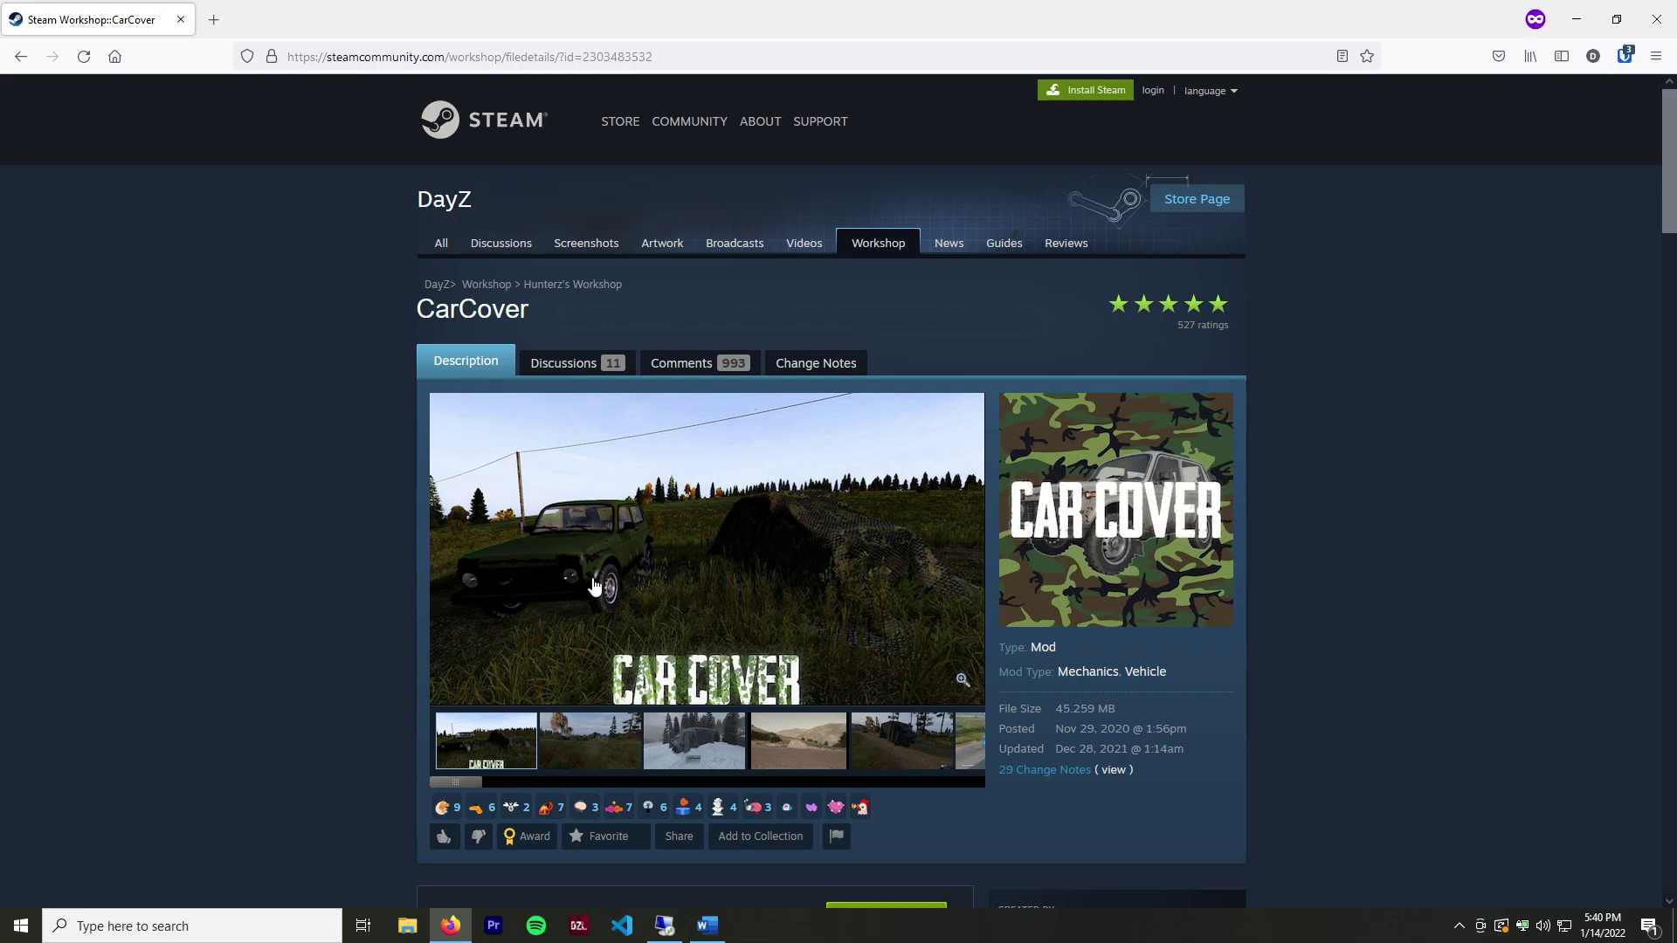
# Browse the CarCover forest, snowy and desert screenshots, then play the gallery video
pyautogui.click(618, 739)
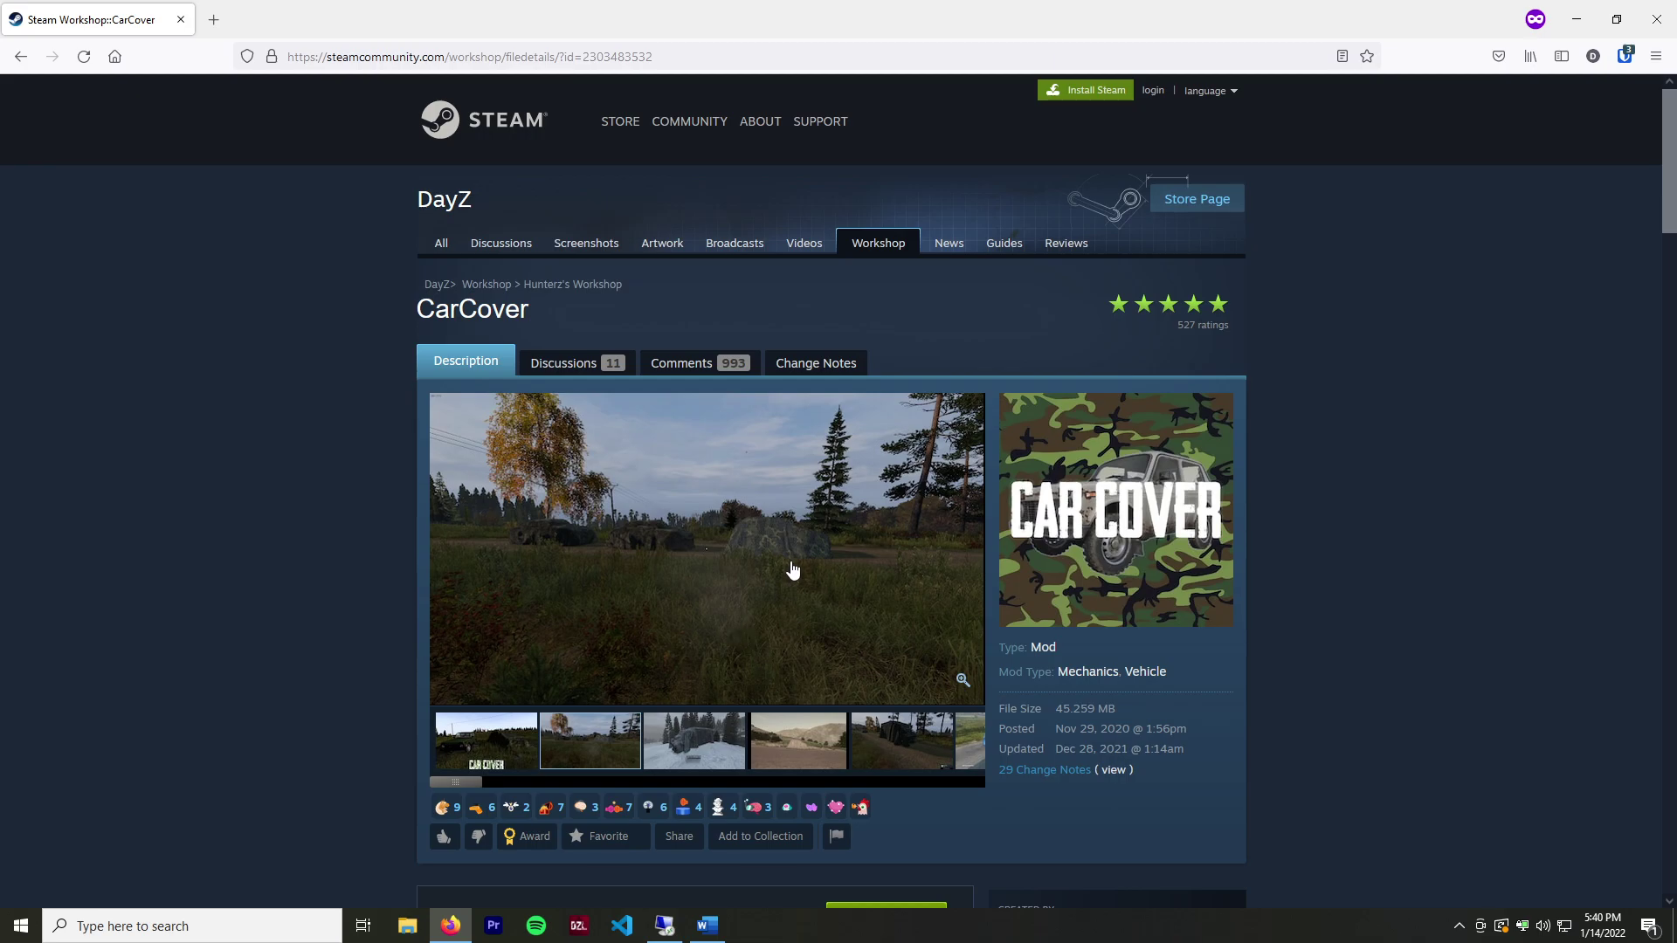
pyautogui.click(704, 753)
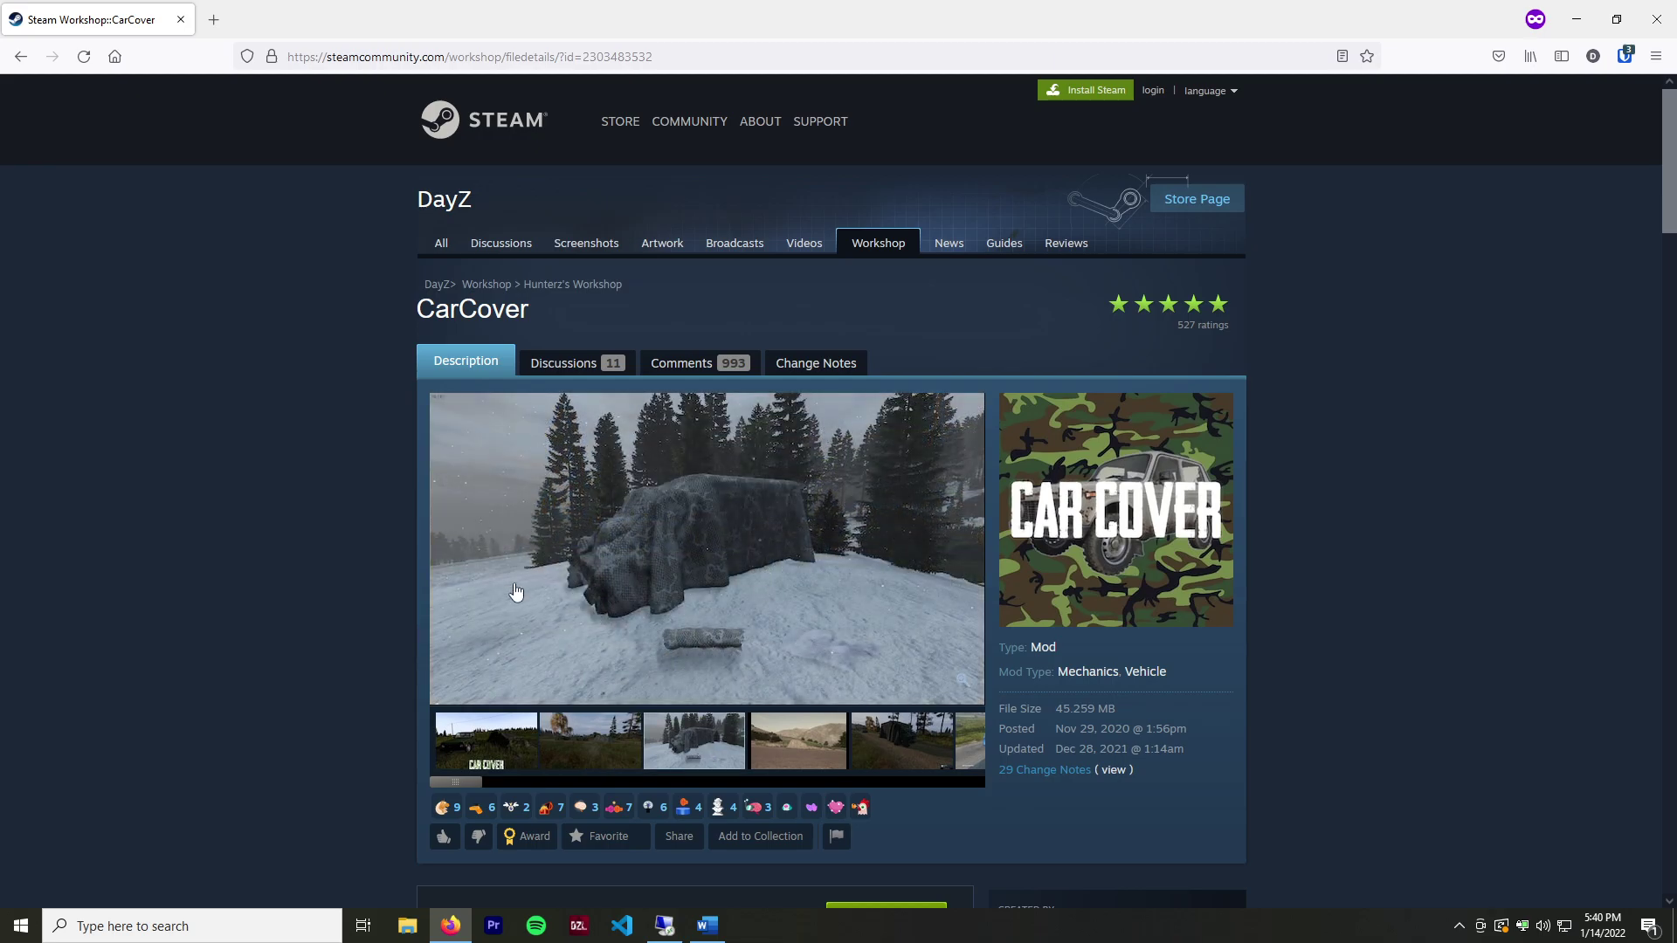
pyautogui.click(798, 758)
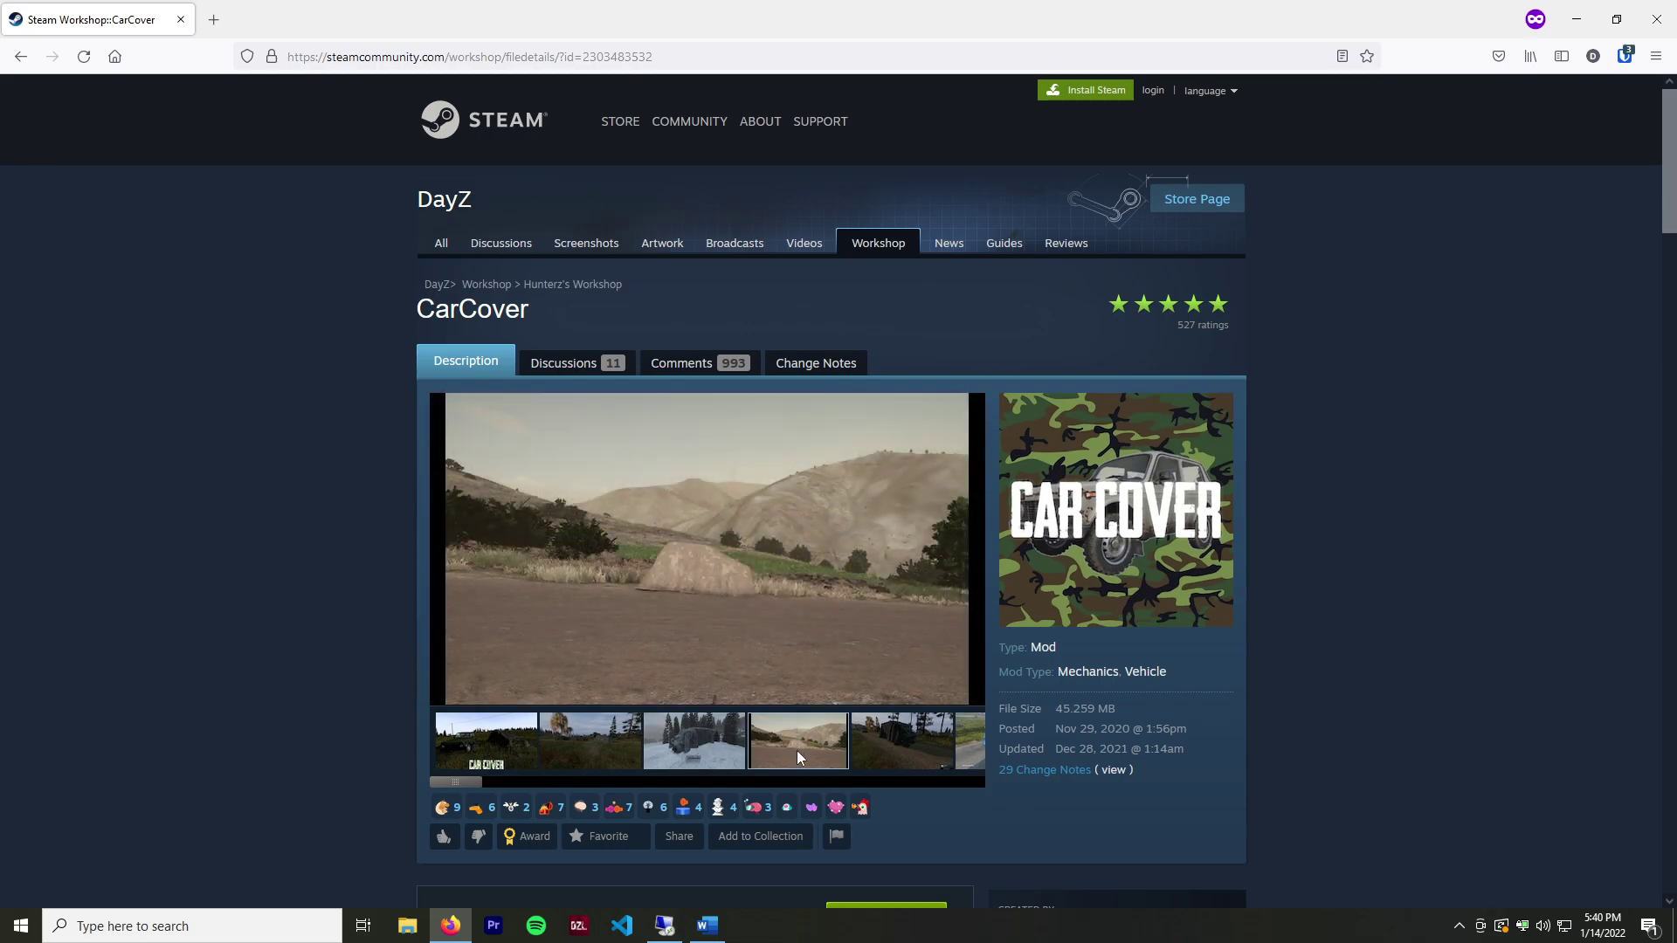
pyautogui.click(637, 756)
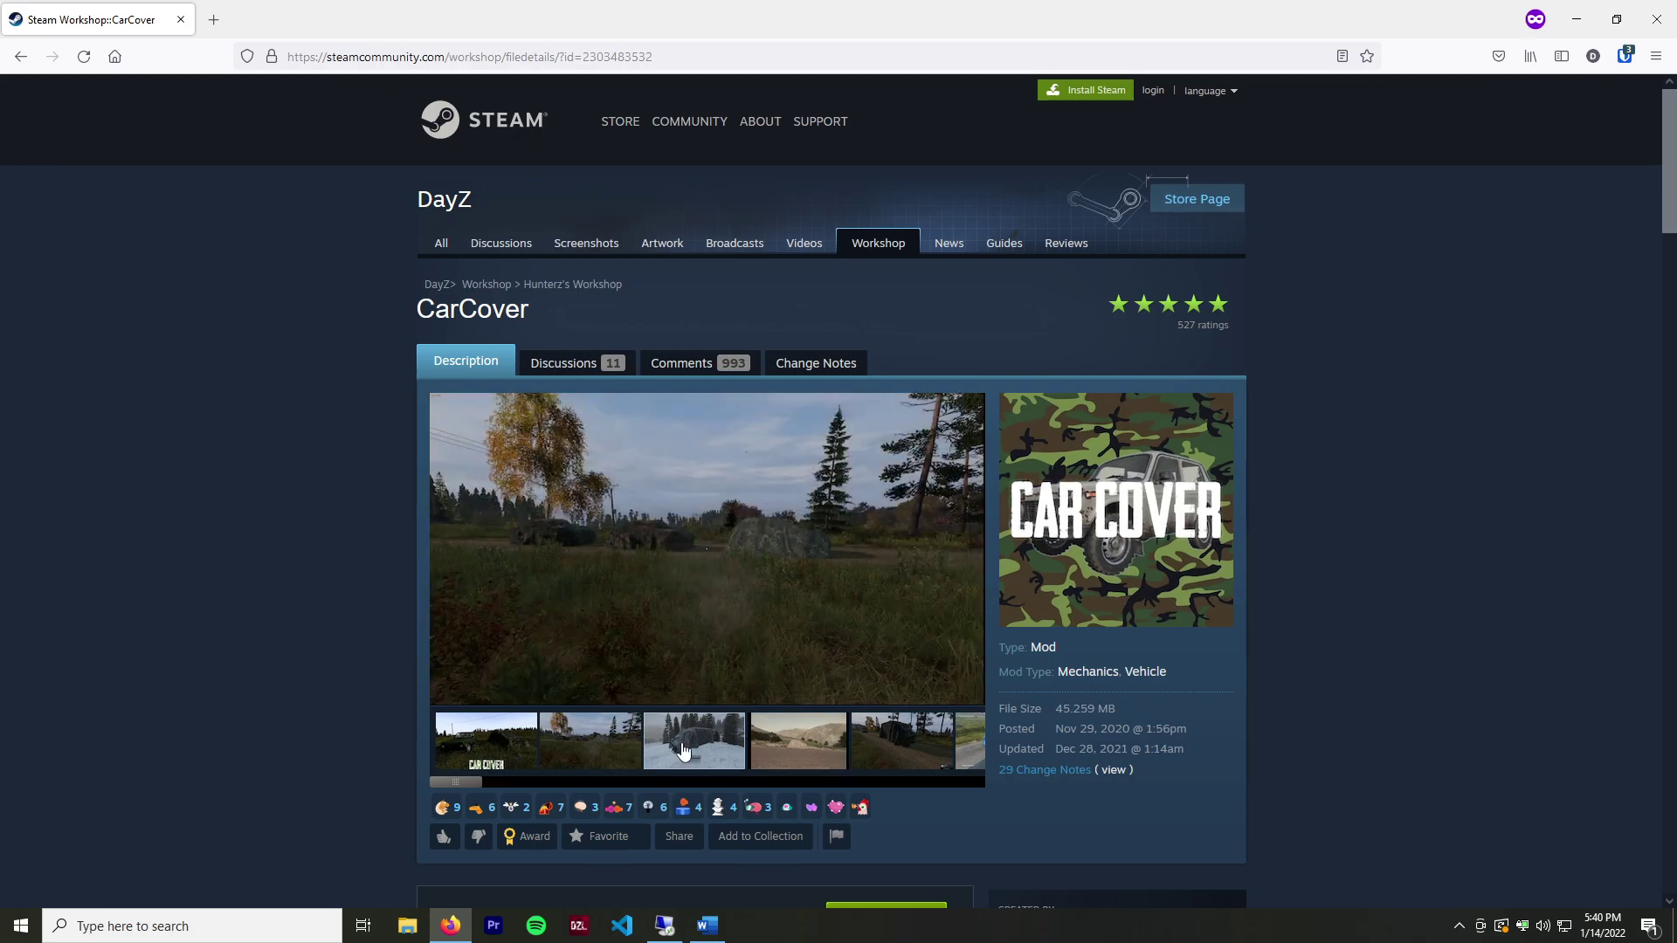
pyautogui.click(687, 752)
pyautogui.click(862, 756)
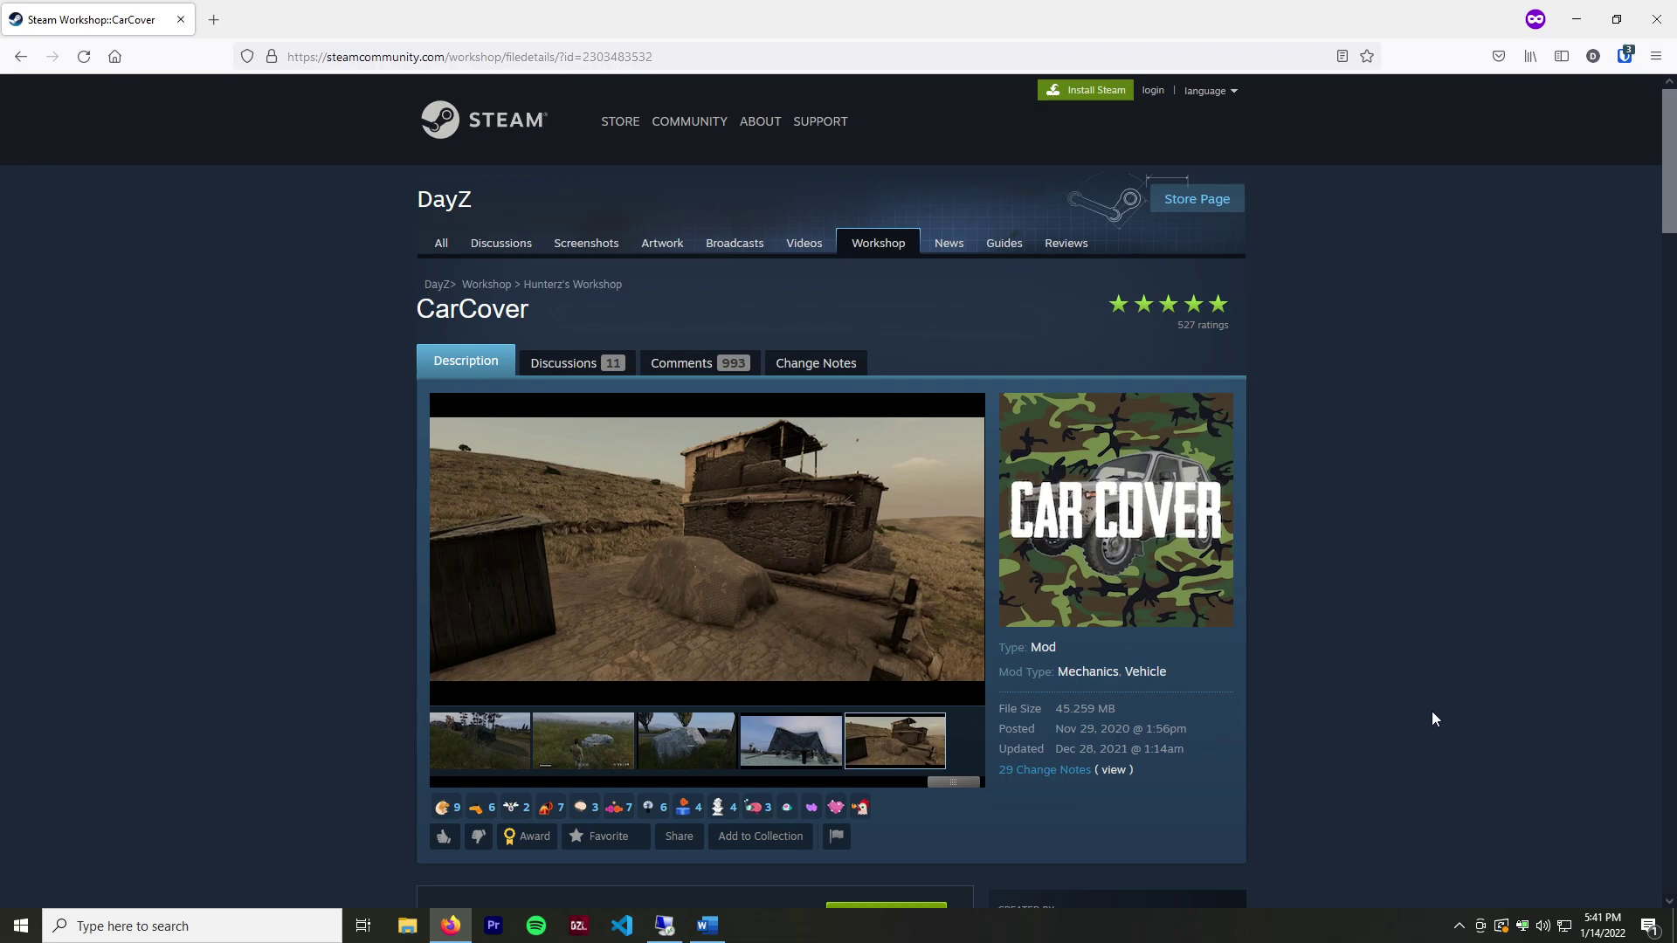
# Switch to the TGCGameServer remote desktop and show the OmegaManager dashboard at localhost:8081
pyautogui.click(665, 925)
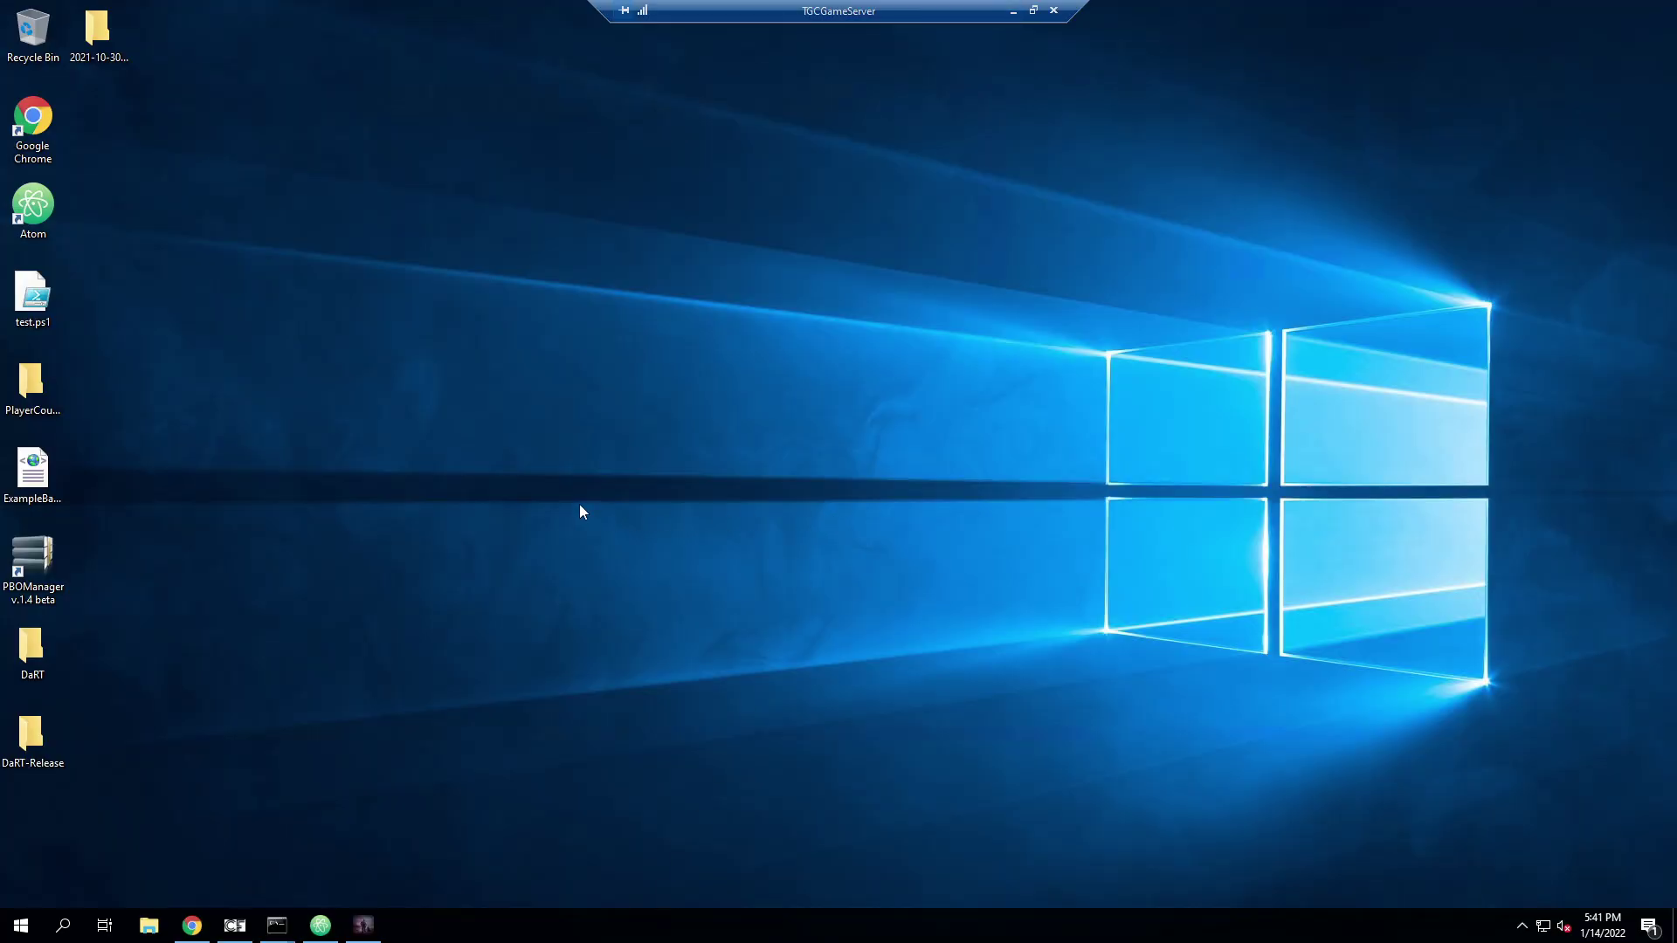
pyautogui.click(194, 925)
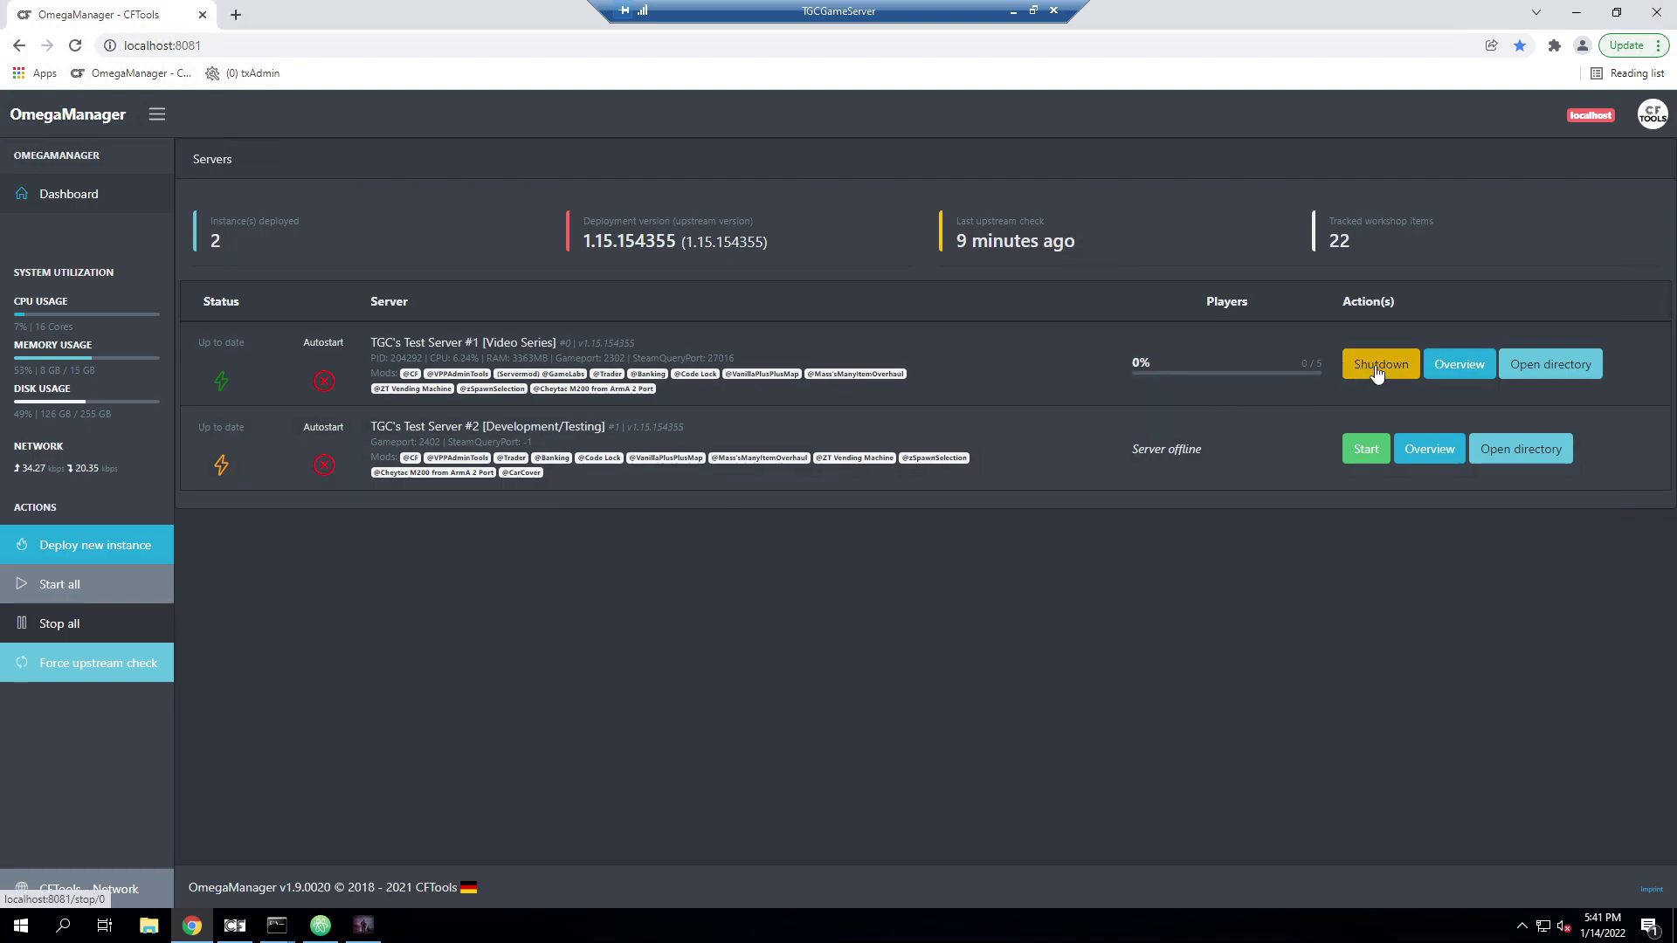
# Open Test Server #1's mod configuration and search the available mods for CarCover
pyautogui.click(1445, 371)
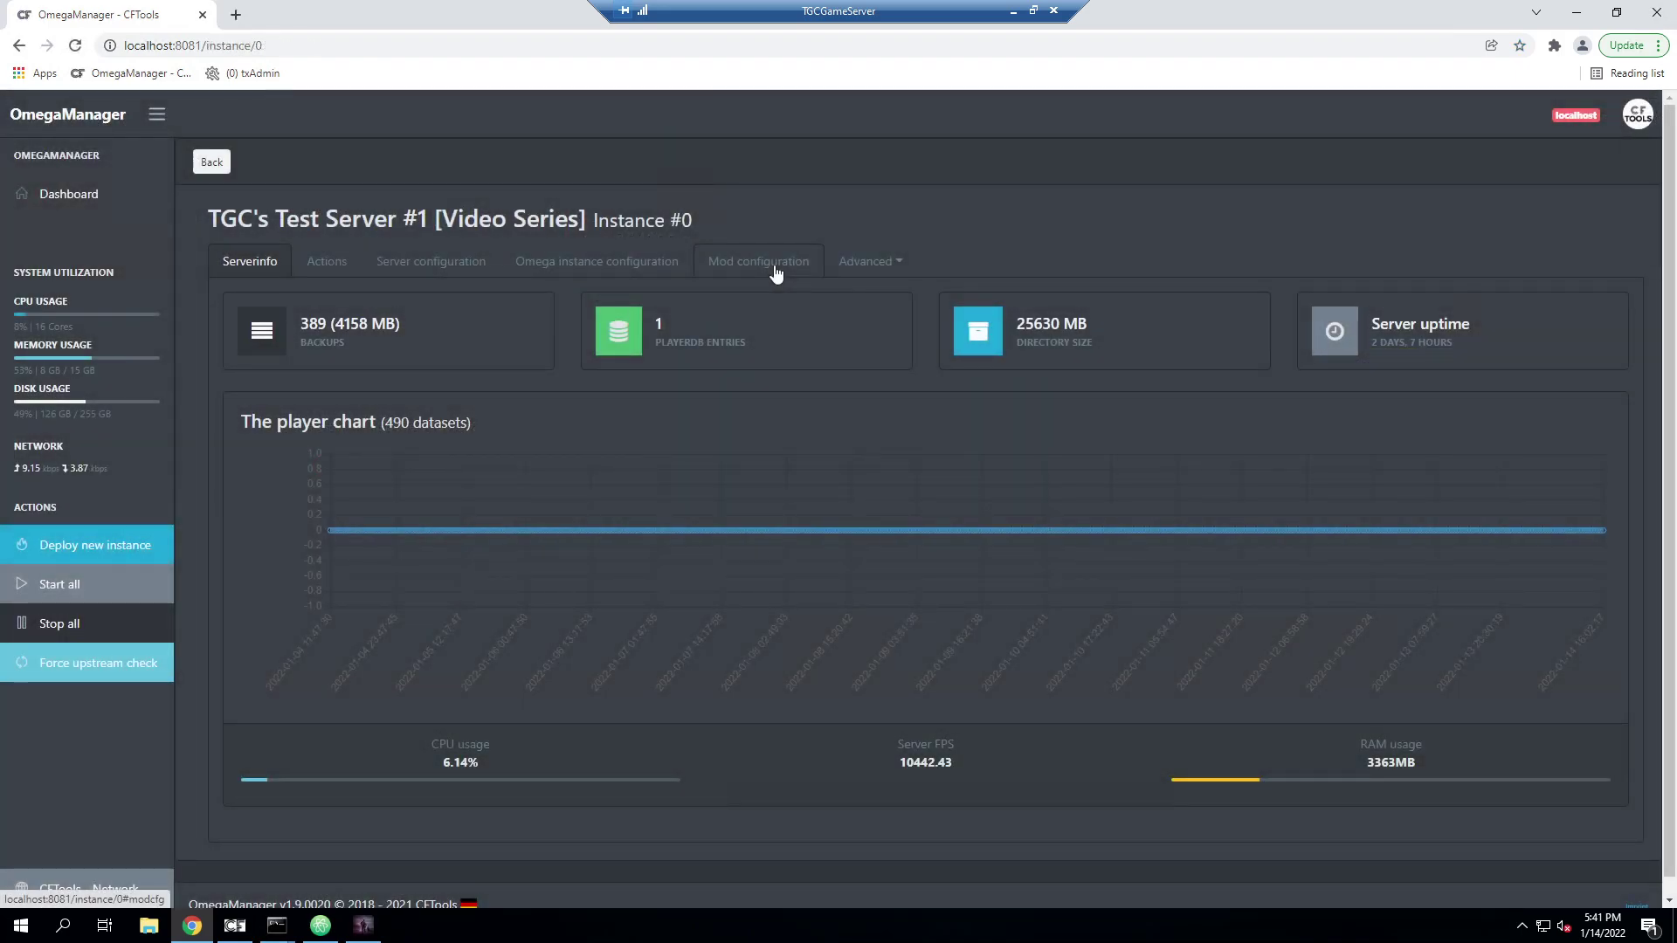
pyautogui.click(776, 272)
pyautogui.scroll(-4, 477, 527)
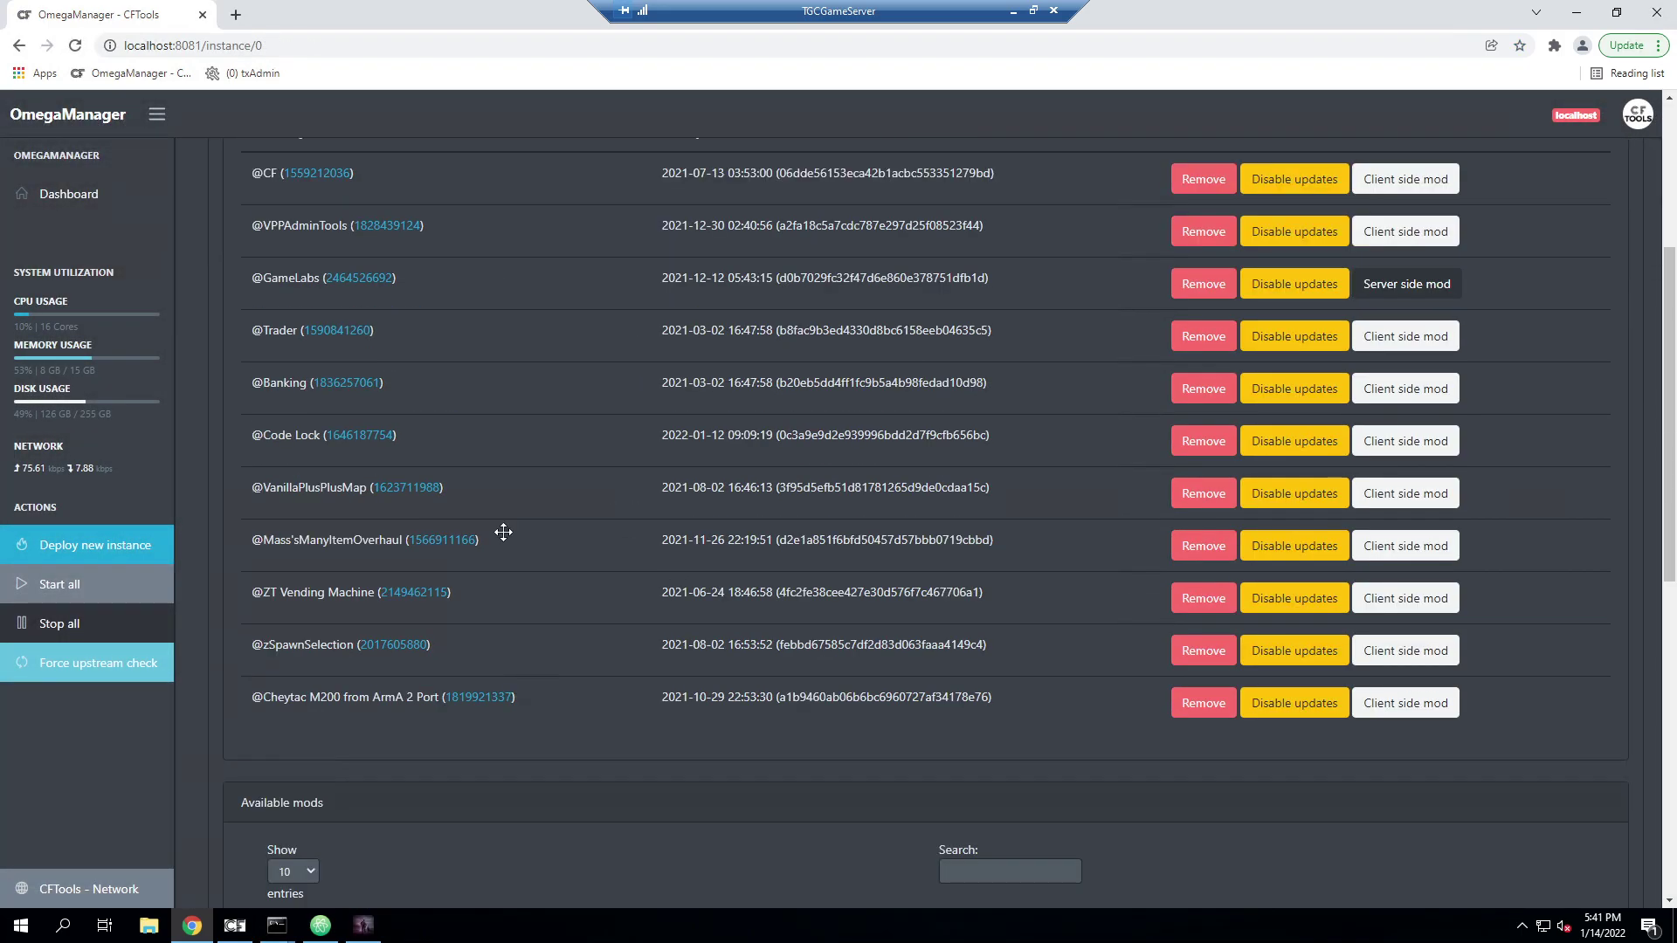
pyautogui.scroll(-3, 477, 527)
pyautogui.click(1010, 611)
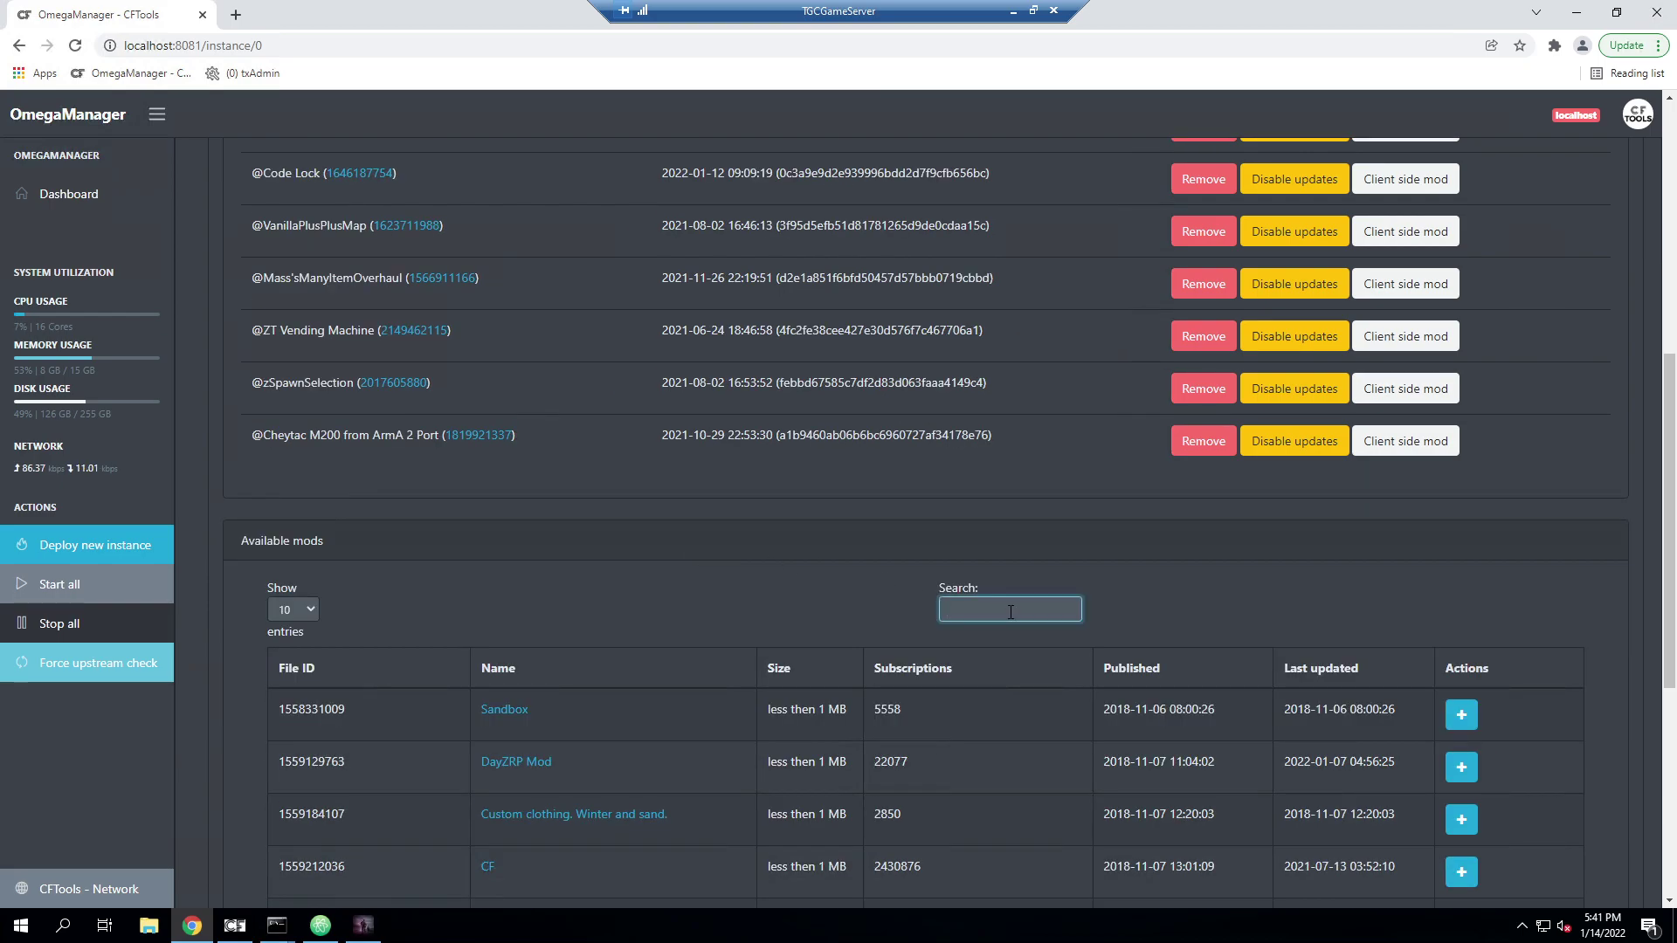
pyautogui.write('CarCover')
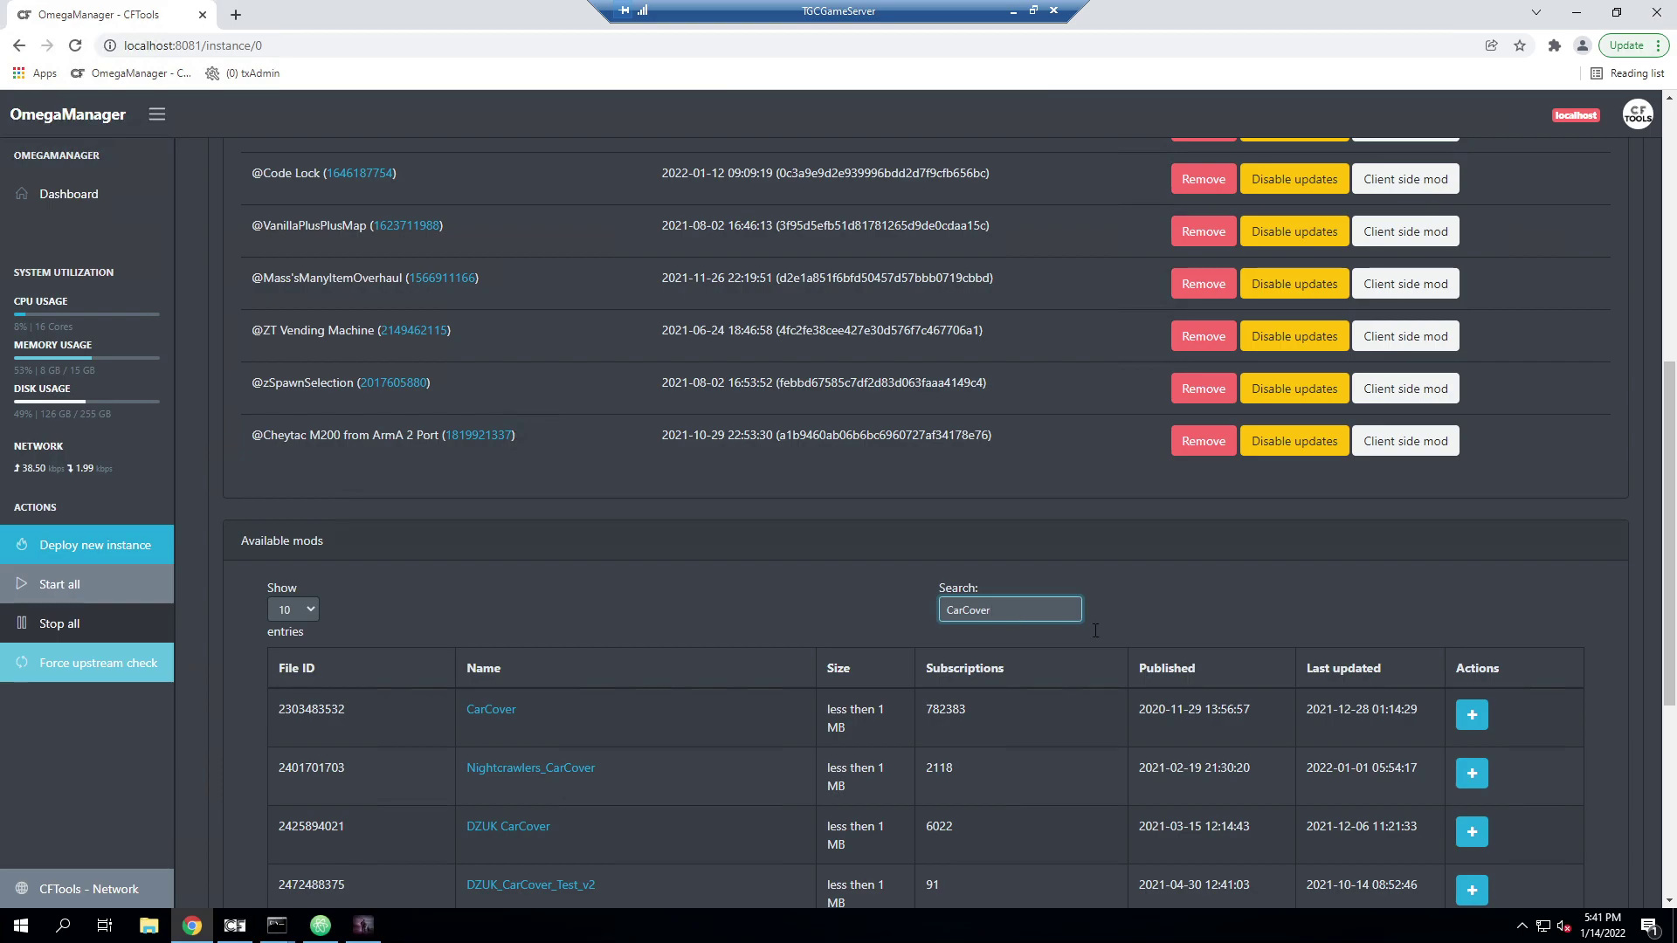
pyautogui.scroll(-2, 1281, 687)
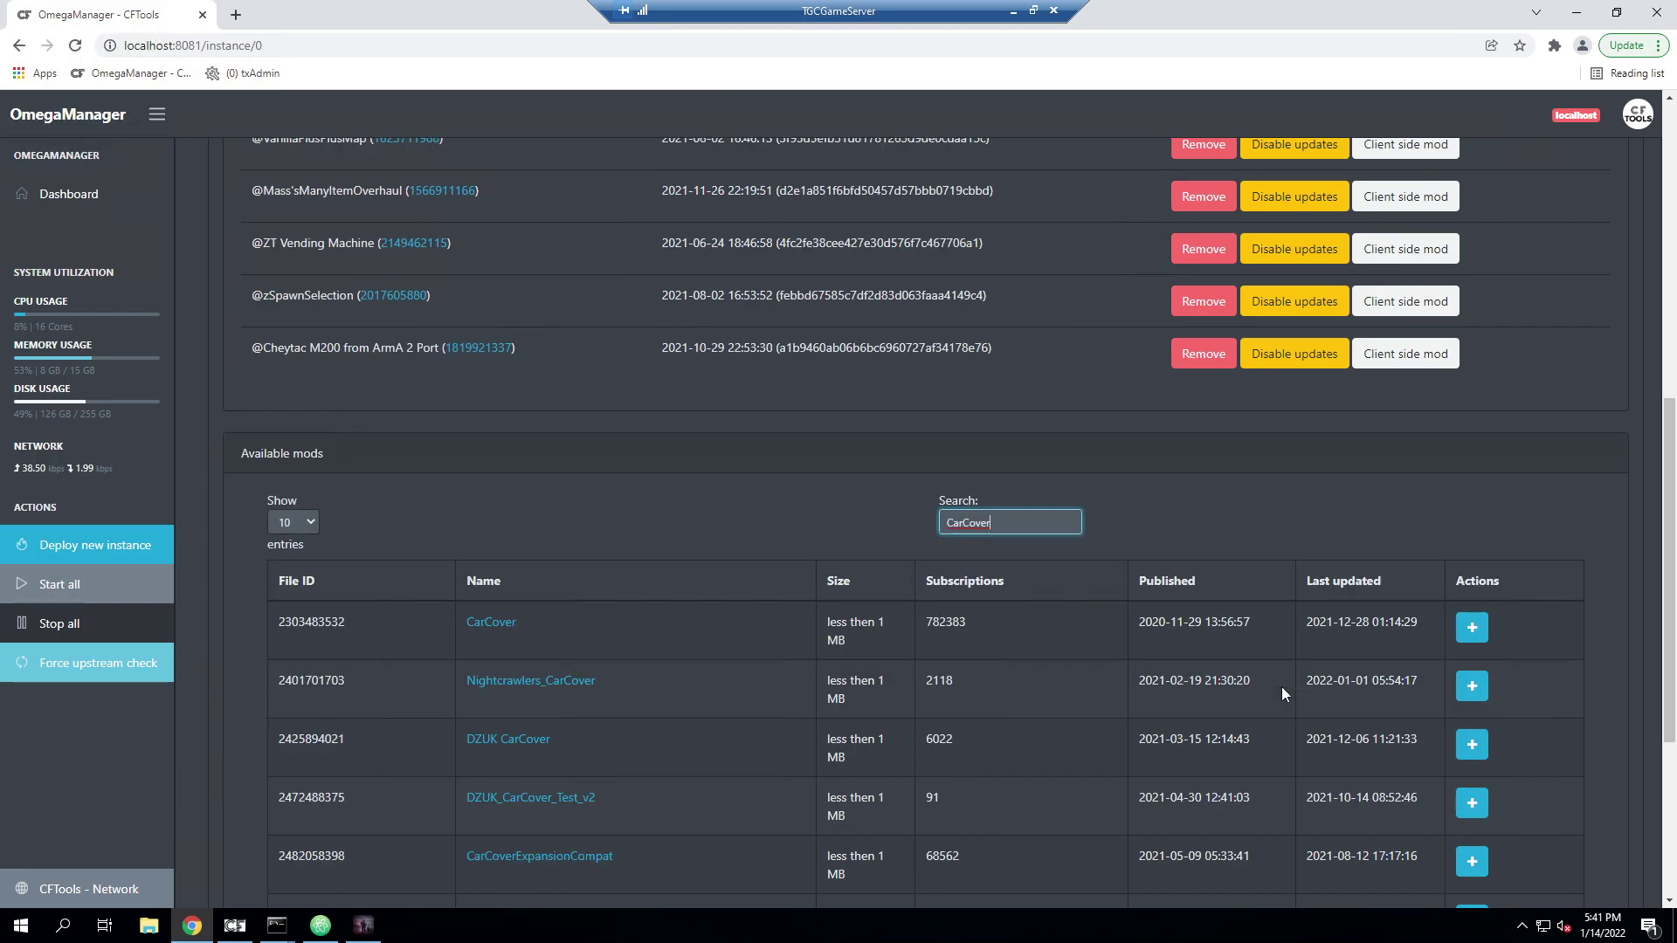
pyautogui.moveTo(945, 533); pyautogui.dragTo(925, 533)
pyautogui.scroll(1, 1124, 568)
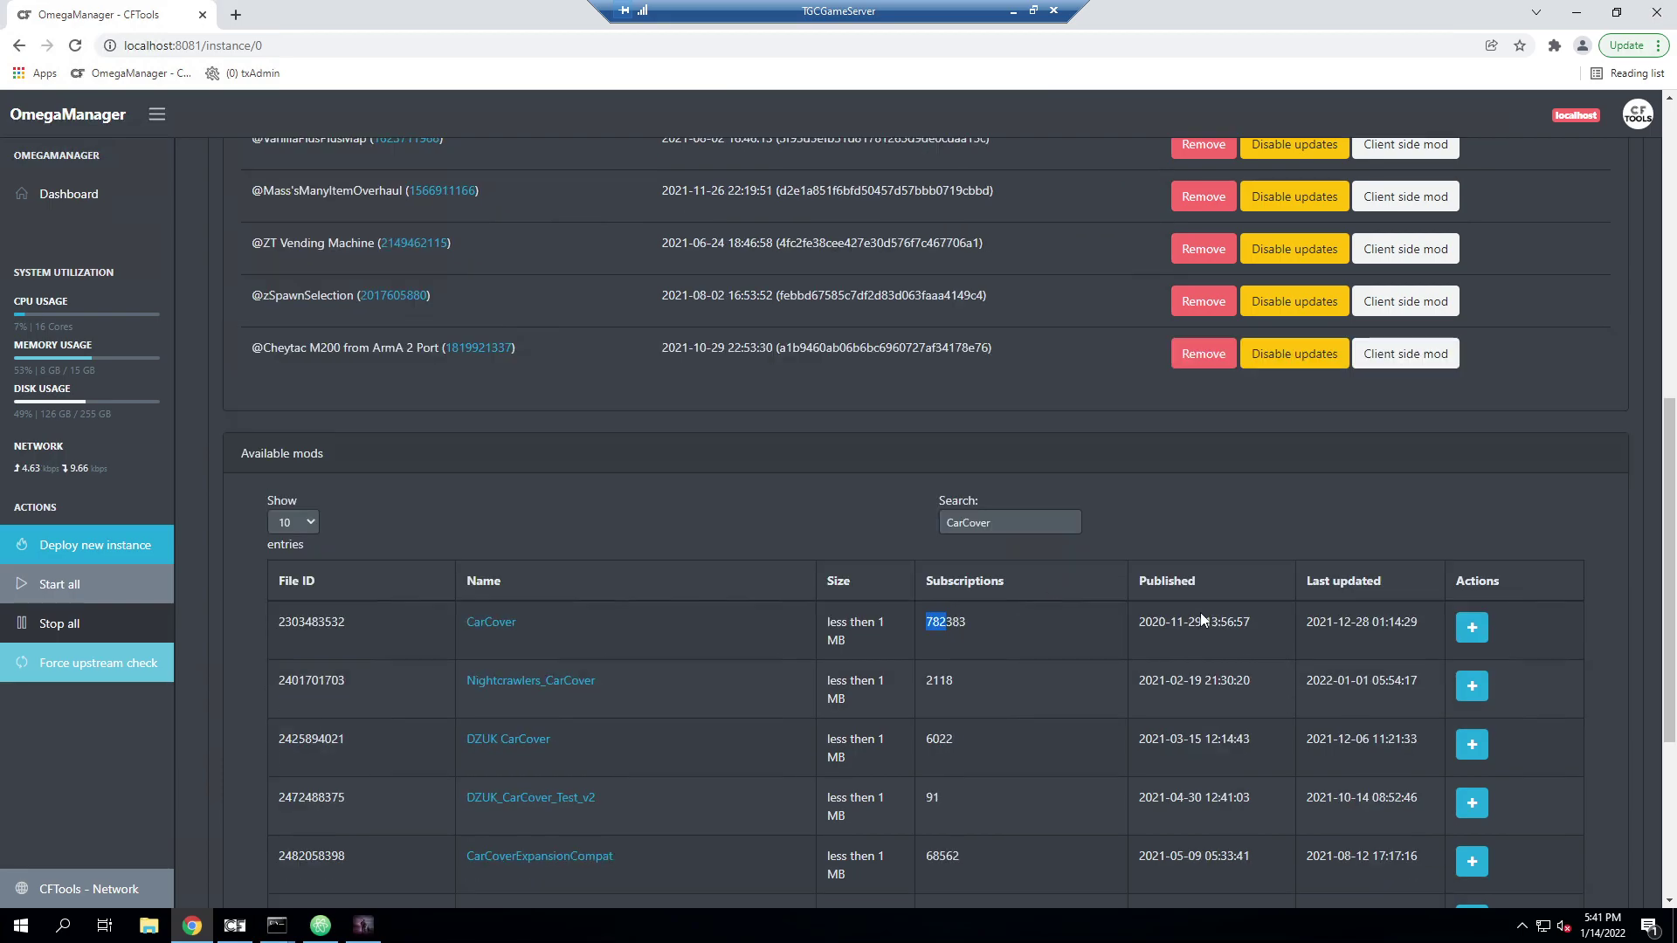
pyautogui.click(1473, 628)
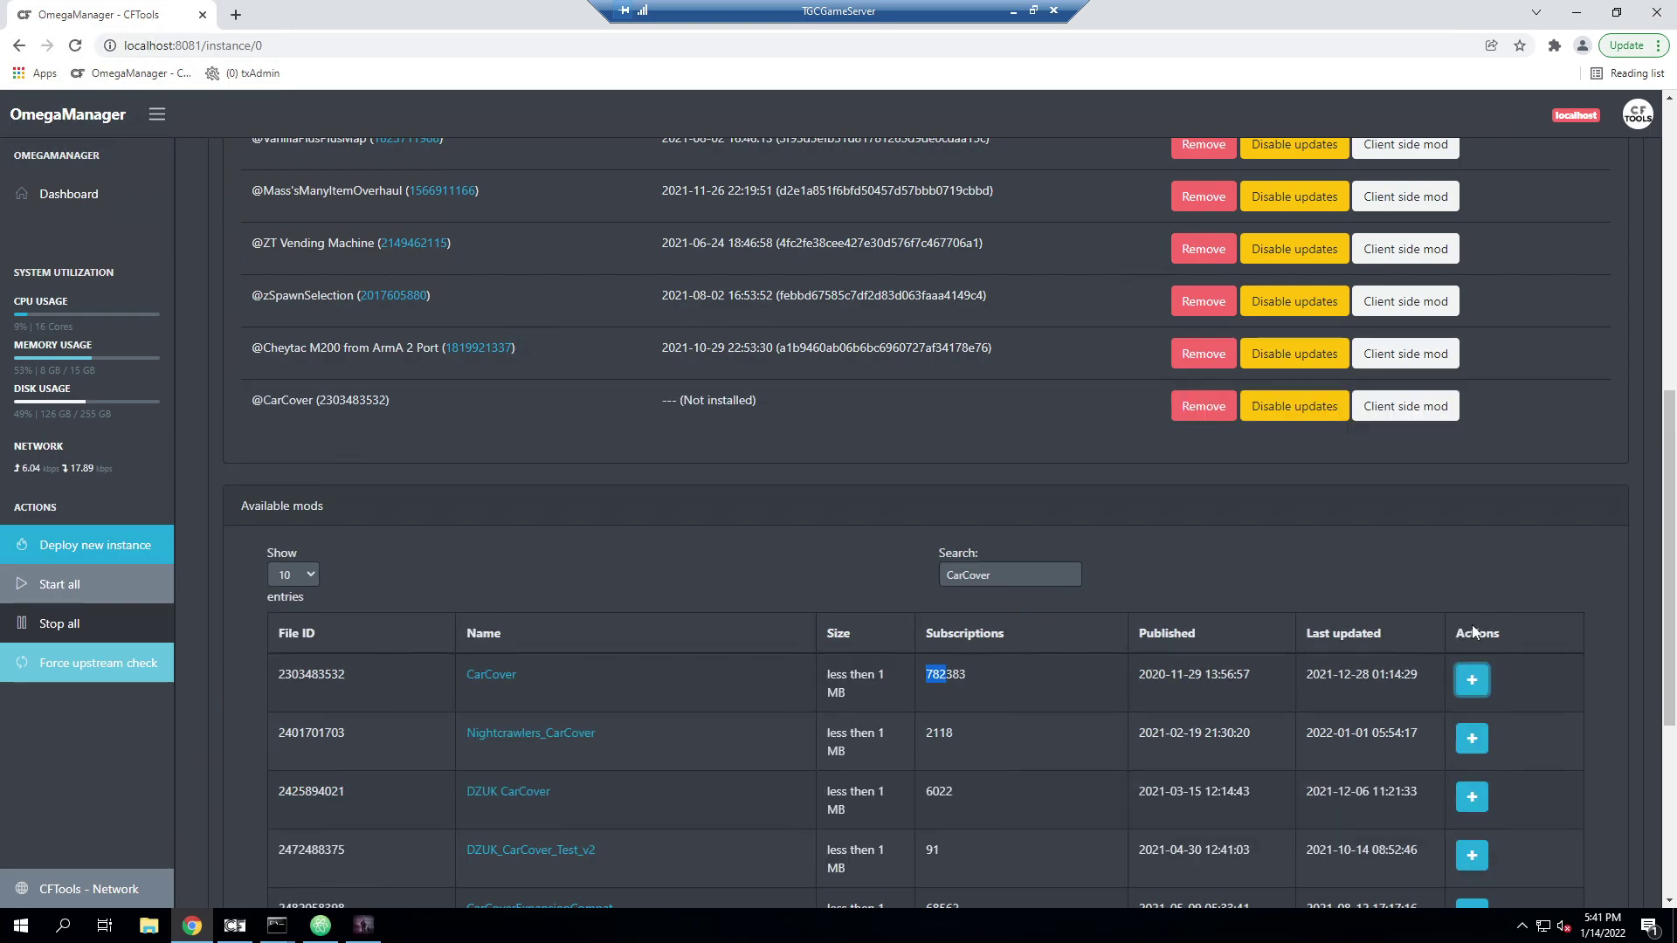
pyautogui.scroll(1, 511, 454)
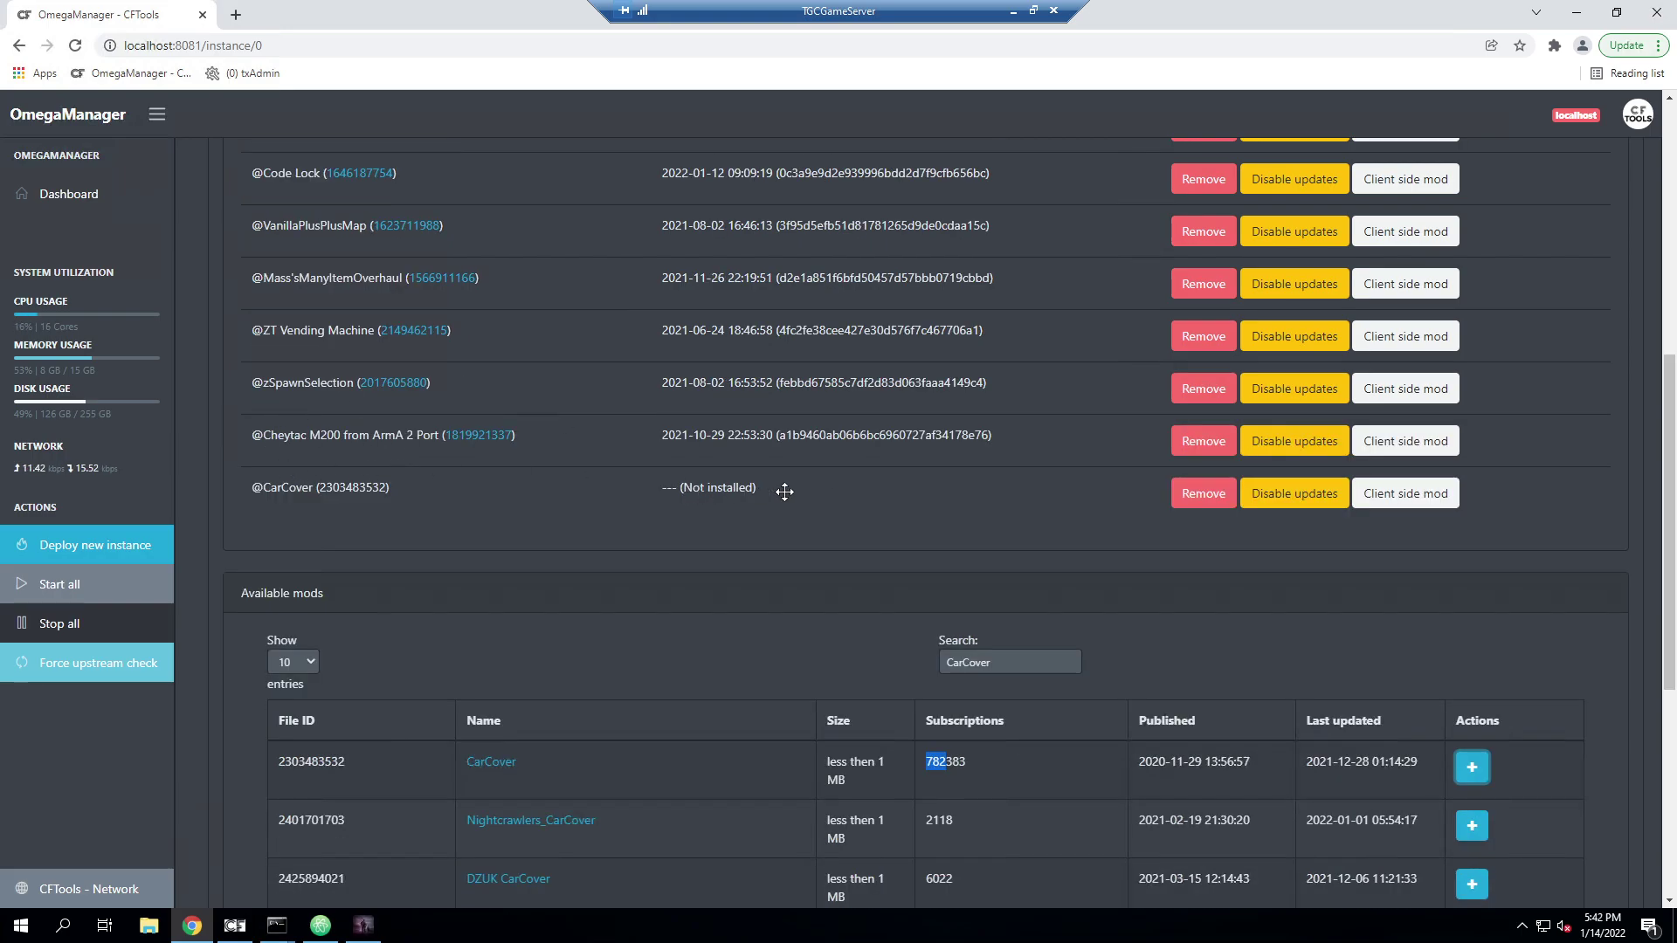
pyautogui.scroll(1, 907, 495)
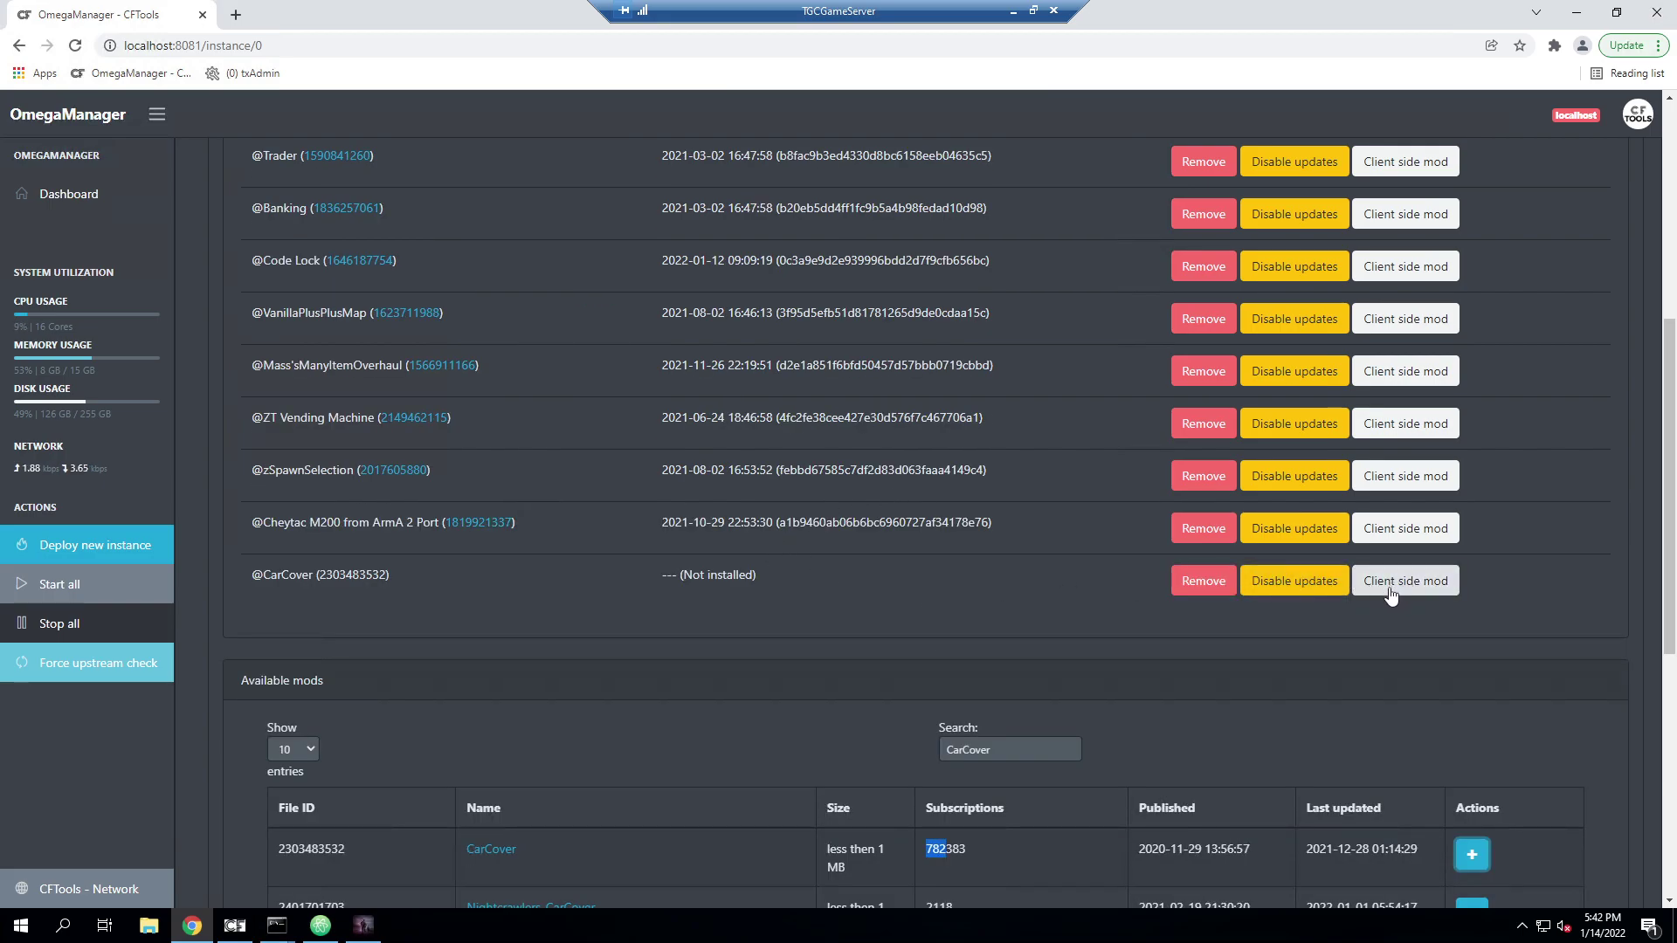
pyautogui.scroll(3, 1374, 612)
pyautogui.scroll(3, 1397, 664)
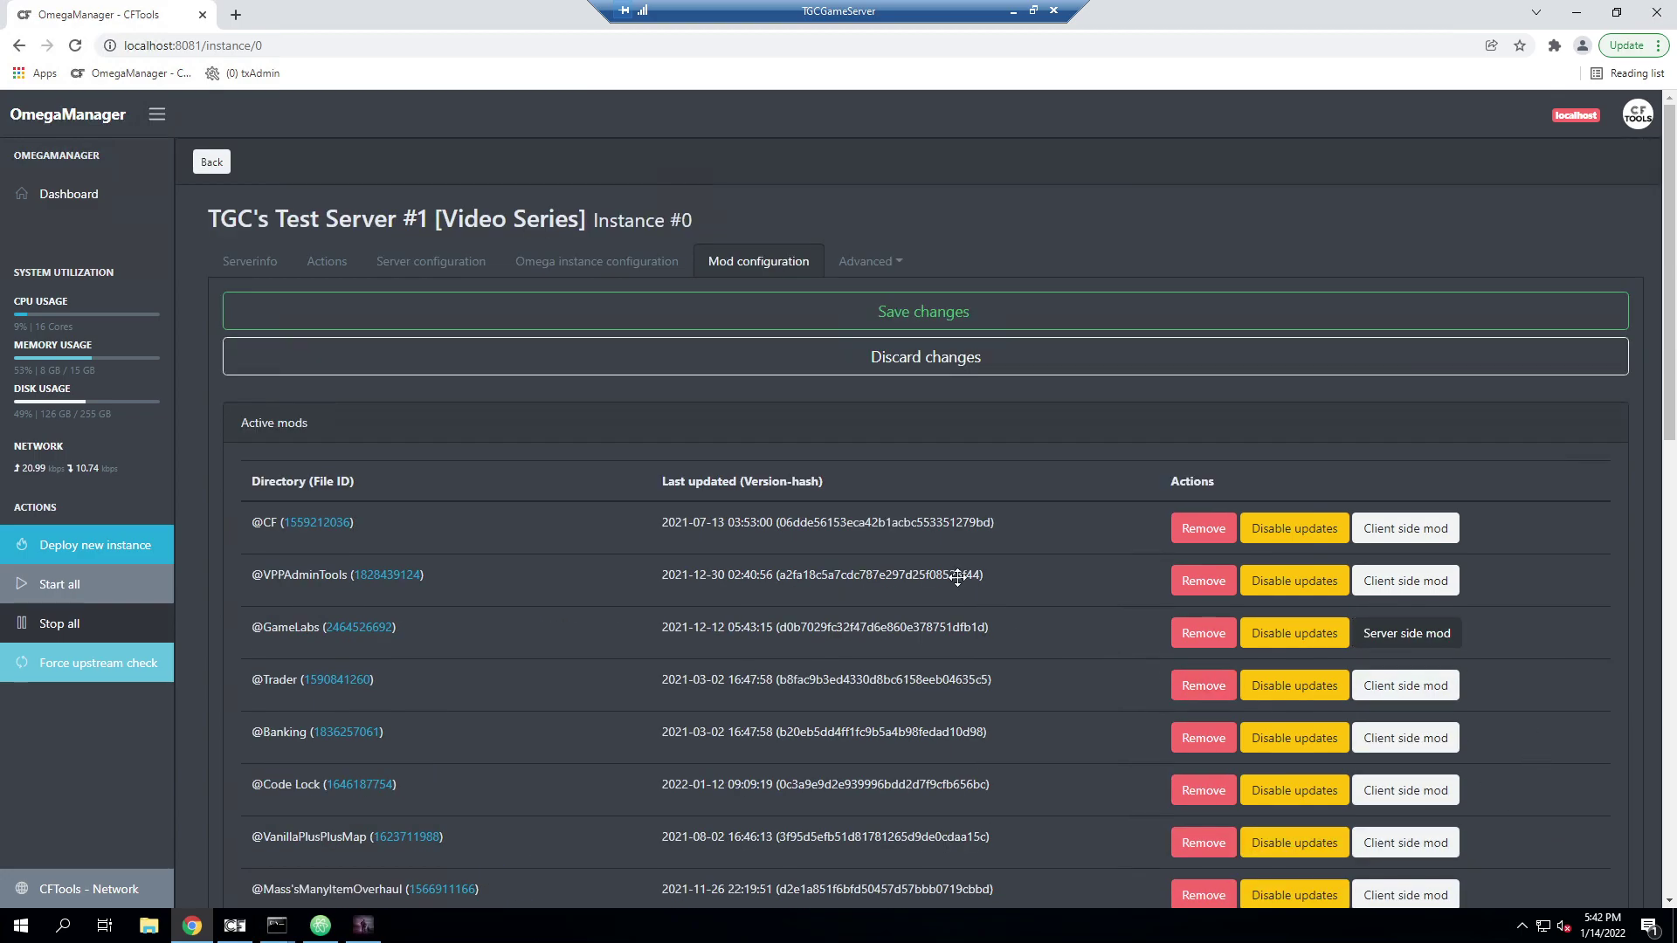
pyautogui.click(842, 316)
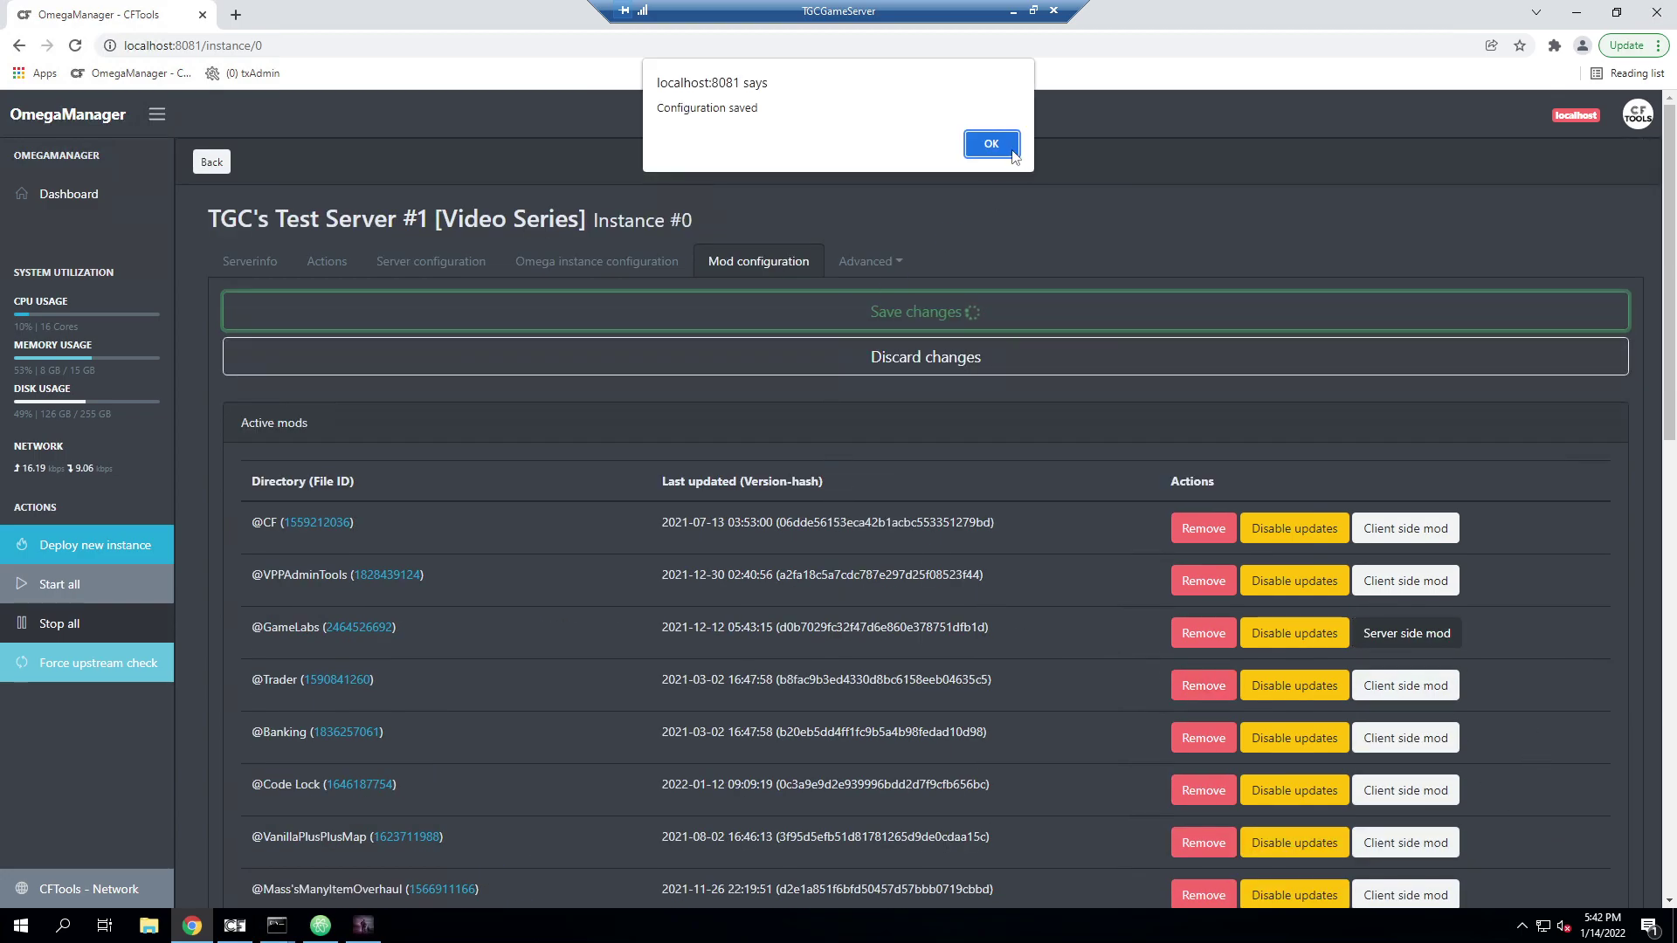
pyautogui.click(987, 139)
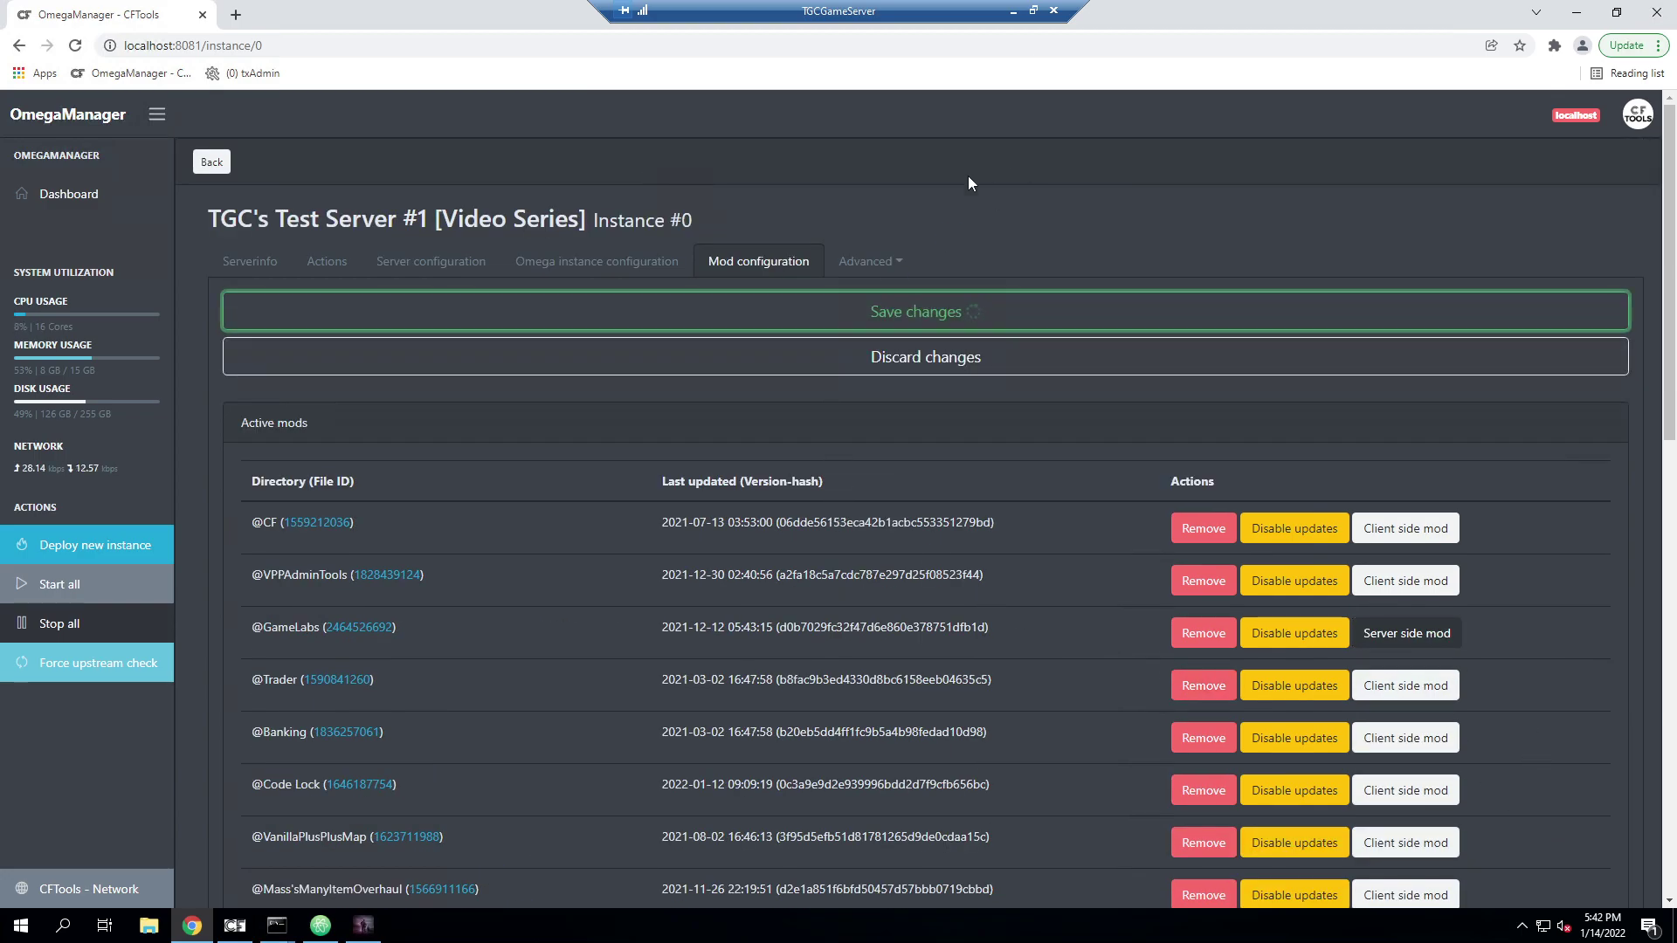
# Back on the Dashboard, shut down Test Server #1 and confirm with OK
pyautogui.click(78, 196)
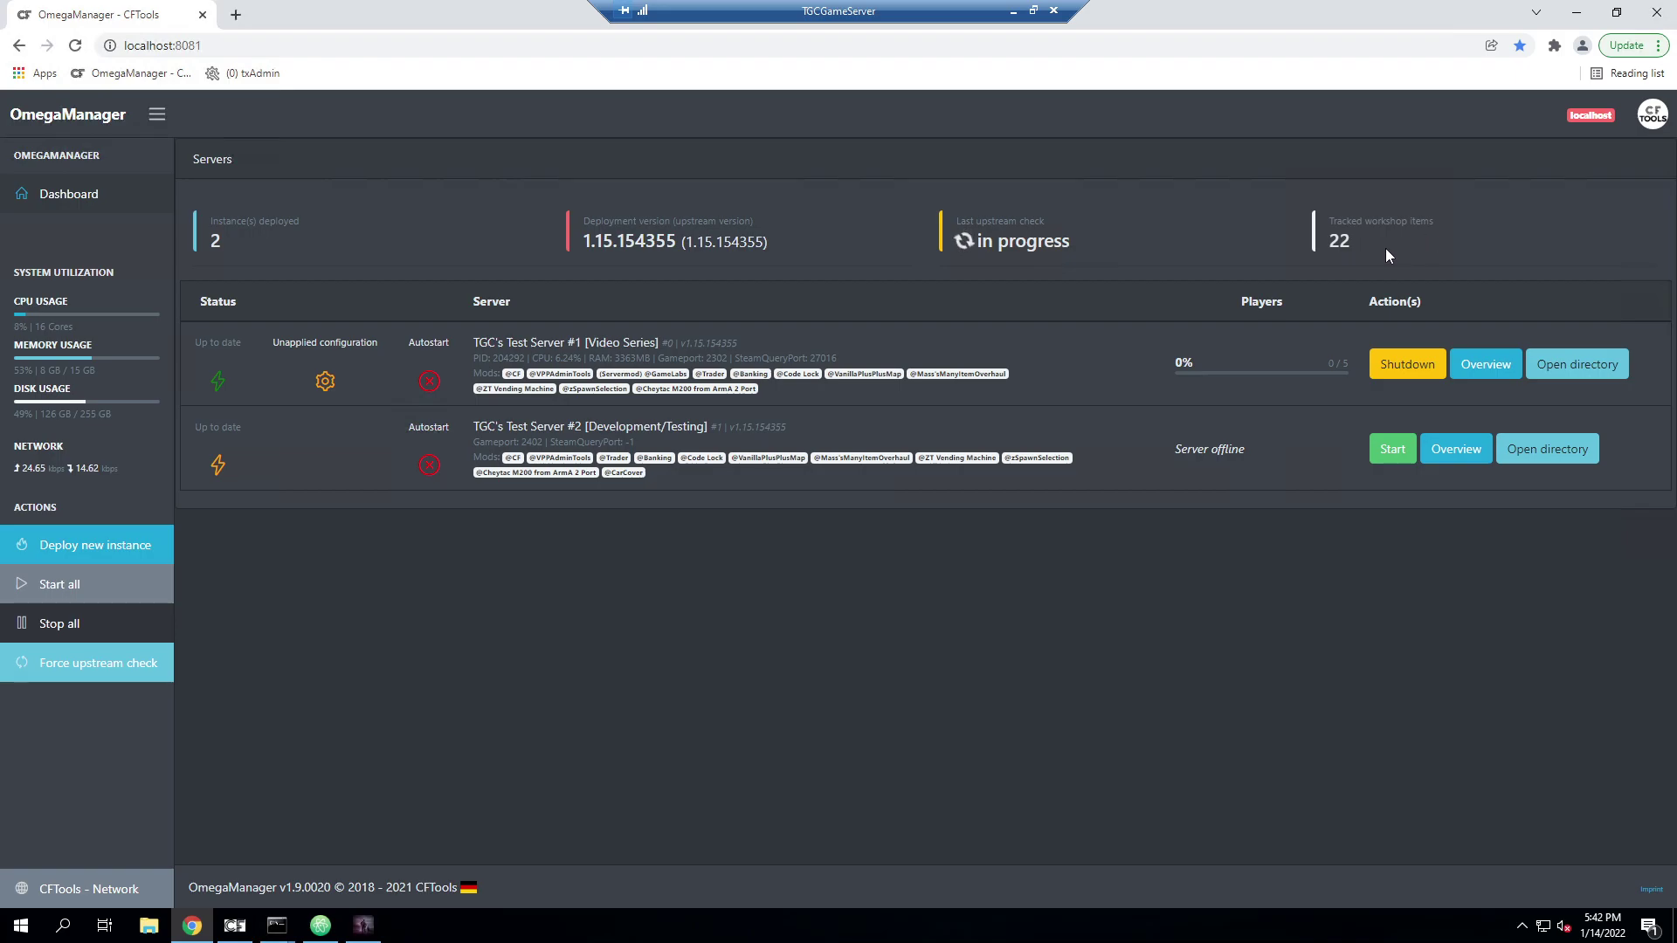
pyautogui.doubleClick(625, 472)
pyautogui.click(1037, 617)
pyautogui.click(1403, 373)
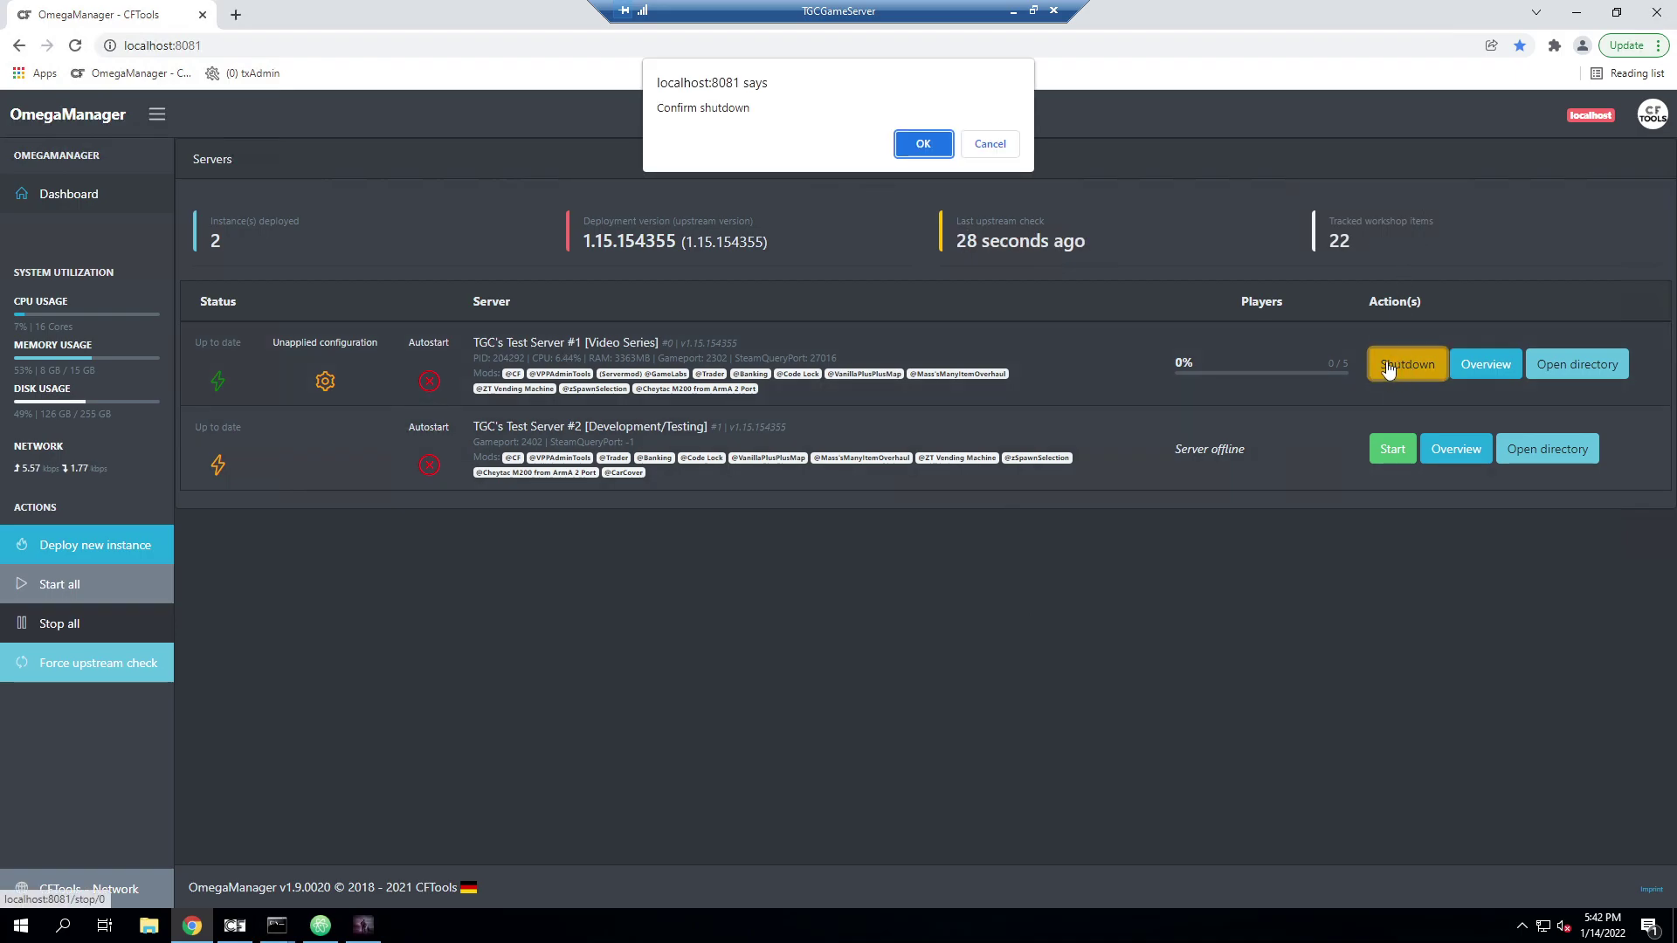
pyautogui.click(930, 144)
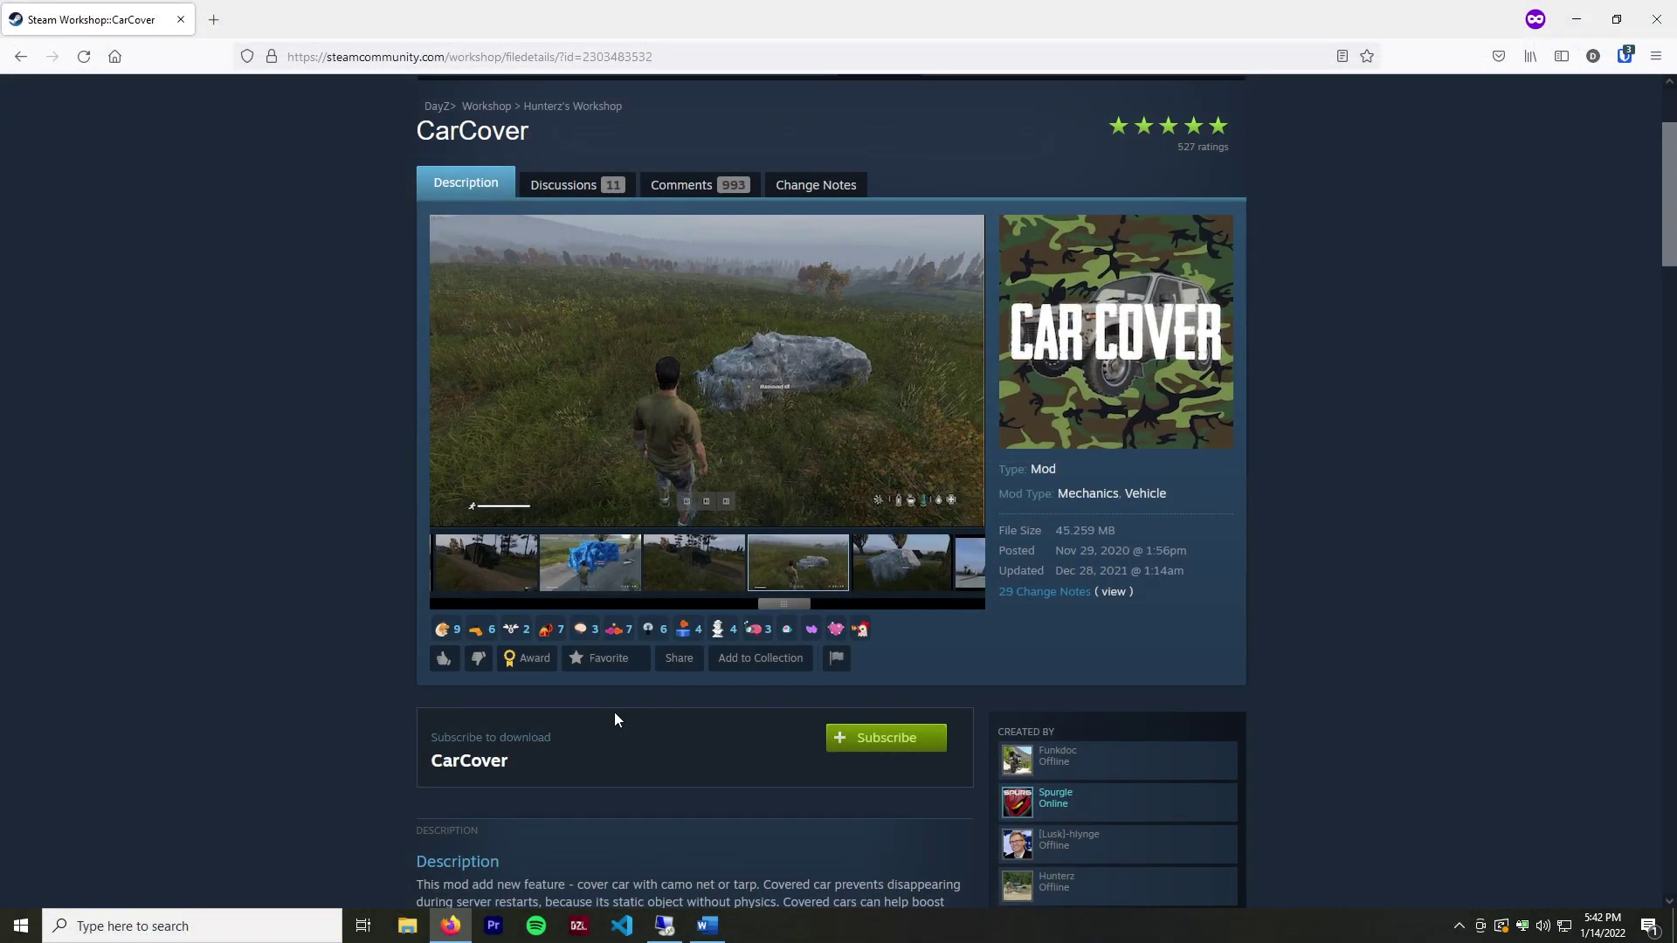
# Scroll through the CarCover page's Description and Instalation sections
pyautogui.scroll(-3, 615, 711)
pyautogui.scroll(-3, 615, 711)
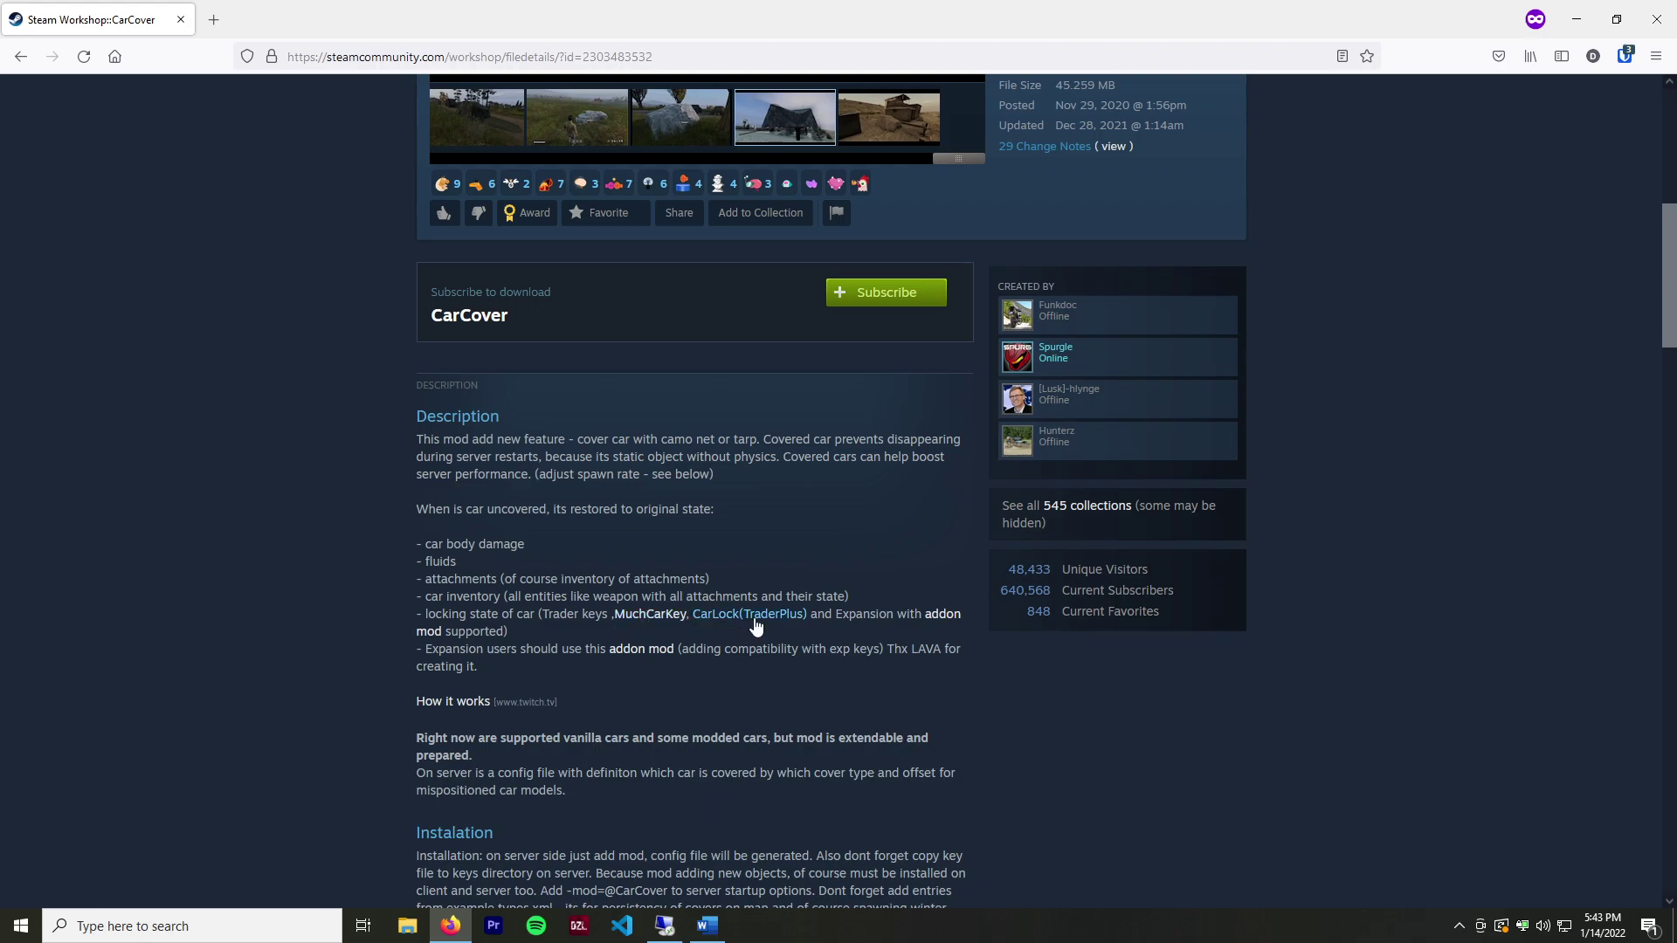
pyautogui.scroll(-1, 852, 602)
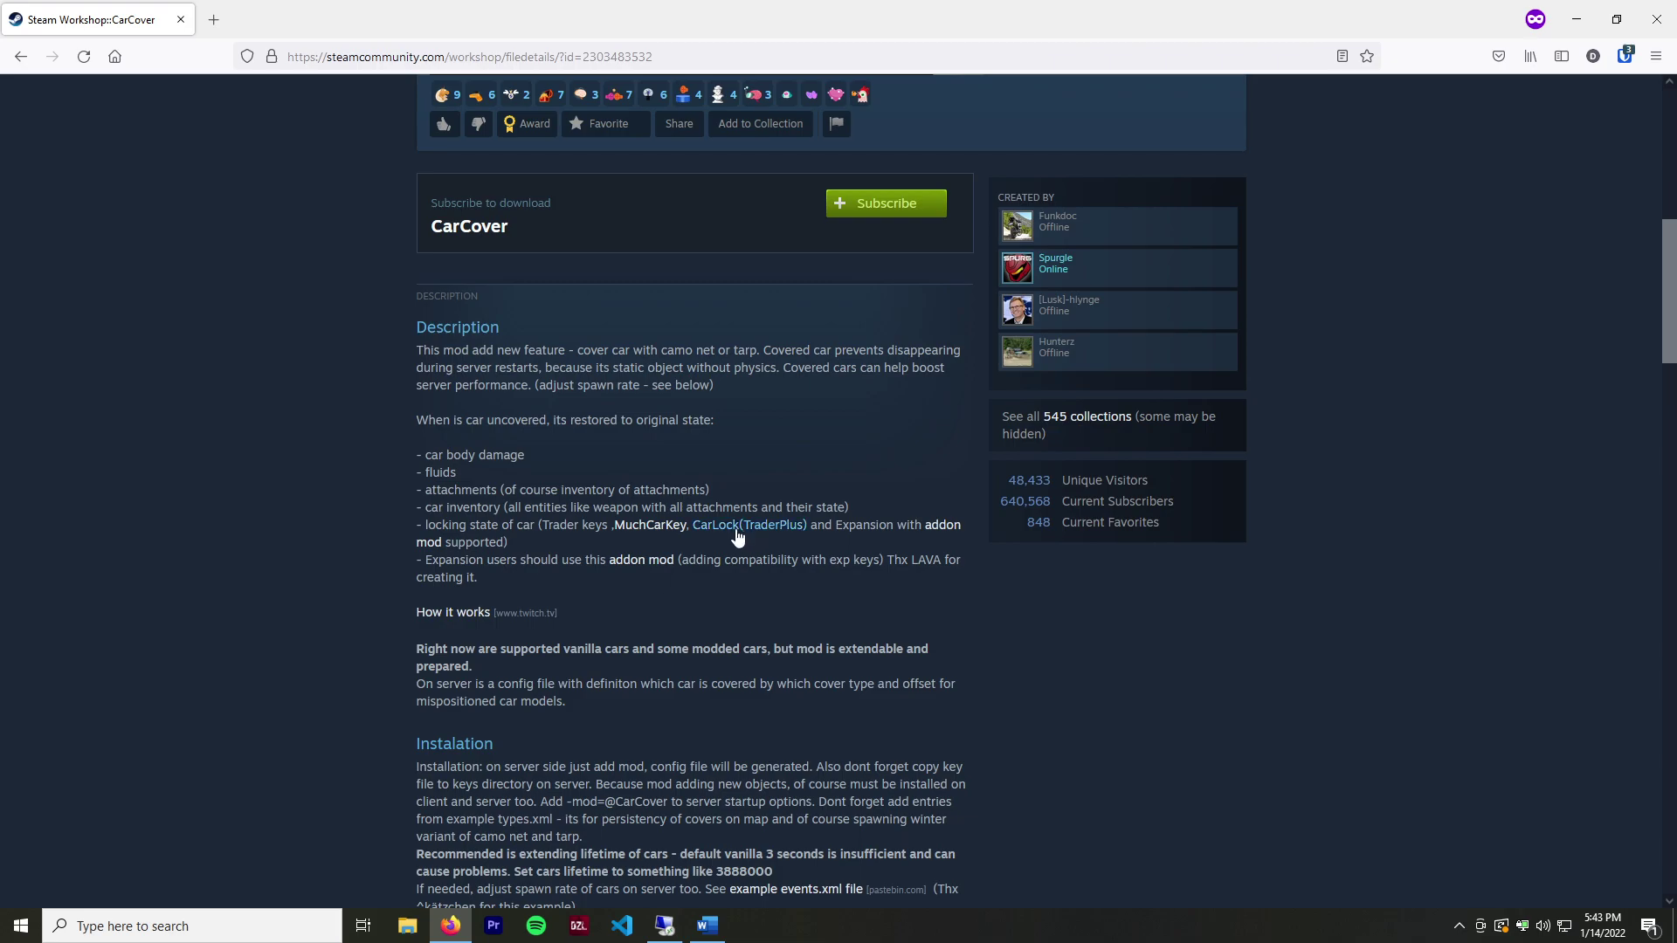
# Look over the CarCoverExpansionCompat addon page in a new tab, then return to CarCover's description
pyautogui.middleClick(800, 524)
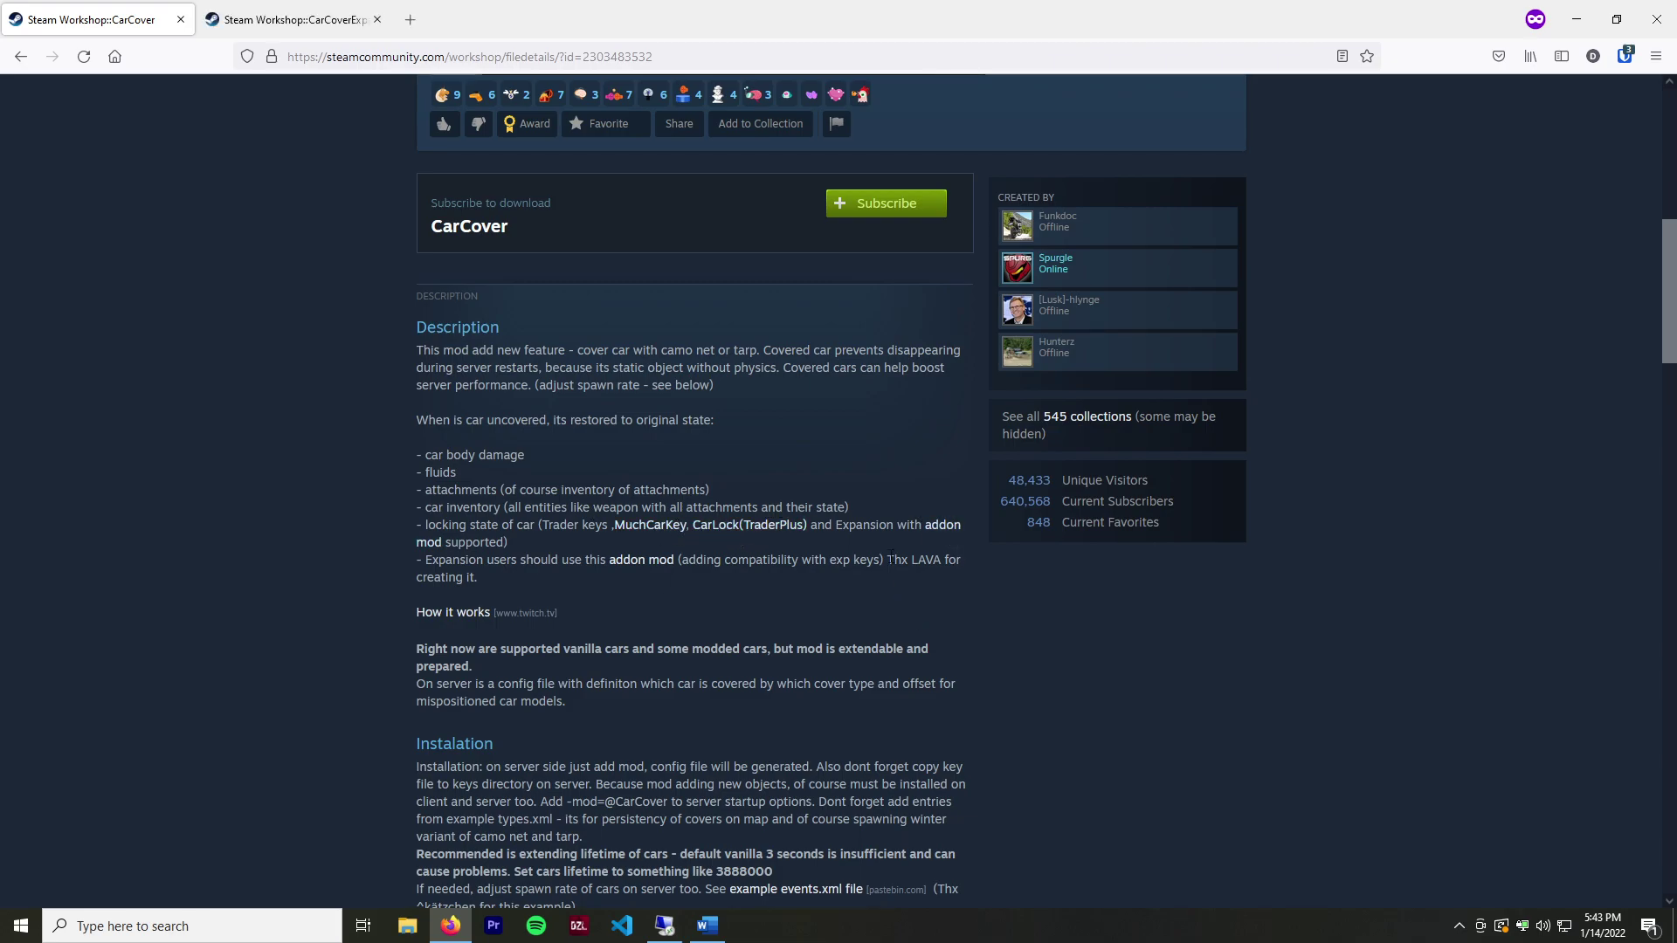
pyautogui.click(297, 19)
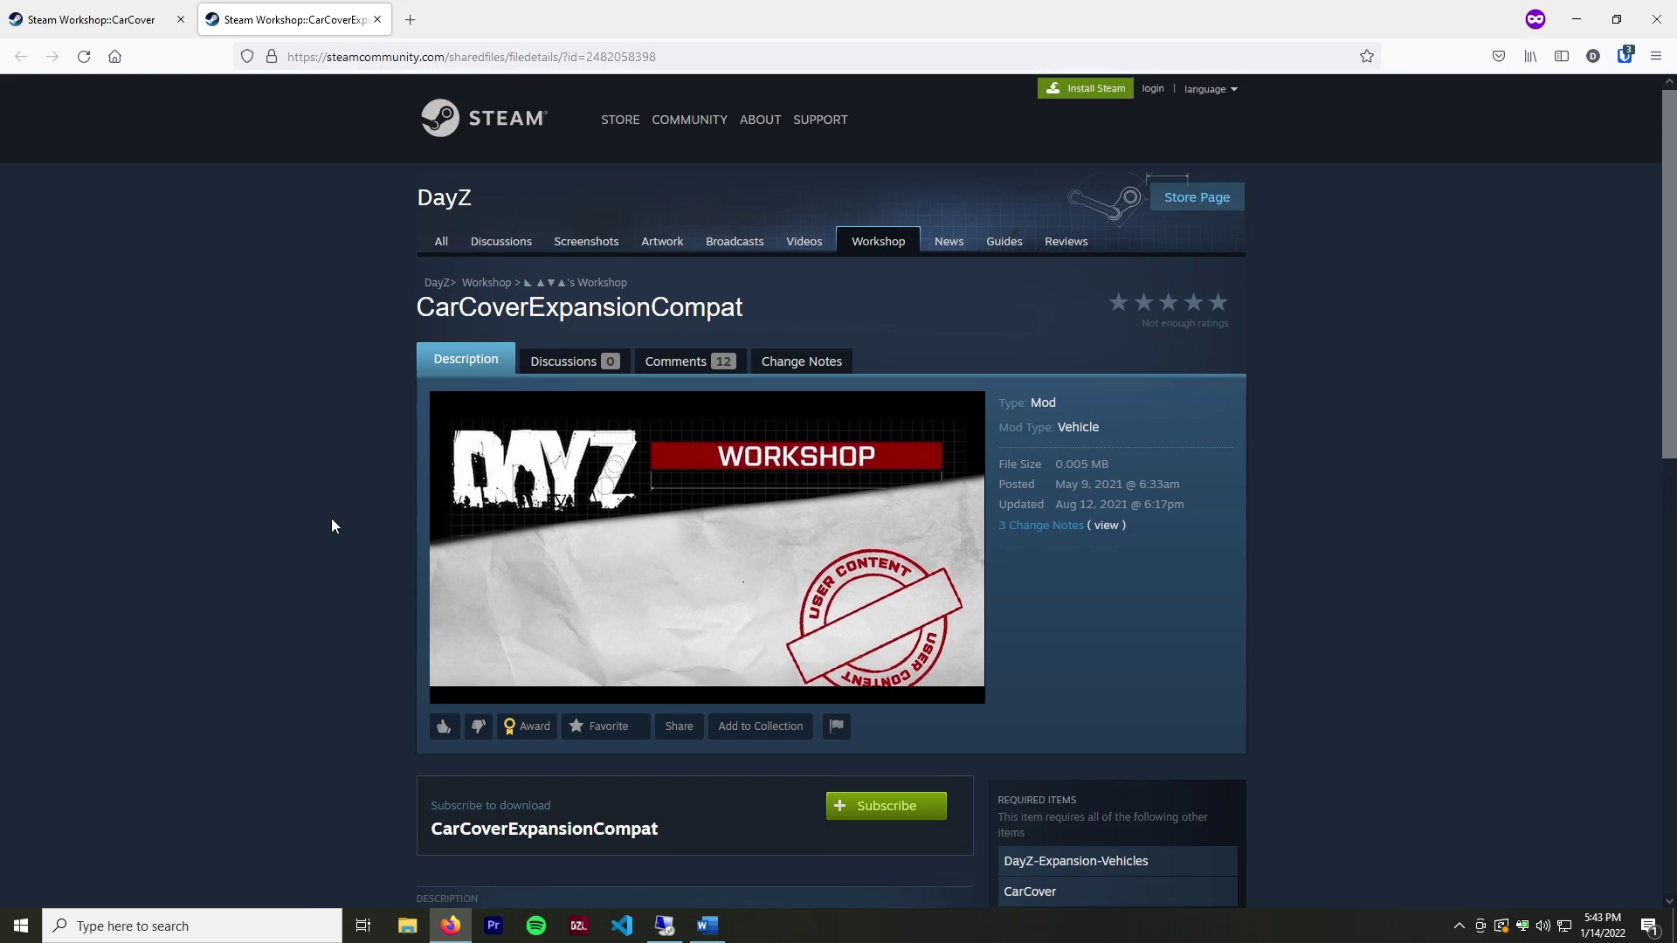
pyautogui.scroll(-6, 573, 434)
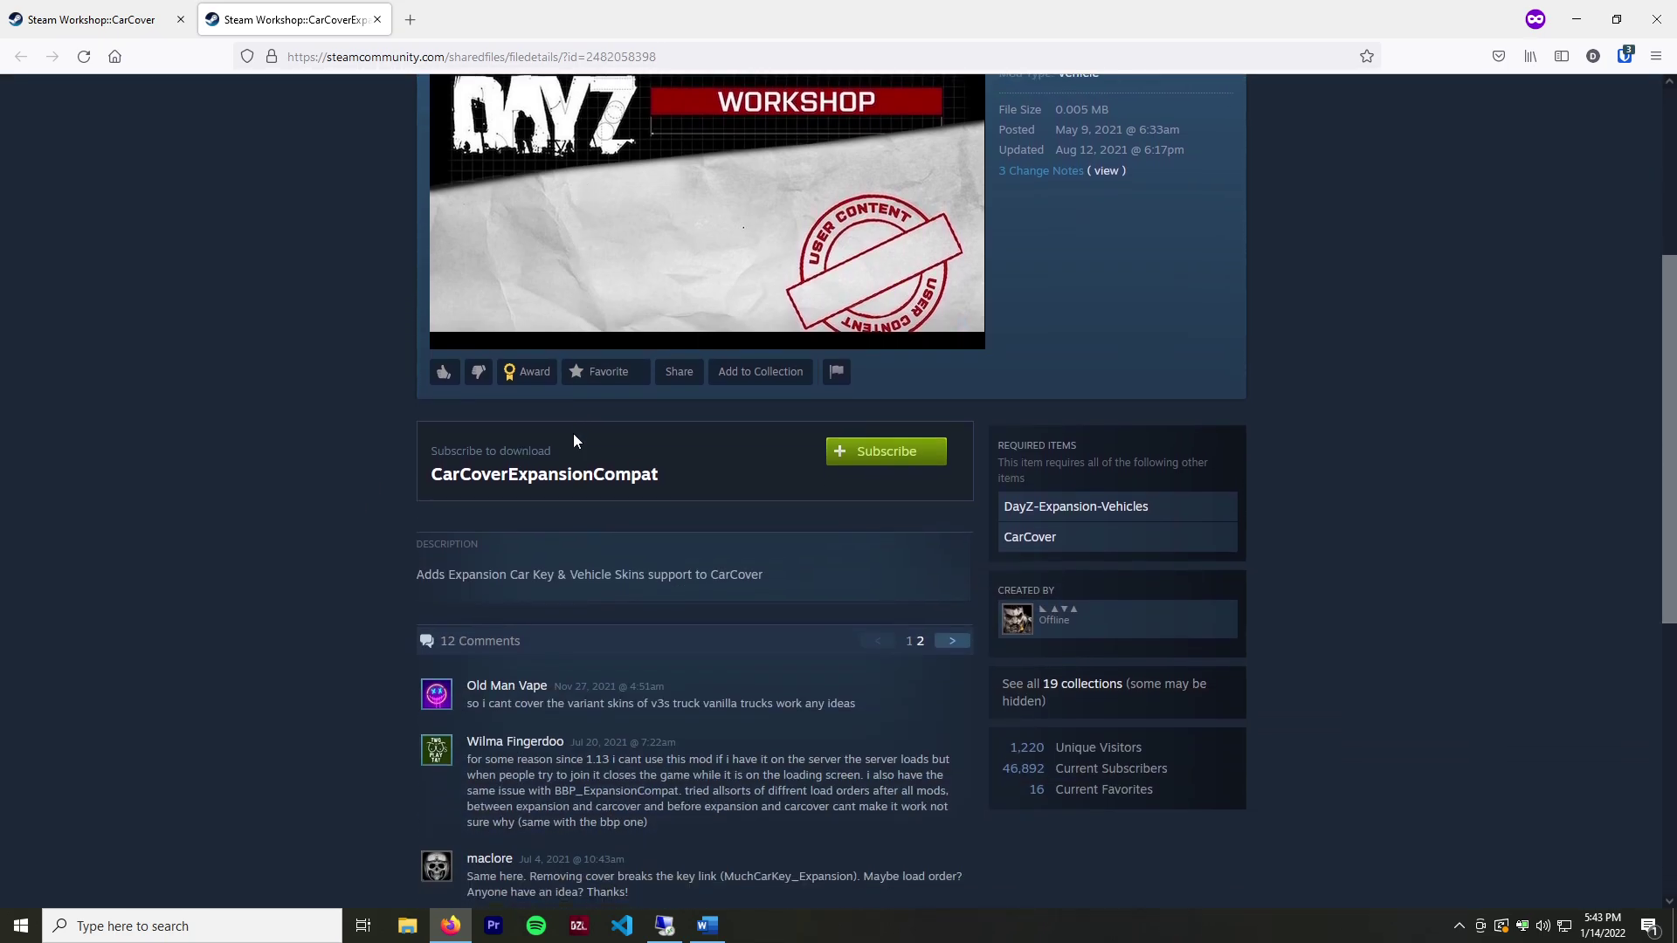
pyautogui.scroll(6, 555, 435)
pyautogui.click(146, 12)
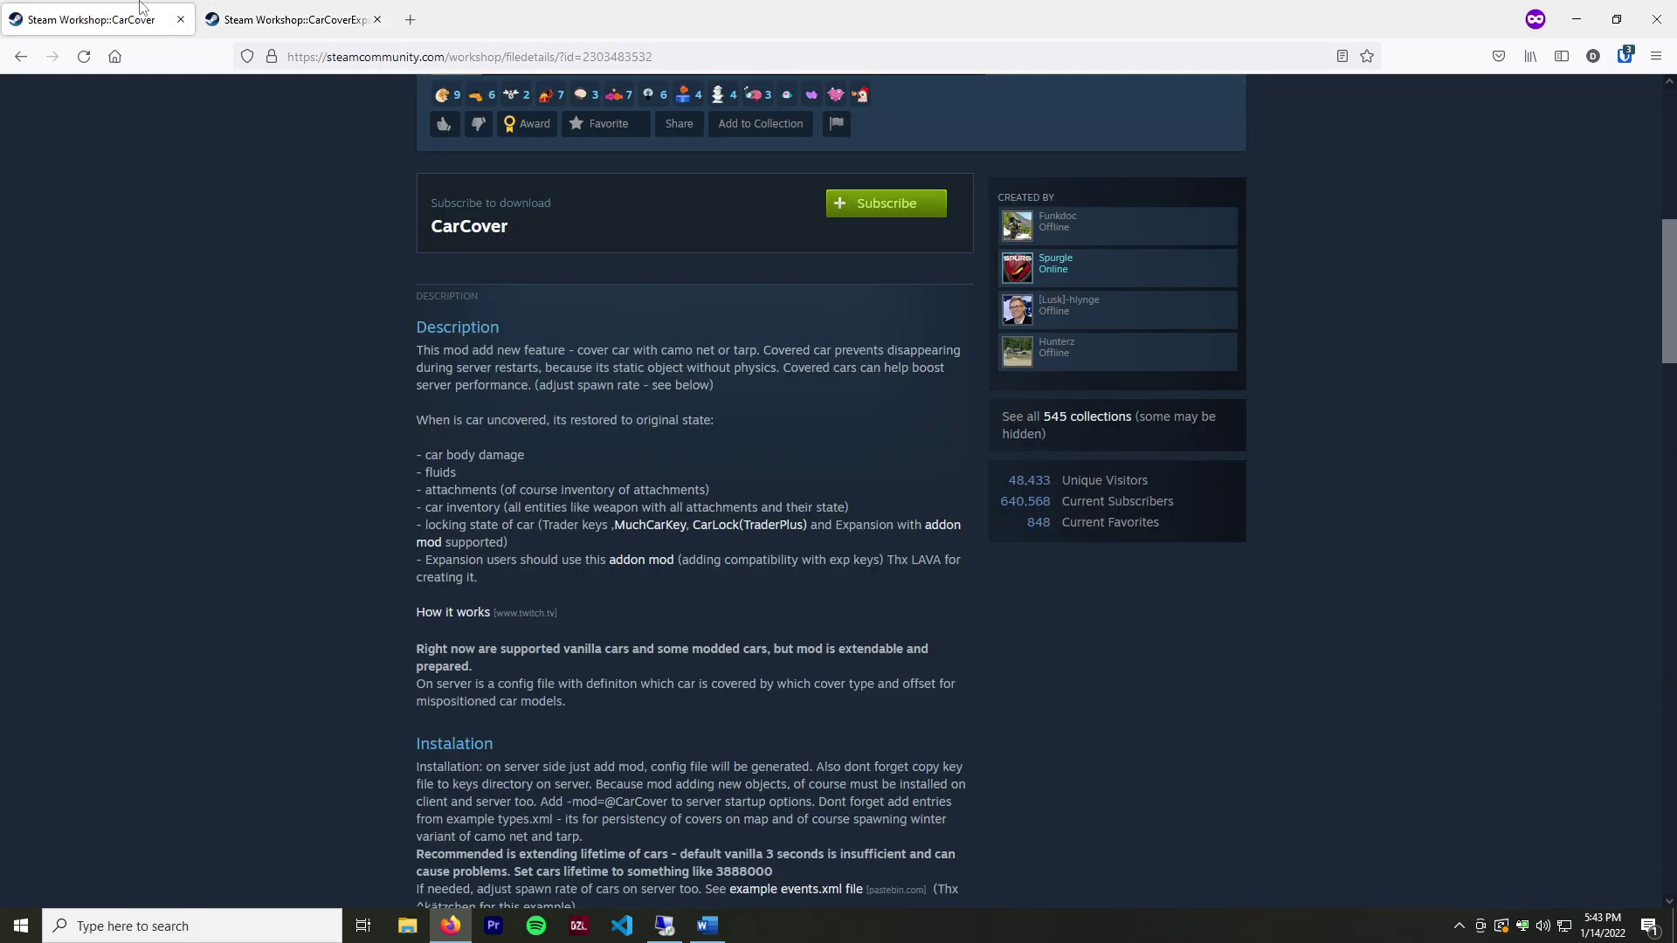
pyautogui.scroll(-2, 627, 514)
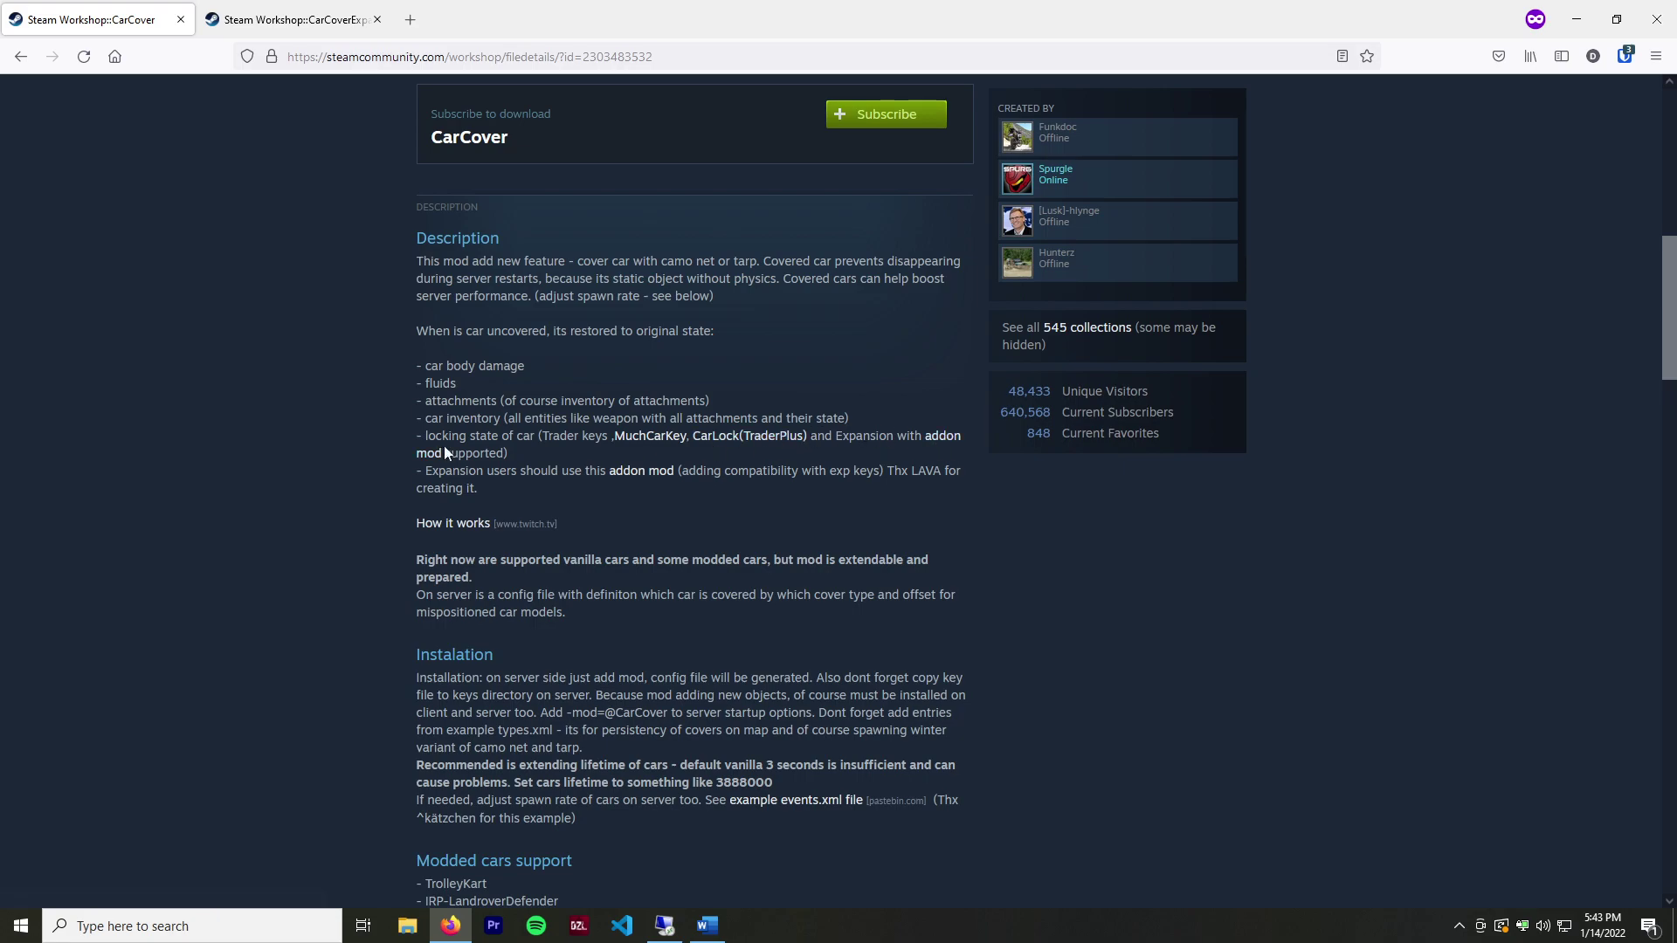
# Add CarCoverExpansionCompat to Test Server #1's mods, remove it again, and return to the Dashboard
pyautogui.click(664, 927)
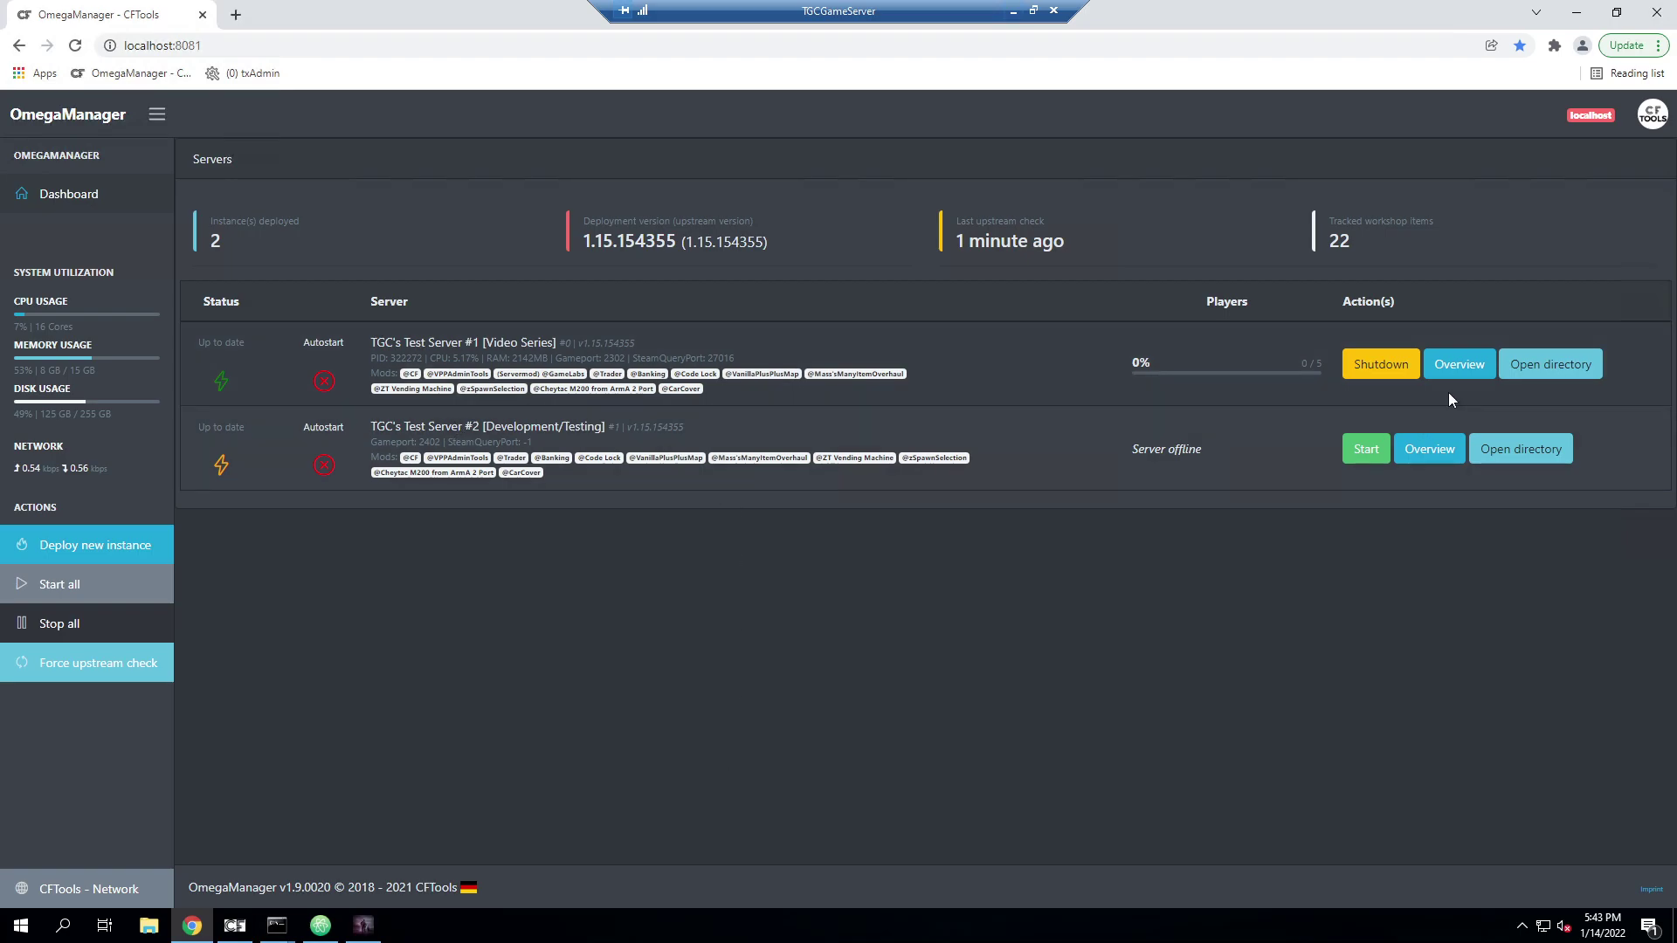
pyautogui.click(1461, 373)
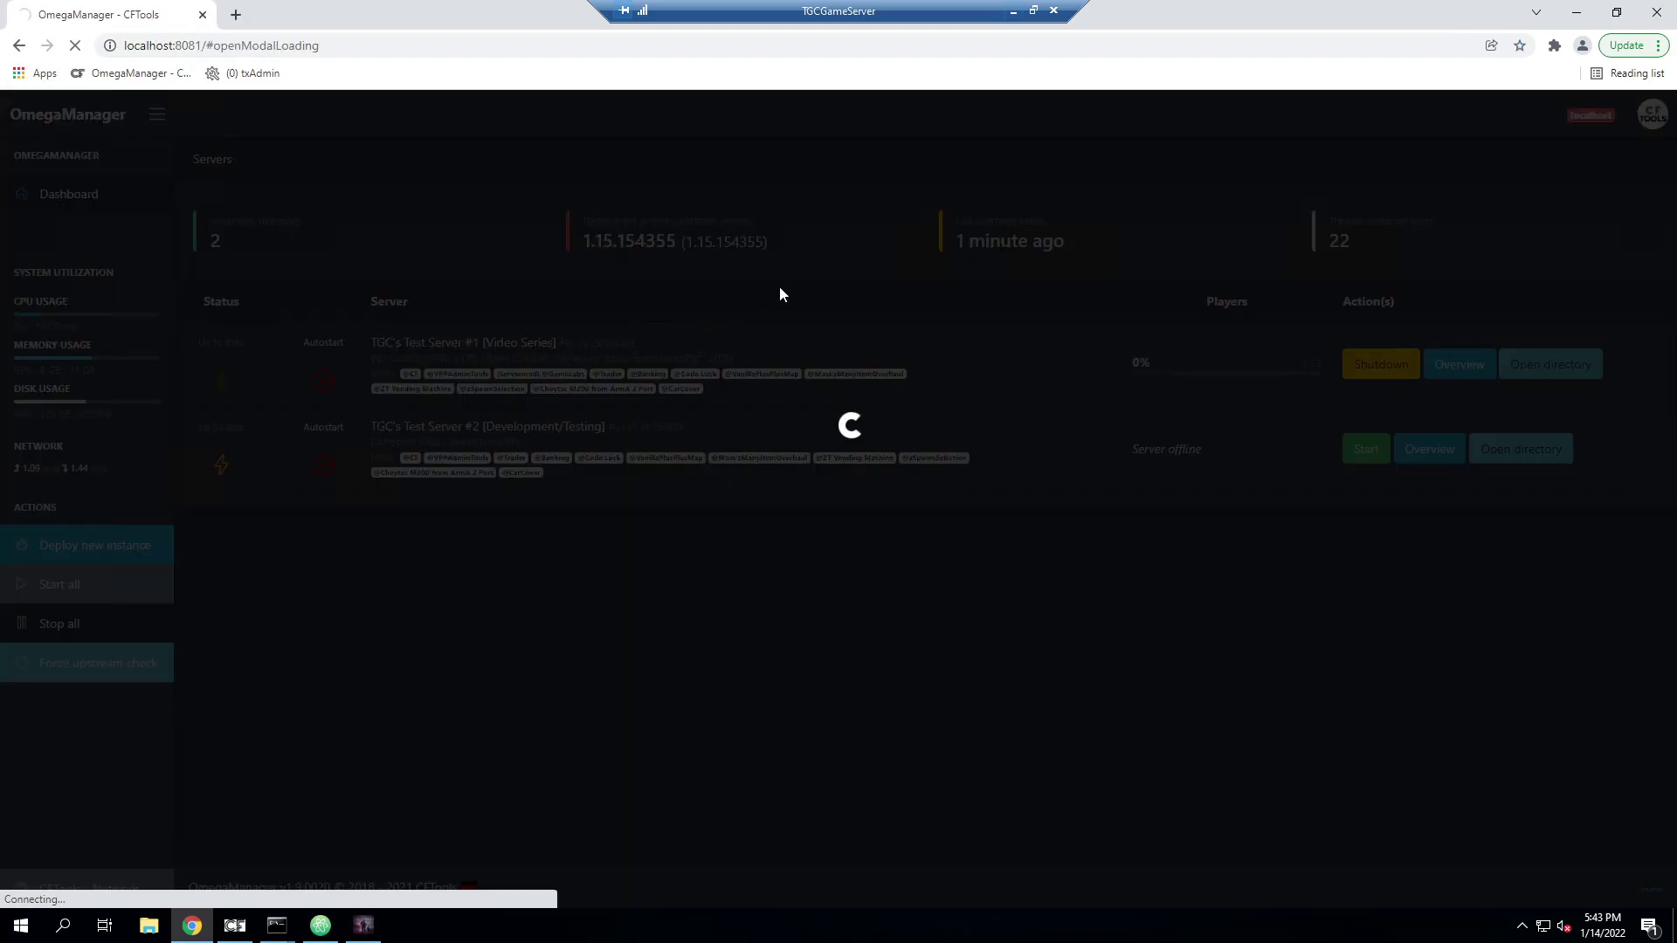
pyautogui.scroll(-10, 964, 768)
pyautogui.click(1010, 575)
pyautogui.write('CarCoverExpansionCompat')
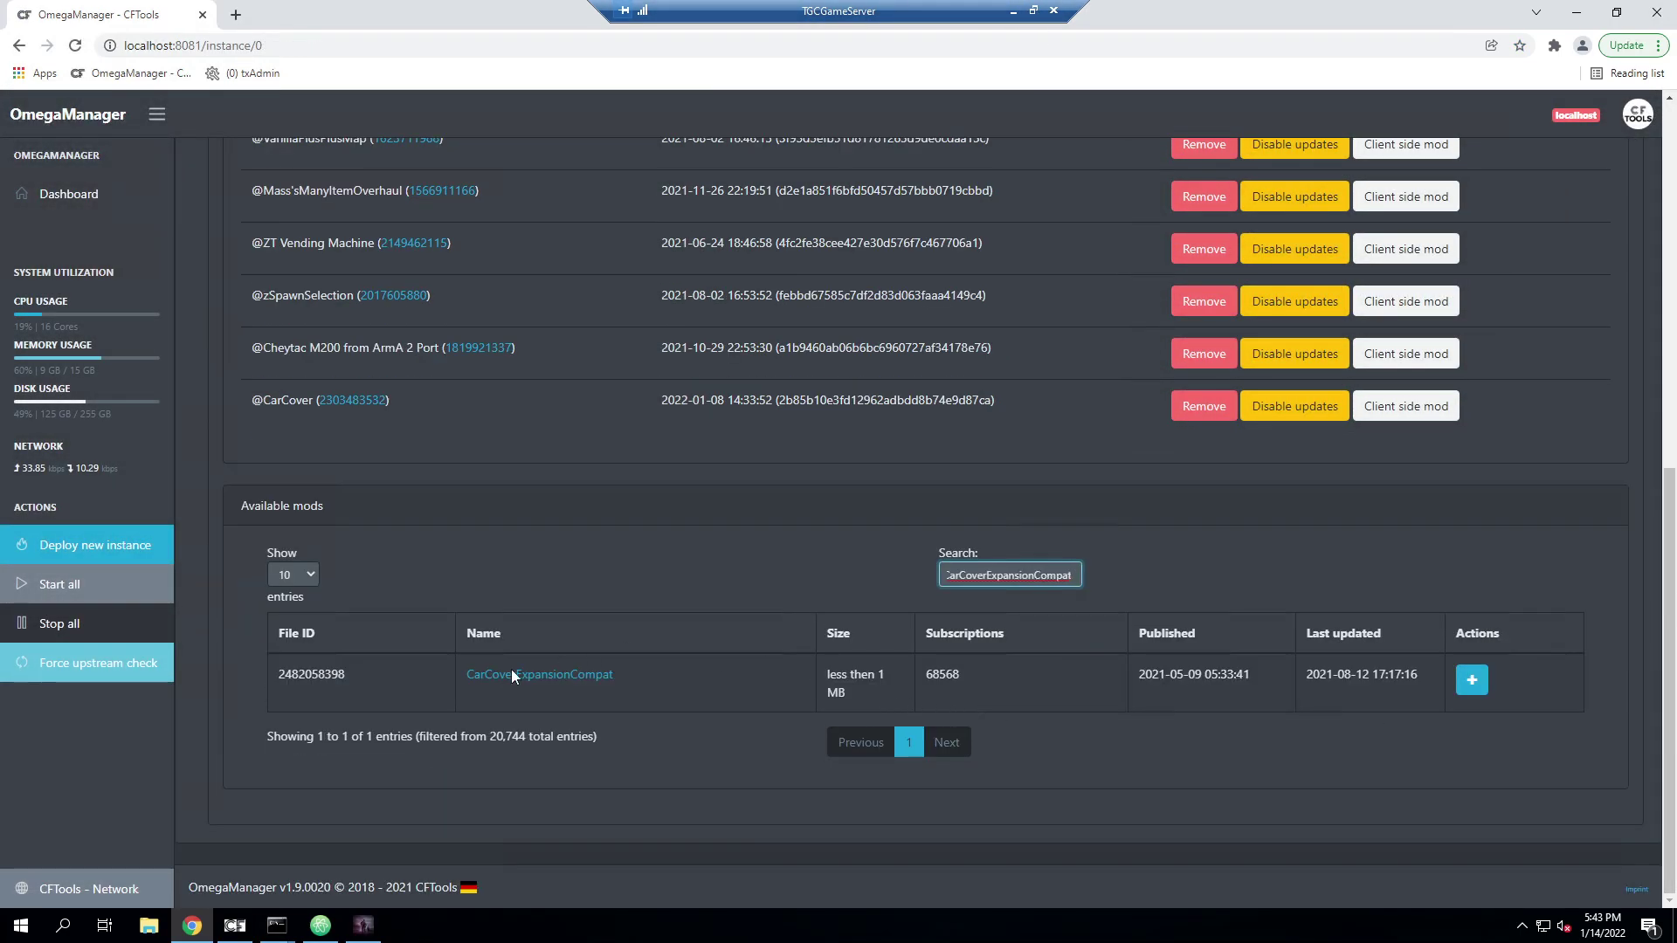
pyautogui.click(1471, 679)
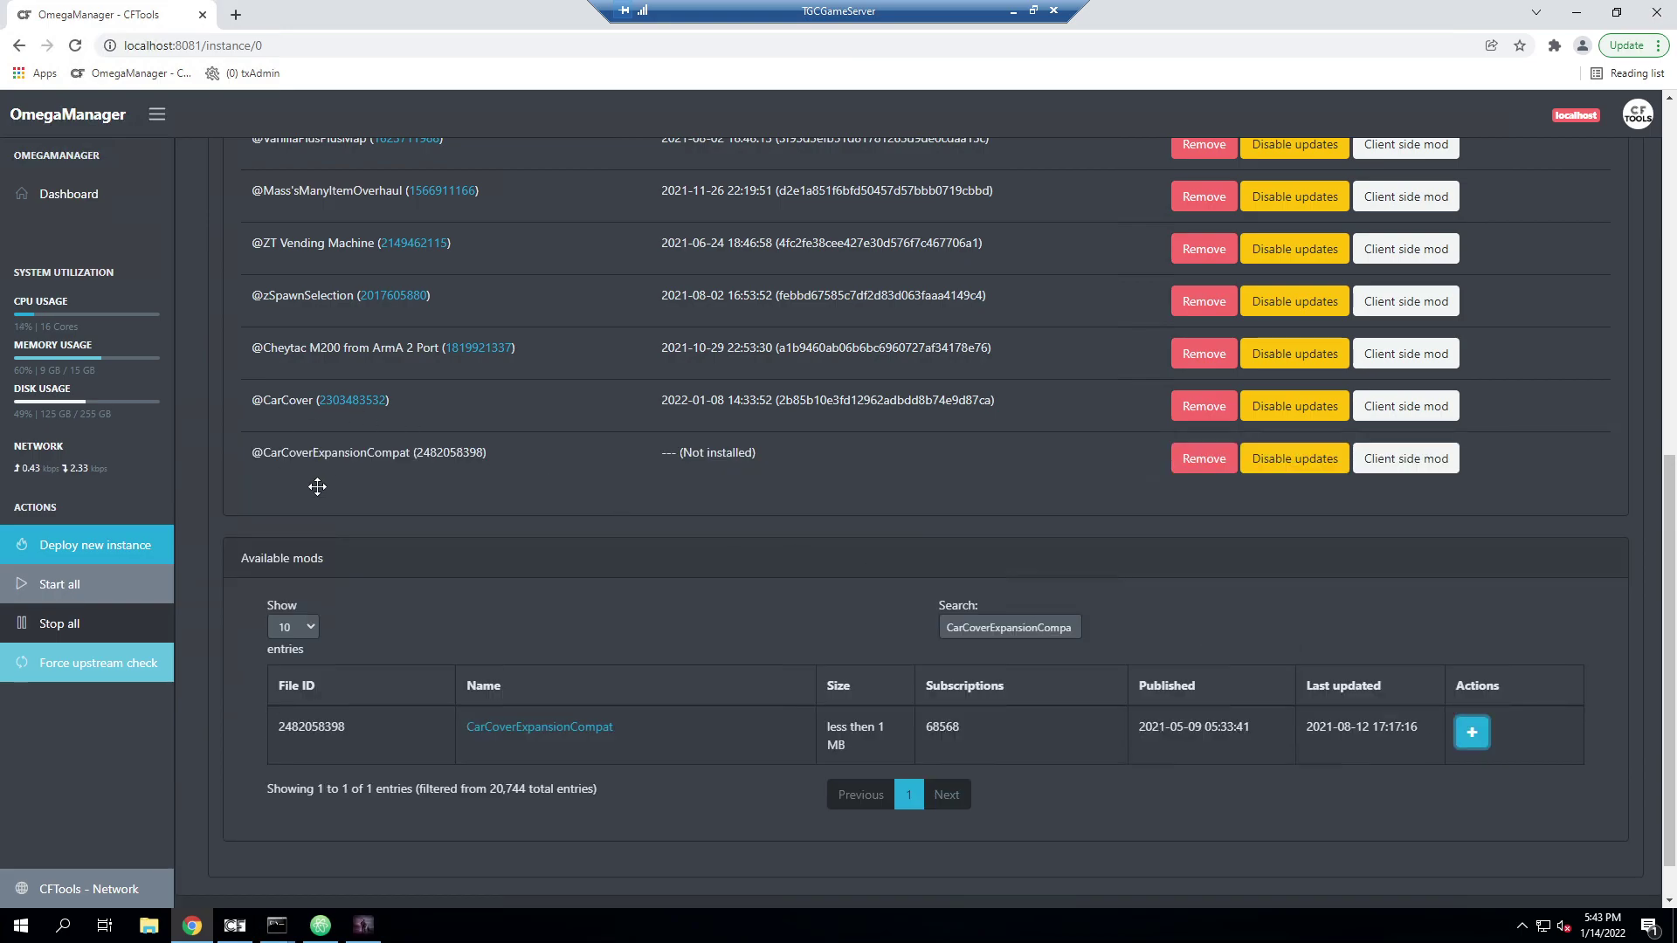
pyautogui.click(1204, 461)
pyautogui.scroll(8, 550, 599)
pyautogui.click(61, 196)
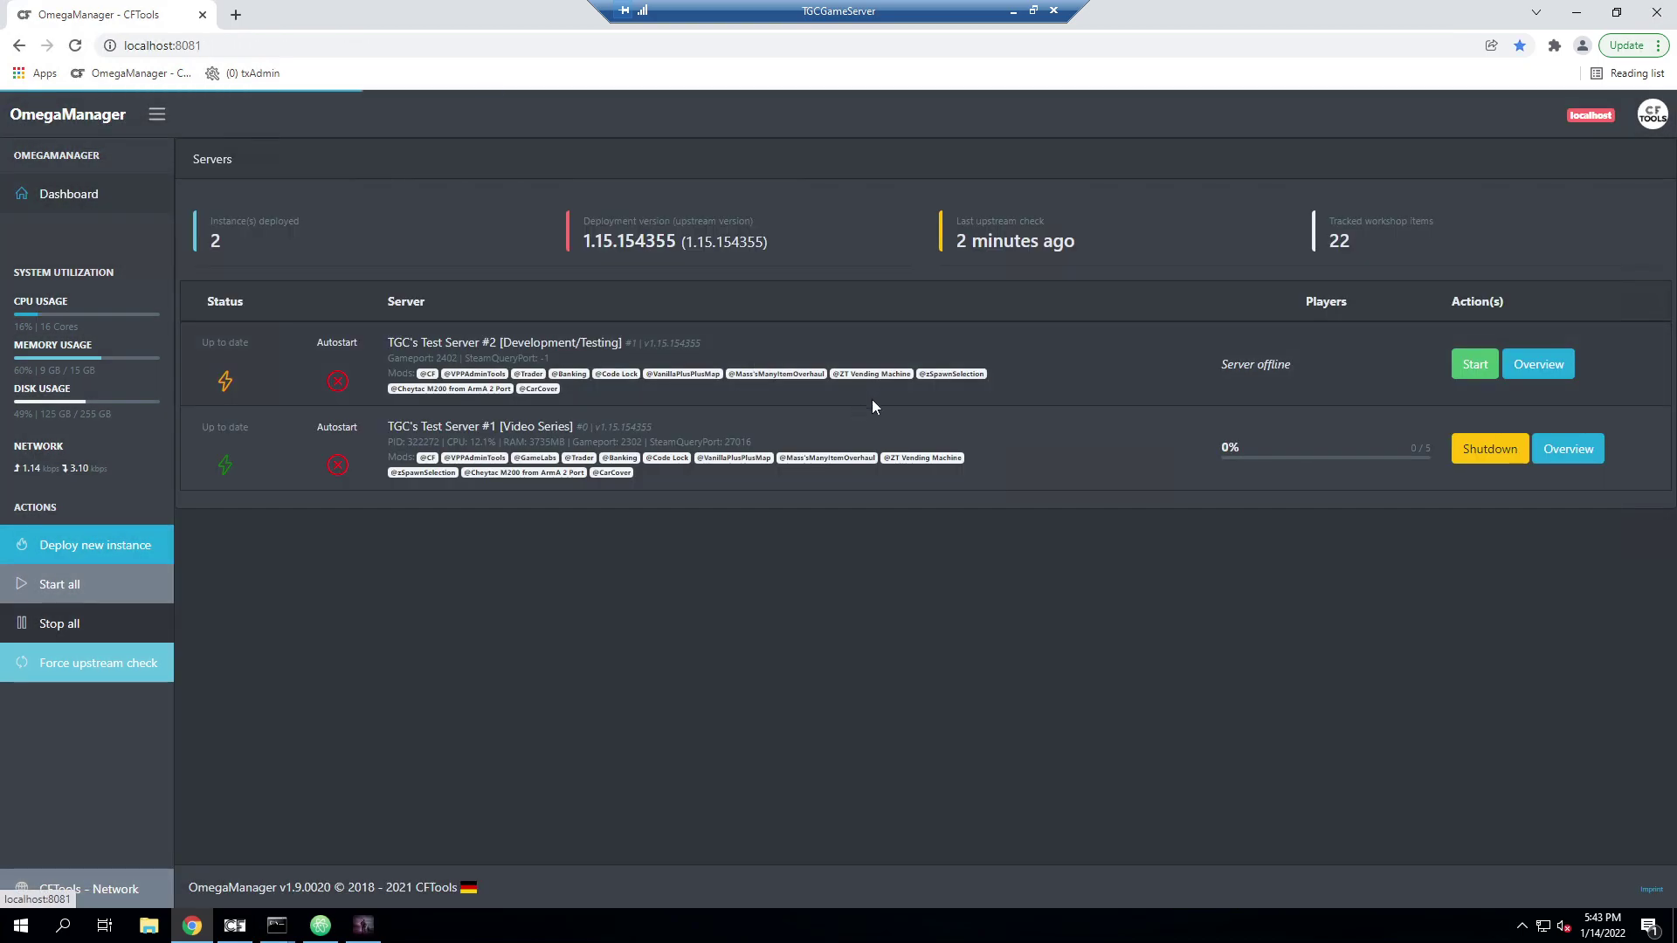
pyautogui.click(148, 924)
pyautogui.click(277, 847)
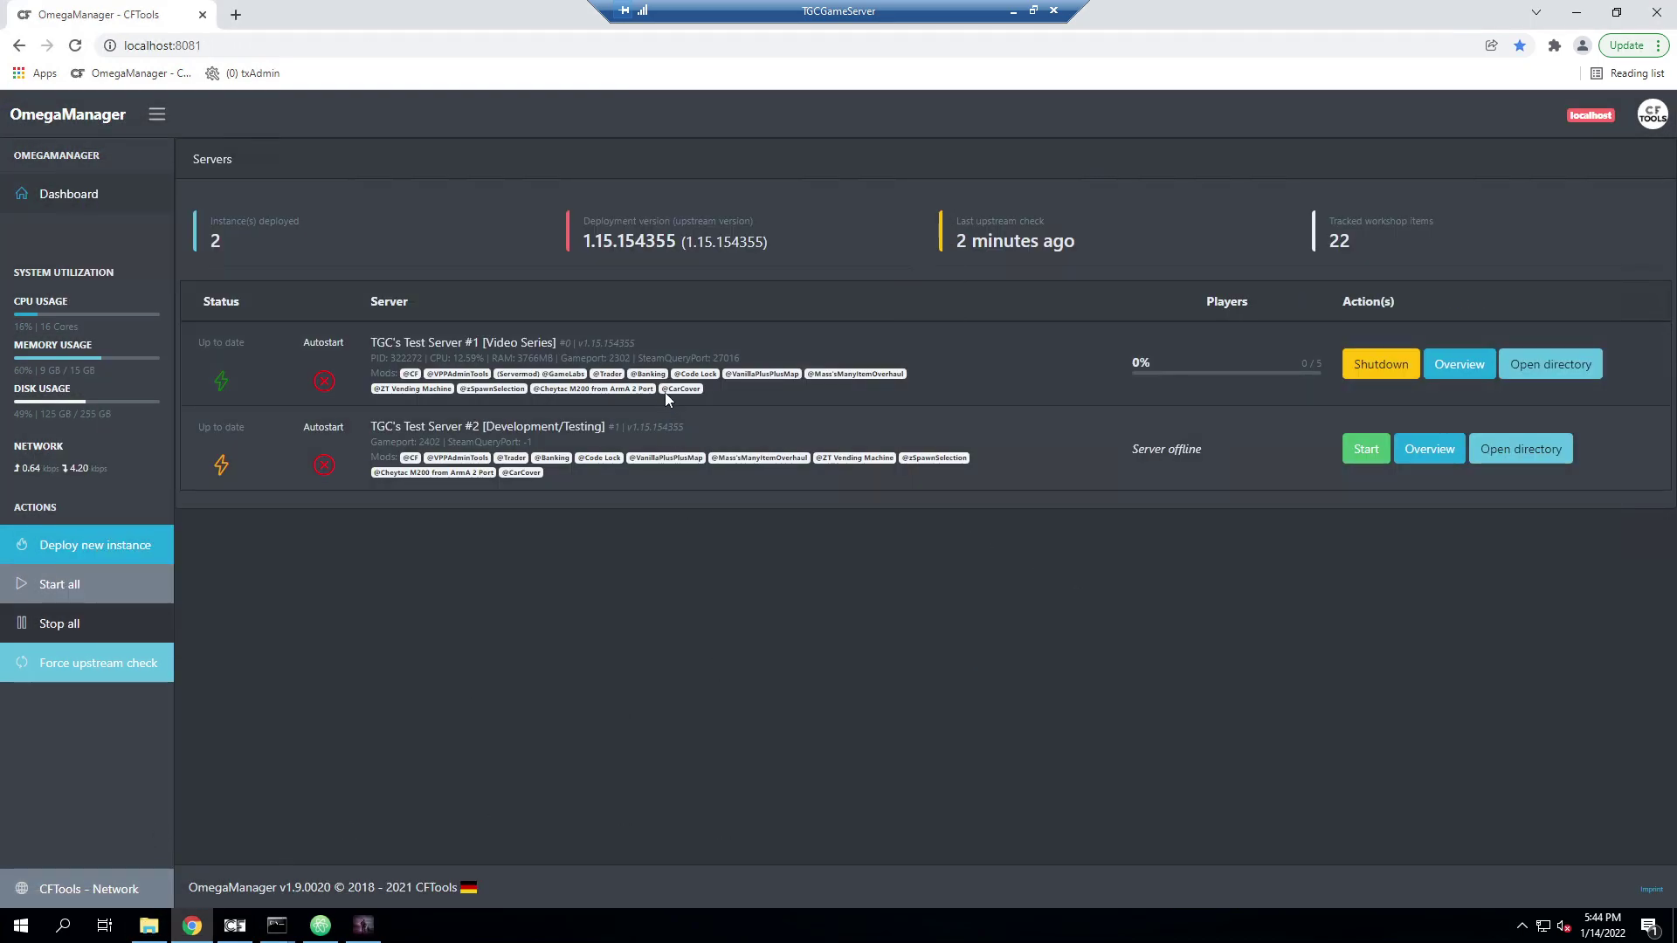
pyautogui.click(155, 933)
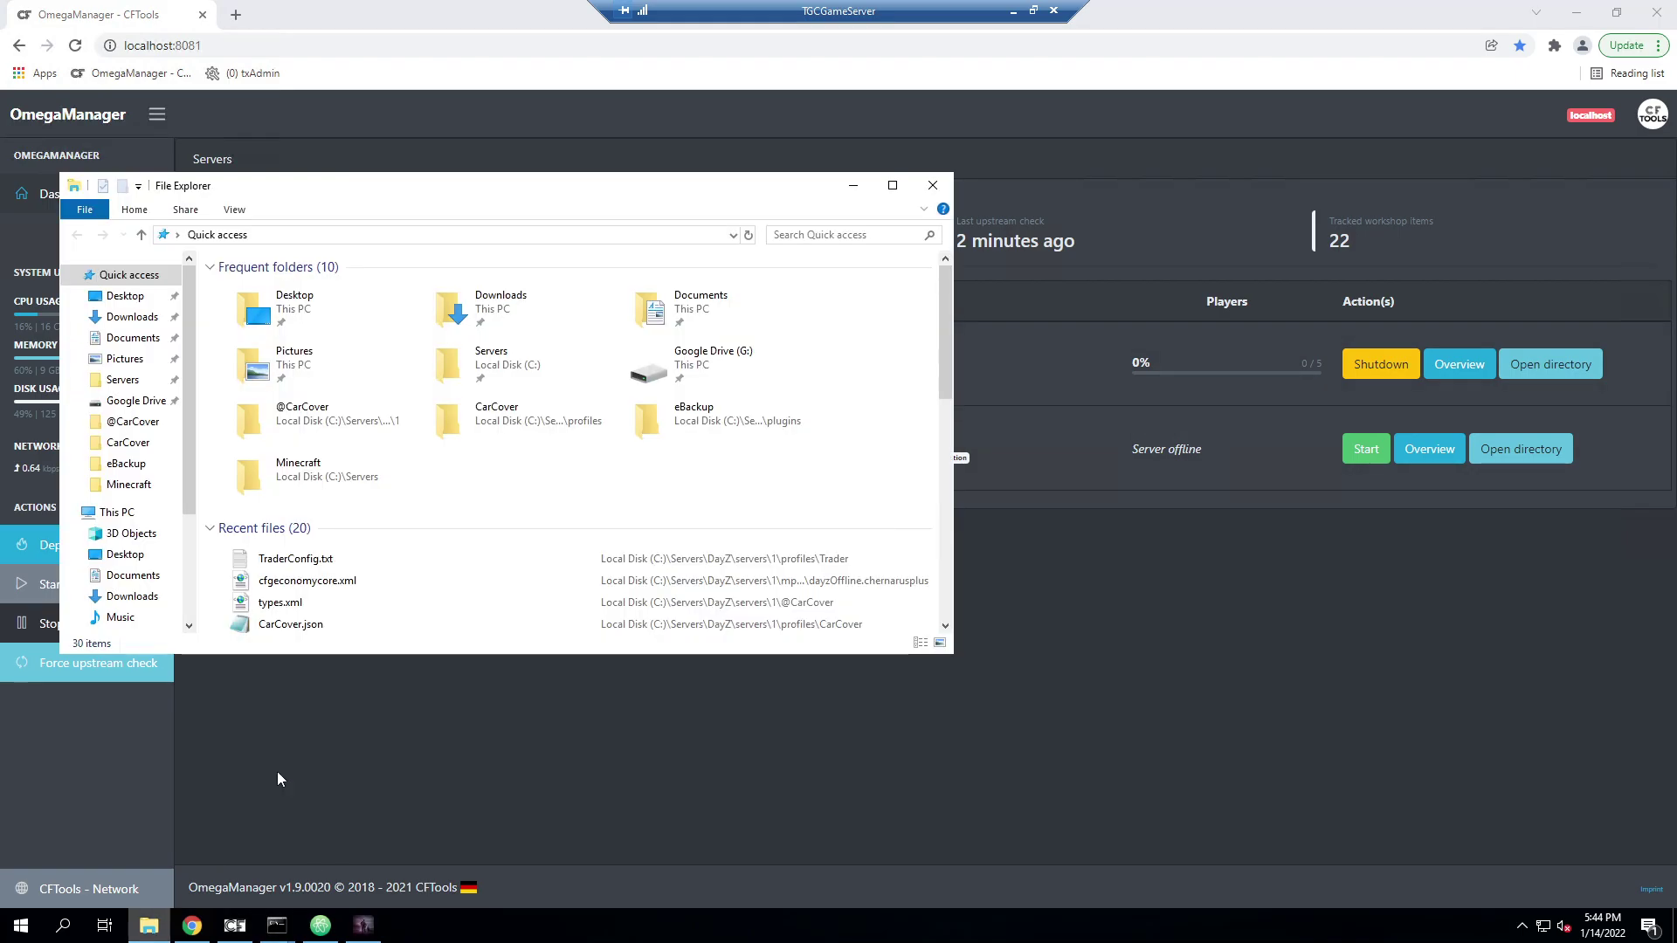
pyautogui.click(127, 379)
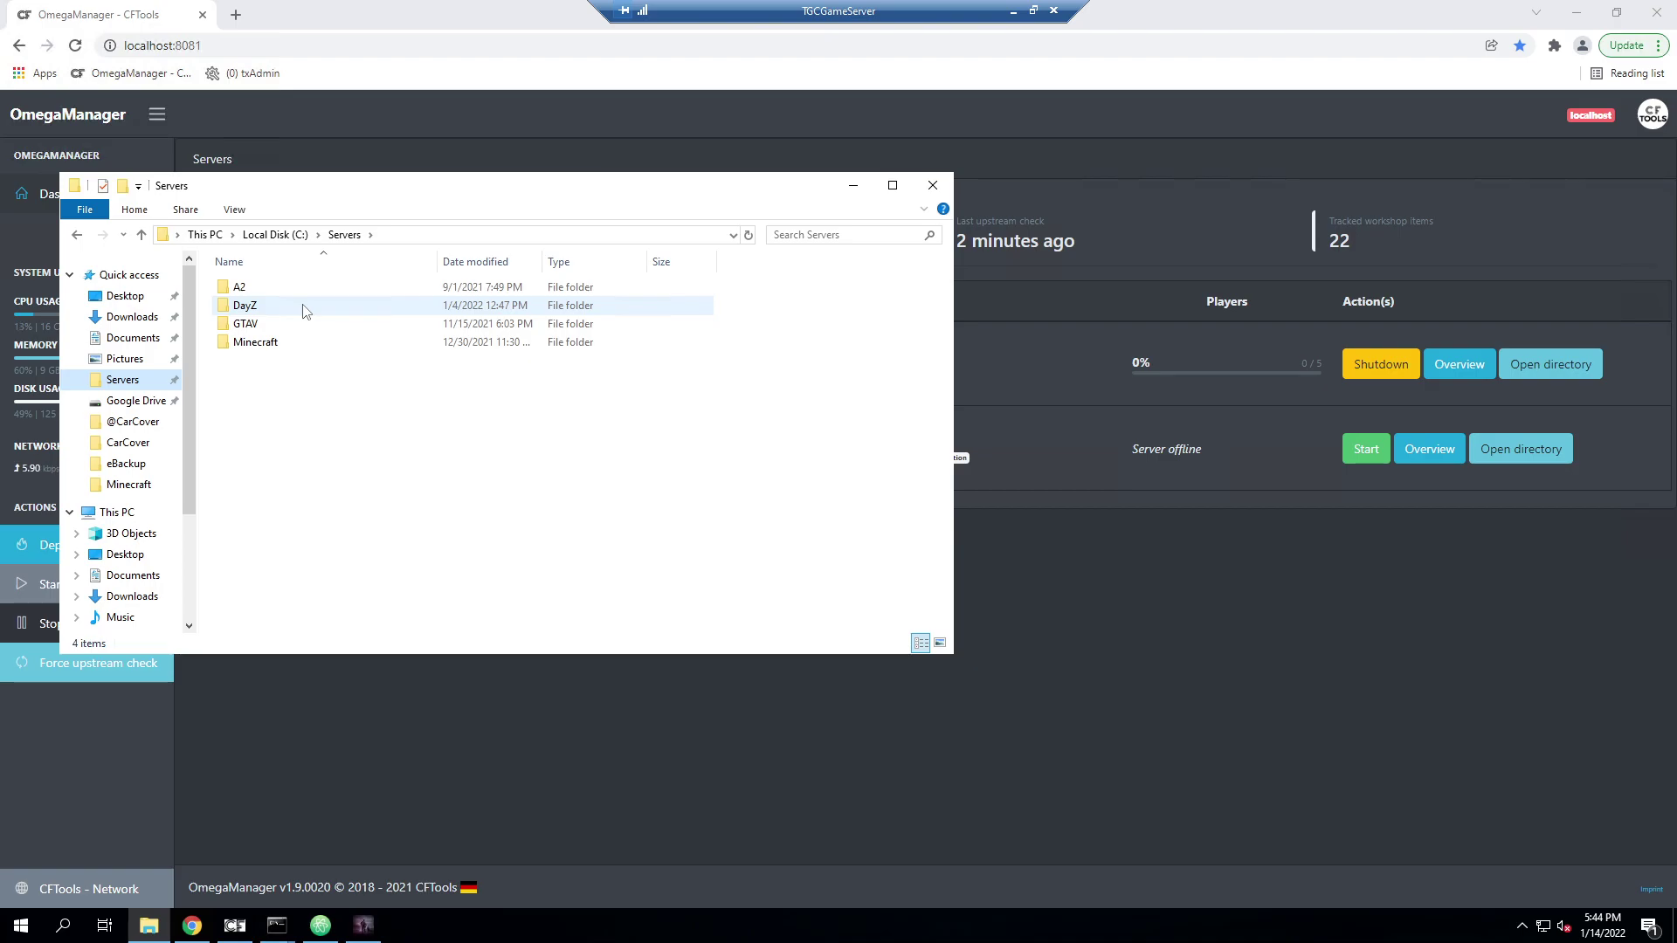
pyautogui.doubleClick(289, 306)
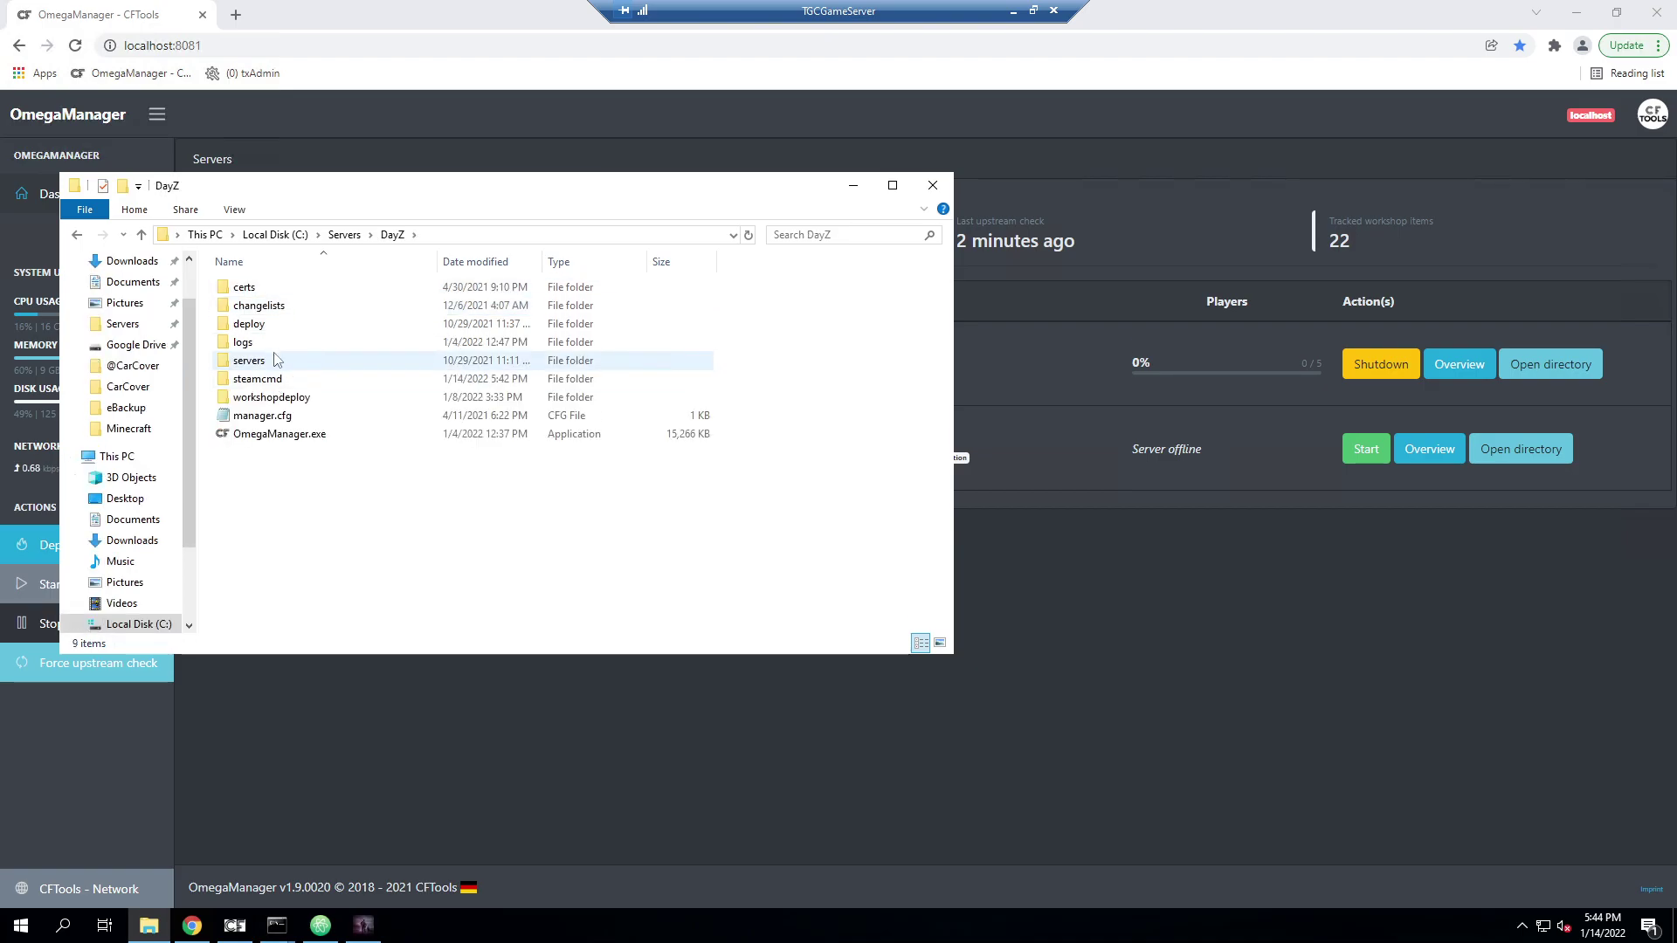
pyautogui.doubleClick(275, 359)
pyautogui.doubleClick(268, 290)
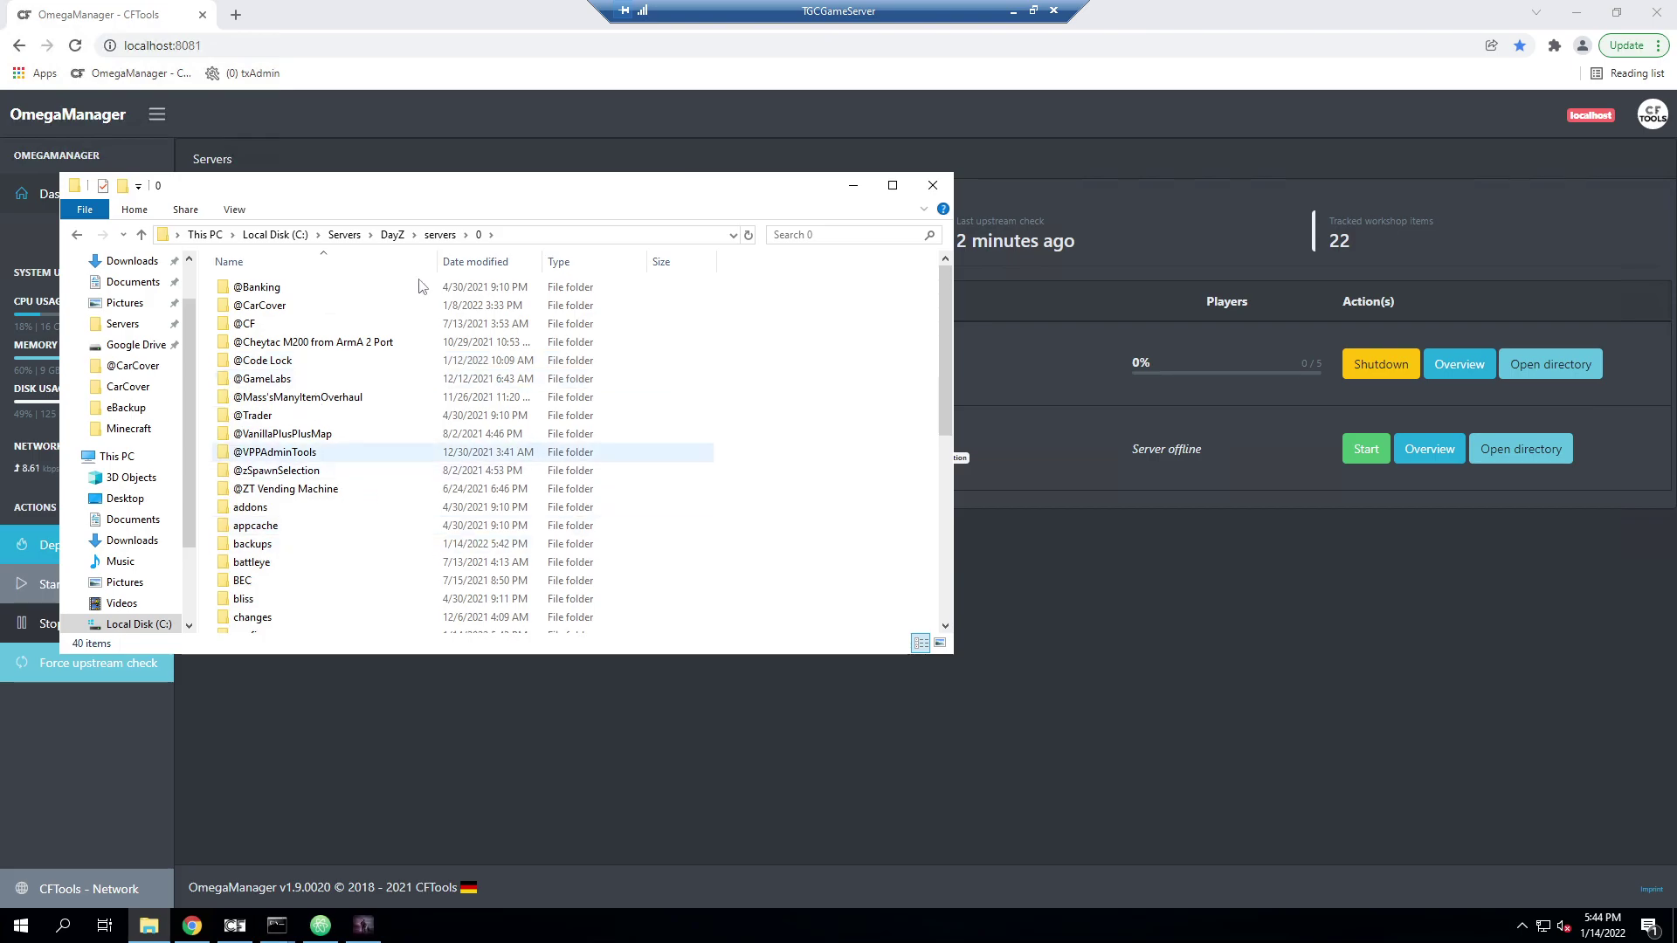
pyautogui.doubleClick(279, 305)
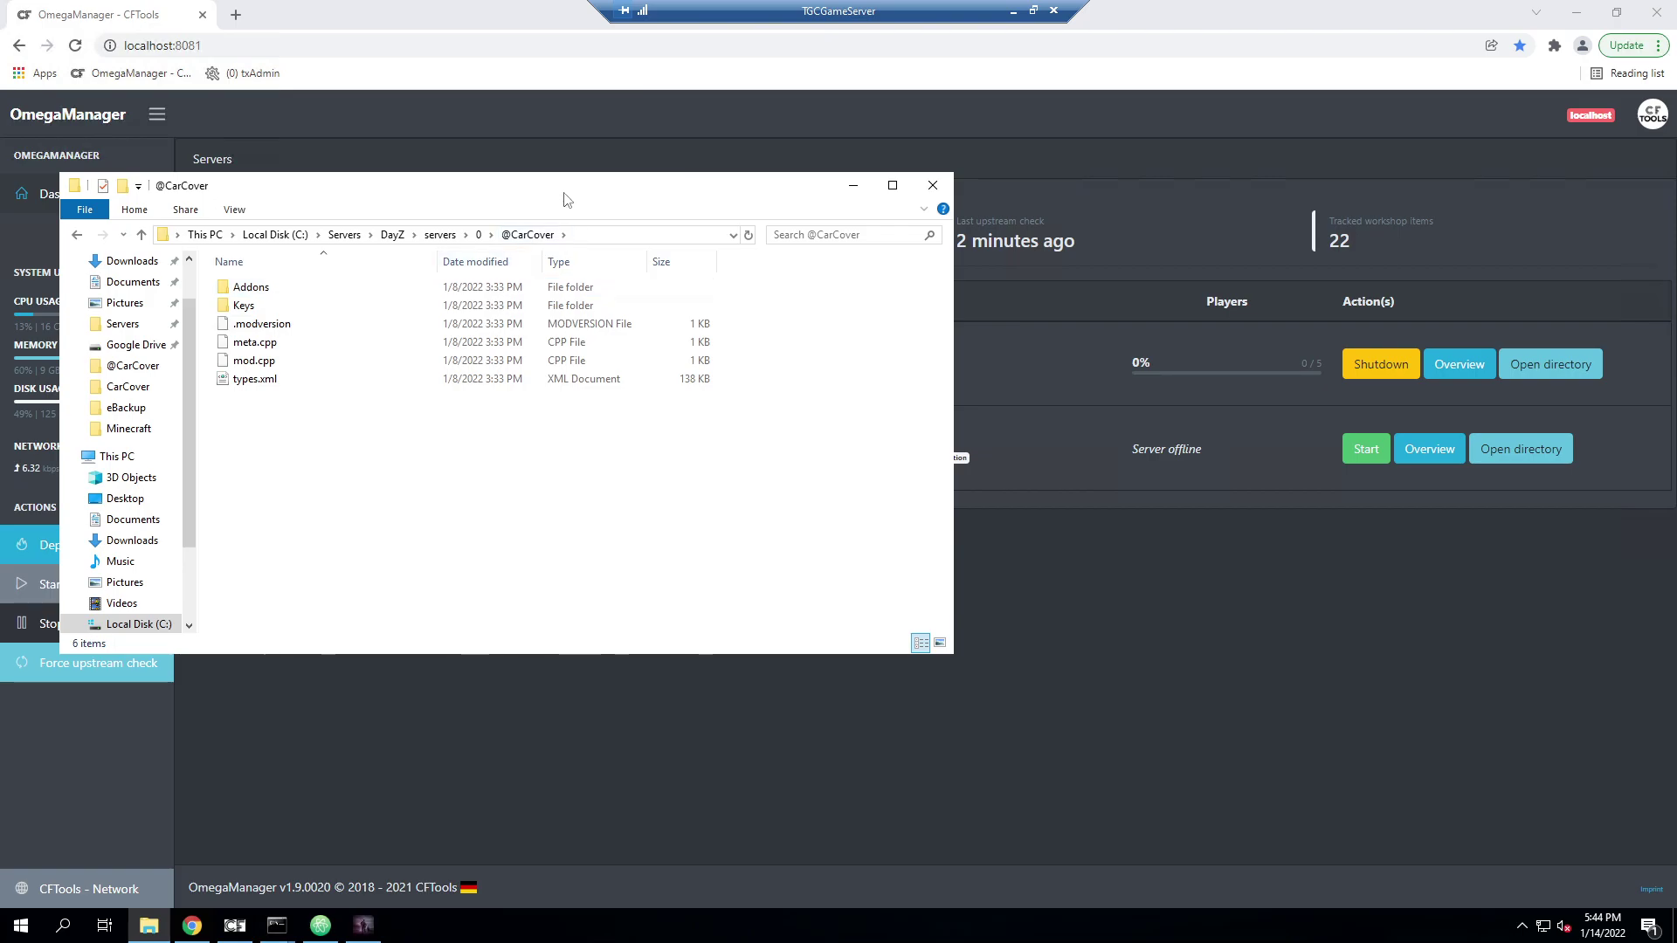
pyautogui.moveTo(563, 197); pyautogui.dragTo(701, 266)
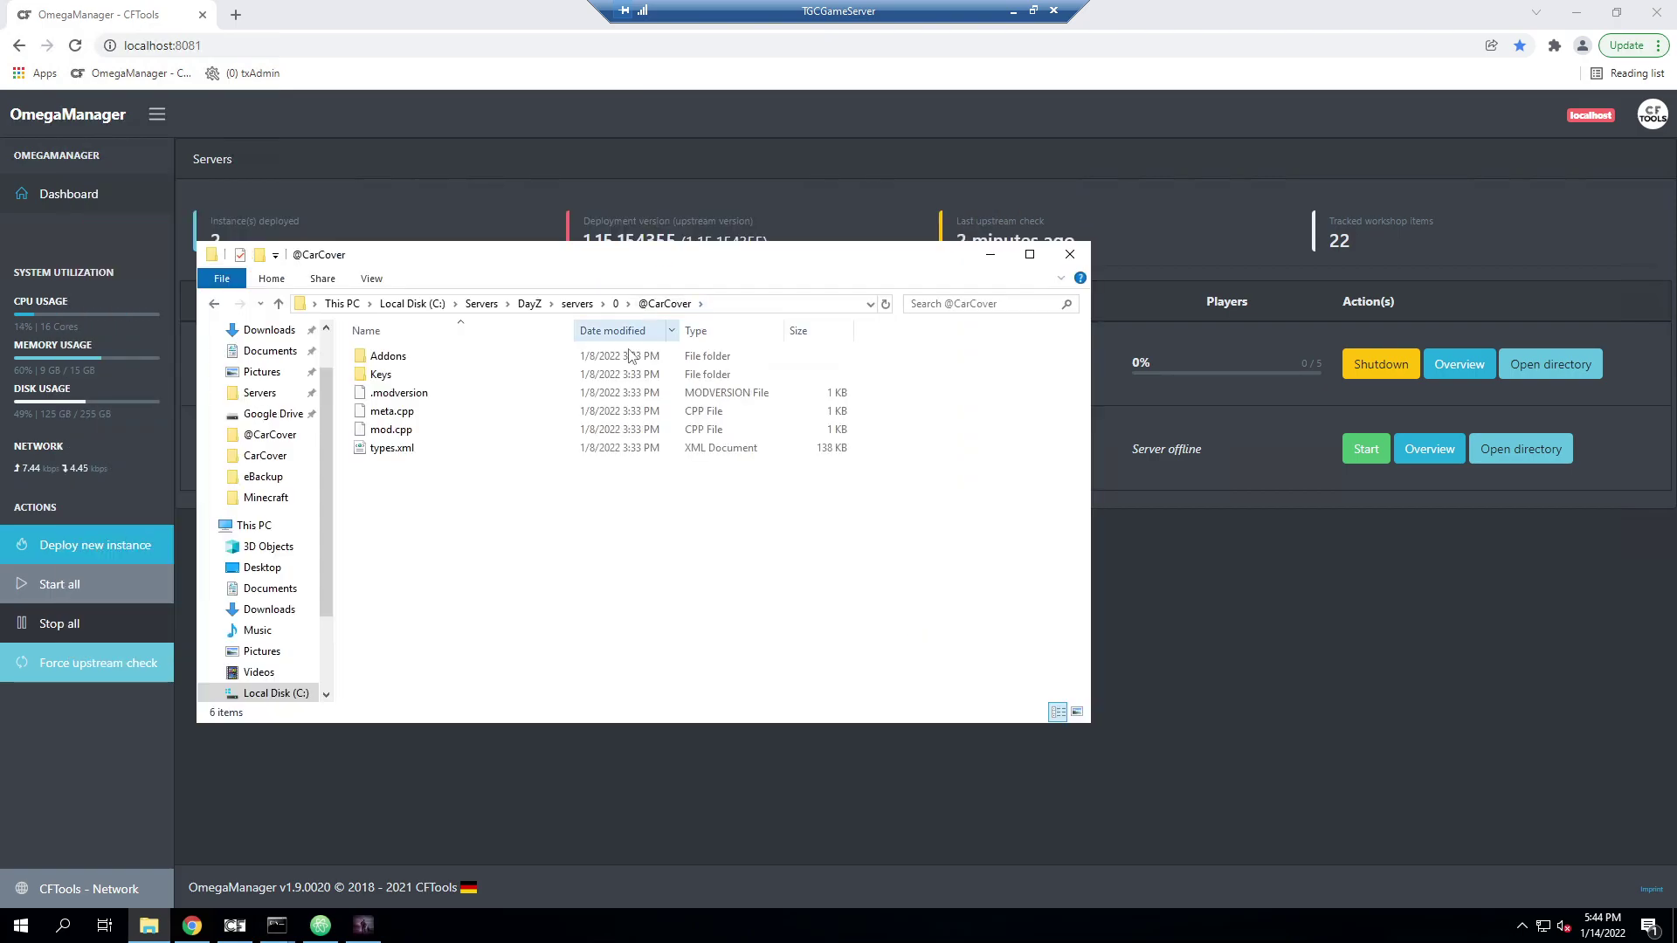
pyautogui.click(616, 305)
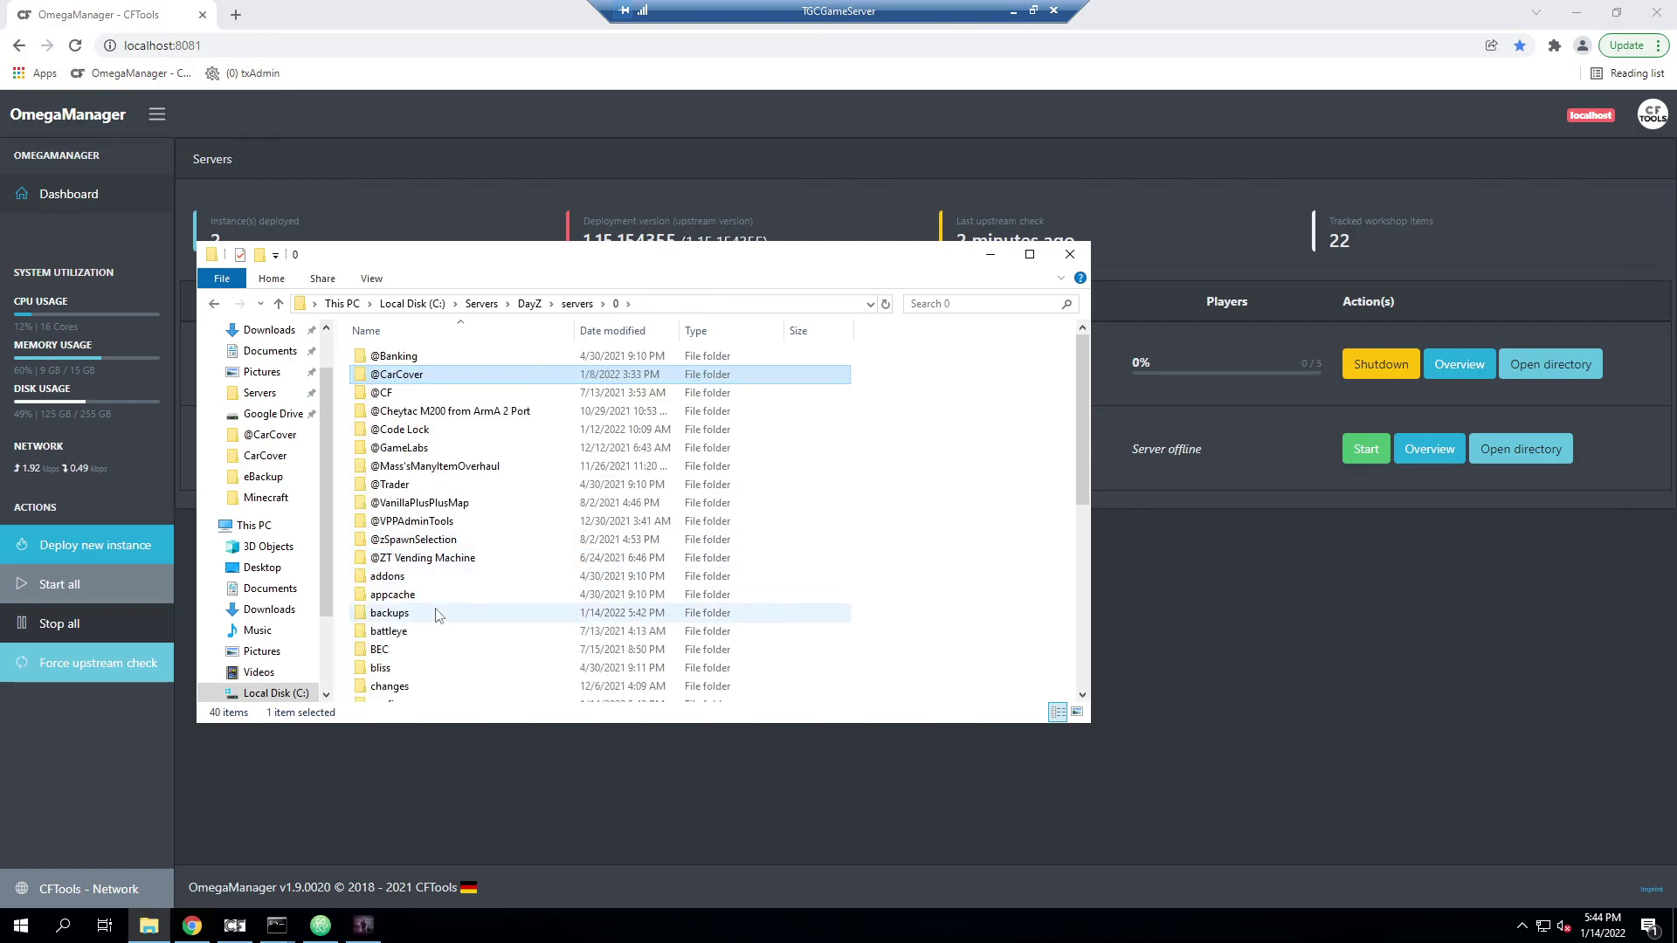
pyautogui.scroll(-1, 423, 629)
pyautogui.click(428, 583)
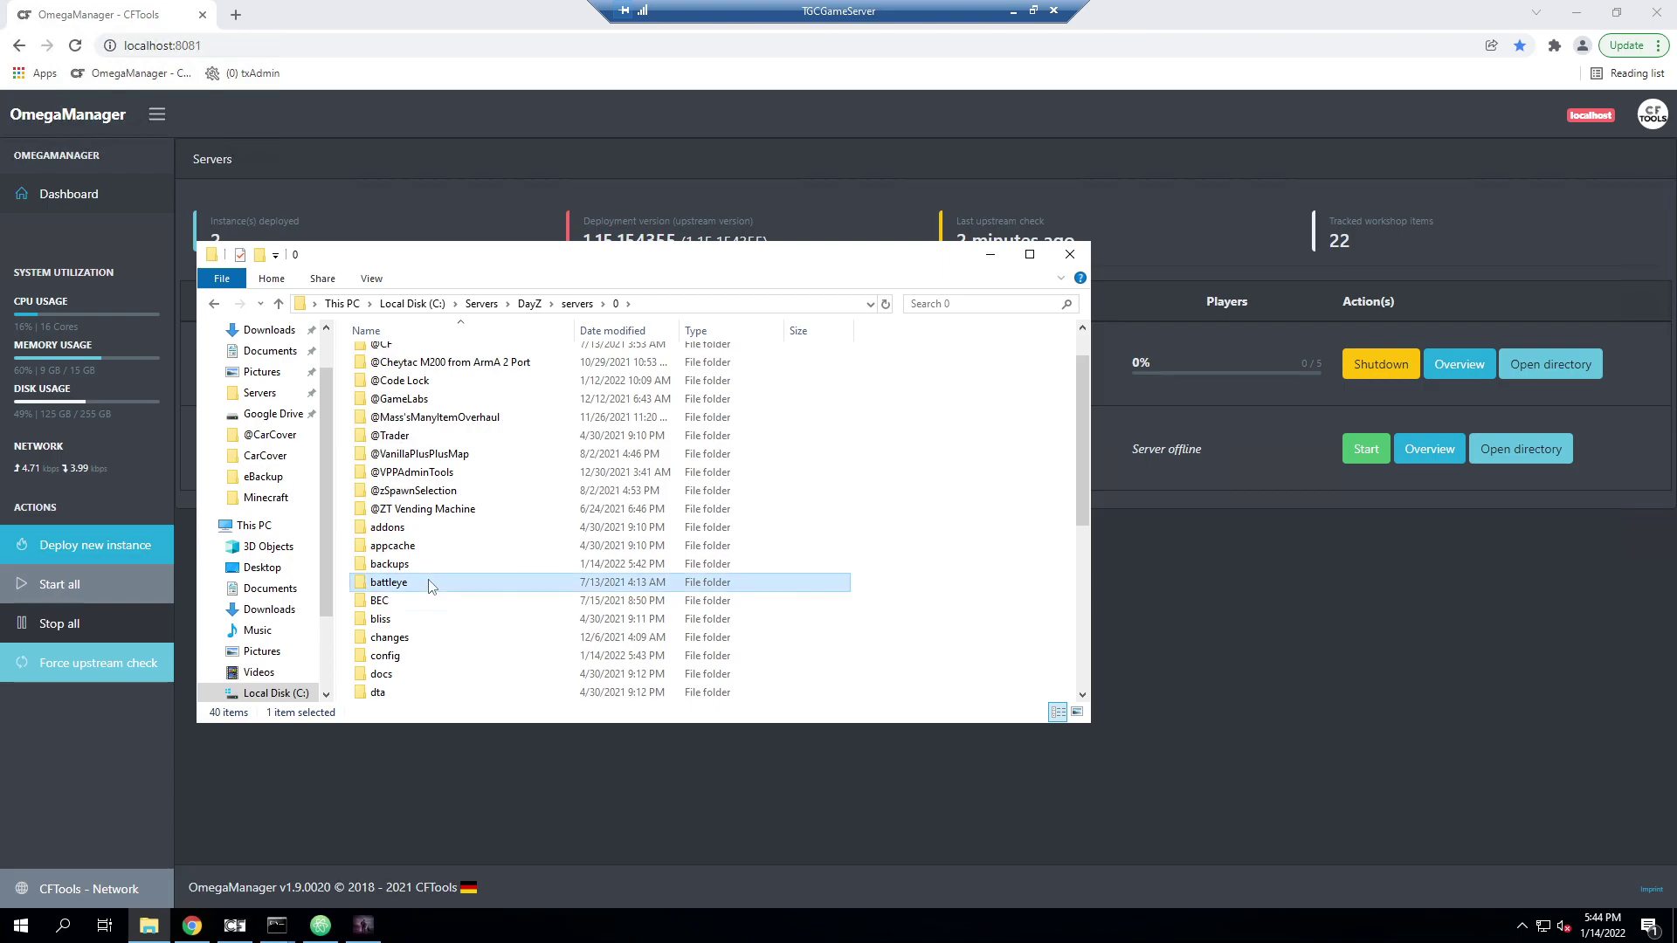
pyautogui.scroll(-4, 428, 585)
pyautogui.doubleClick(429, 586)
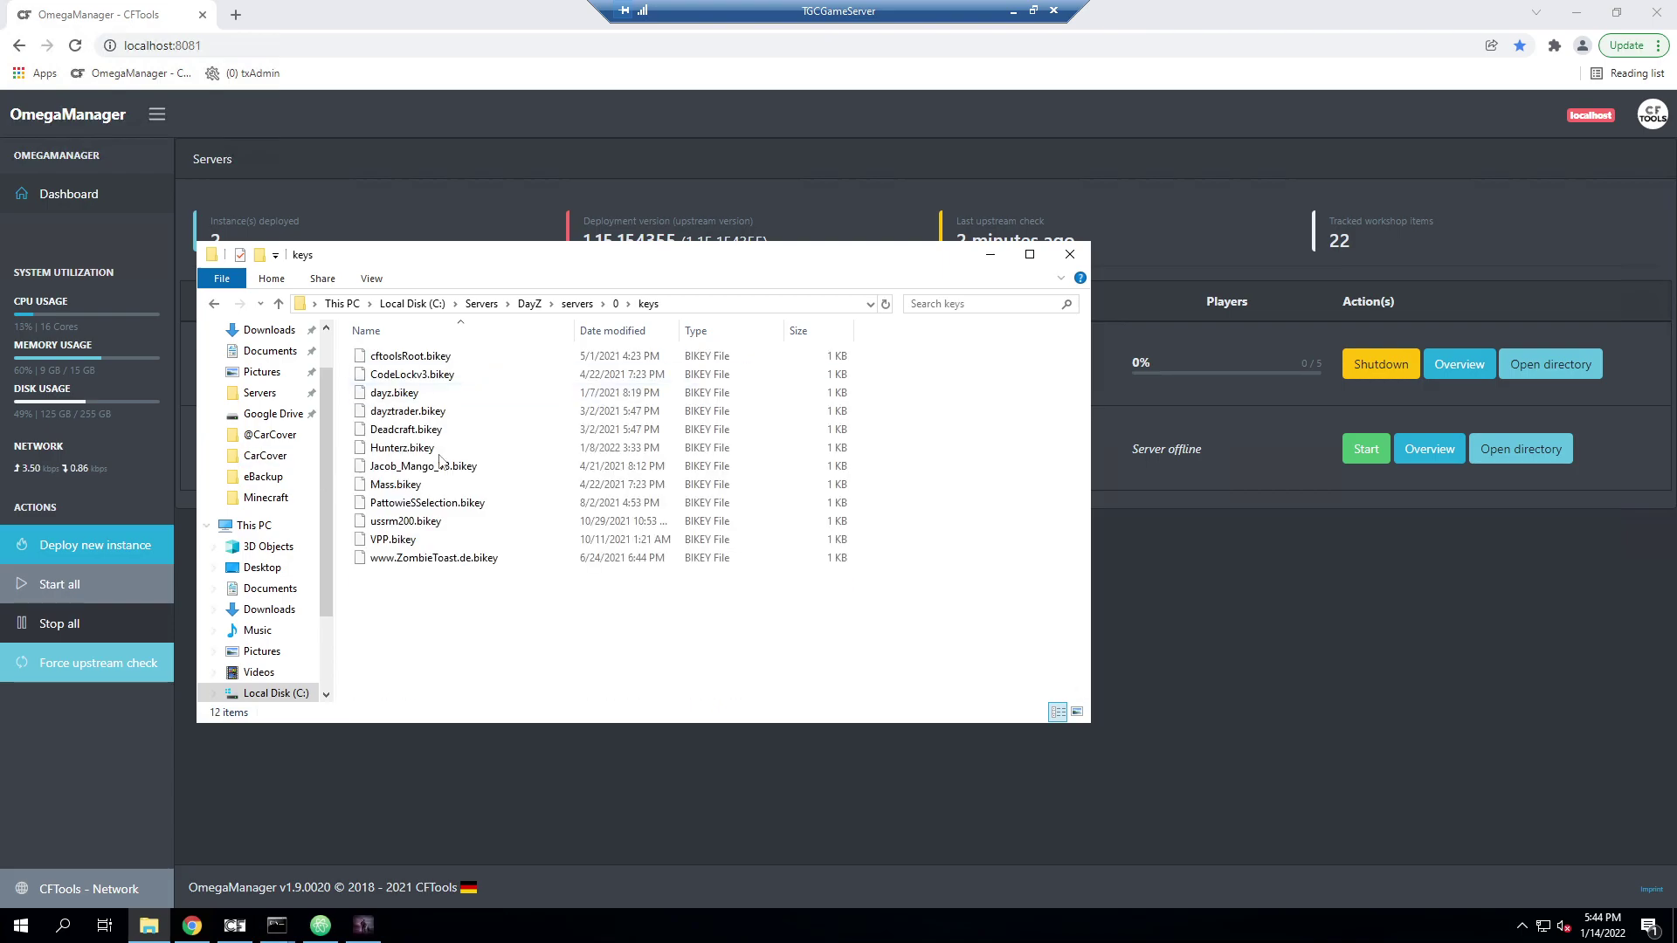
pyautogui.click(432, 394)
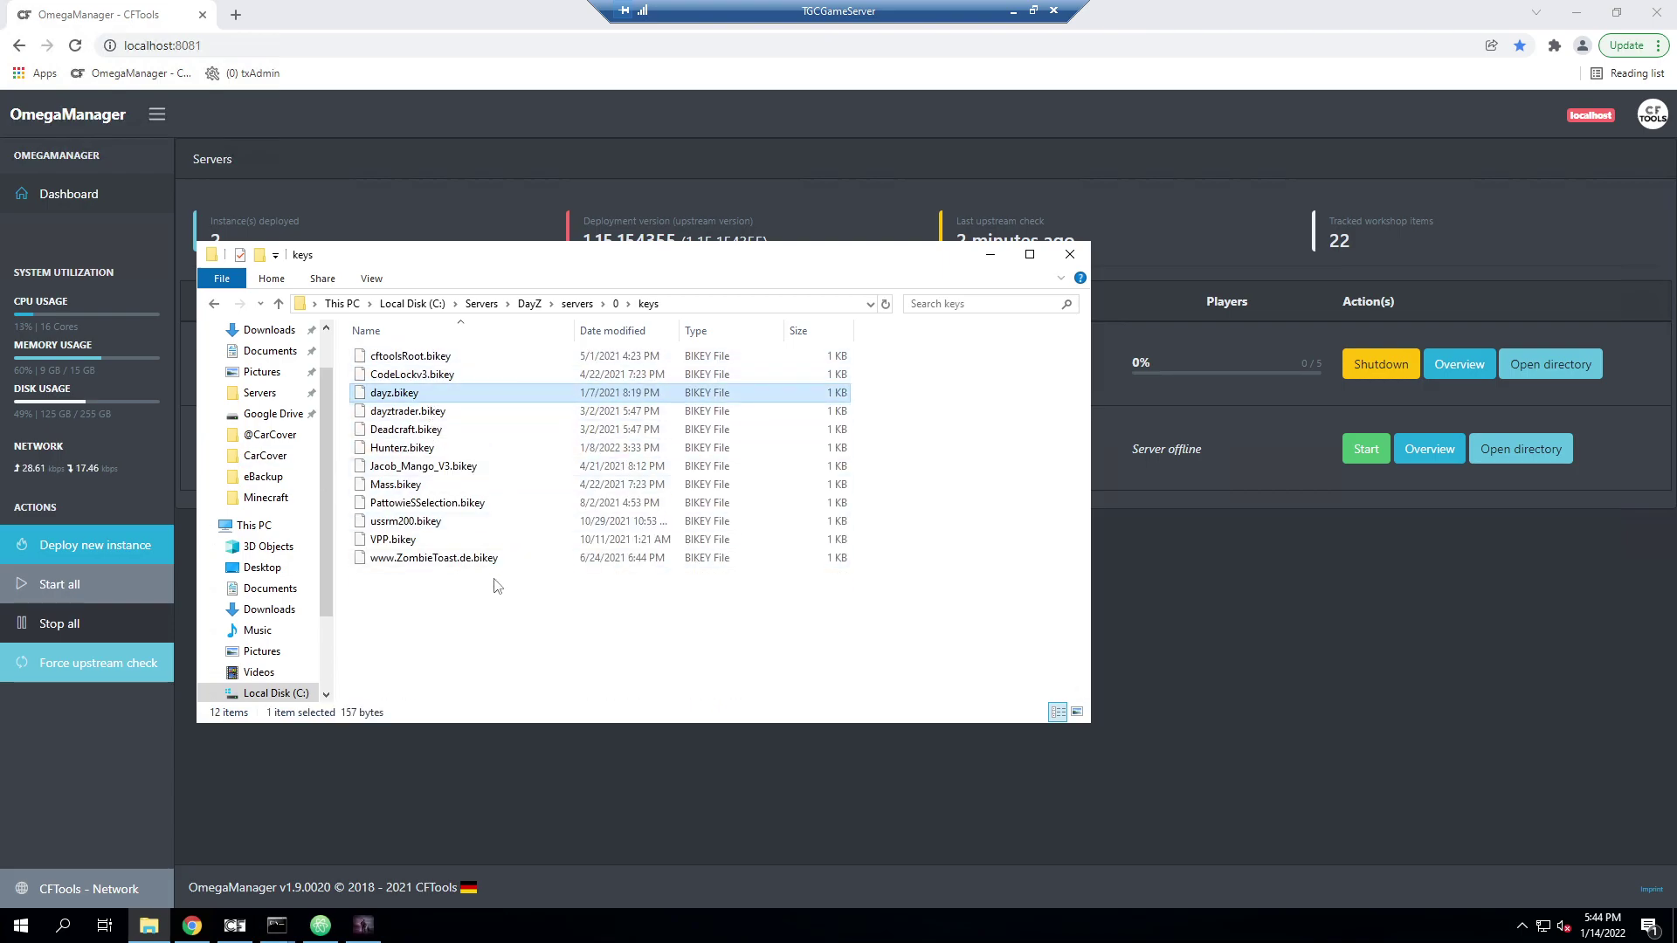
pyautogui.press('BackSpace')
pyautogui.doubleClick(428, 374)
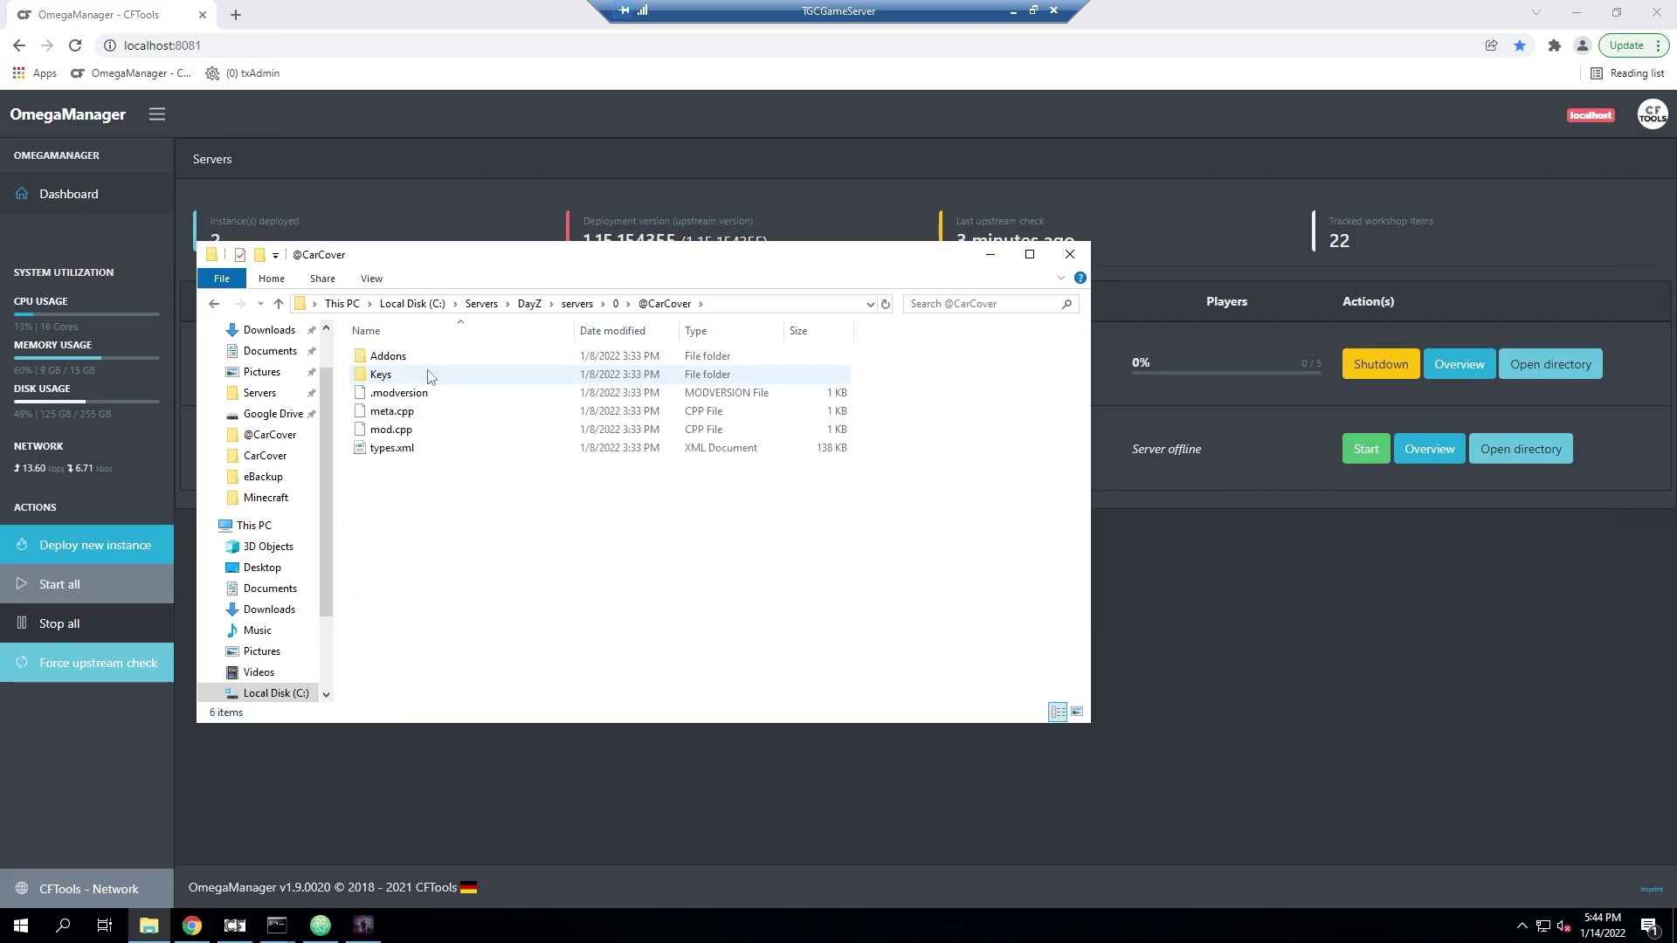
pyautogui.doubleClick(427, 375)
pyautogui.click(421, 355)
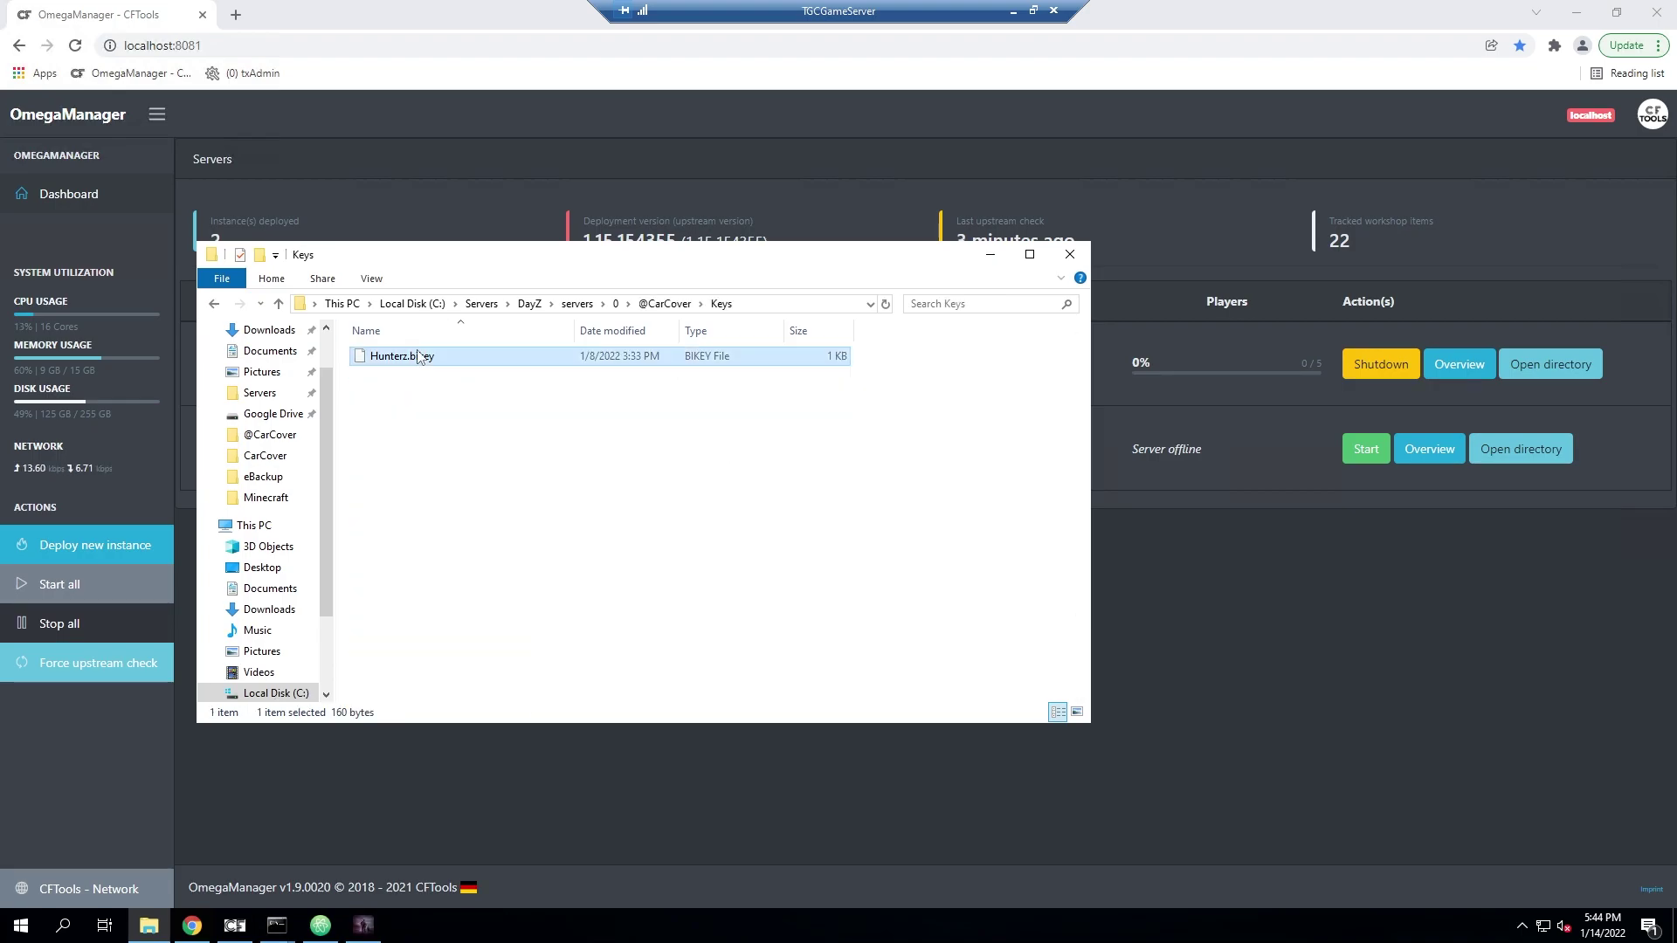
pyautogui.click(665, 305)
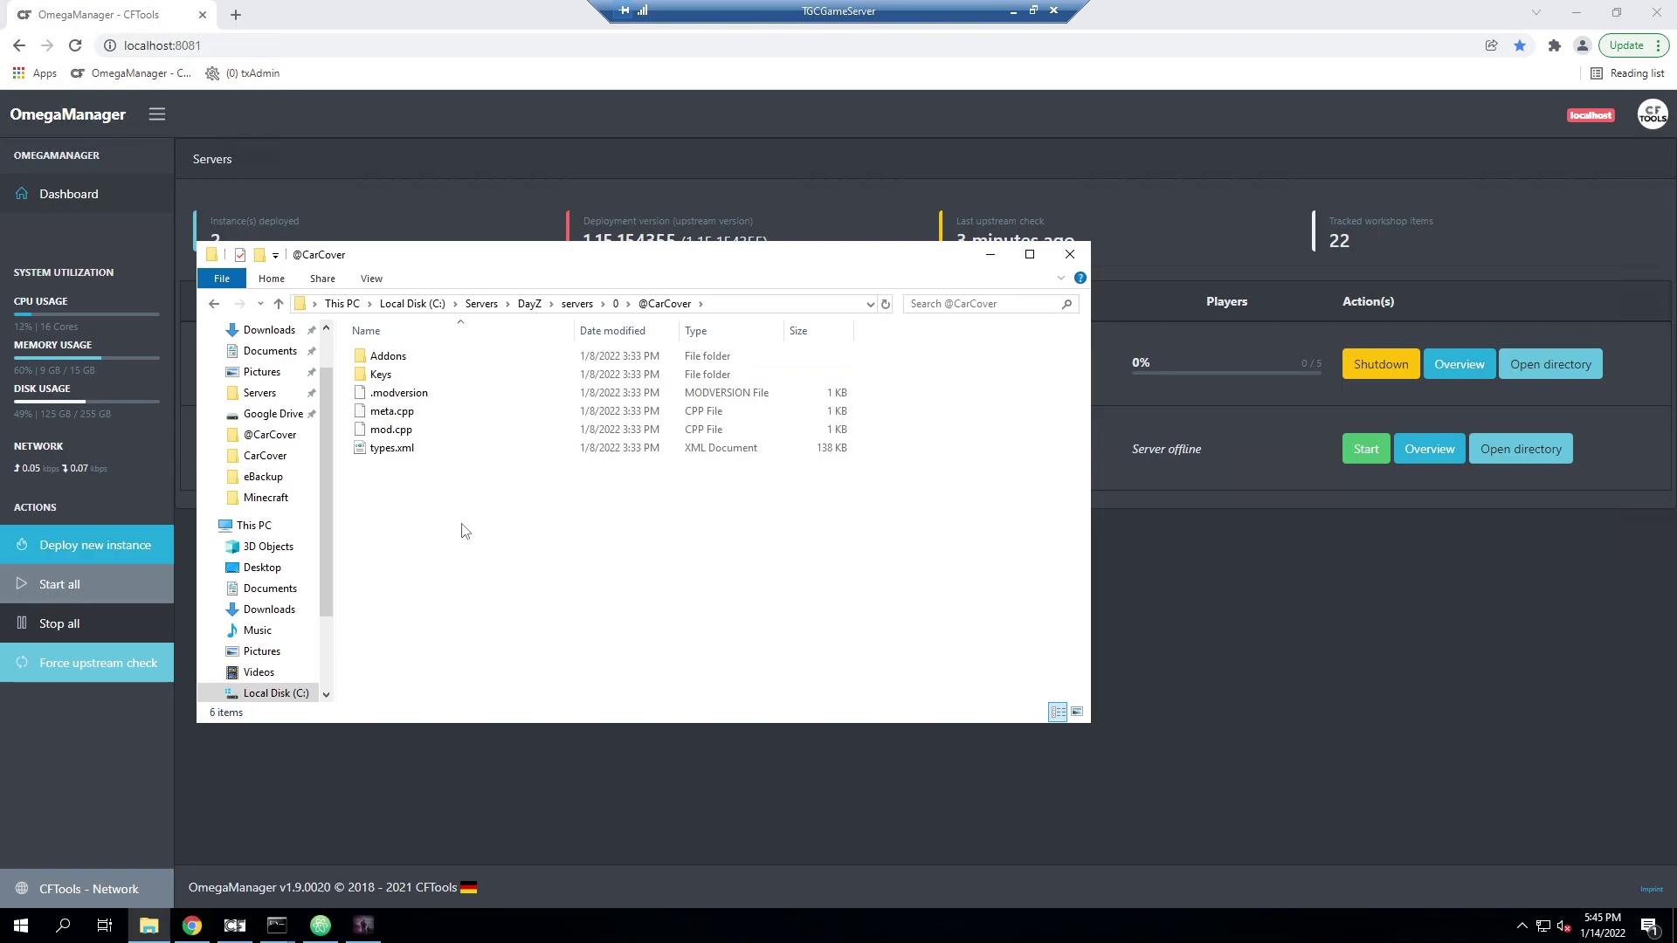
pyautogui.rightClick(434, 453)
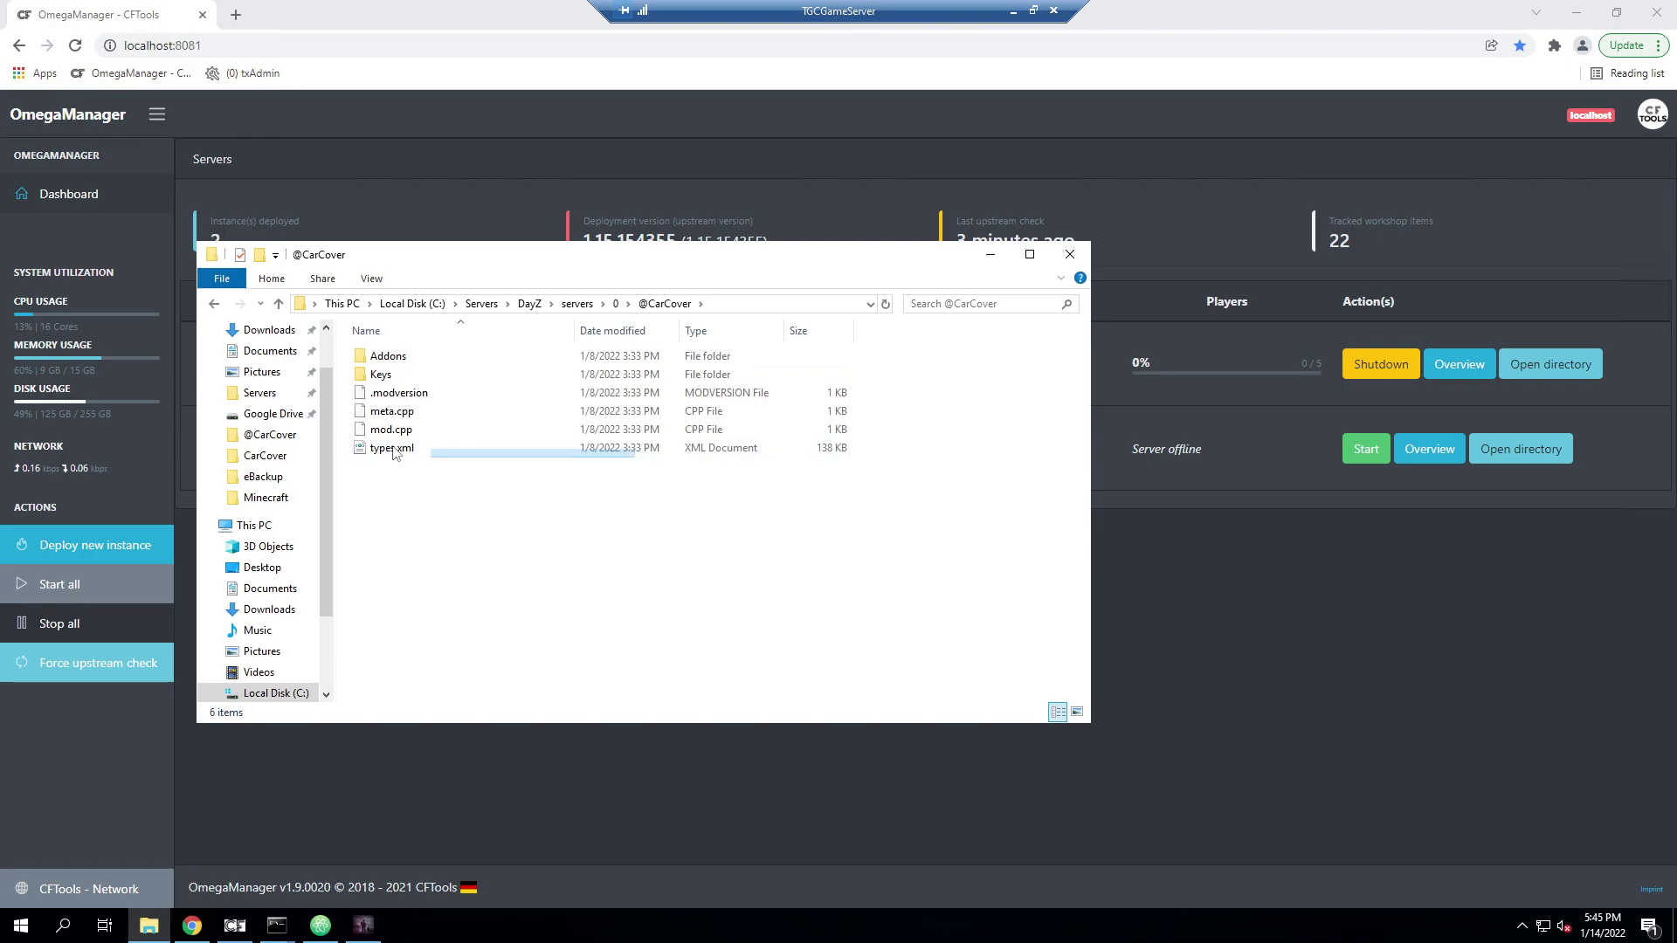
pyautogui.click(394, 451)
pyautogui.rightClick(394, 452)
pyautogui.click(446, 475)
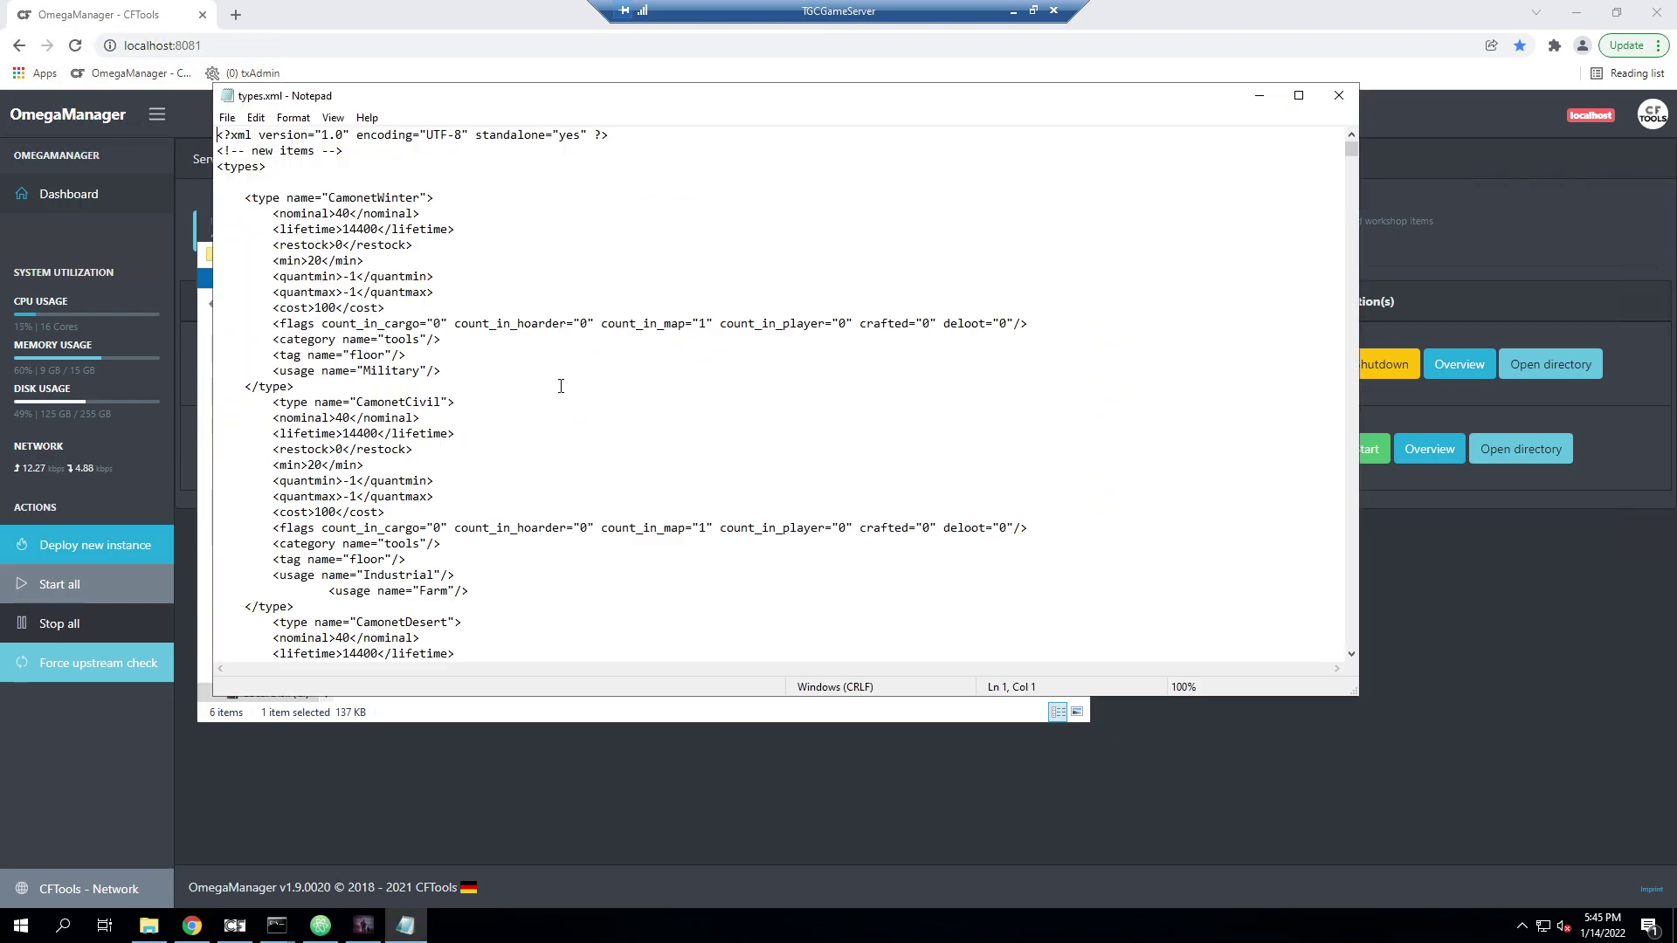
# Review the CamonetWinter entry in types.xml
pyautogui.doubleClick(366, 199)
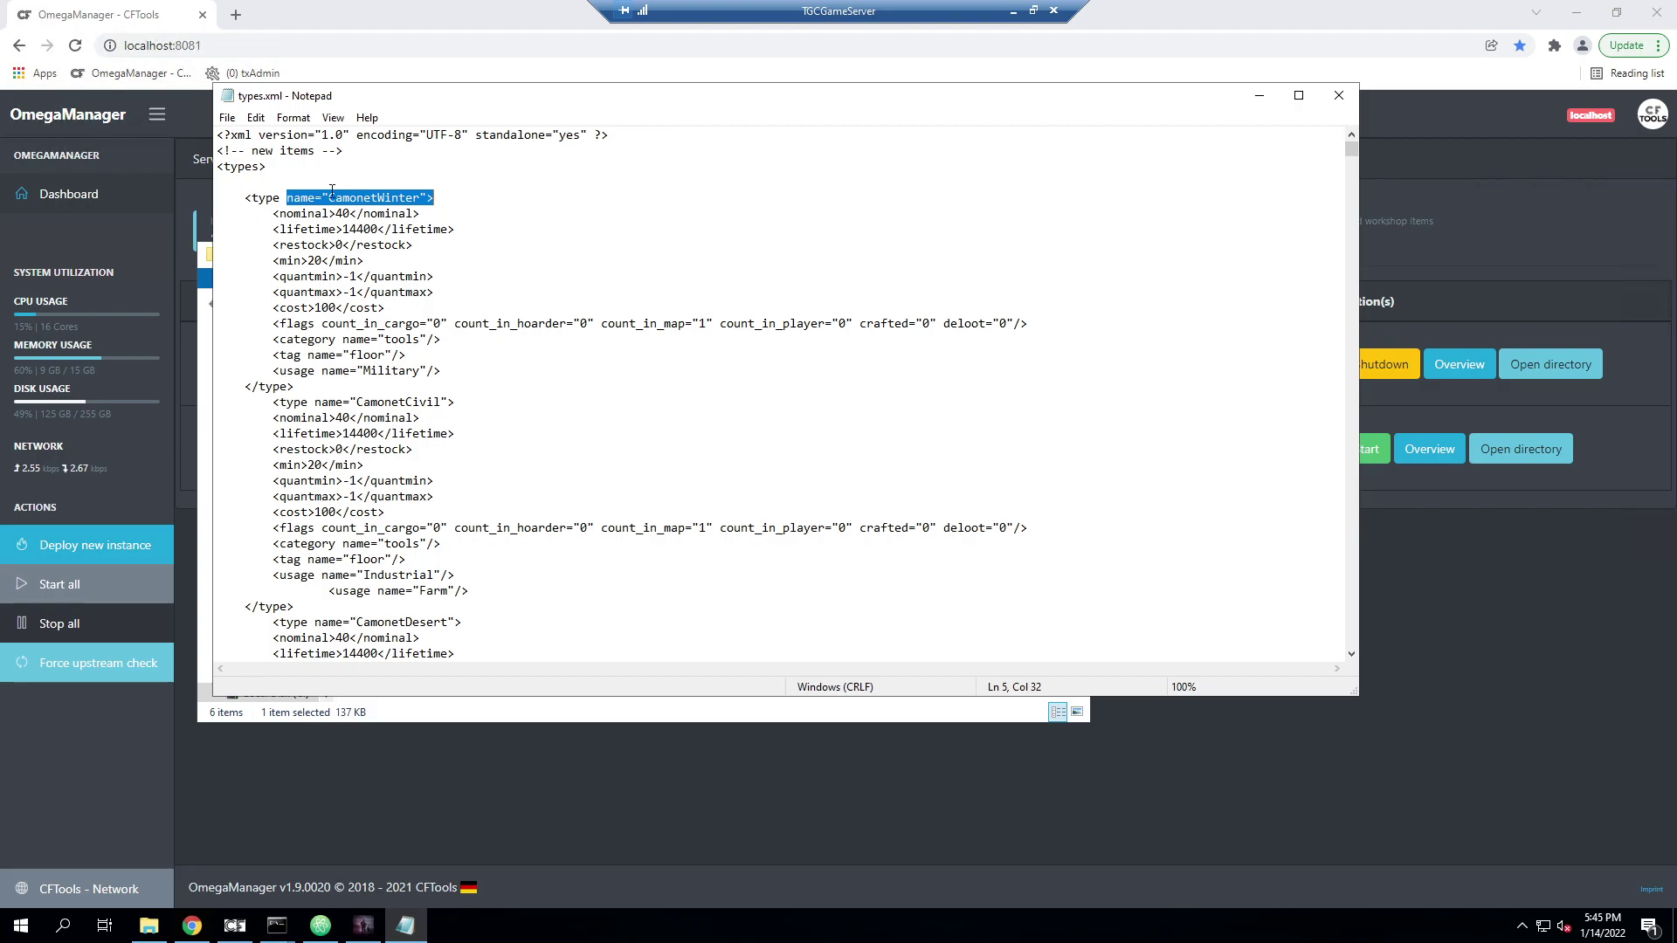
pyautogui.scroll(-4, 432, 393)
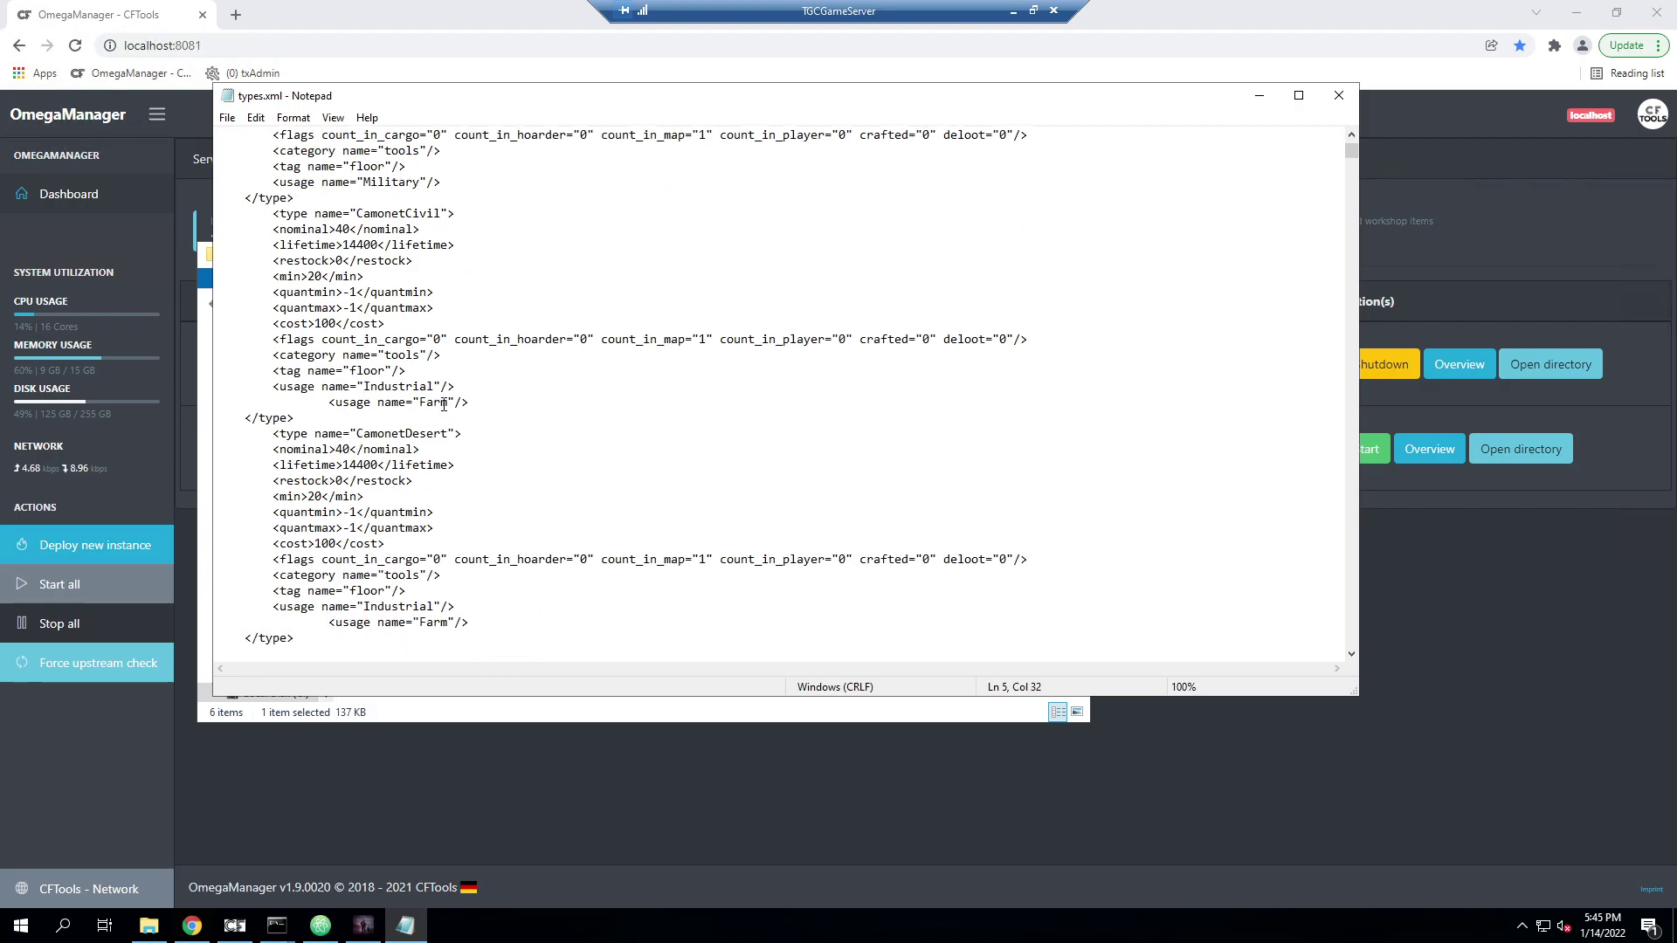
pyautogui.scroll(-3, 489, 467)
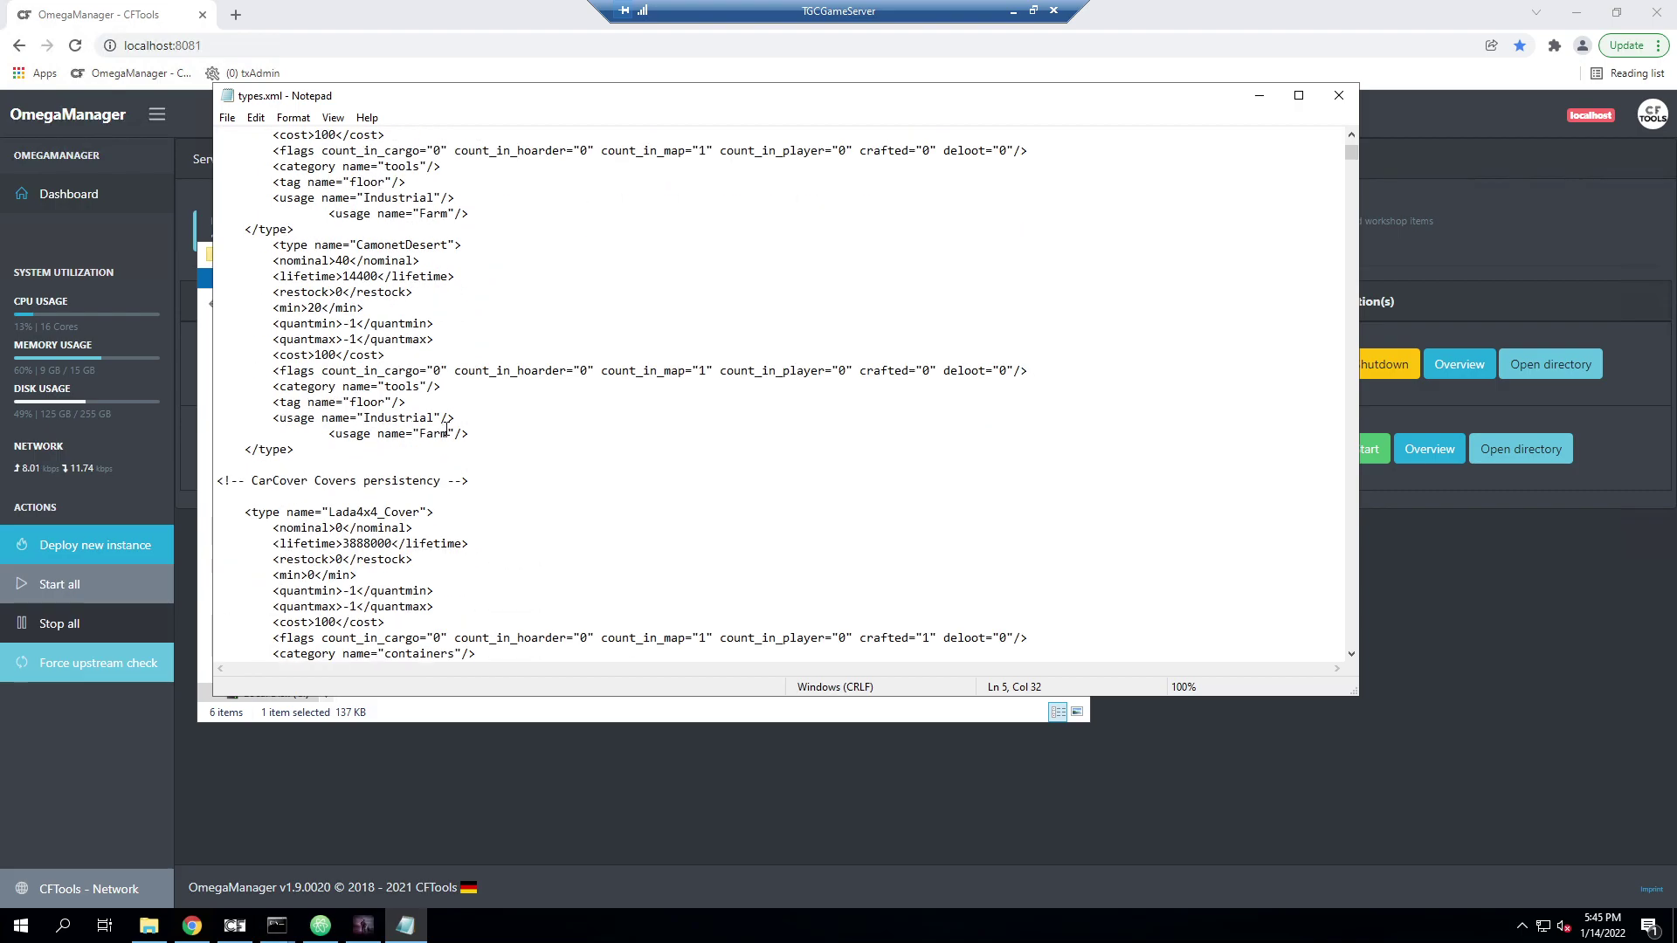
pyautogui.moveTo(448, 503); pyautogui.dragTo(354, 385)
pyautogui.scroll(7, 419, 393)
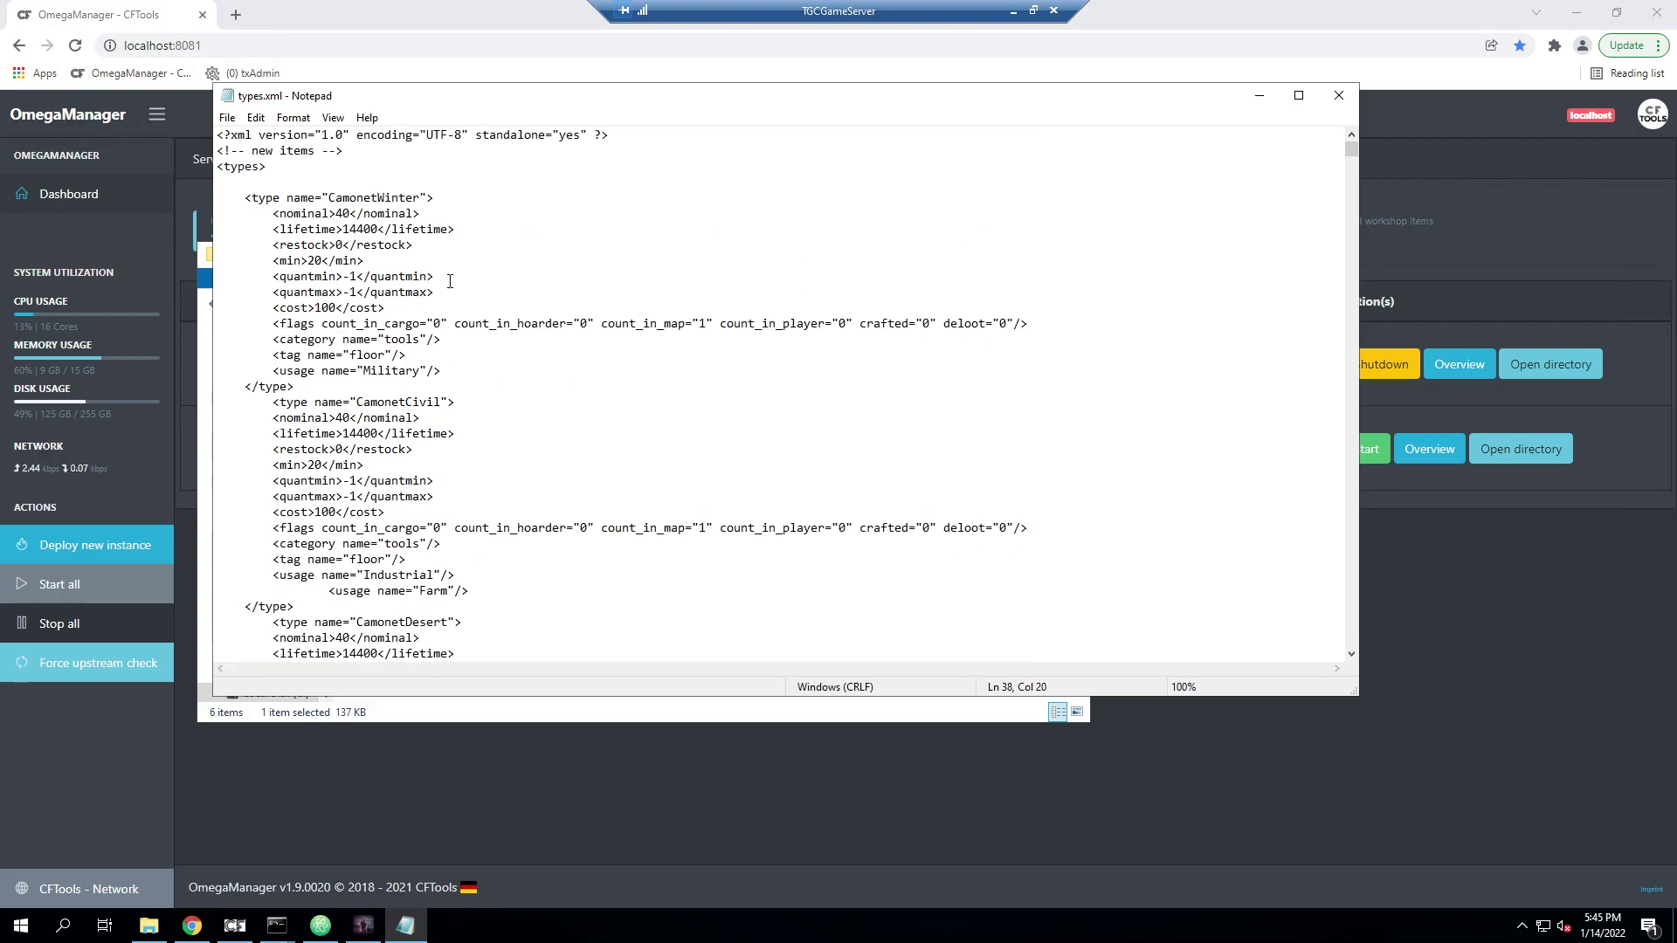
pyautogui.scroll(-11, 446, 317)
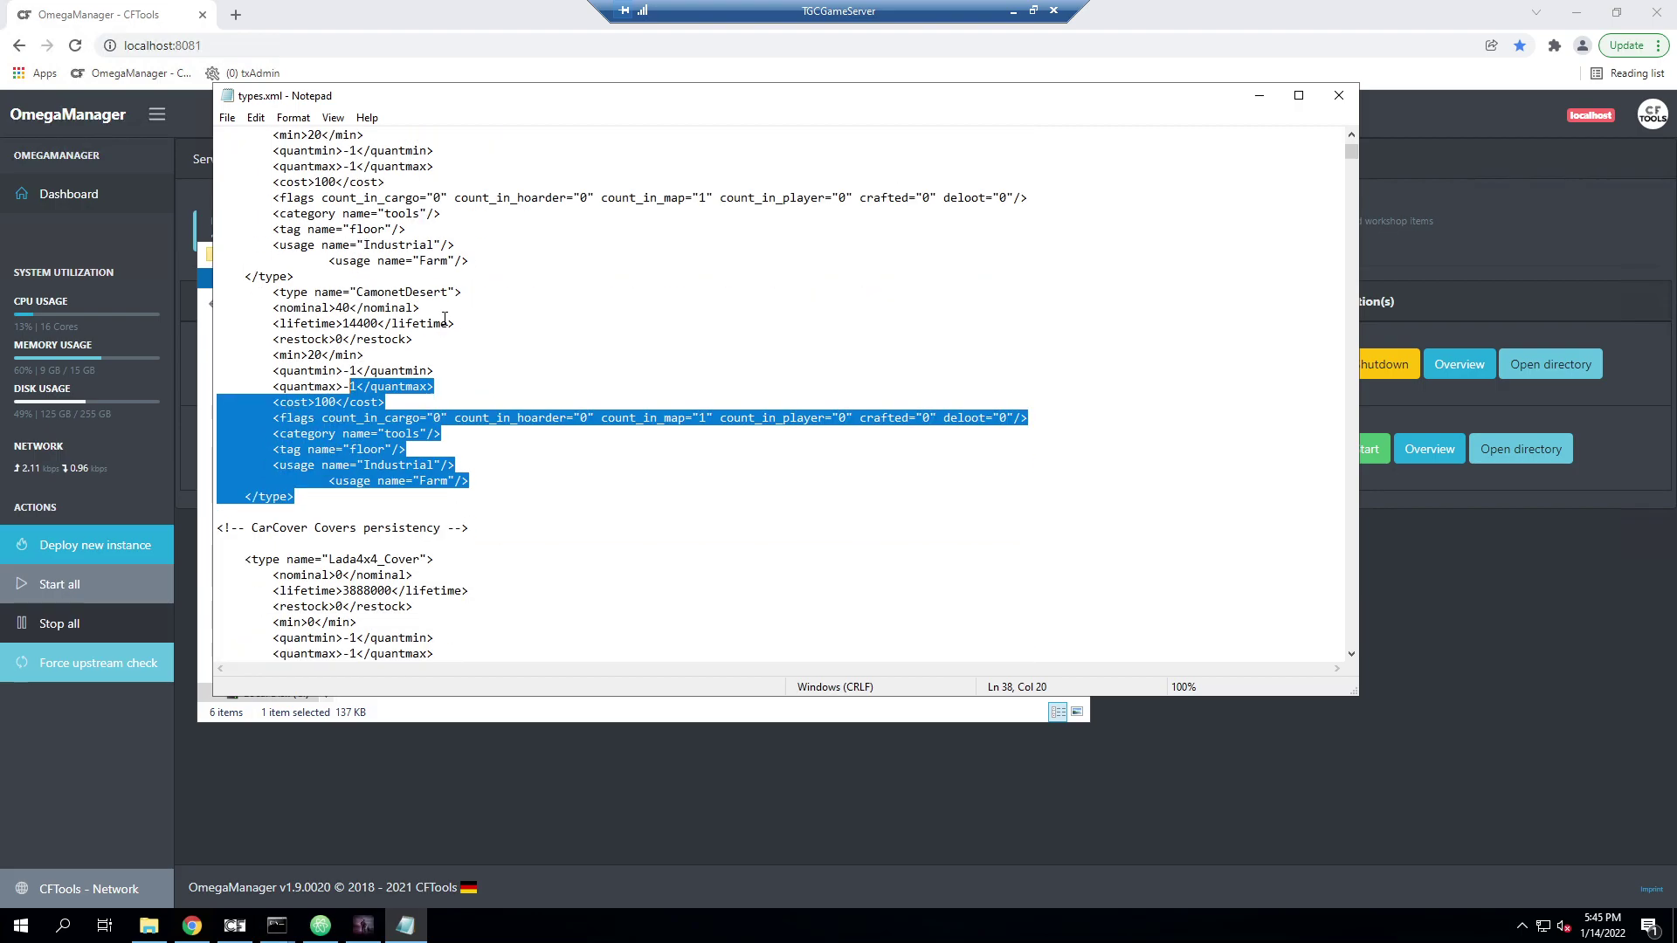
# Review the Lada4x4_Cover and CamonetDesert entries, including their restock settings
pyautogui.click(342, 379)
pyautogui.doubleClick(341, 379)
pyautogui.scroll(-2, 341, 379)
pyautogui.click(364, 264)
pyautogui.scroll(13, 372, 301)
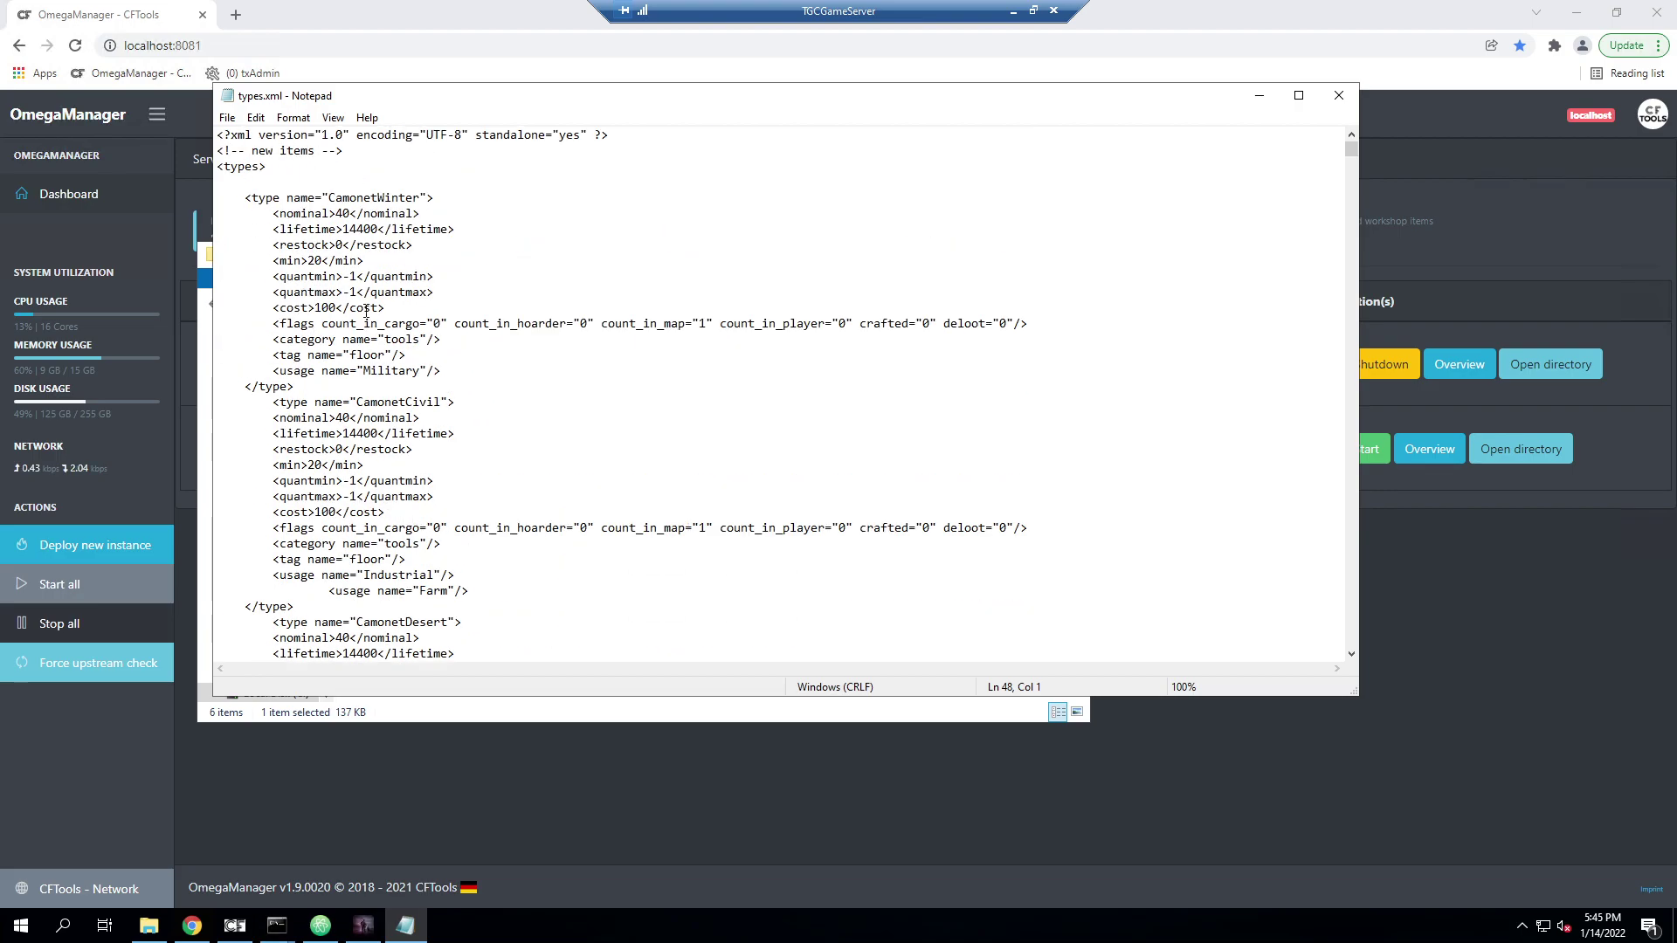
pyautogui.scroll(-5, 348, 312)
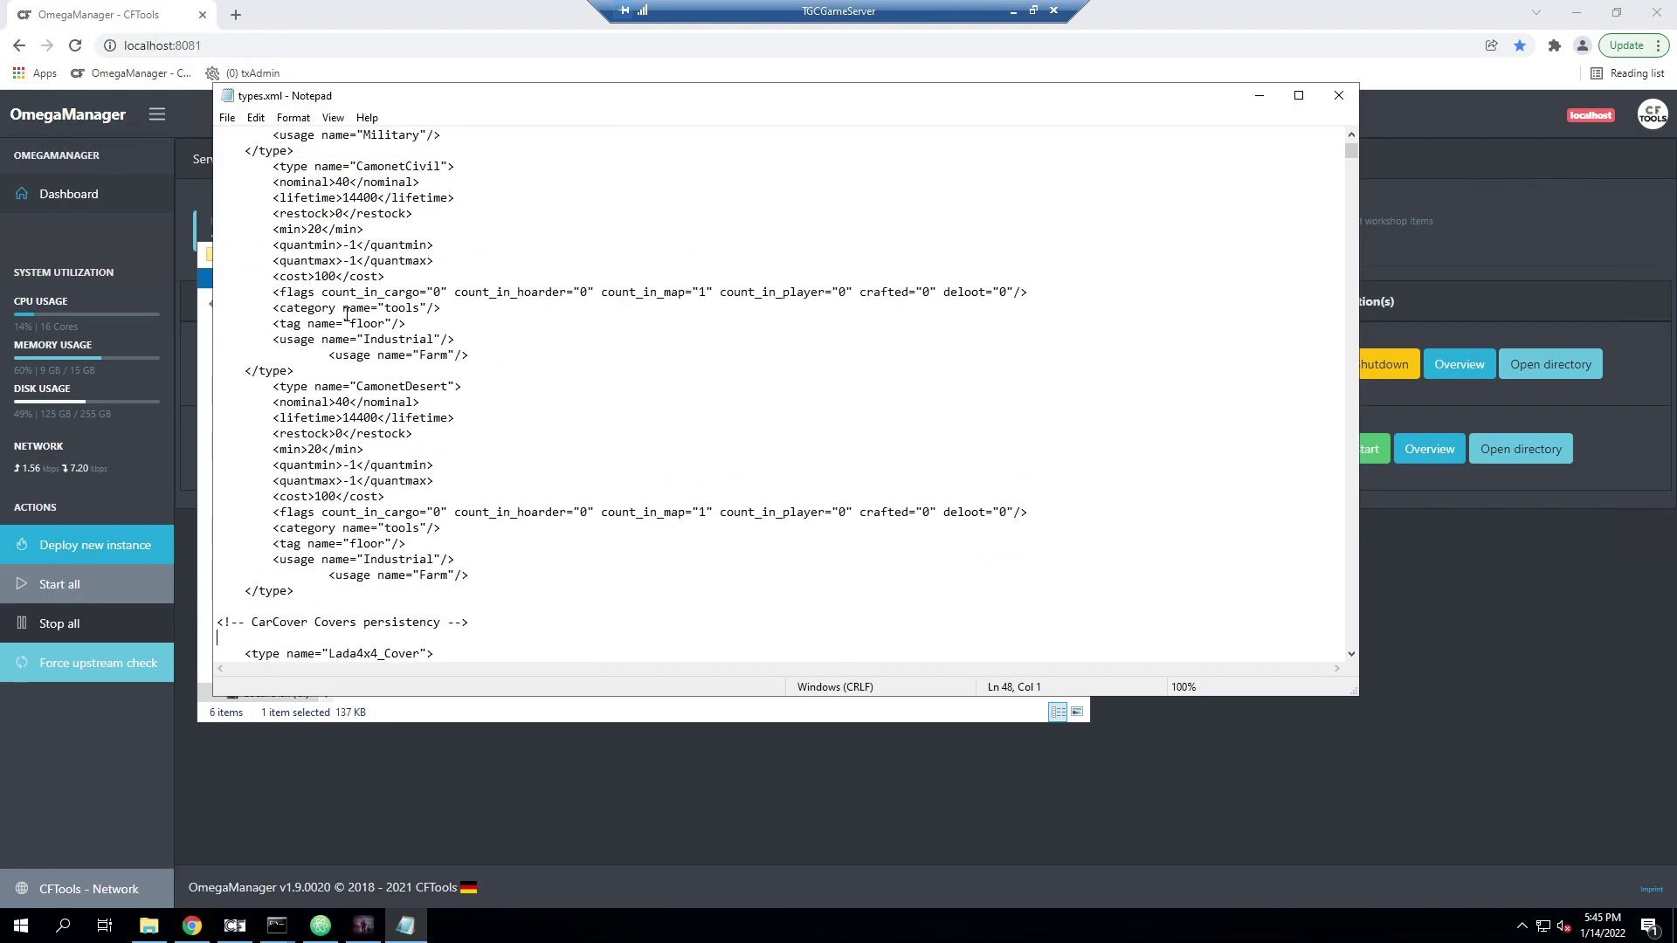
pyautogui.scroll(-3, 347, 312)
pyautogui.scroll(3, 367, 367)
pyautogui.click(406, 433)
pyautogui.moveTo(399, 446); pyautogui.dragTo(410, 480)
pyautogui.moveTo(378, 402); pyautogui.dragTo(407, 512)
pyautogui.scroll(4, 393, 472)
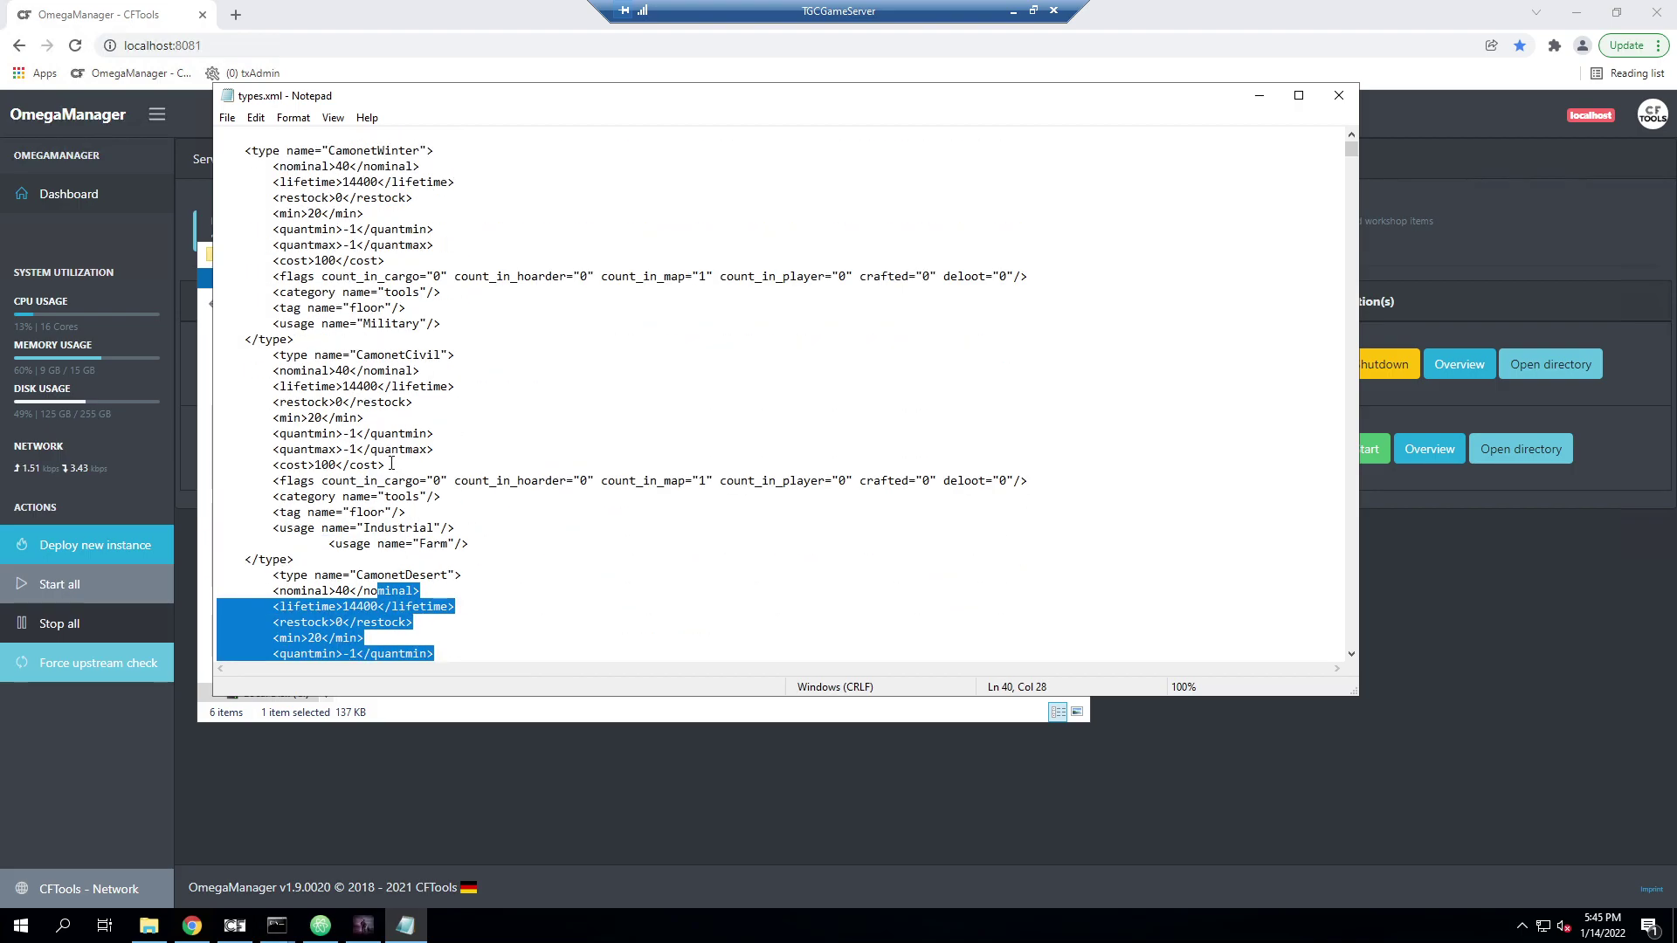
pyautogui.scroll(-5, 391, 464)
pyautogui.click(373, 370)
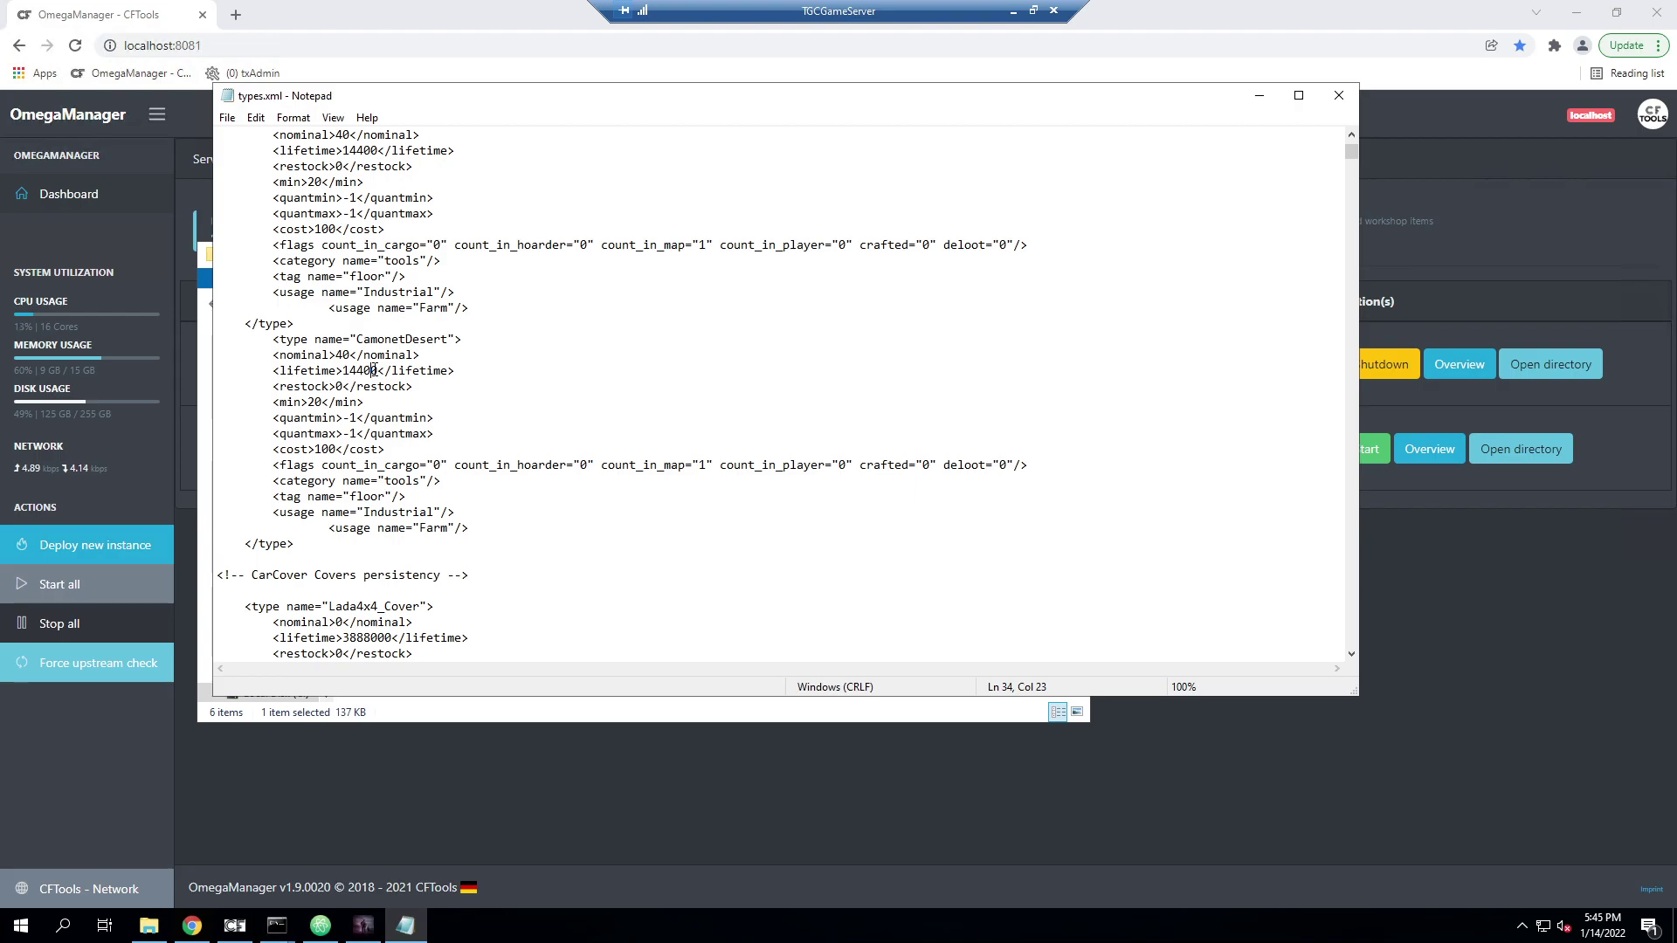
pyautogui.scroll(-6, 373, 370)
pyautogui.moveTo(308, 323); pyautogui.dragTo(336, 390)
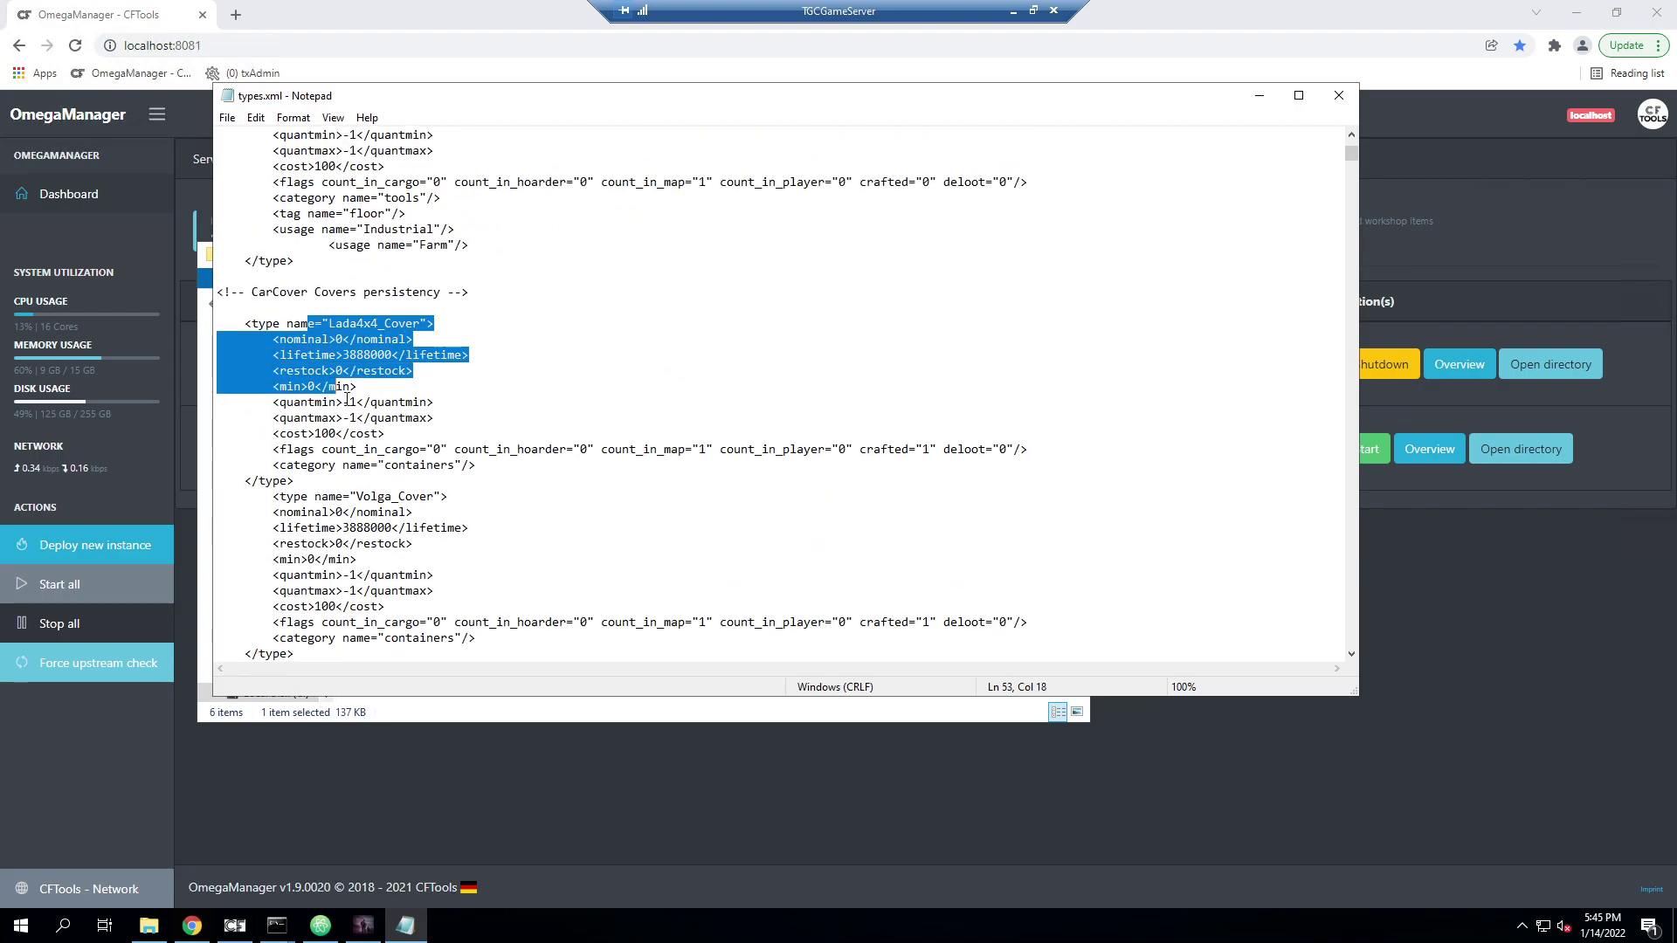
pyautogui.scroll(-1, 352, 404)
pyautogui.scroll(3, 352, 404)
pyautogui.click(341, 467)
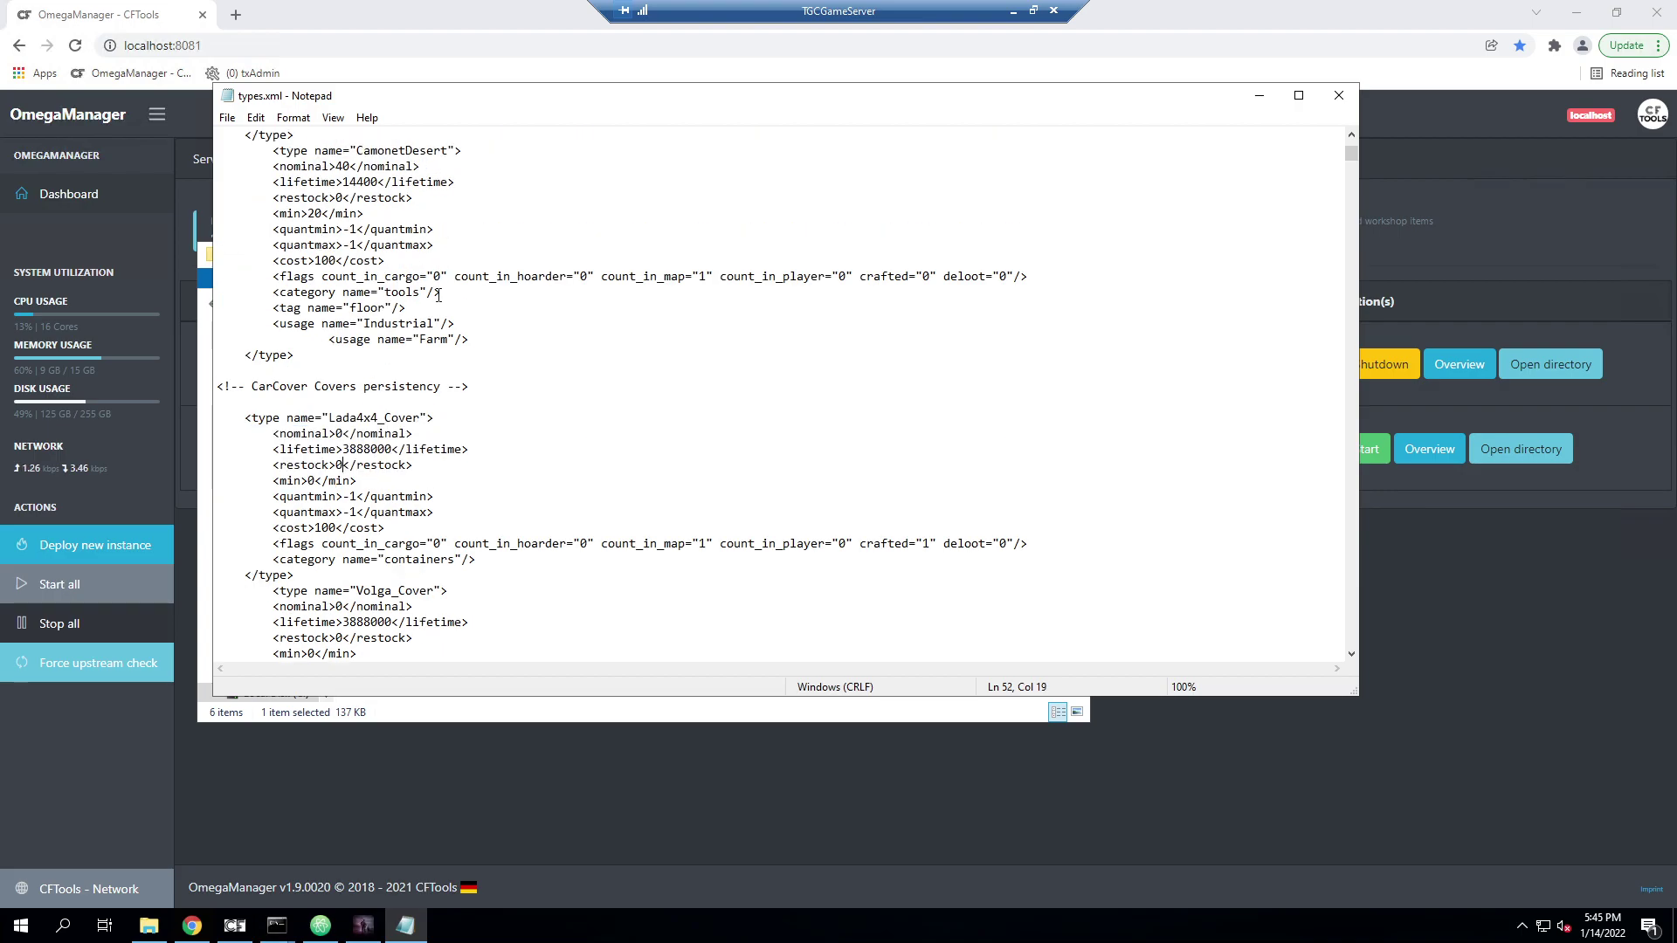
pyautogui.scroll(15, 431, 323)
# In Atom's project tree, expand the server's mpmissions and dayzOffline.chernarusplus folders
pyautogui.hotkey('alt', 'Tab')
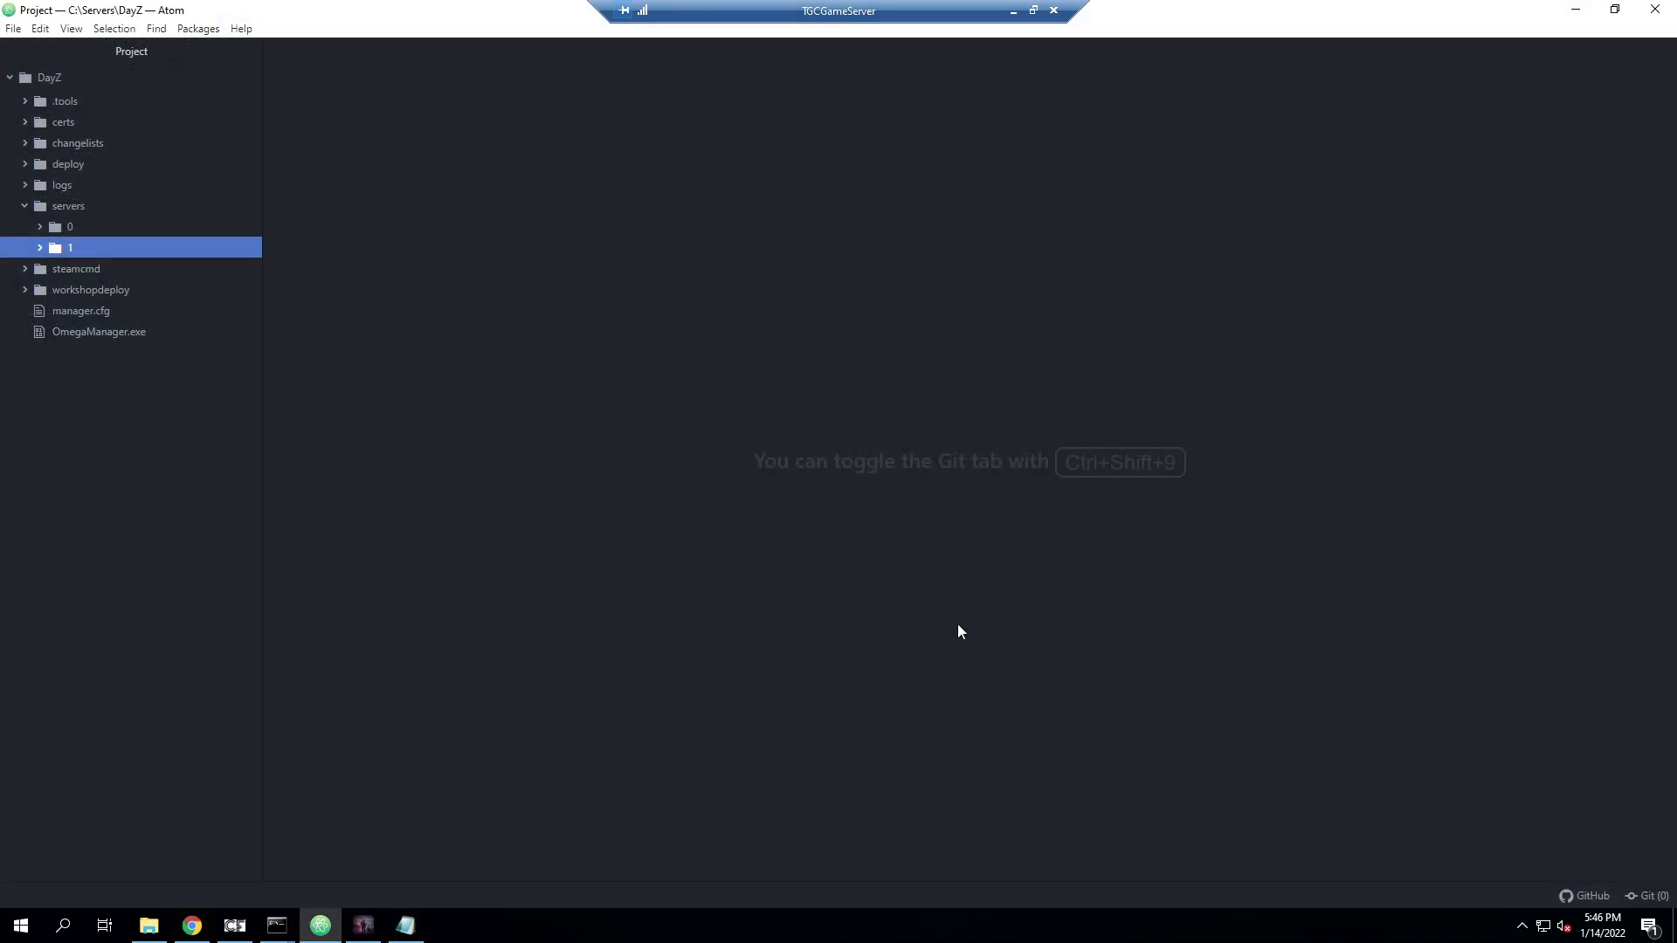
pyautogui.click(36, 248)
pyautogui.scroll(-2, 96, 428)
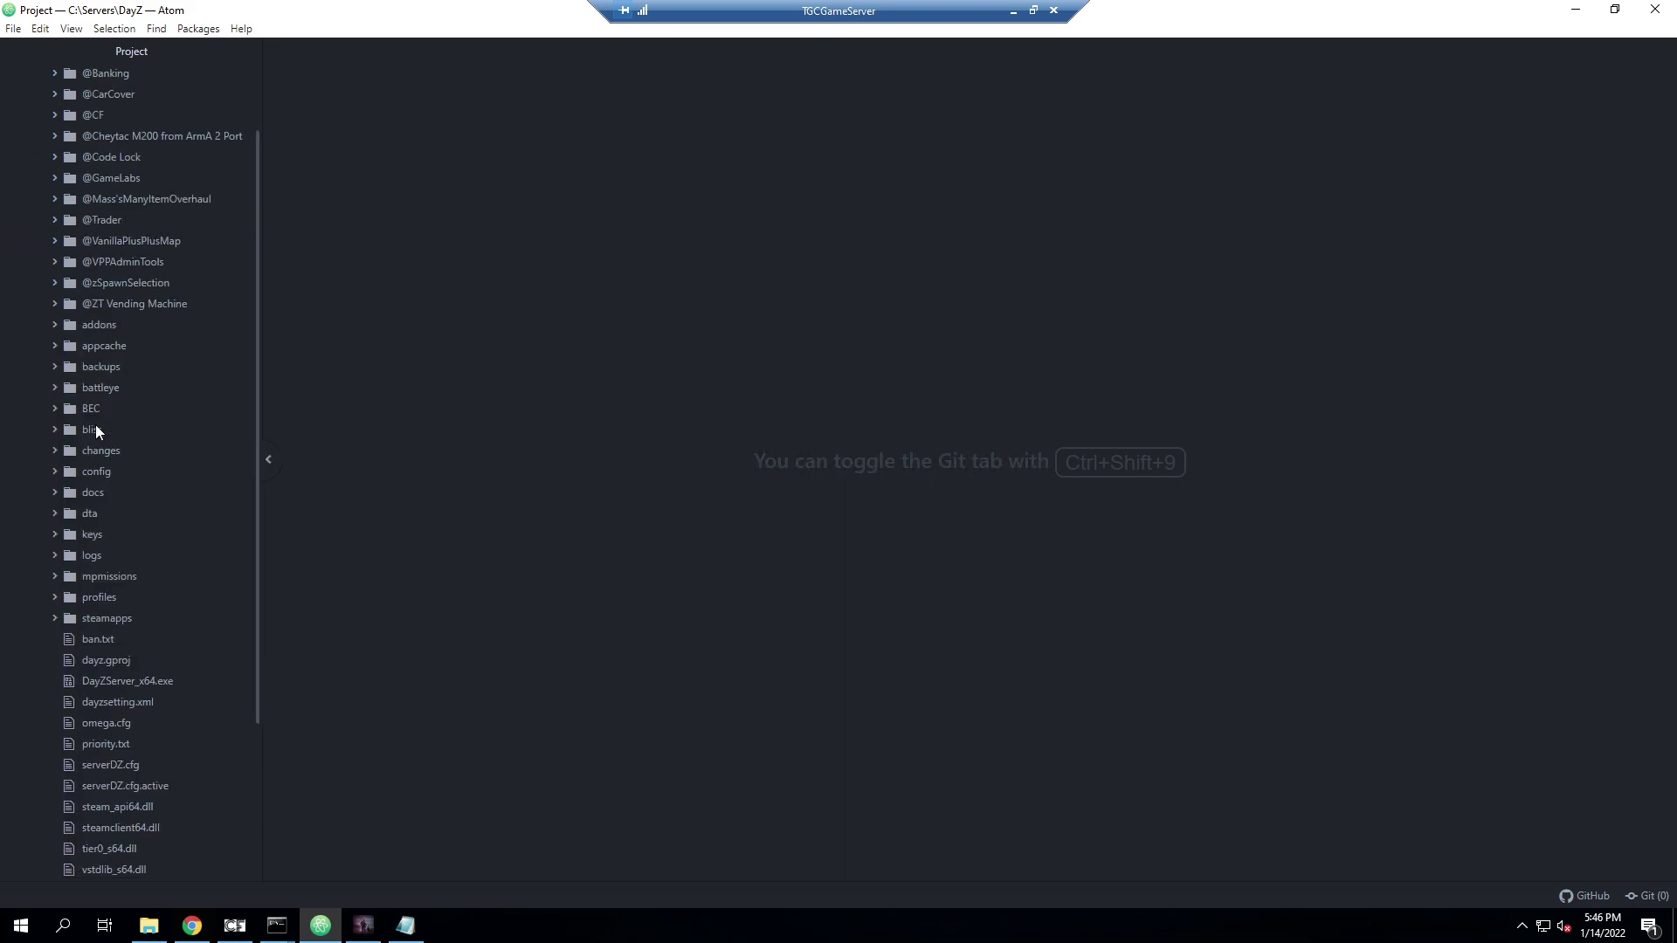
pyautogui.scroll(-1, 96, 428)
pyautogui.scroll(3, 90, 435)
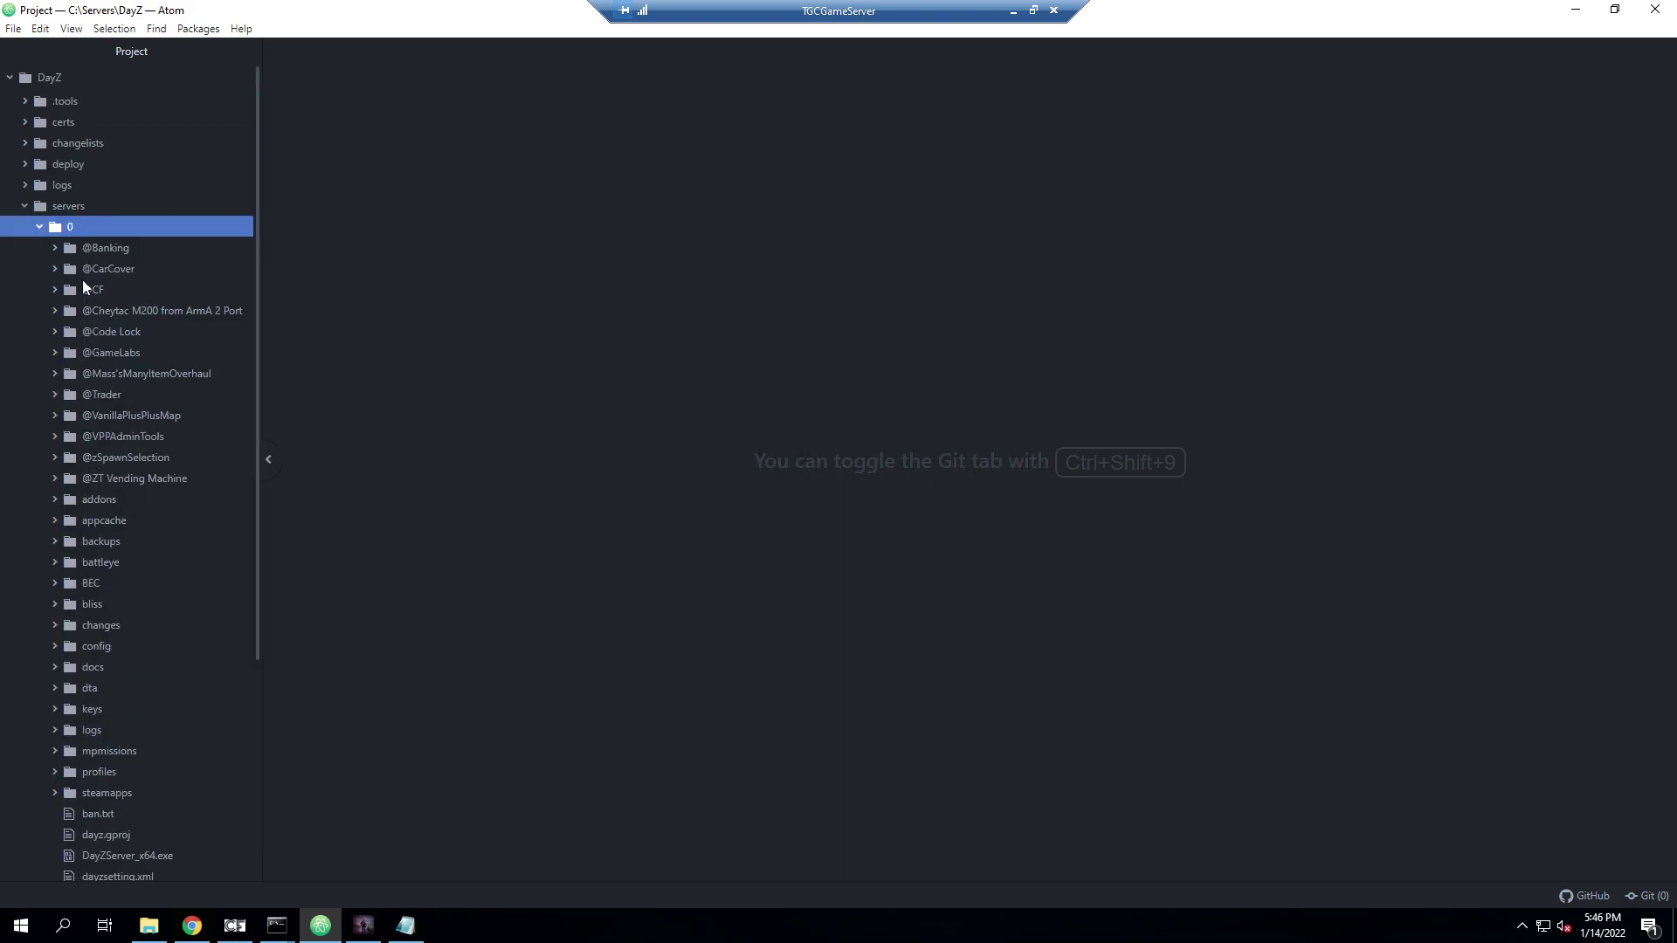
pyautogui.scroll(-2, 86, 288)
pyautogui.click(56, 664)
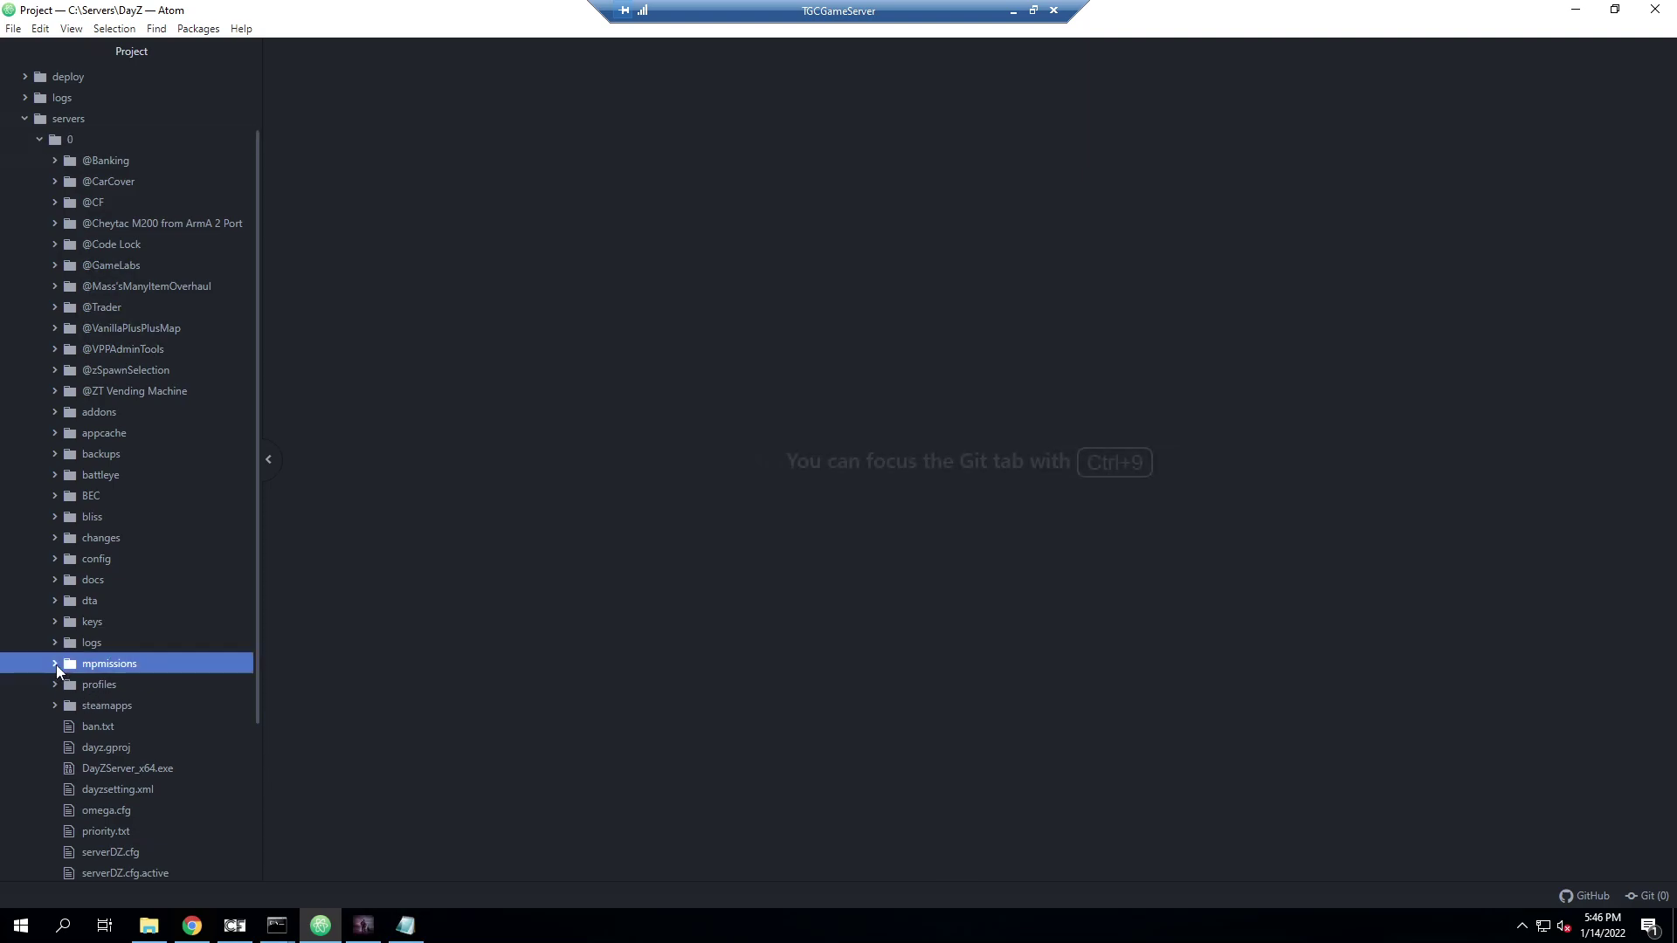
pyautogui.scroll(-2, 196, 653)
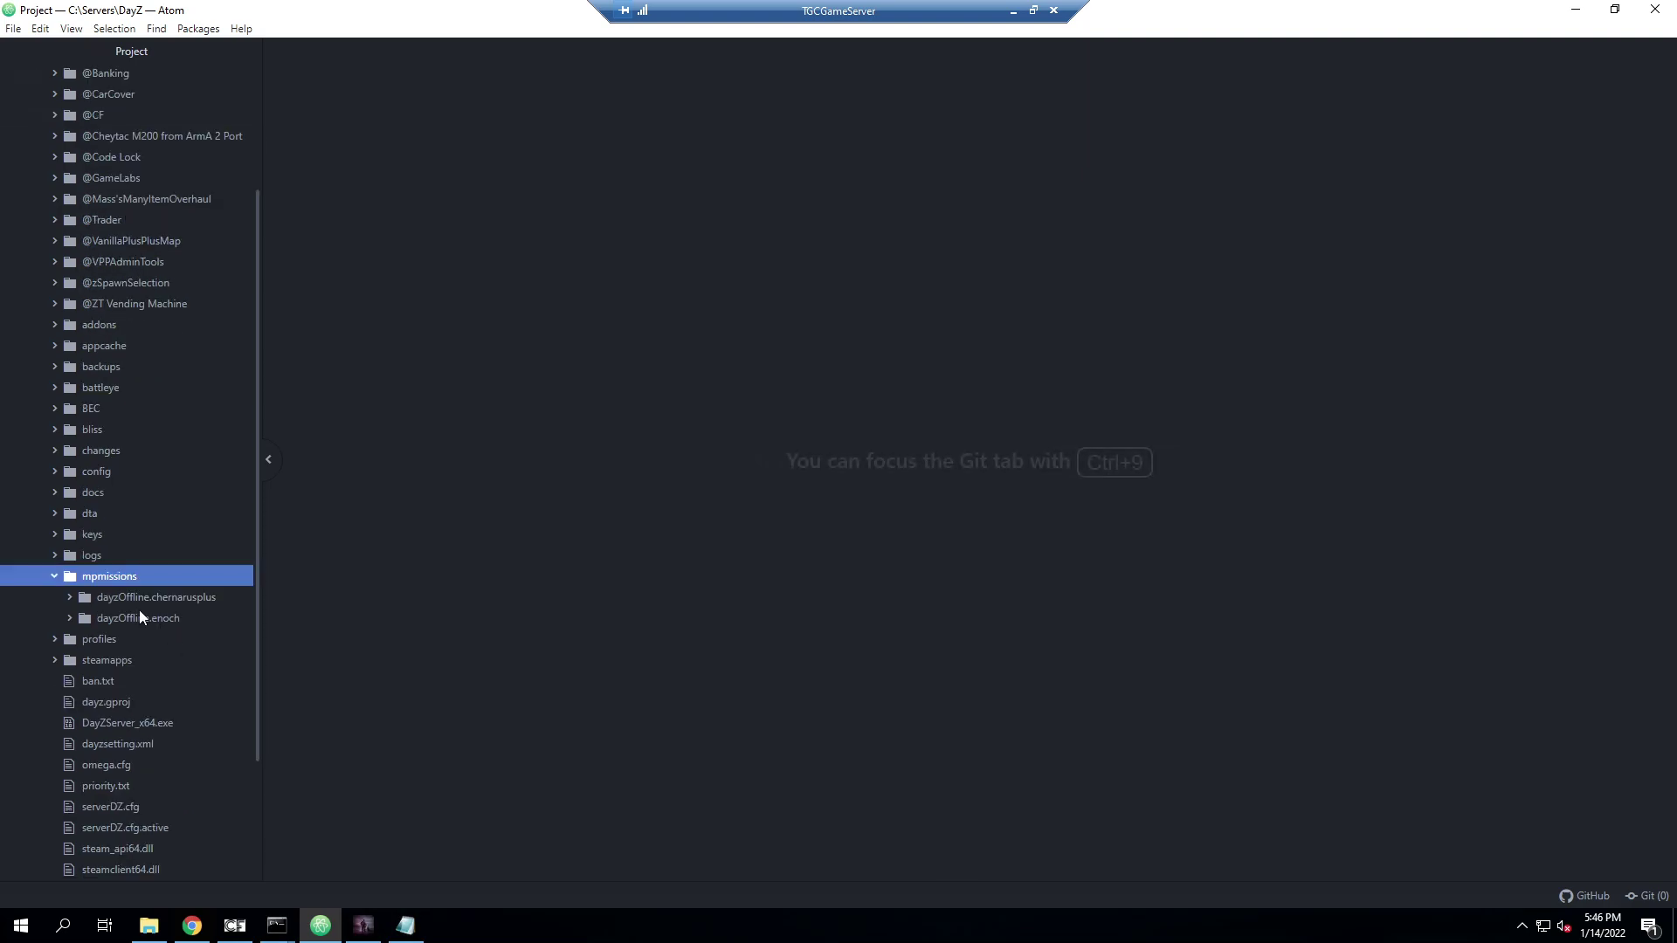
pyautogui.click(70, 595)
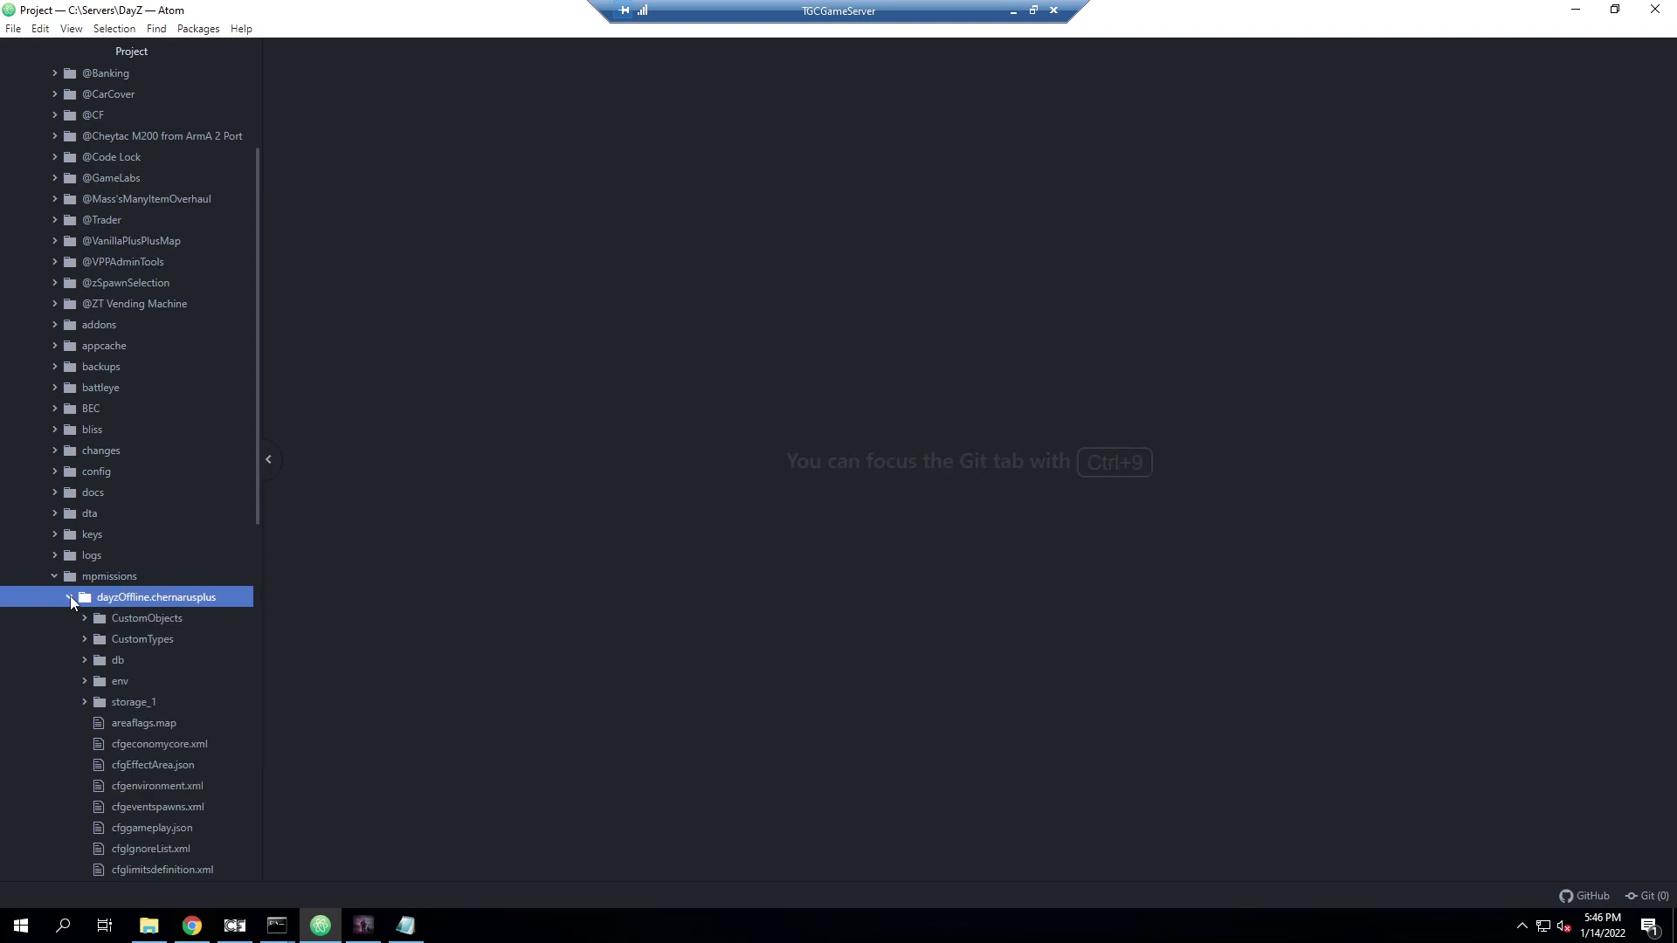
pyautogui.scroll(-5, 99, 619)
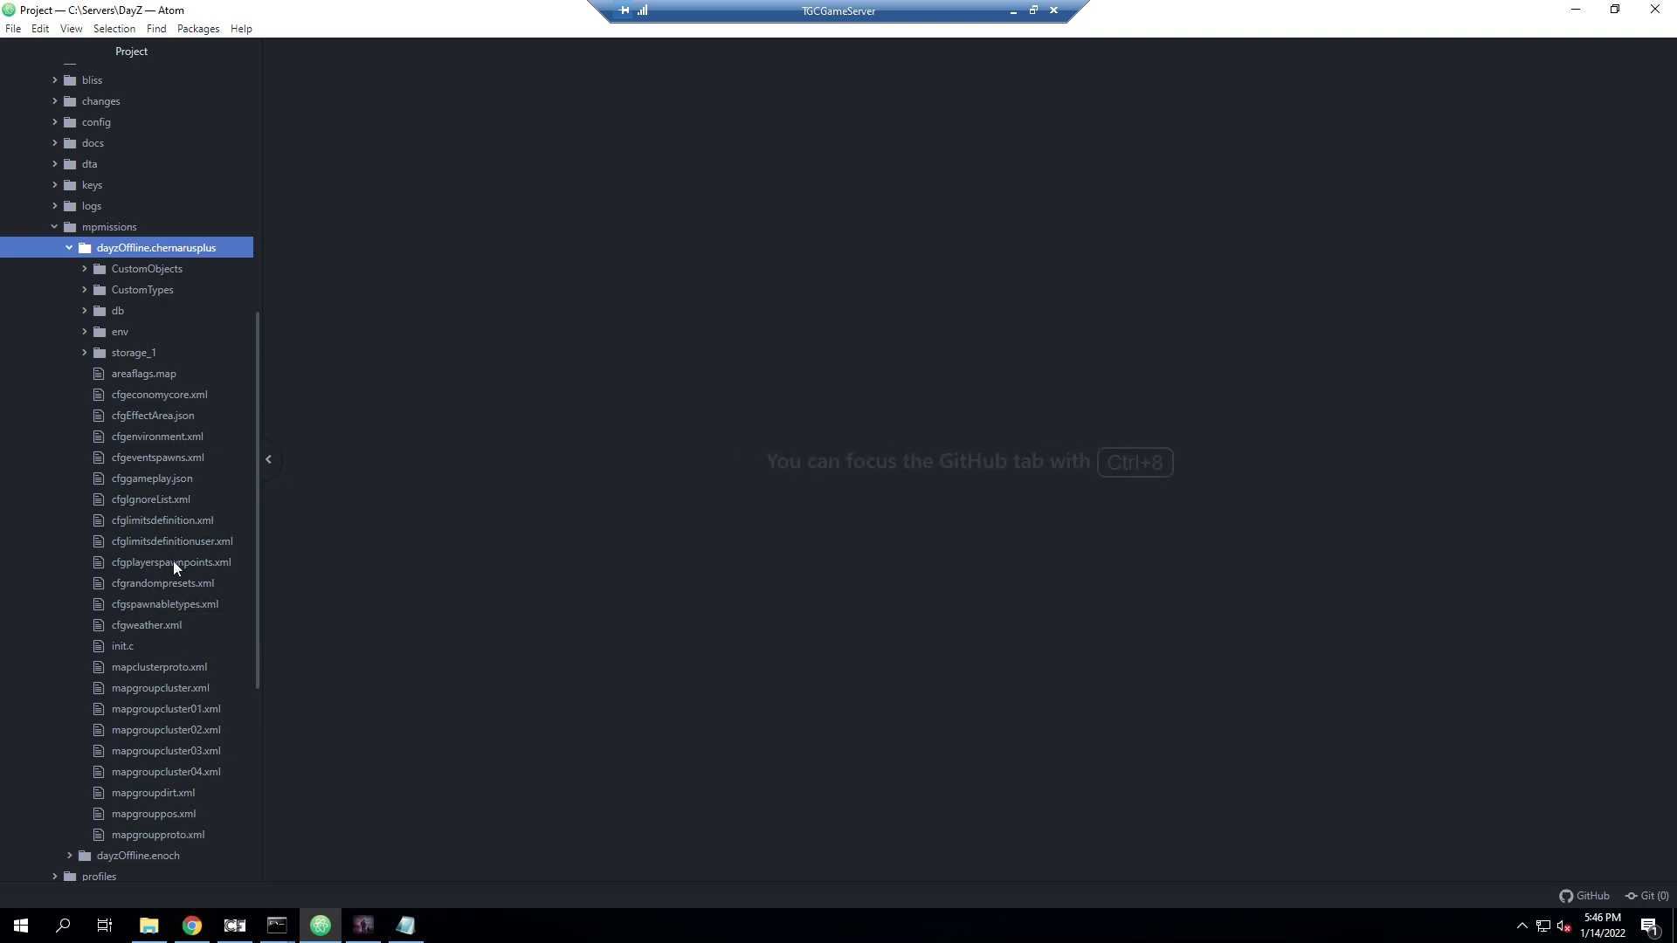
pyautogui.click(148, 925)
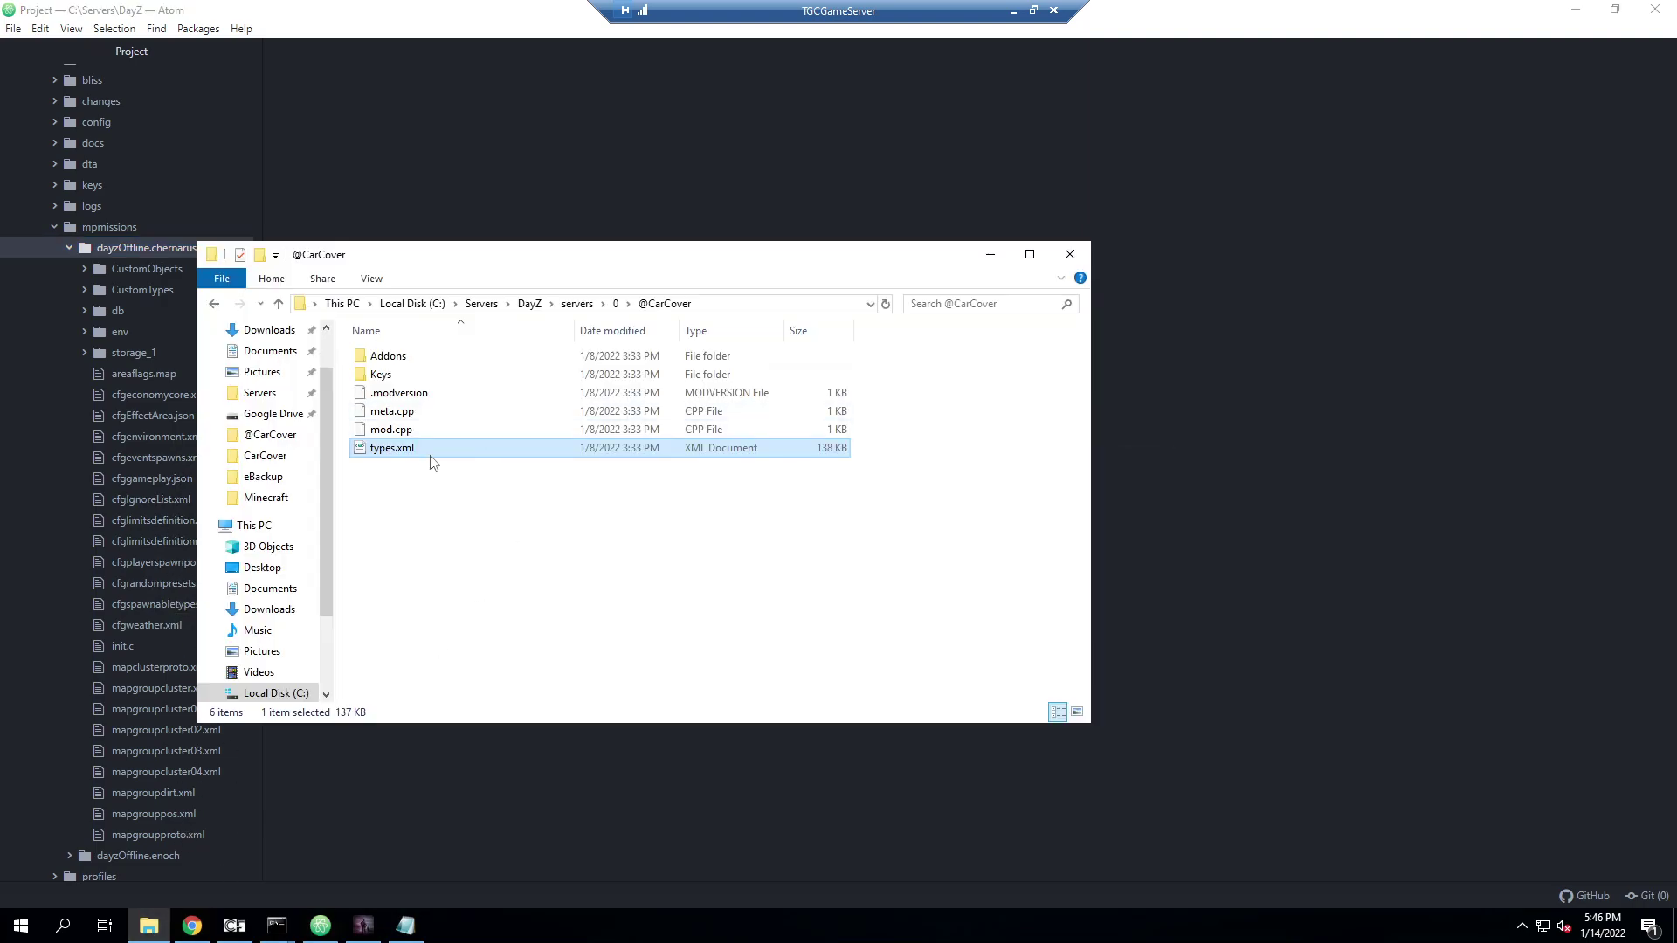
pyautogui.click(150, 374)
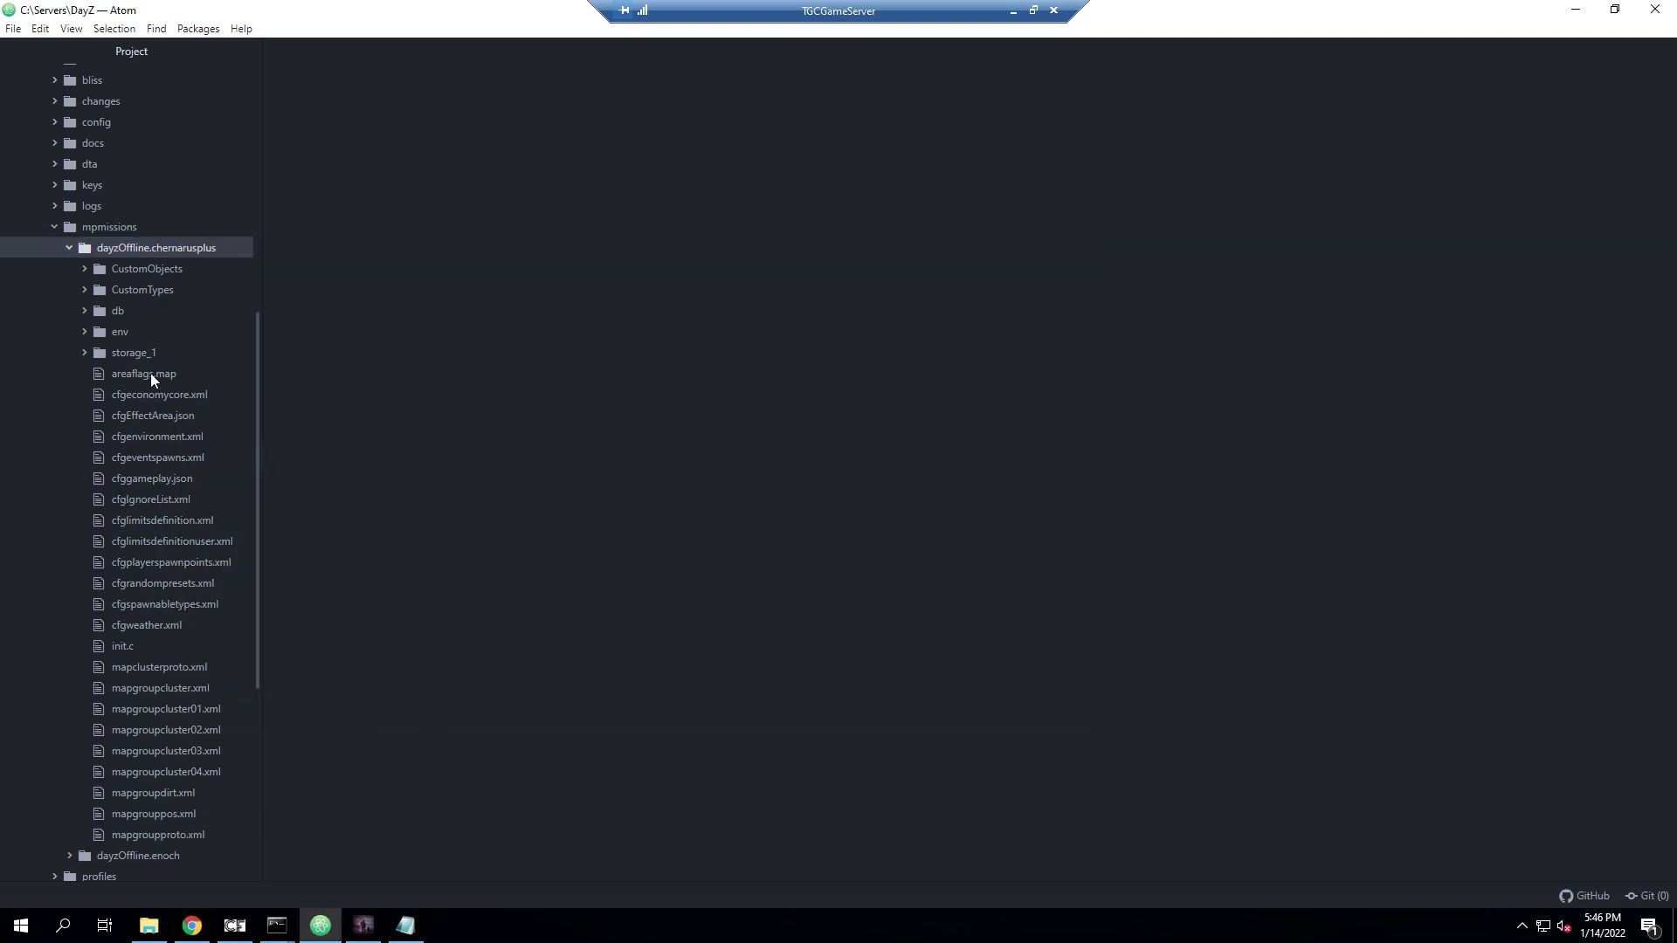
pyautogui.click(87, 311)
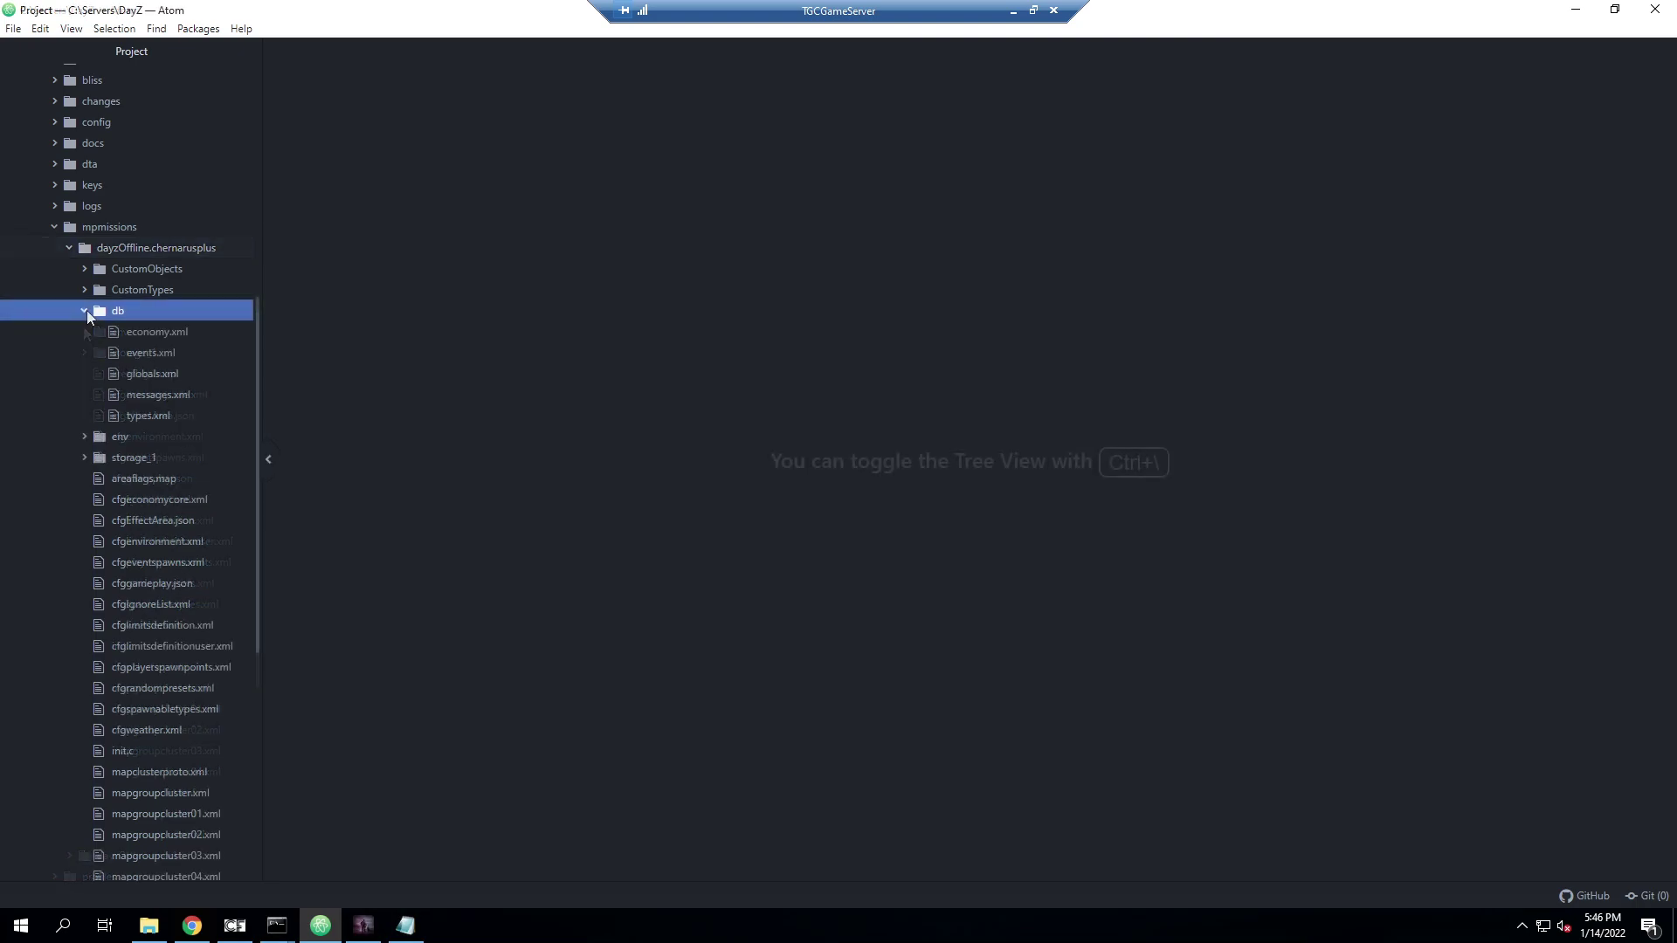
pyautogui.click(159, 417)
pyautogui.scroll(-20, 502, 157)
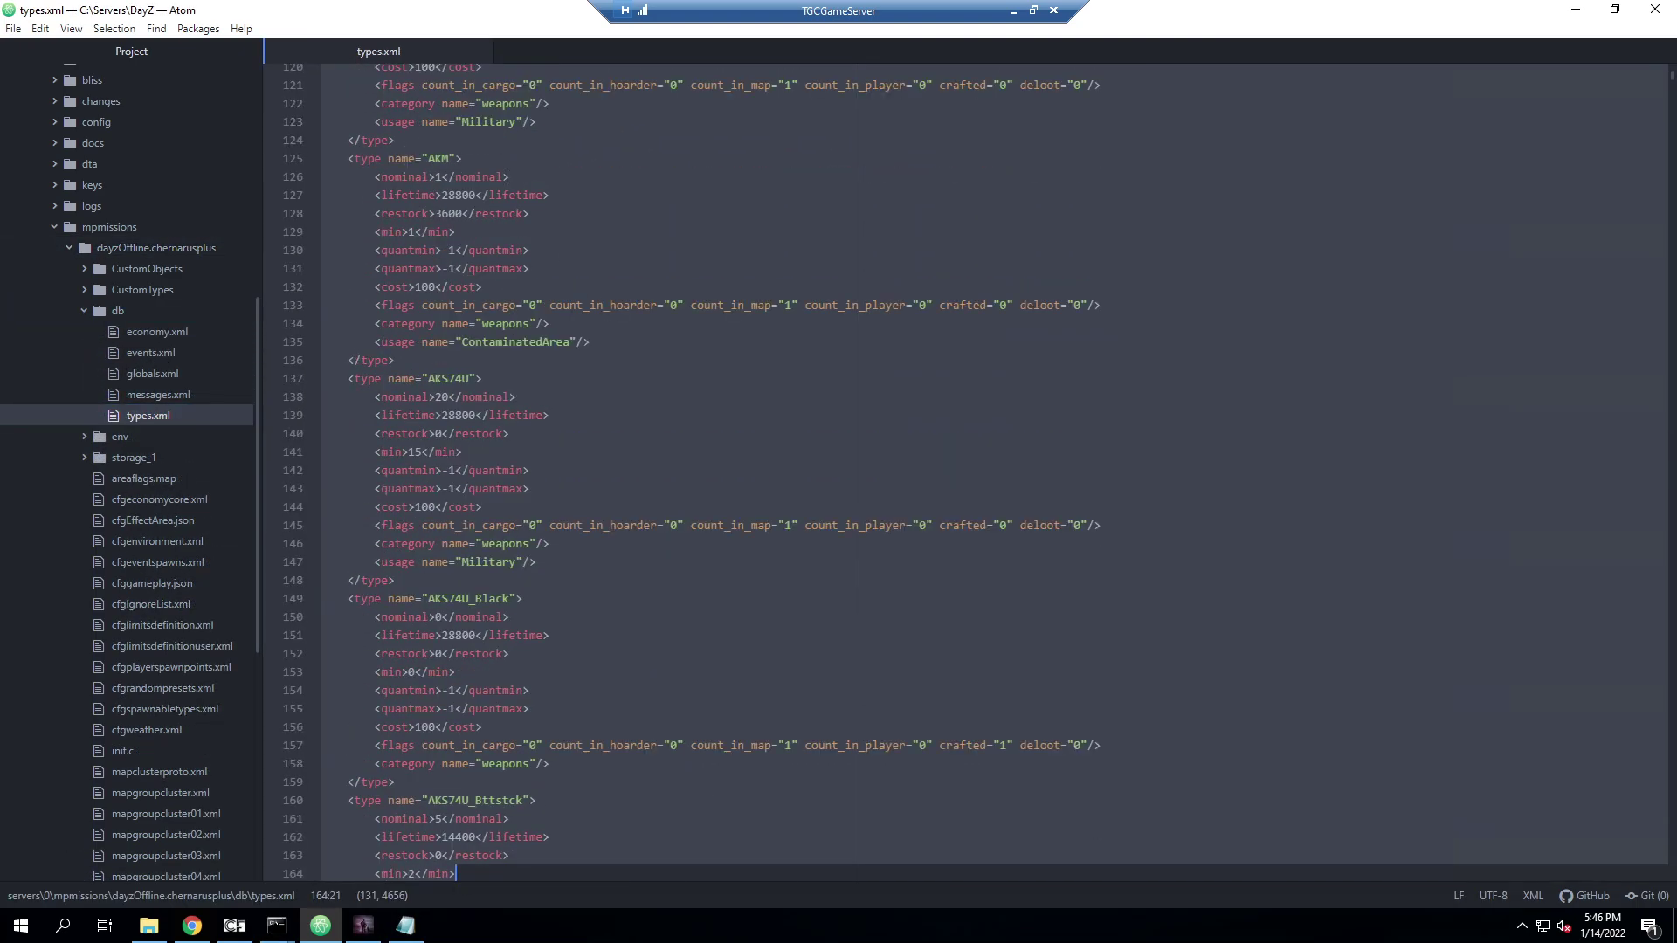
pyautogui.click(482, 50)
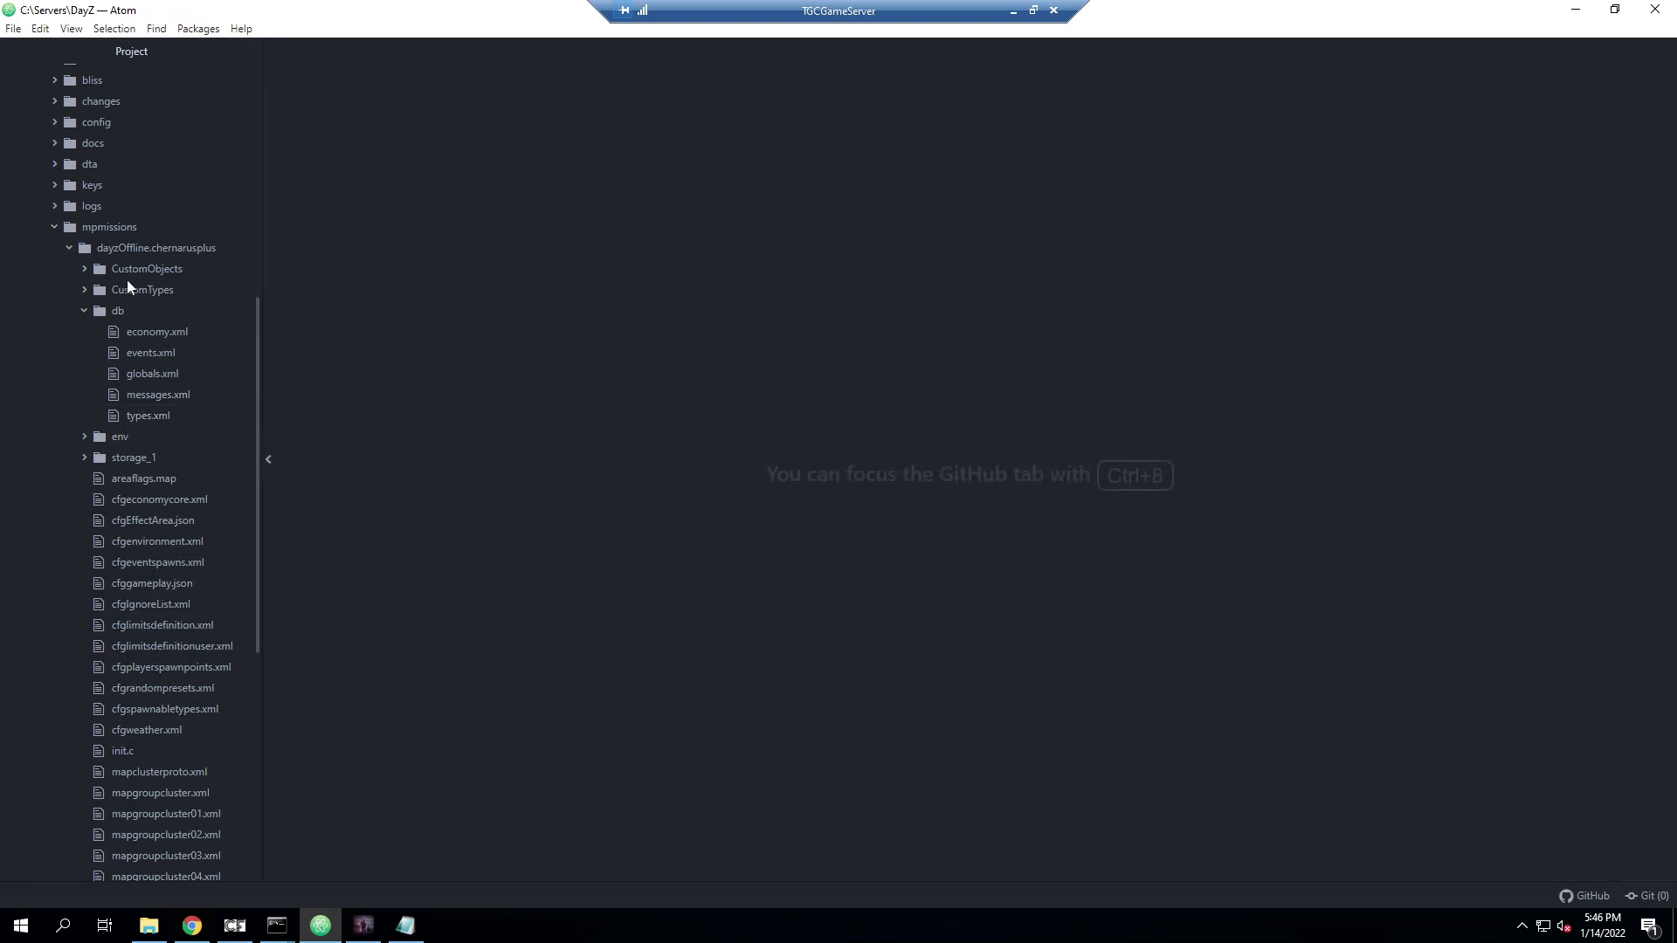
# Expand CustomTypes and its Mass, Code_Lock and CheytacM200 subfolders
pyautogui.click(85, 286)
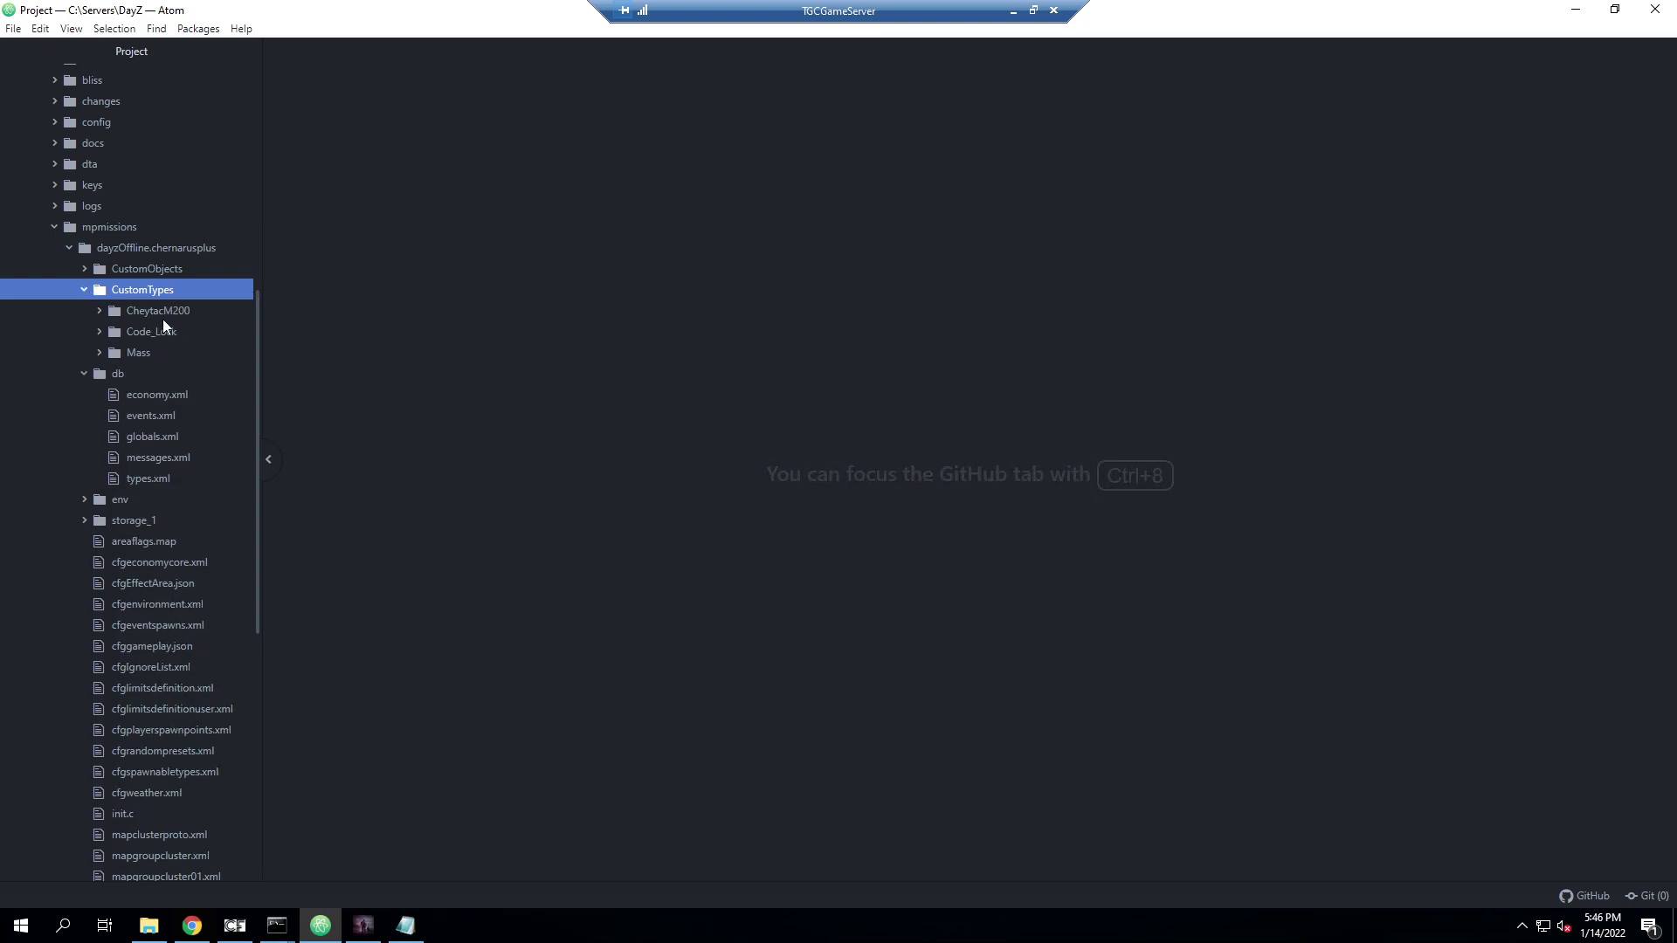
pyautogui.click(101, 349)
pyautogui.click(98, 331)
pyautogui.click(99, 310)
pyautogui.scroll(-1, 171, 601)
pyautogui.scroll(-2, 166, 569)
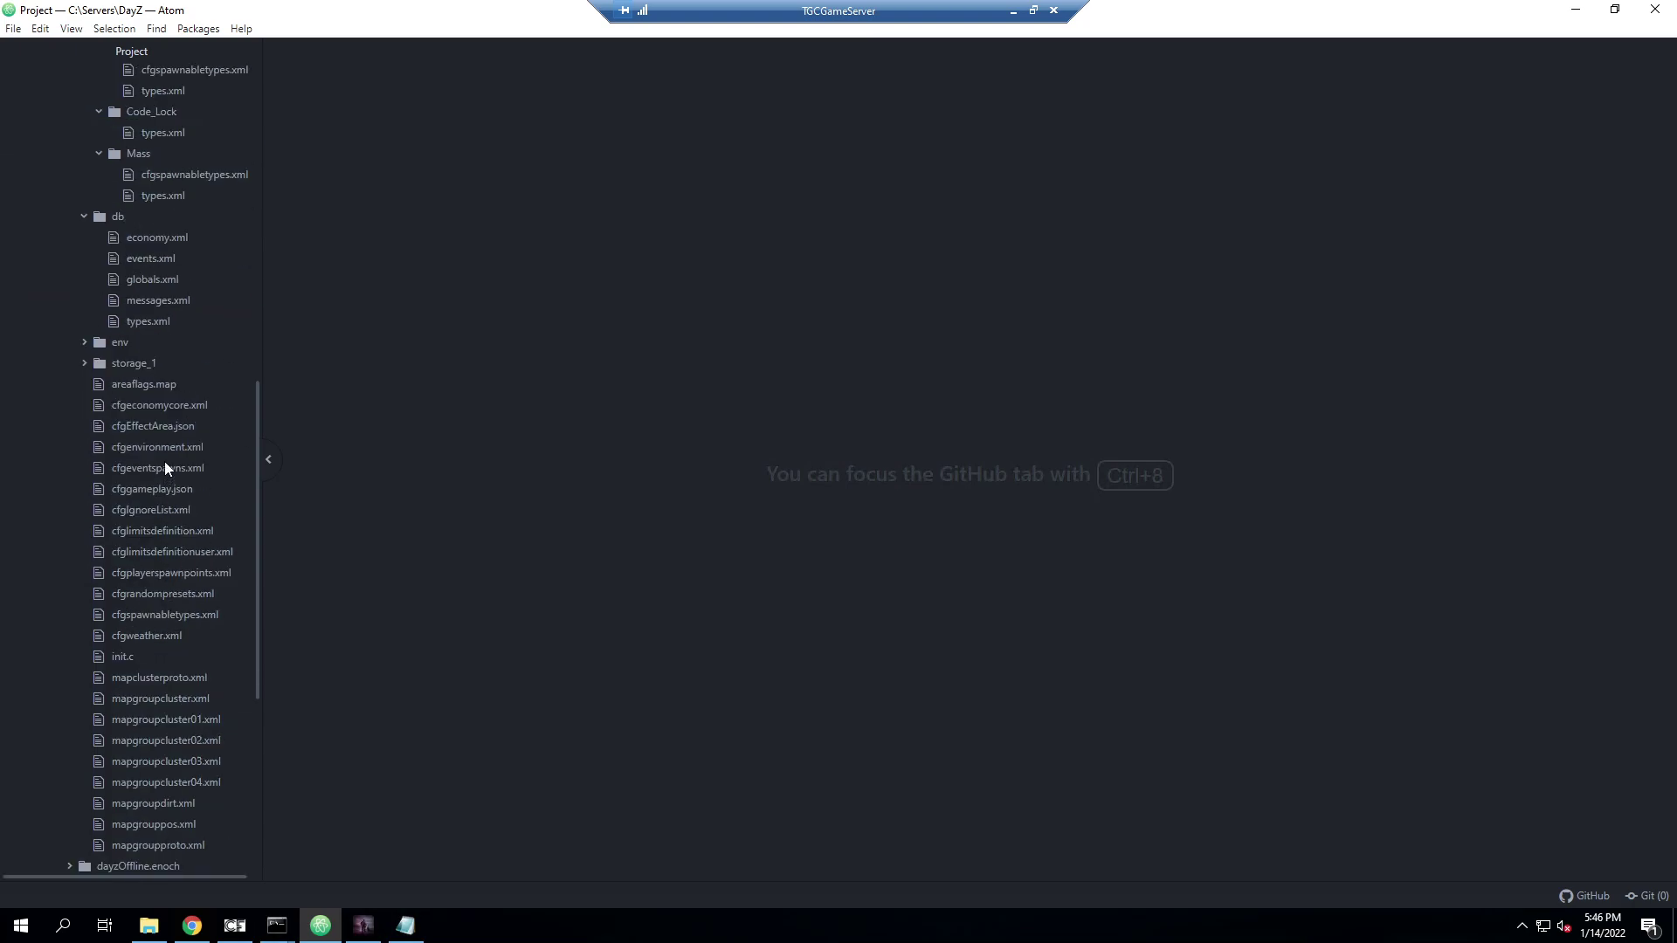
# In cfgeconomycore.xml, paste a copy of the CustomTypes/Mass ce block after the CheytacM200 block
pyautogui.click(159, 405)
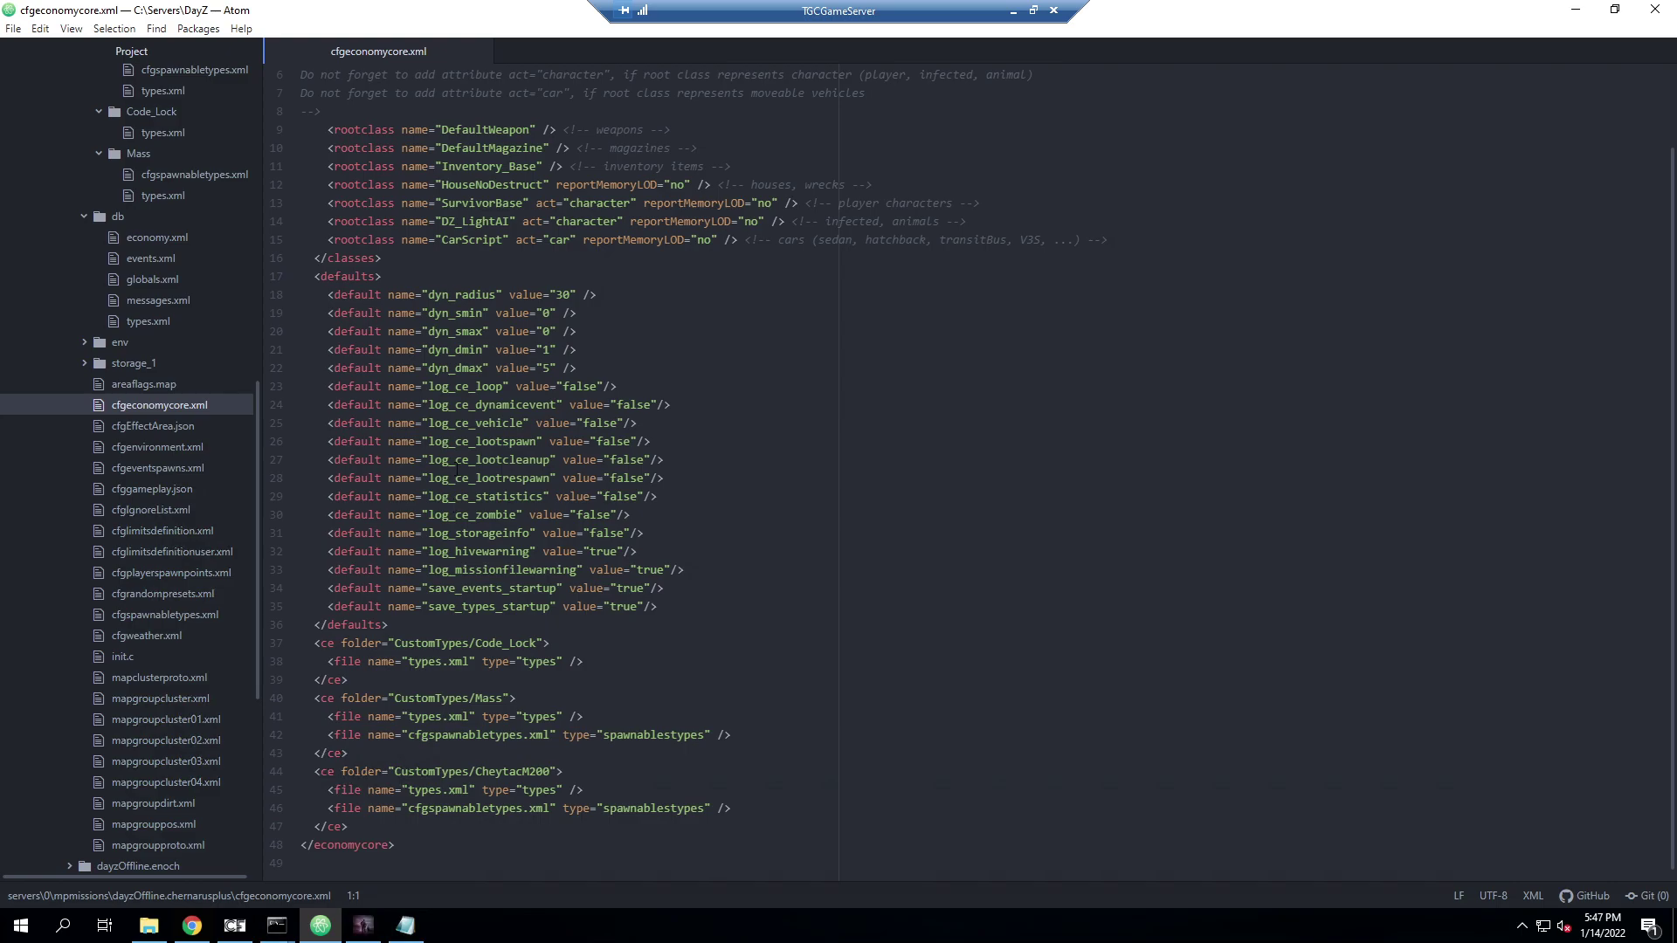
pyautogui.click(328, 643)
pyautogui.doubleClick(362, 643)
pyautogui.moveTo(379, 752); pyautogui.dragTo(269, 716)
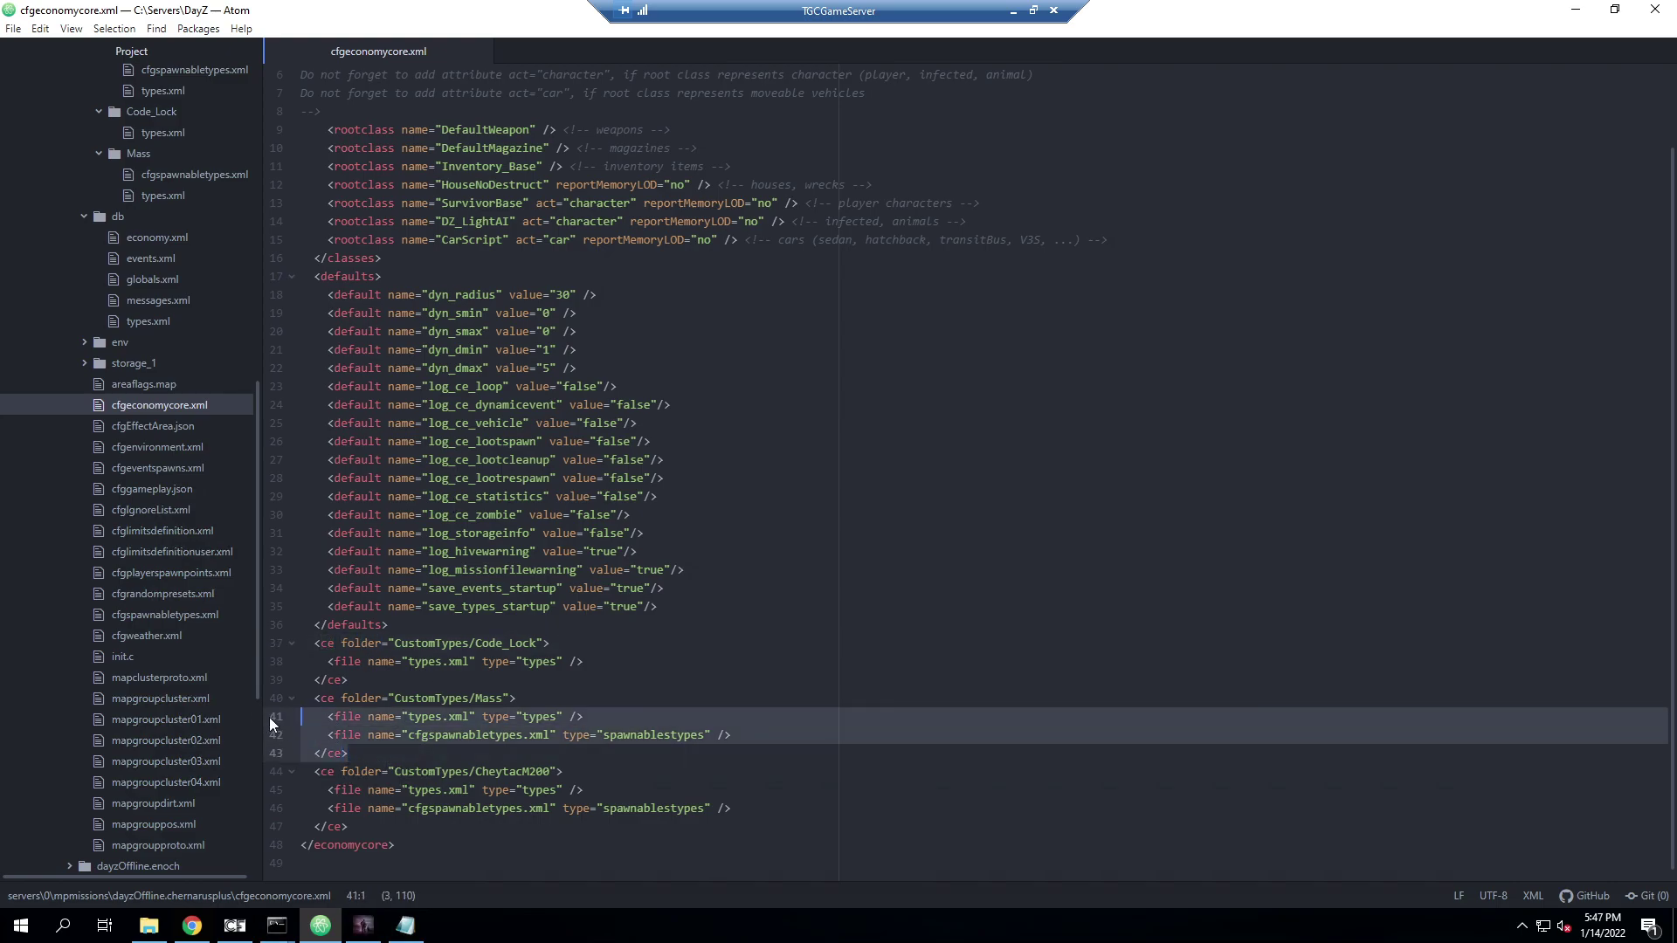
pyautogui.click(403, 809)
pyautogui.click(397, 826)
pyautogui.write('<ce folder="CustomTypes/Mass">     <file name="types.xml" type="types" />     <file name="cfgspawnabletypes.xml" type="spawnabletypes" />   </ce>')
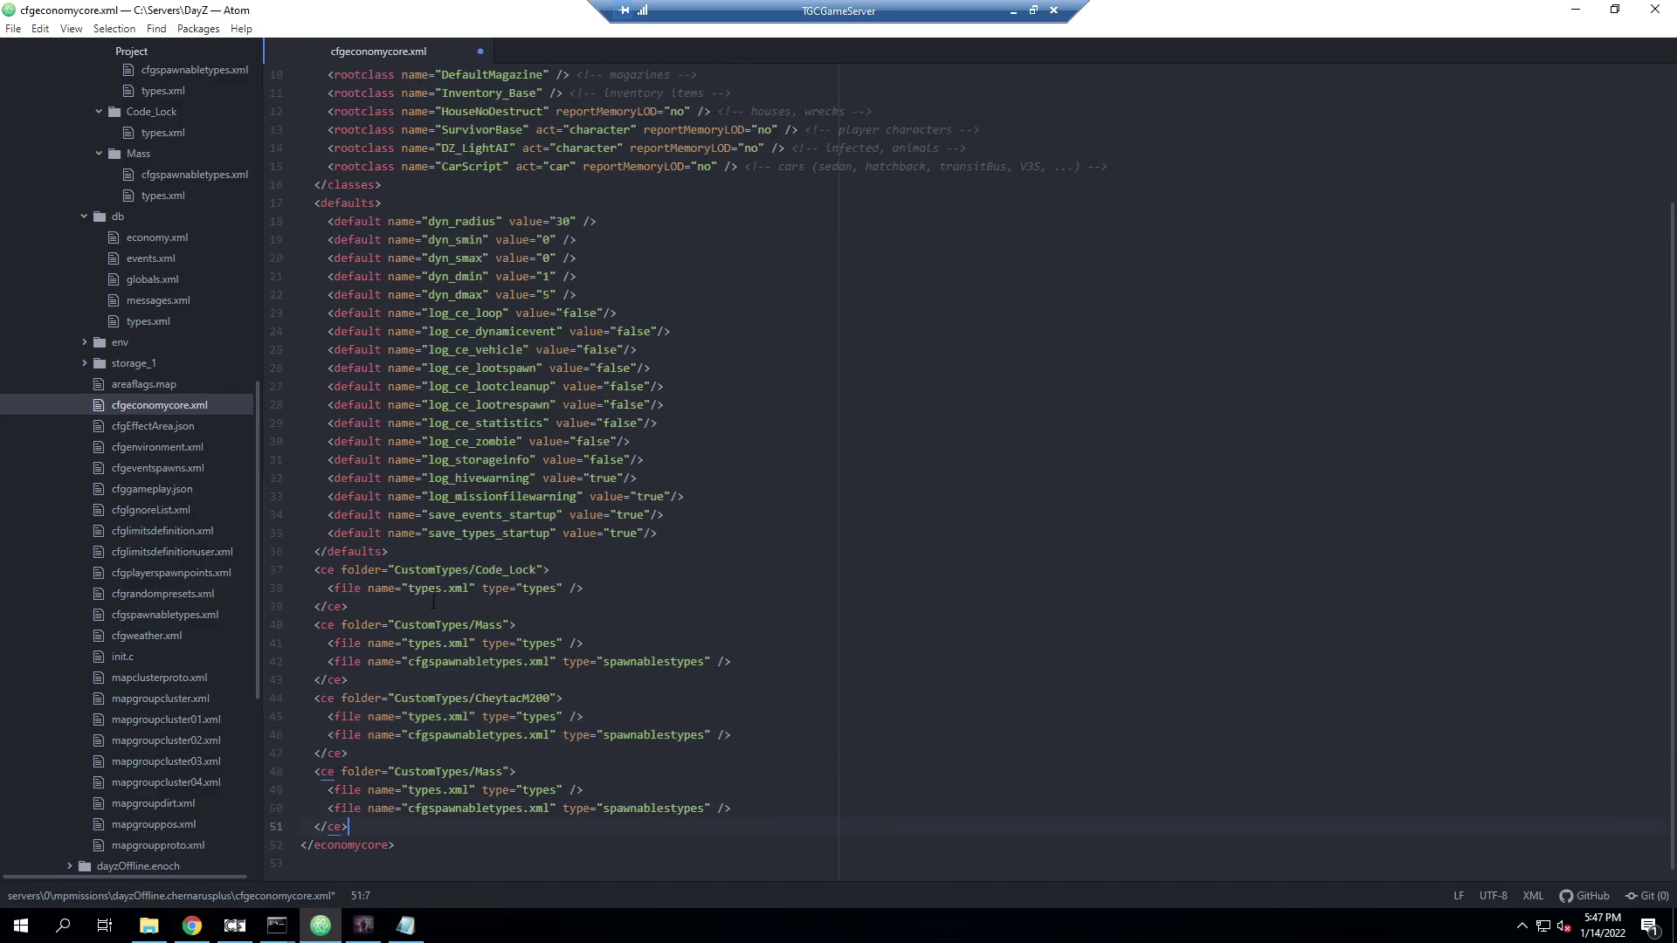
# Rename the new block's folder from CustomTypes/Mass to CustomTypes/CarCover
pyautogui.doubleClick(445, 771)
pyautogui.doubleClick(478, 772)
pyautogui.write('CarCar')
pyautogui.press('BackSpace')
pyautogui.press('BackSpace')
pyautogui.write('over')
pyautogui.doubleClick(428, 771)
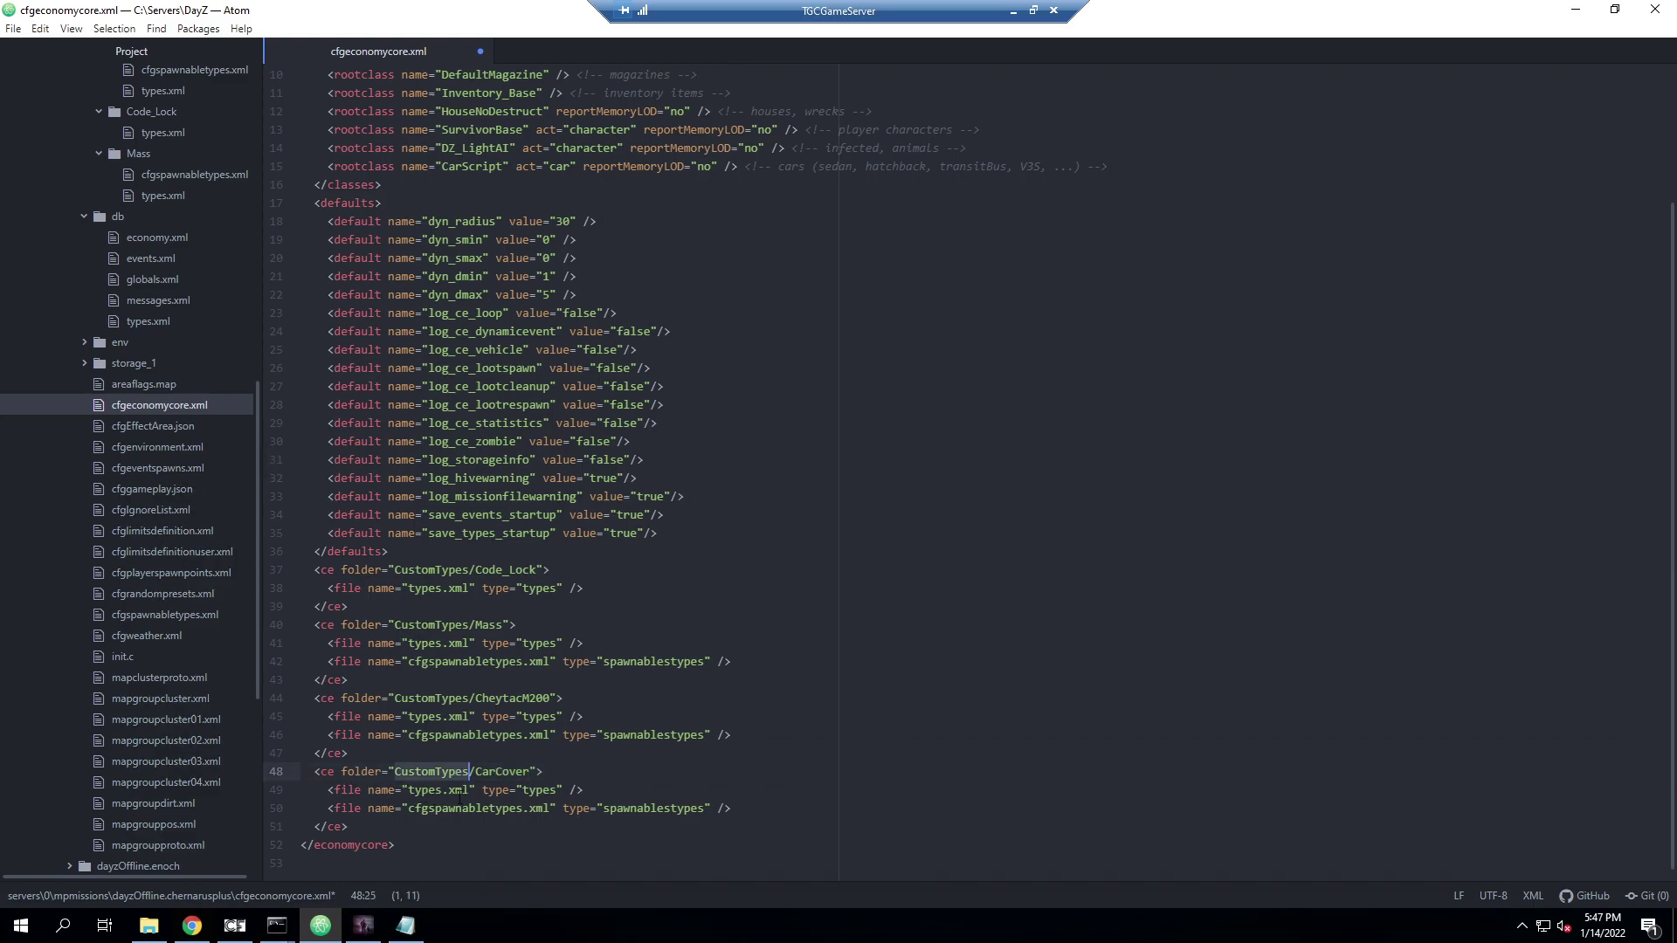
pyautogui.scroll(2, 158, 495)
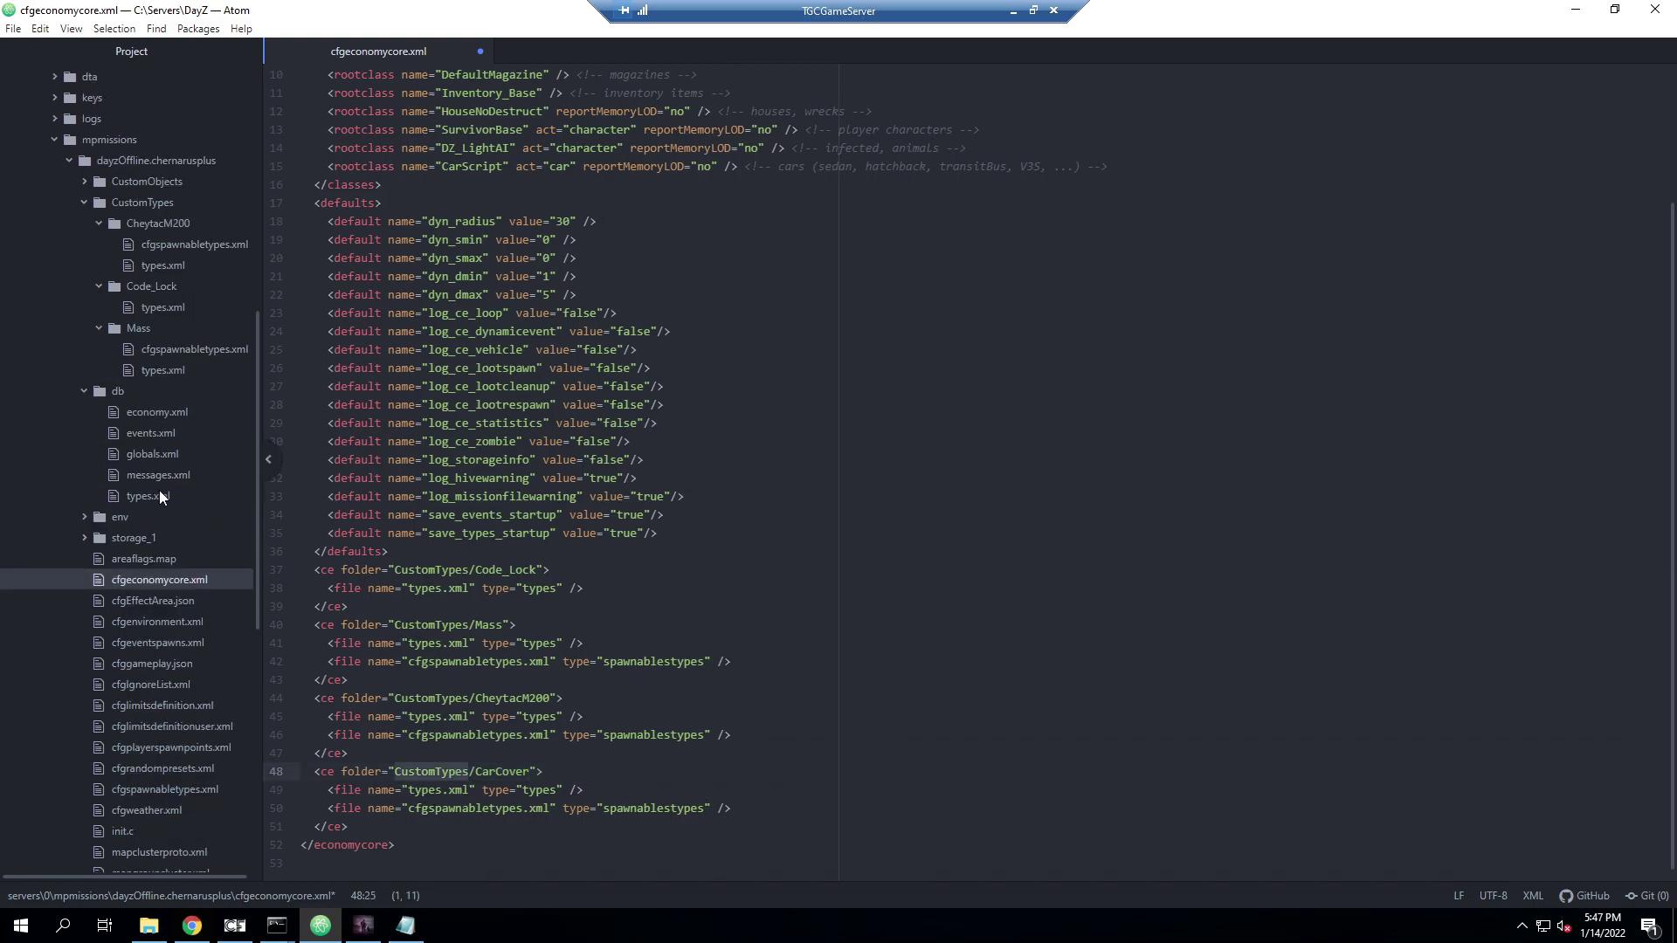
pyautogui.scroll(1, 124, 389)
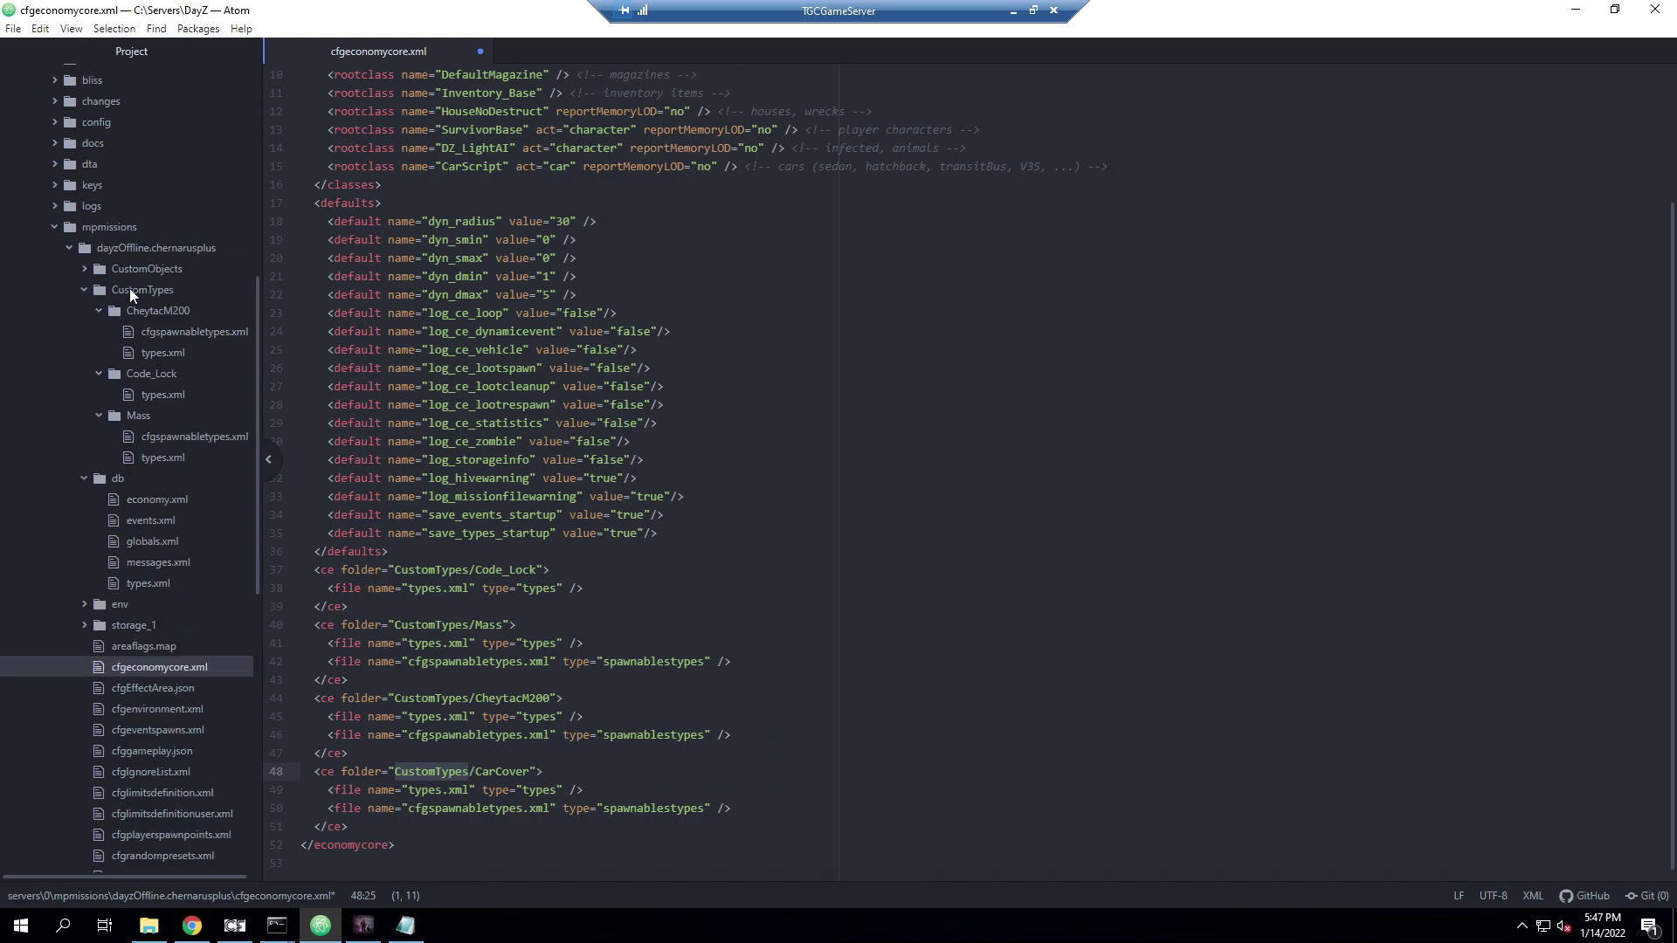
# Create a new folder named CarCover inside CustomTypes
pyautogui.rightClick(129, 288)
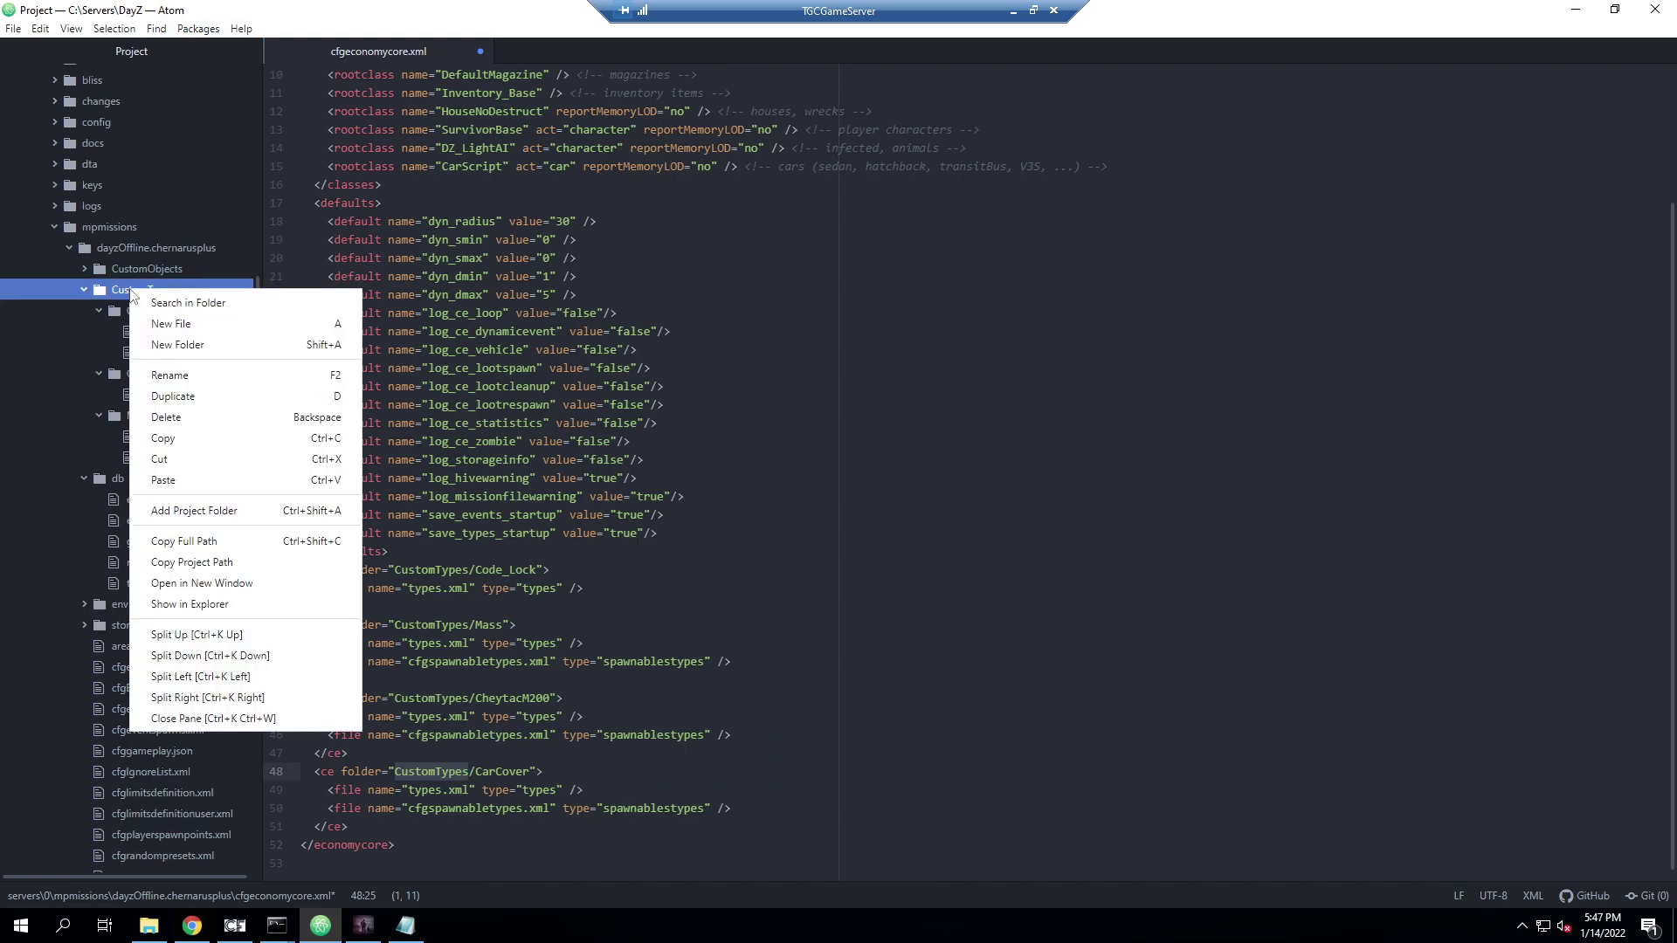
pyautogui.click(219, 343)
pyautogui.write('Car')
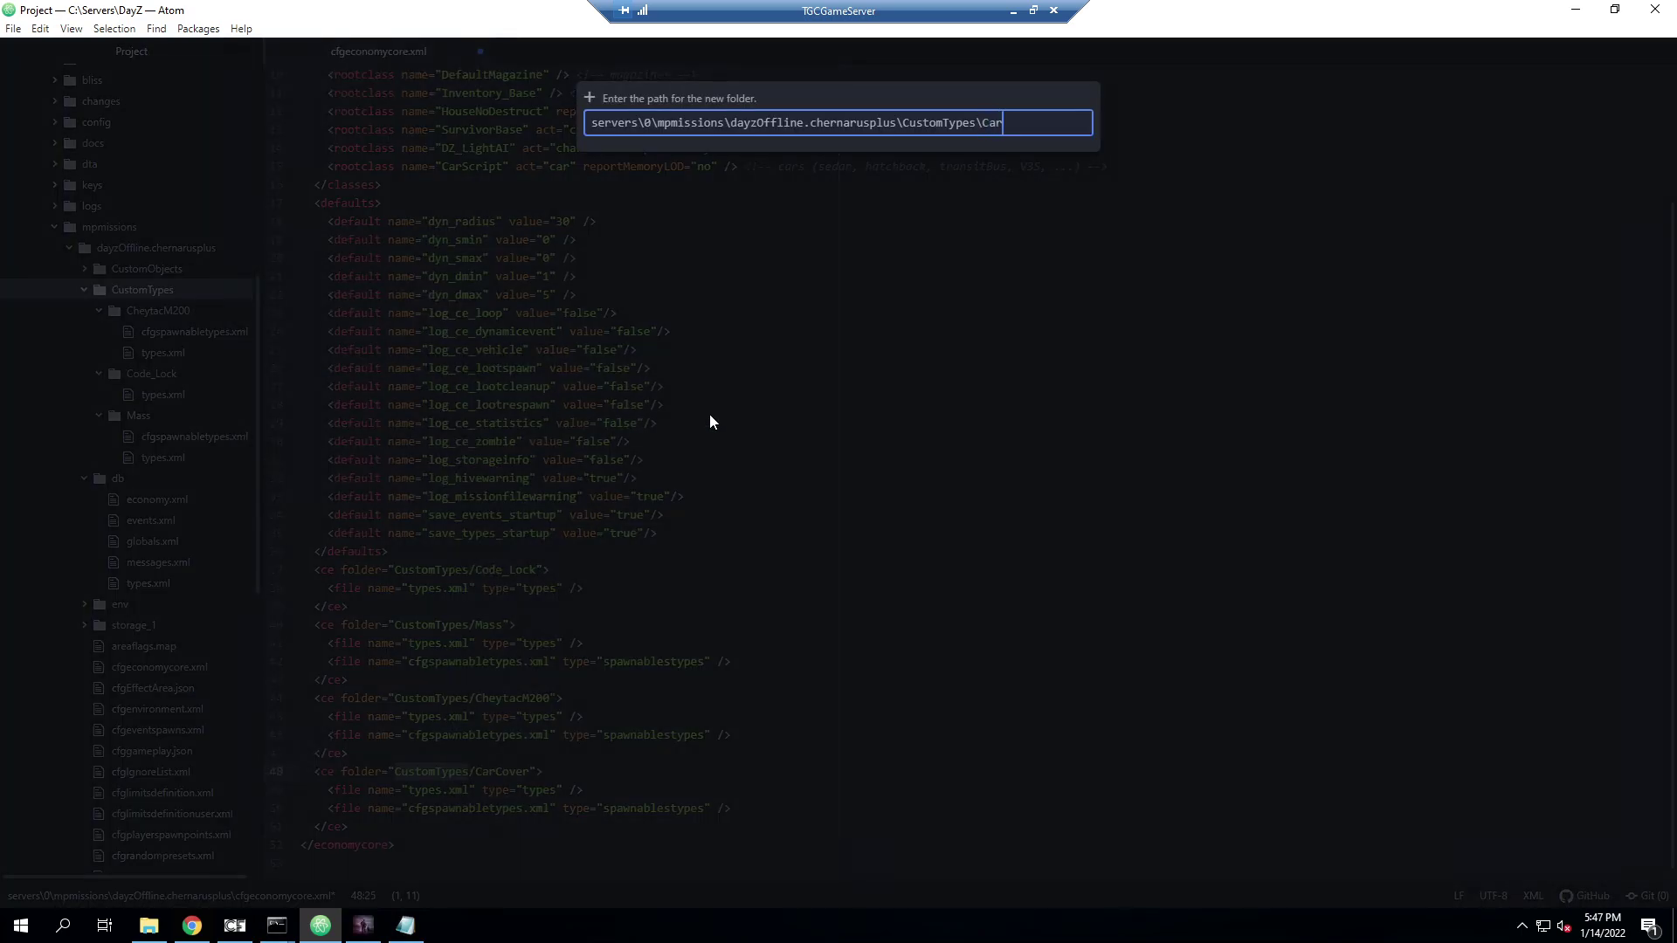
pyautogui.write('Cover')
pyautogui.press('Return')
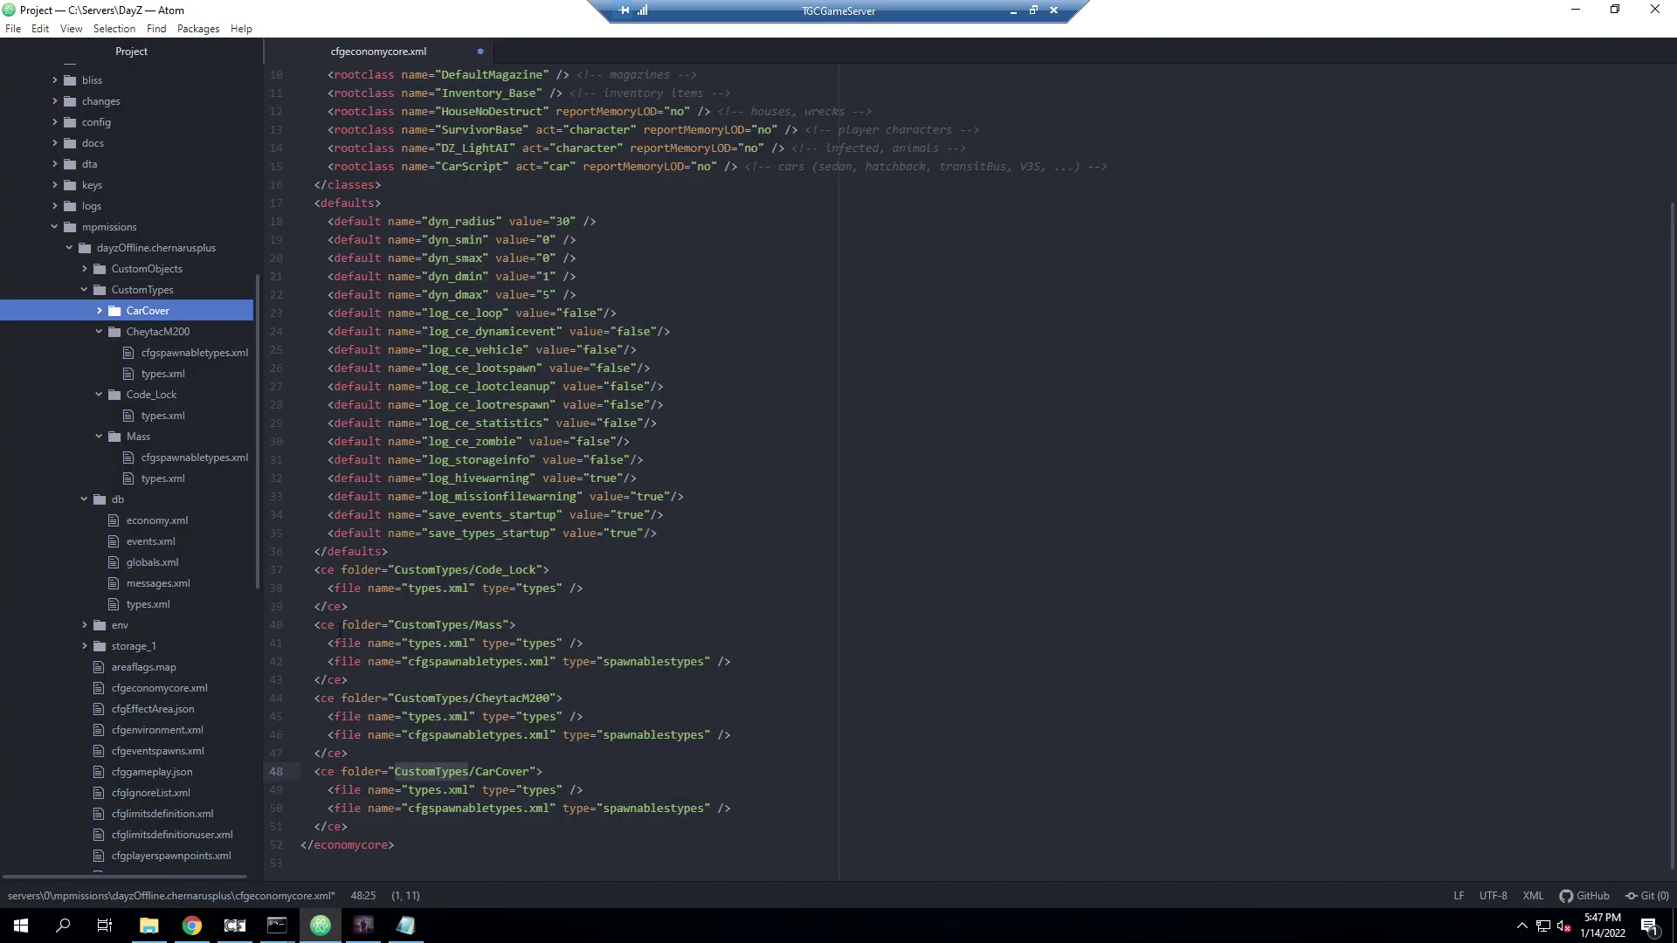
pyautogui.click(520, 789)
pyautogui.hotkey('ctrl', 's')
pyautogui.click(577, 808)
pyautogui.moveTo(733, 808); pyautogui.dragTo(248, 814)
pyautogui.press('BackSpace')
pyautogui.press('BackSpace')
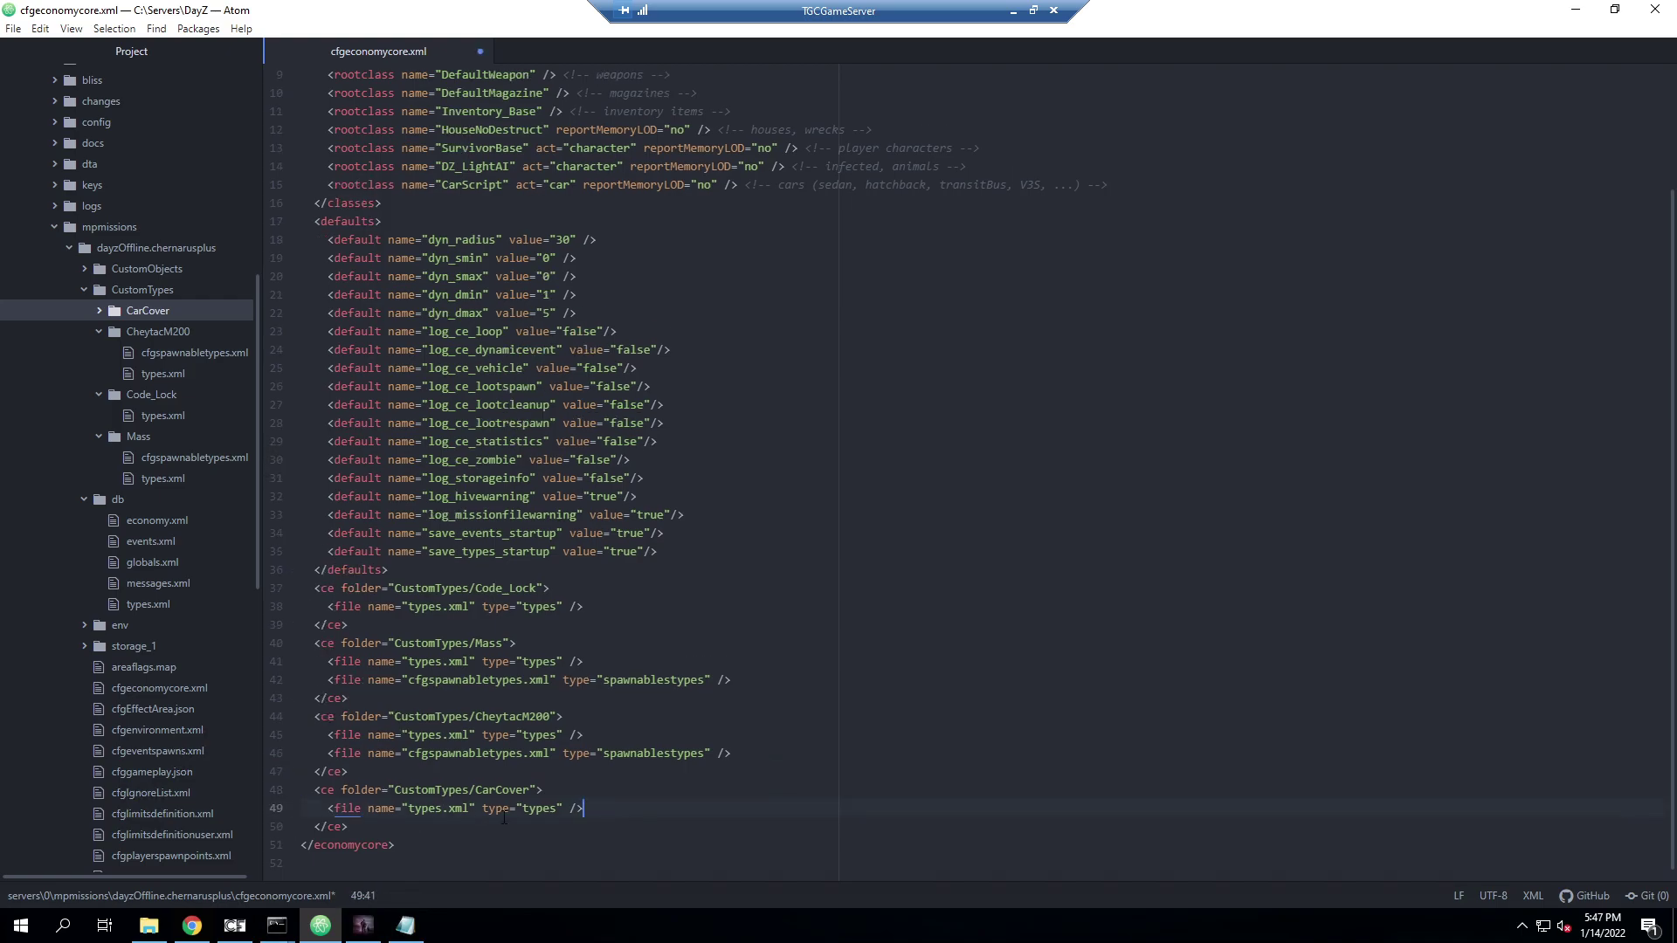
pyautogui.hotkey('ctrl', 's')
pyautogui.click(148, 926)
pyautogui.click(417, 452)
# Copy the mod's types.xml into mpmissions/dayzOffline.chernarusplus/CustomTypes/CarCover
pyautogui.rightClick(419, 454)
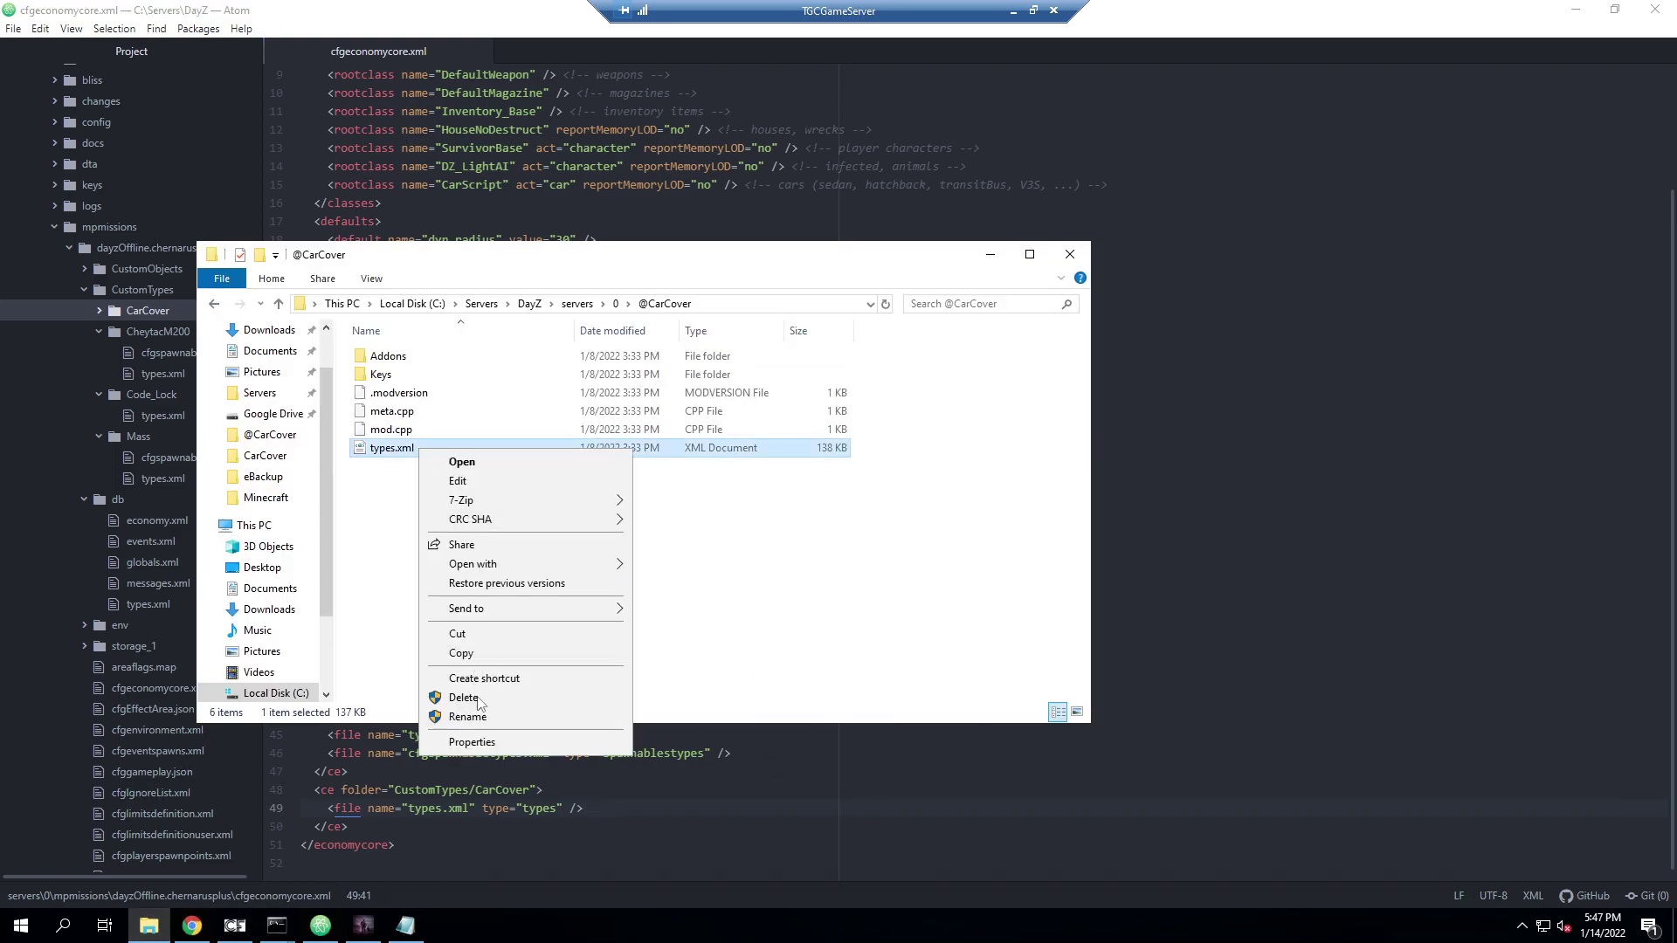
pyautogui.click(485, 653)
pyautogui.click(616, 304)
pyautogui.scroll(-5, 559, 524)
pyautogui.doubleClick(441, 597)
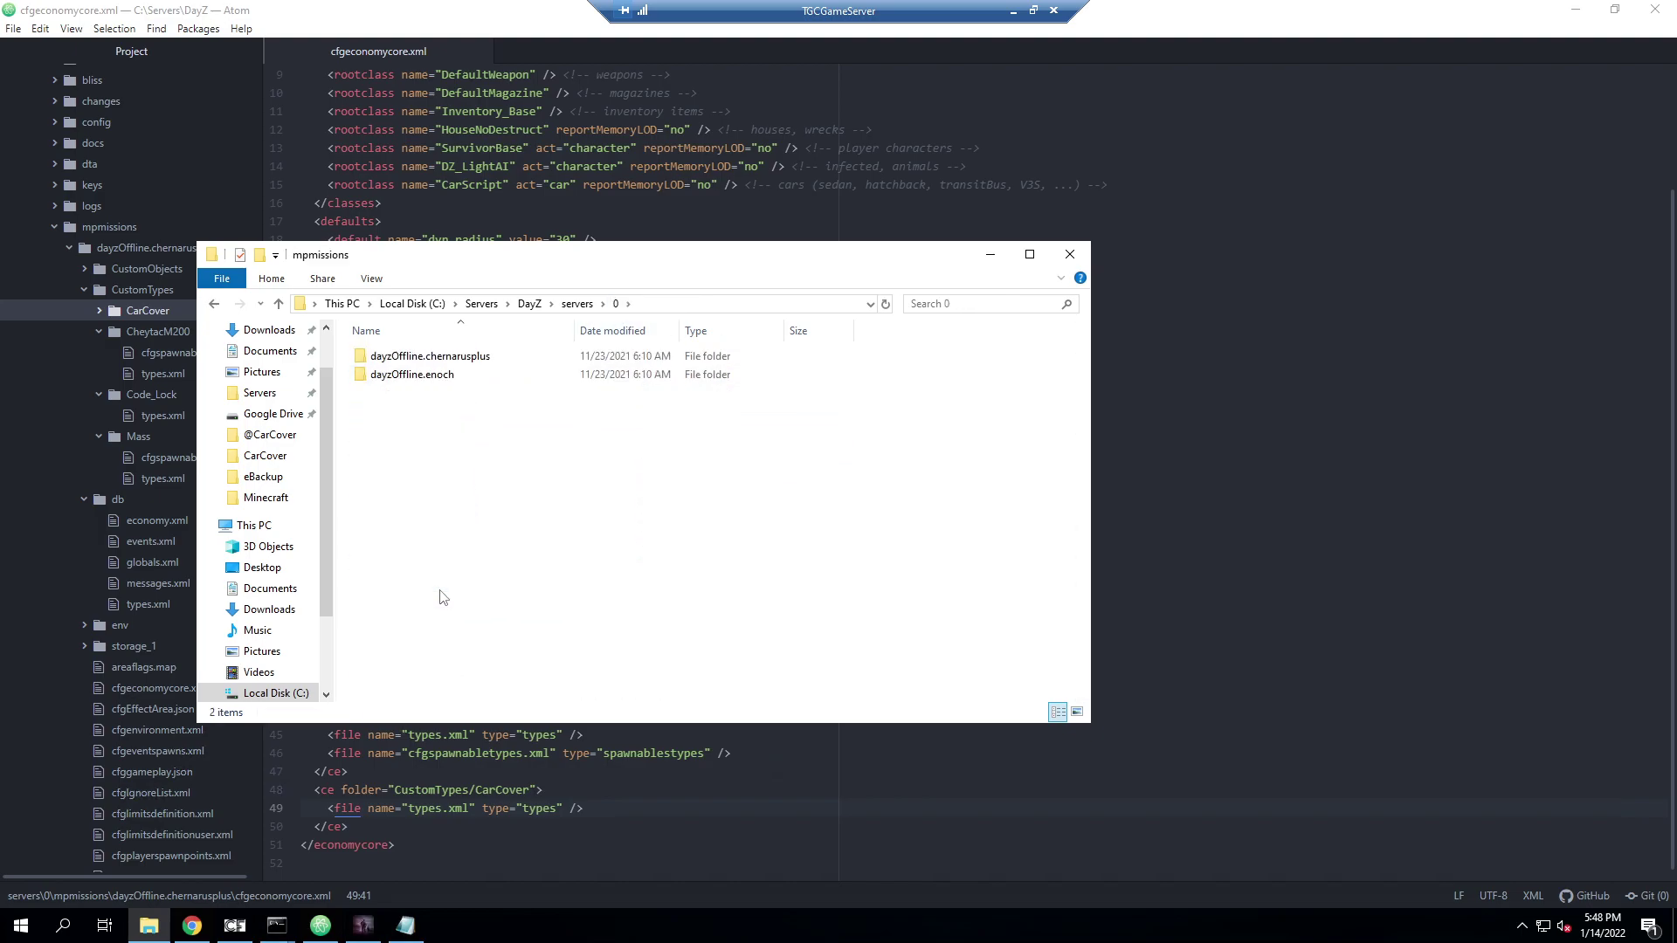
pyautogui.doubleClick(434, 357)
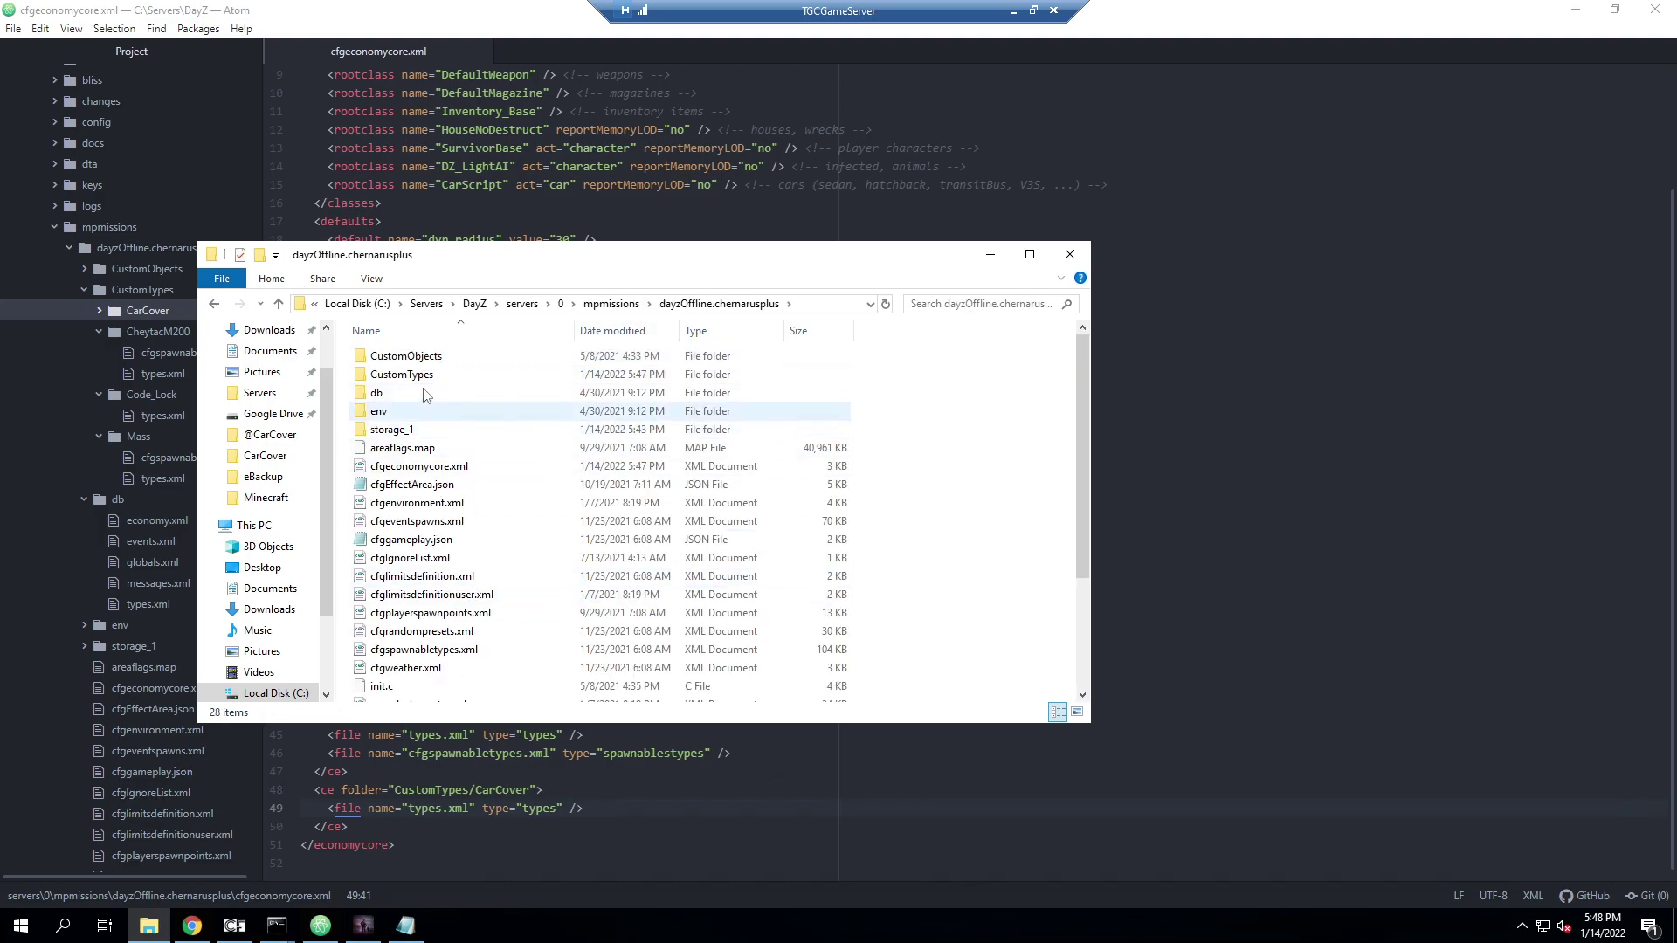
pyautogui.doubleClick(445, 375)
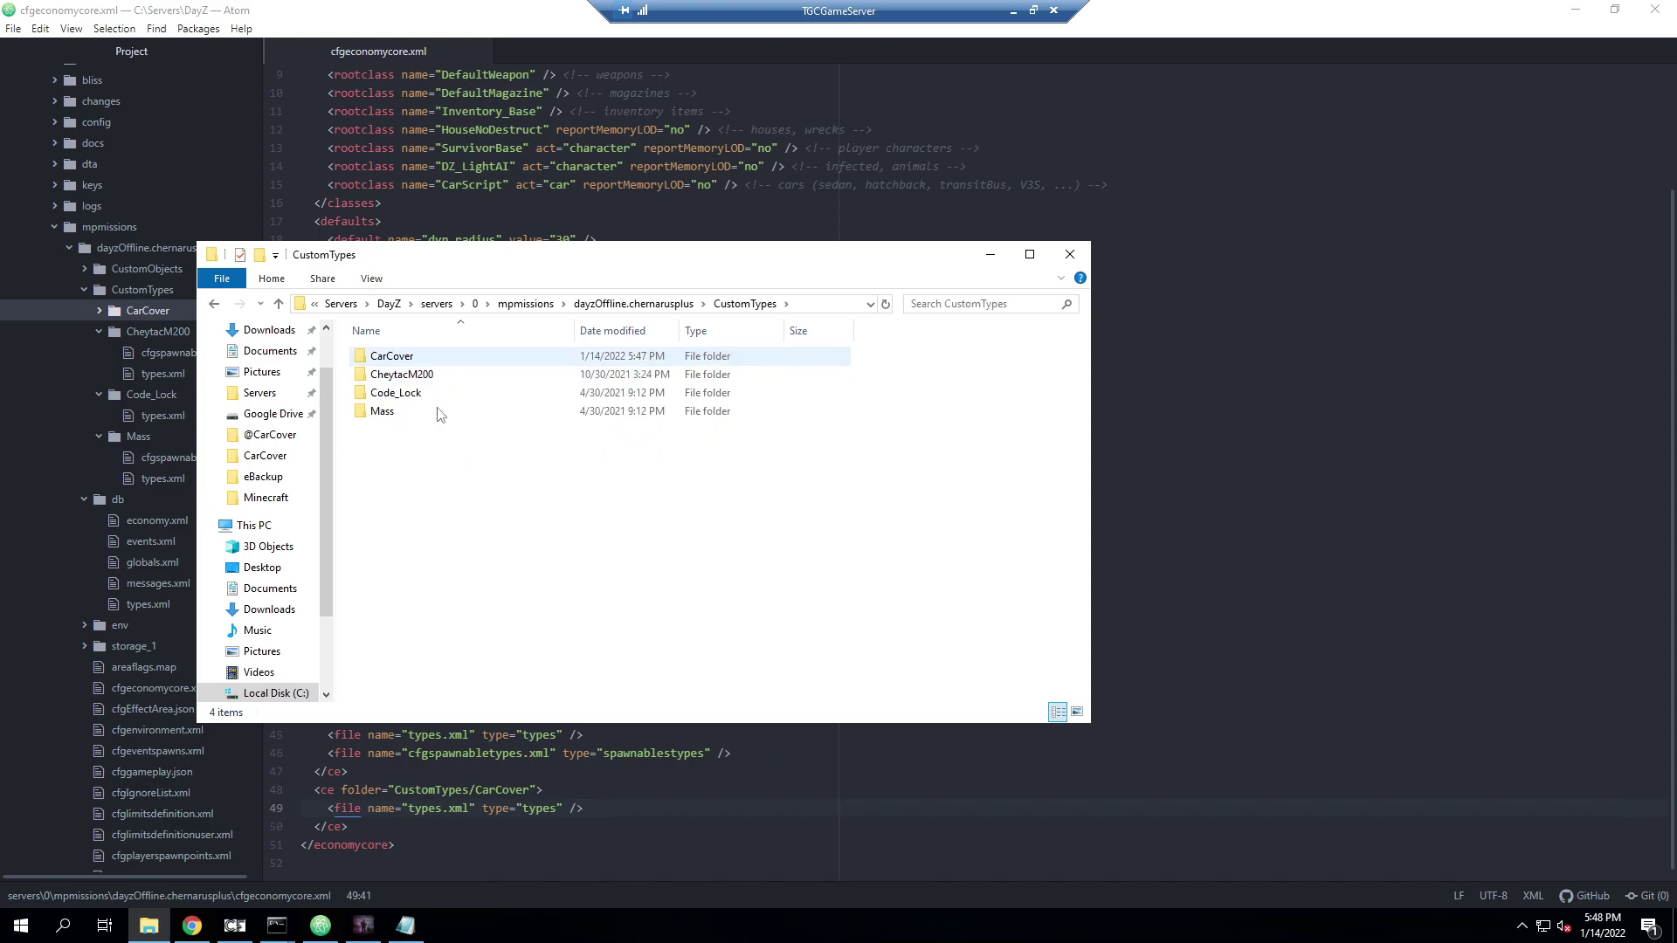
pyautogui.doubleClick(422, 358)
pyautogui.hotkey('ctrl', 'v')
# Open the copied types.xml in Notepad and look over its CamonetWinter entry and <types> tag
pyautogui.rightClick(447, 353)
pyautogui.click(505, 385)
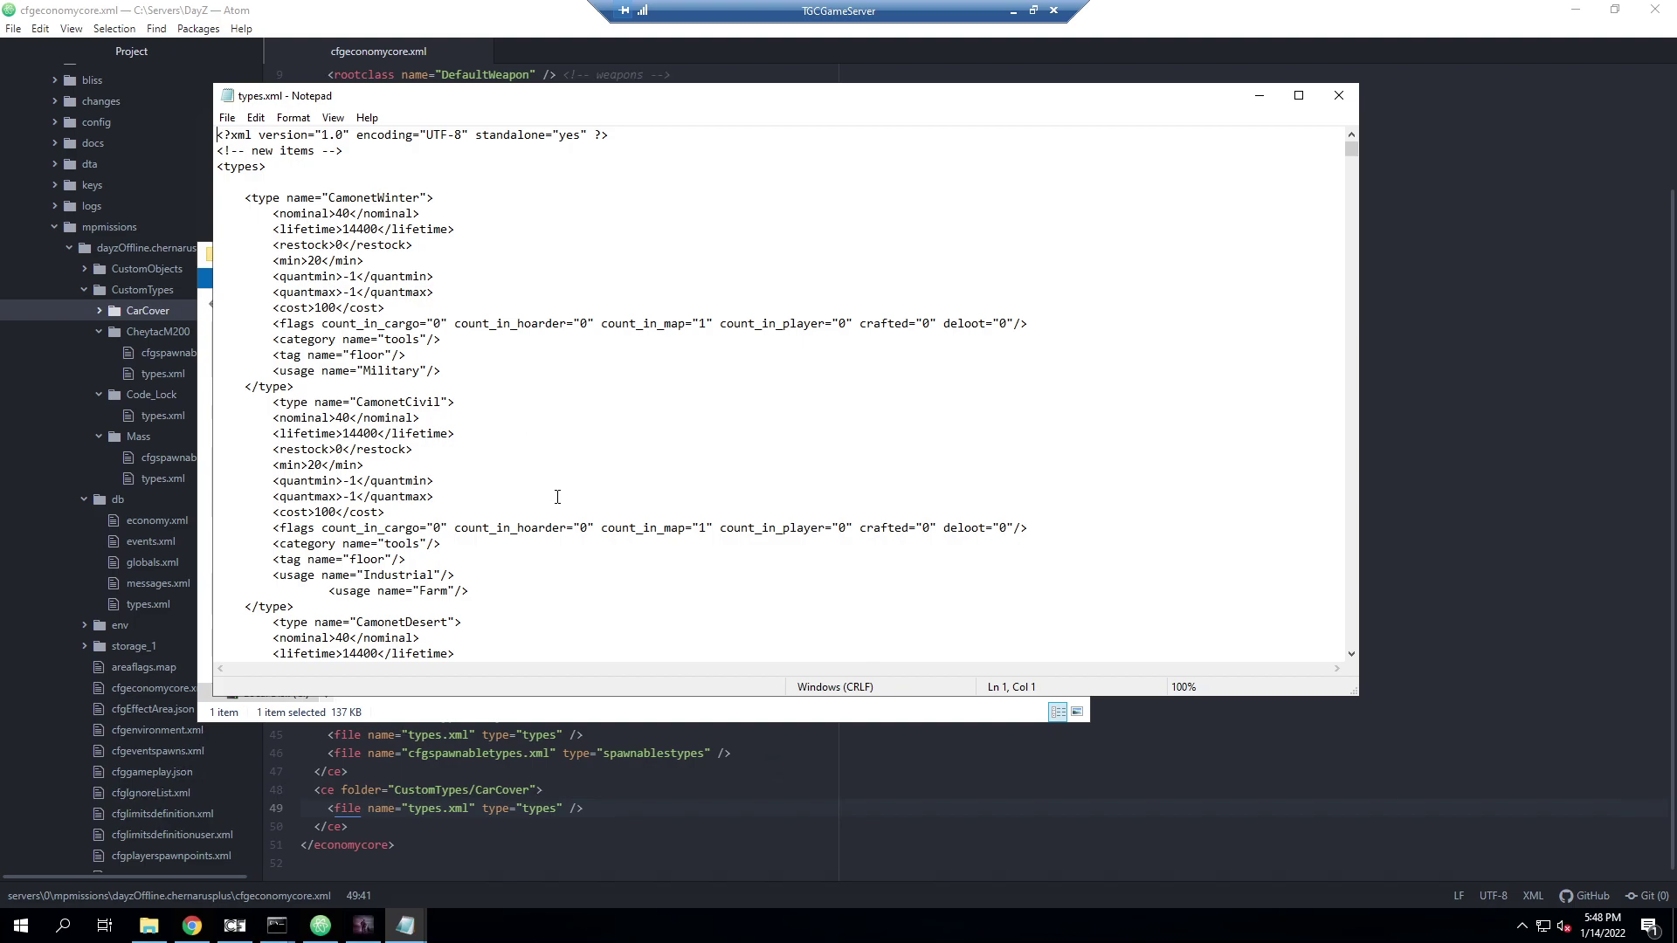
pyautogui.click(332, 166)
pyautogui.scroll(-1, 262, 201)
pyautogui.scroll(1, 253, 199)
pyautogui.tripleClick(245, 197)
pyautogui.click(245, 198)
pyautogui.moveTo(214, 172); pyautogui.dragTo(266, 169)
pyautogui.click(263, 184)
pyautogui.click(1337, 95)
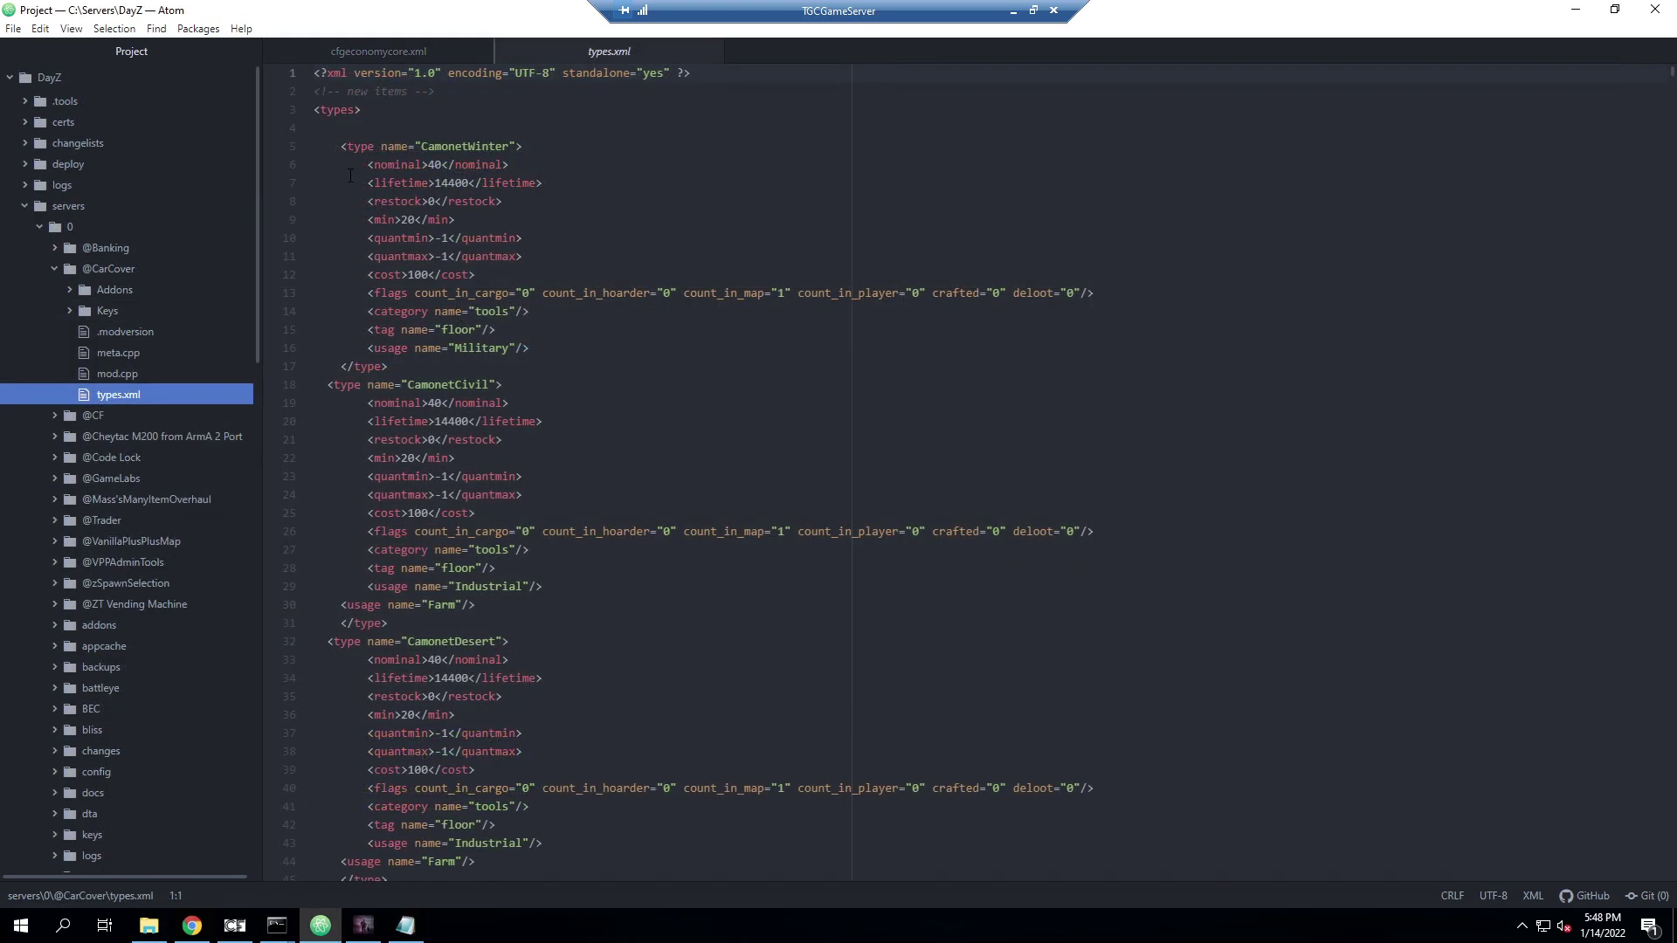
pyautogui.click(348, 111)
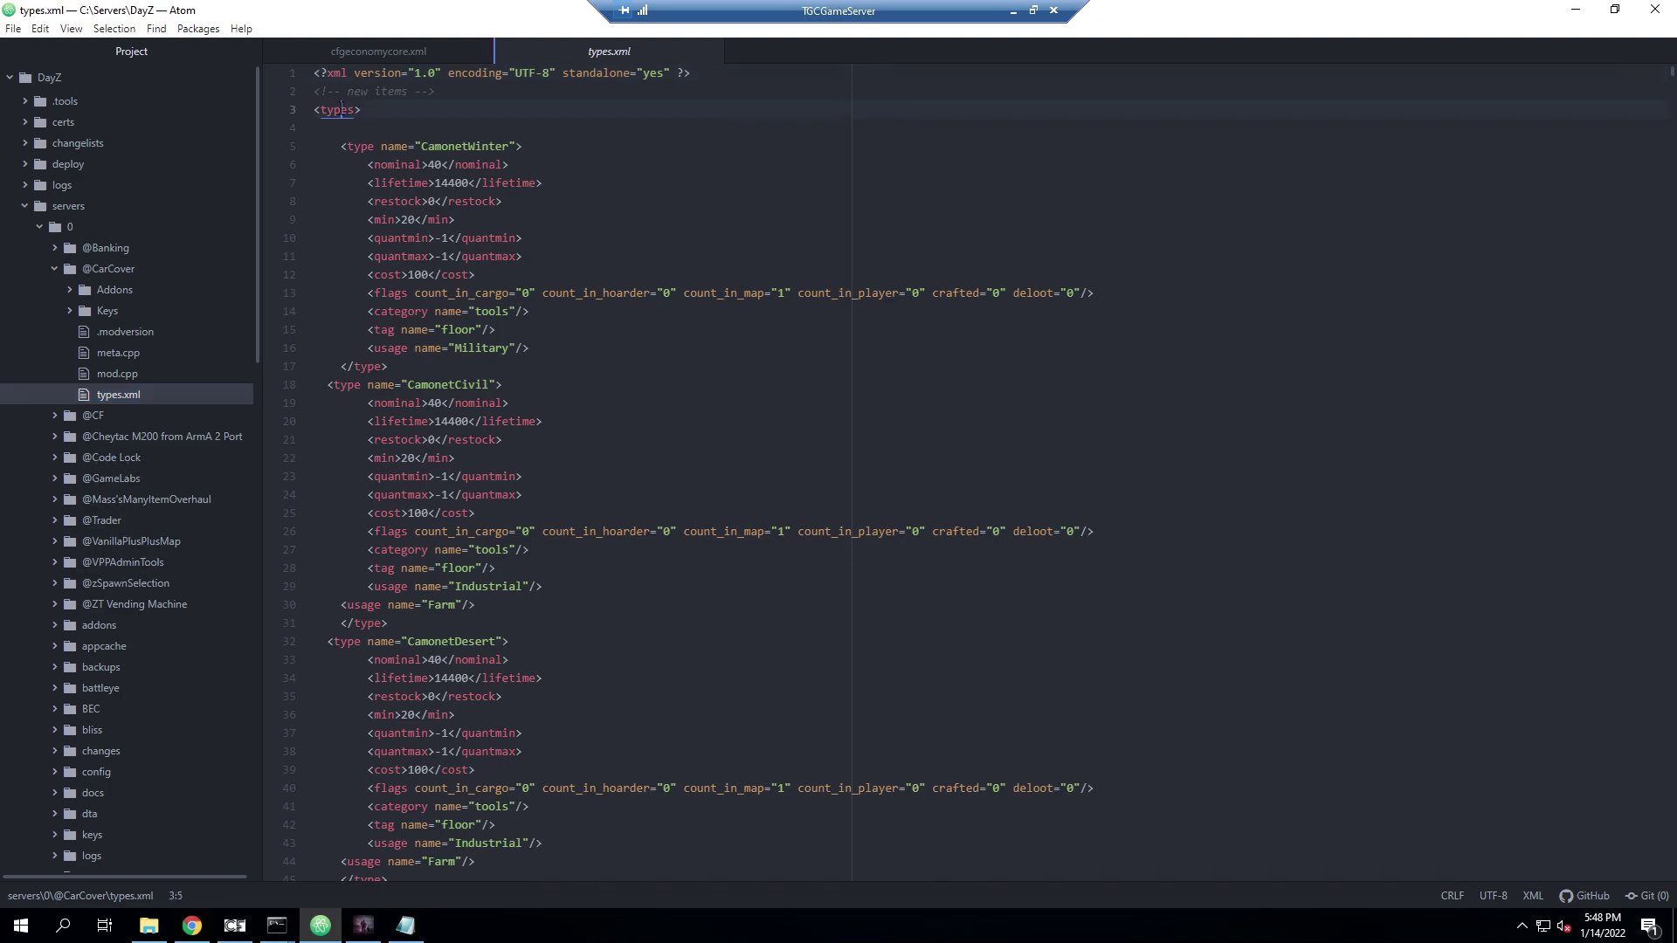
pyautogui.click(341, 131)
pyautogui.moveTo(341, 131); pyautogui.dragTo(383, 849)
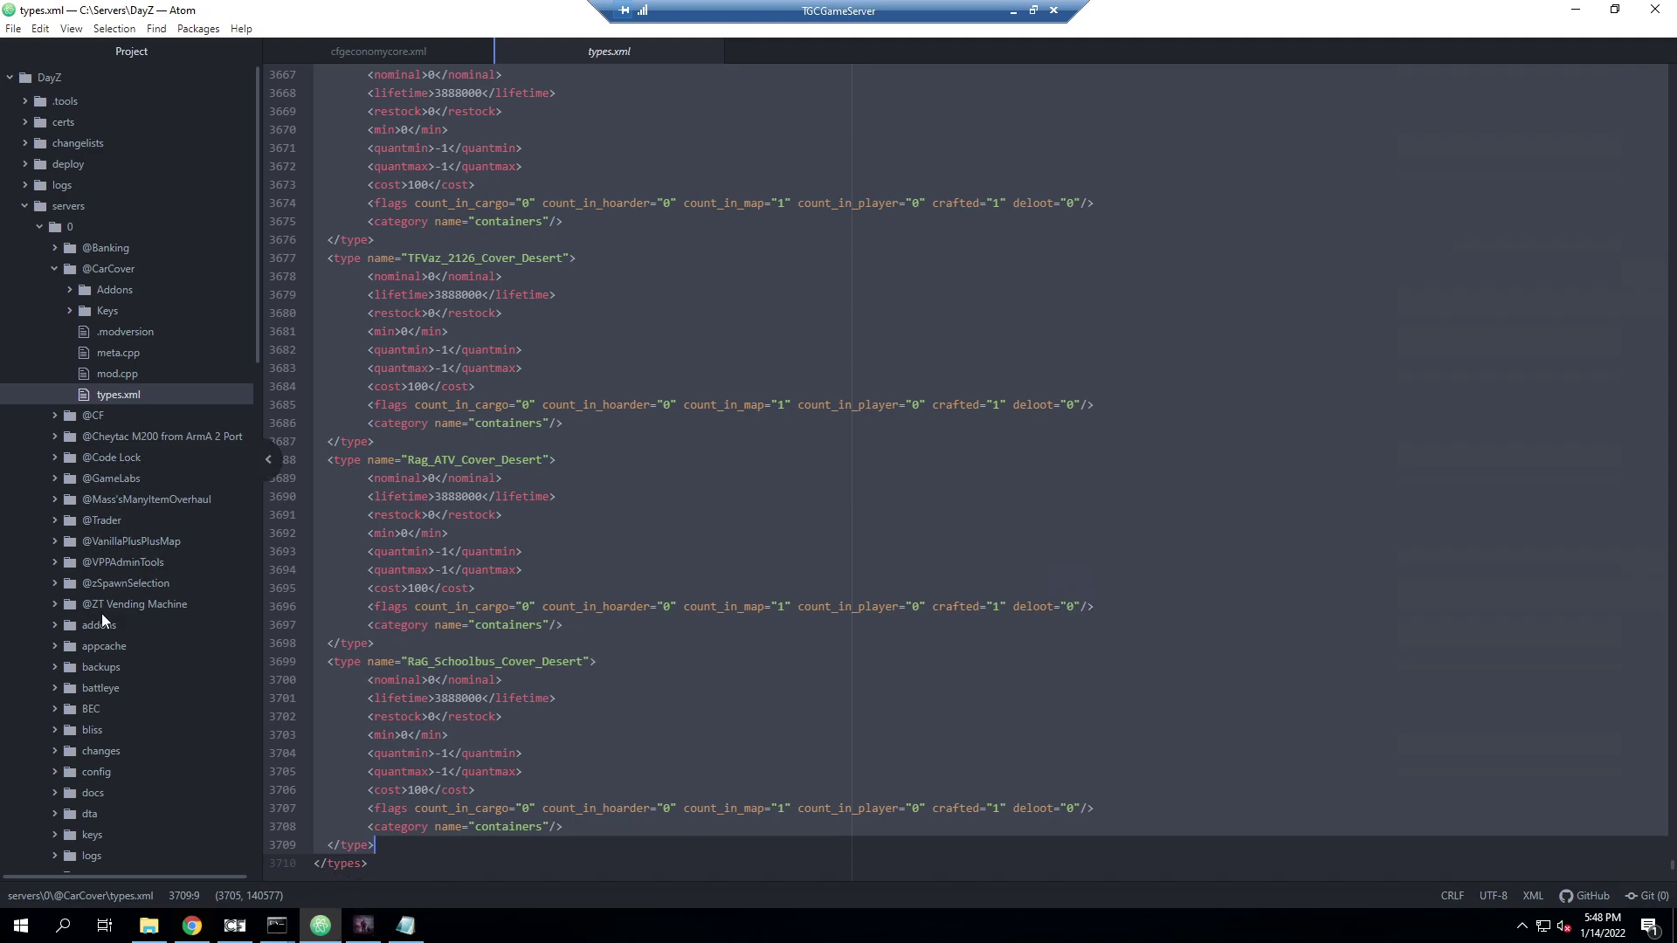
pyautogui.scroll(-8, 118, 579)
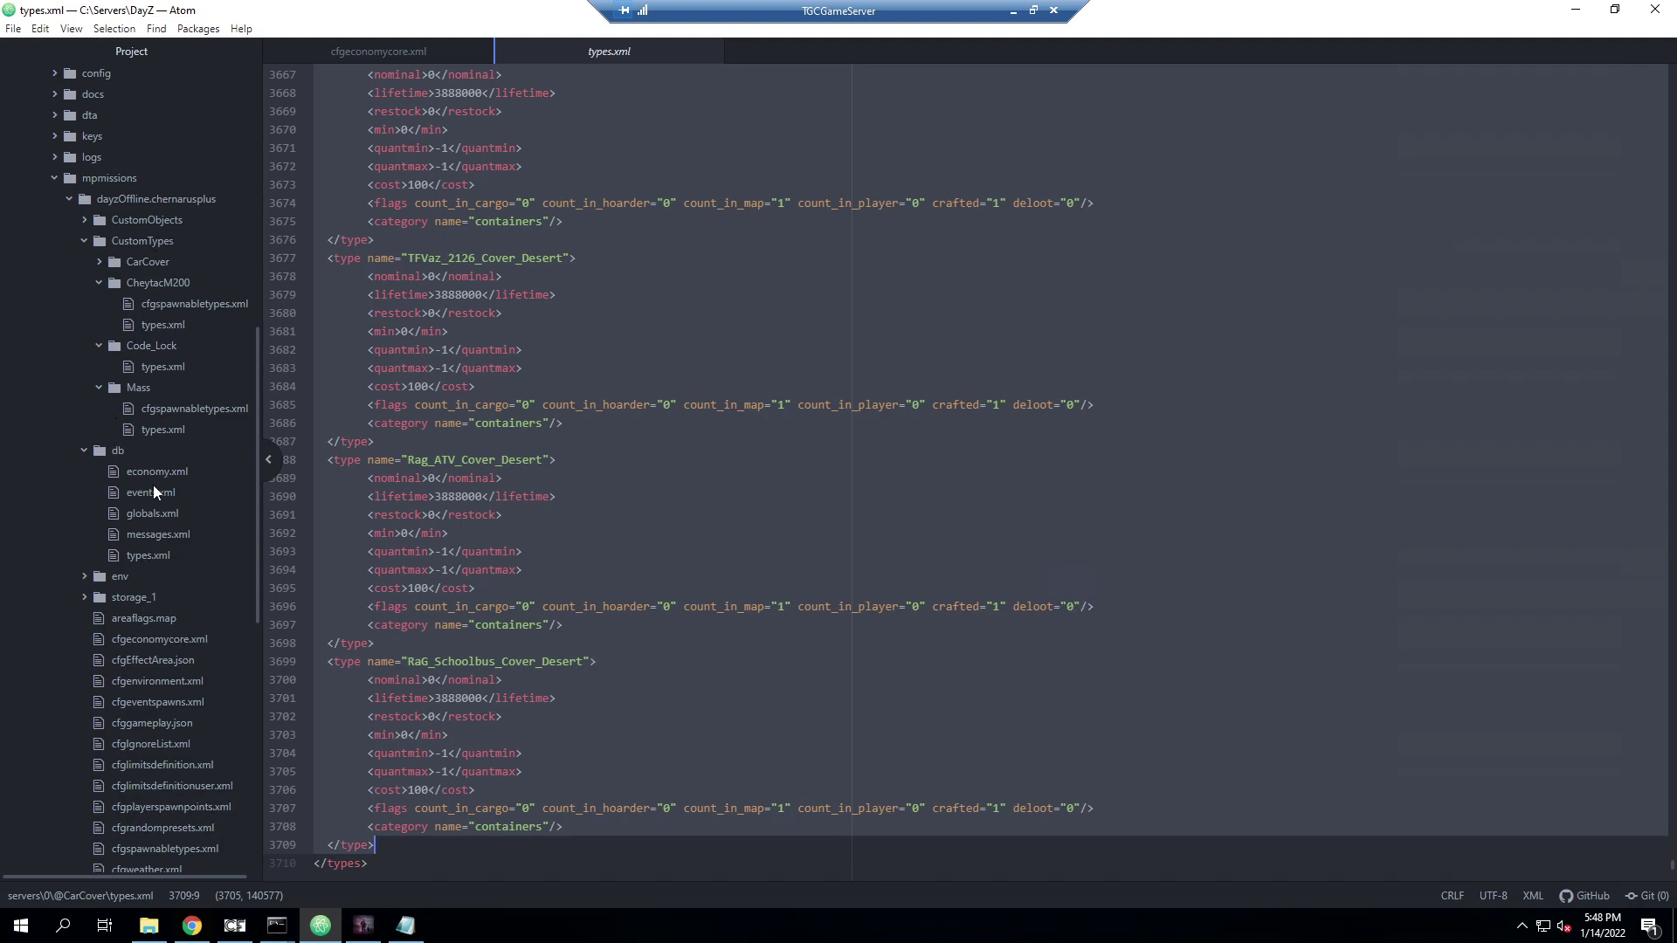
# Open the mission's db types.xml, undo the blank lines after <types>, and close it
pyautogui.click(138, 557)
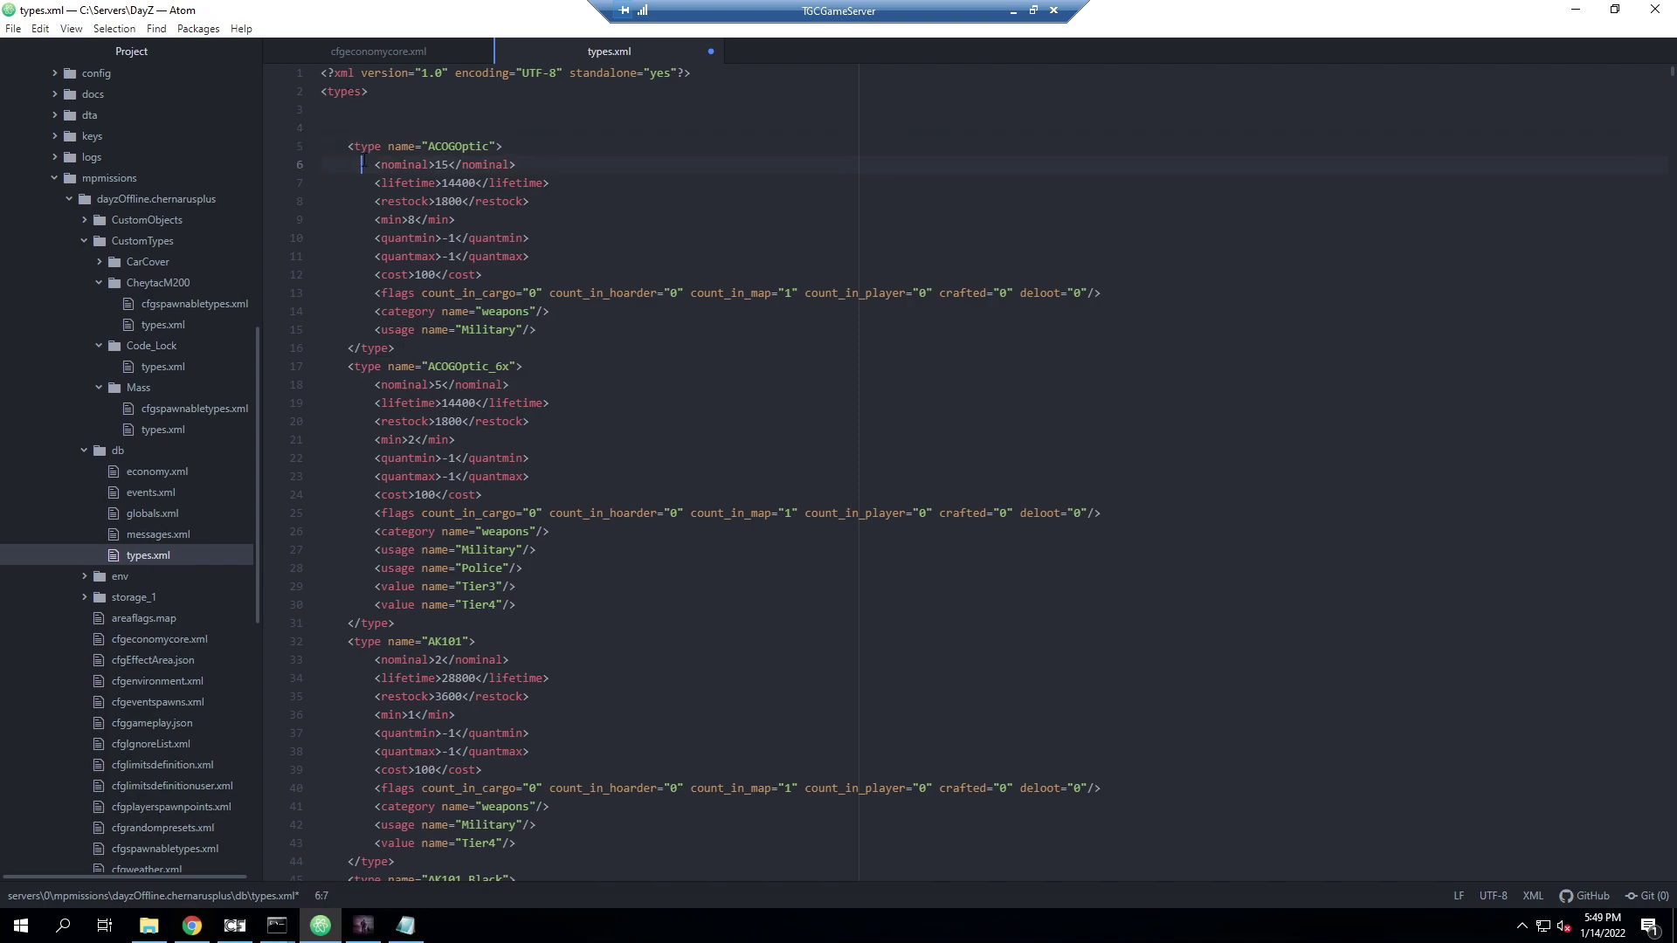
pyautogui.click(408, 402)
pyautogui.click(402, 129)
pyautogui.hotkey('ctrl', 'z')
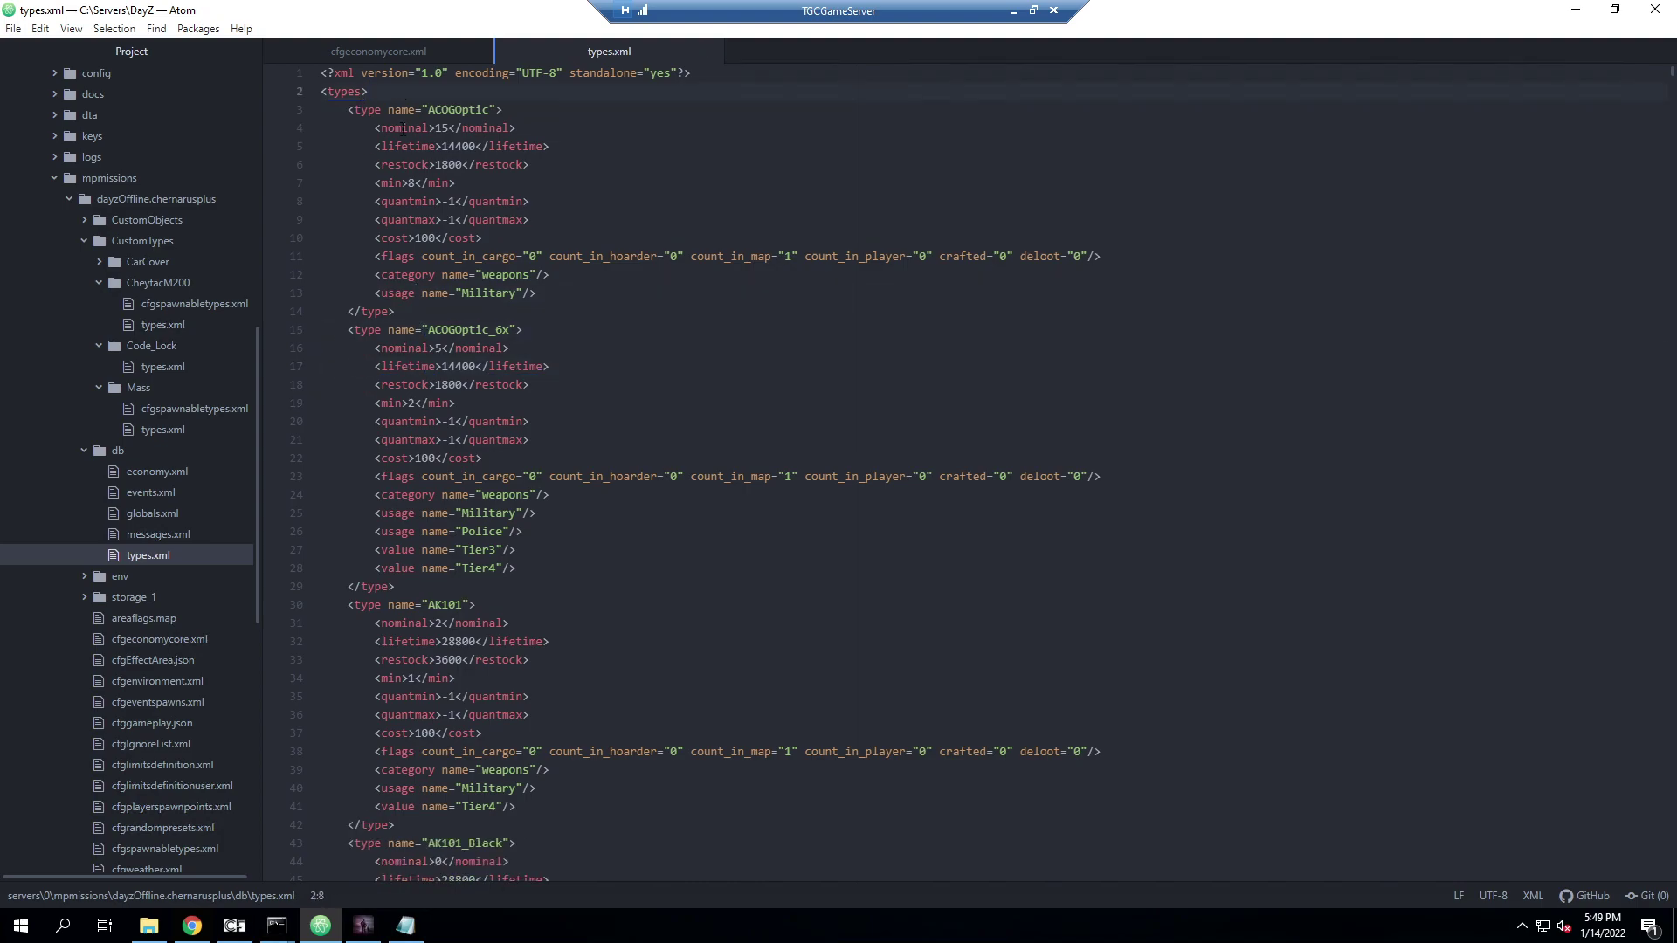
pyautogui.click(710, 52)
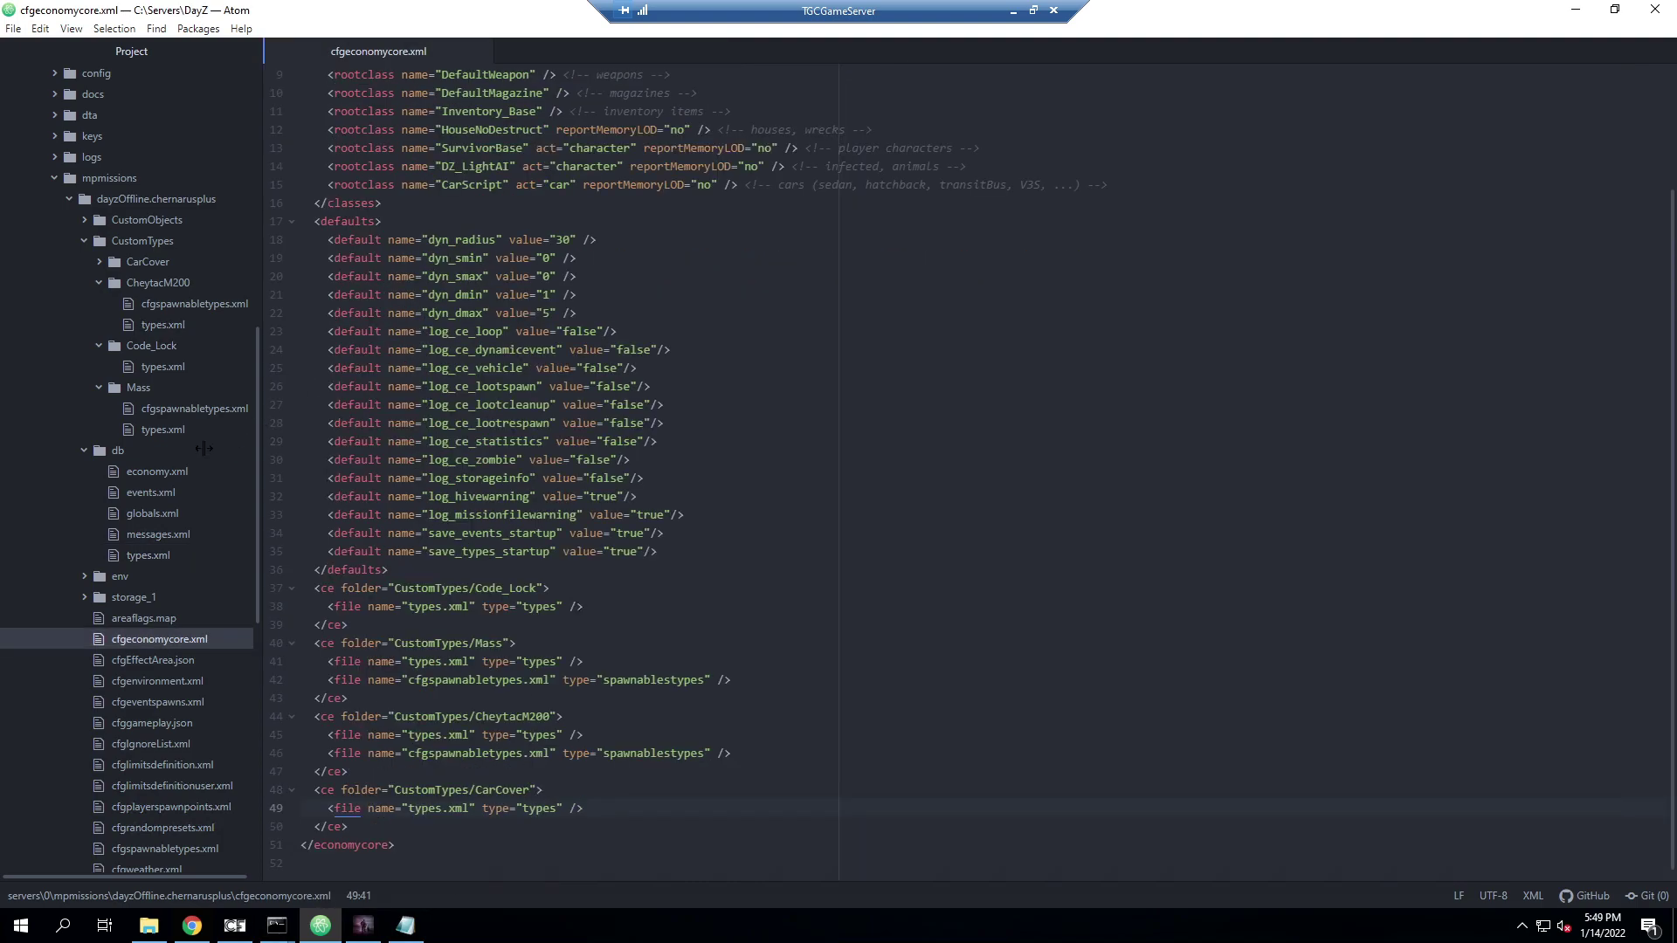
pyautogui.scroll(5, 152, 436)
pyautogui.scroll(-5, 148, 617)
# Close cfgeconomycore.xml, collapse db, Mass, Code_Lock and CheytacM200, and open CarCover's types.xml
pyautogui.click(480, 51)
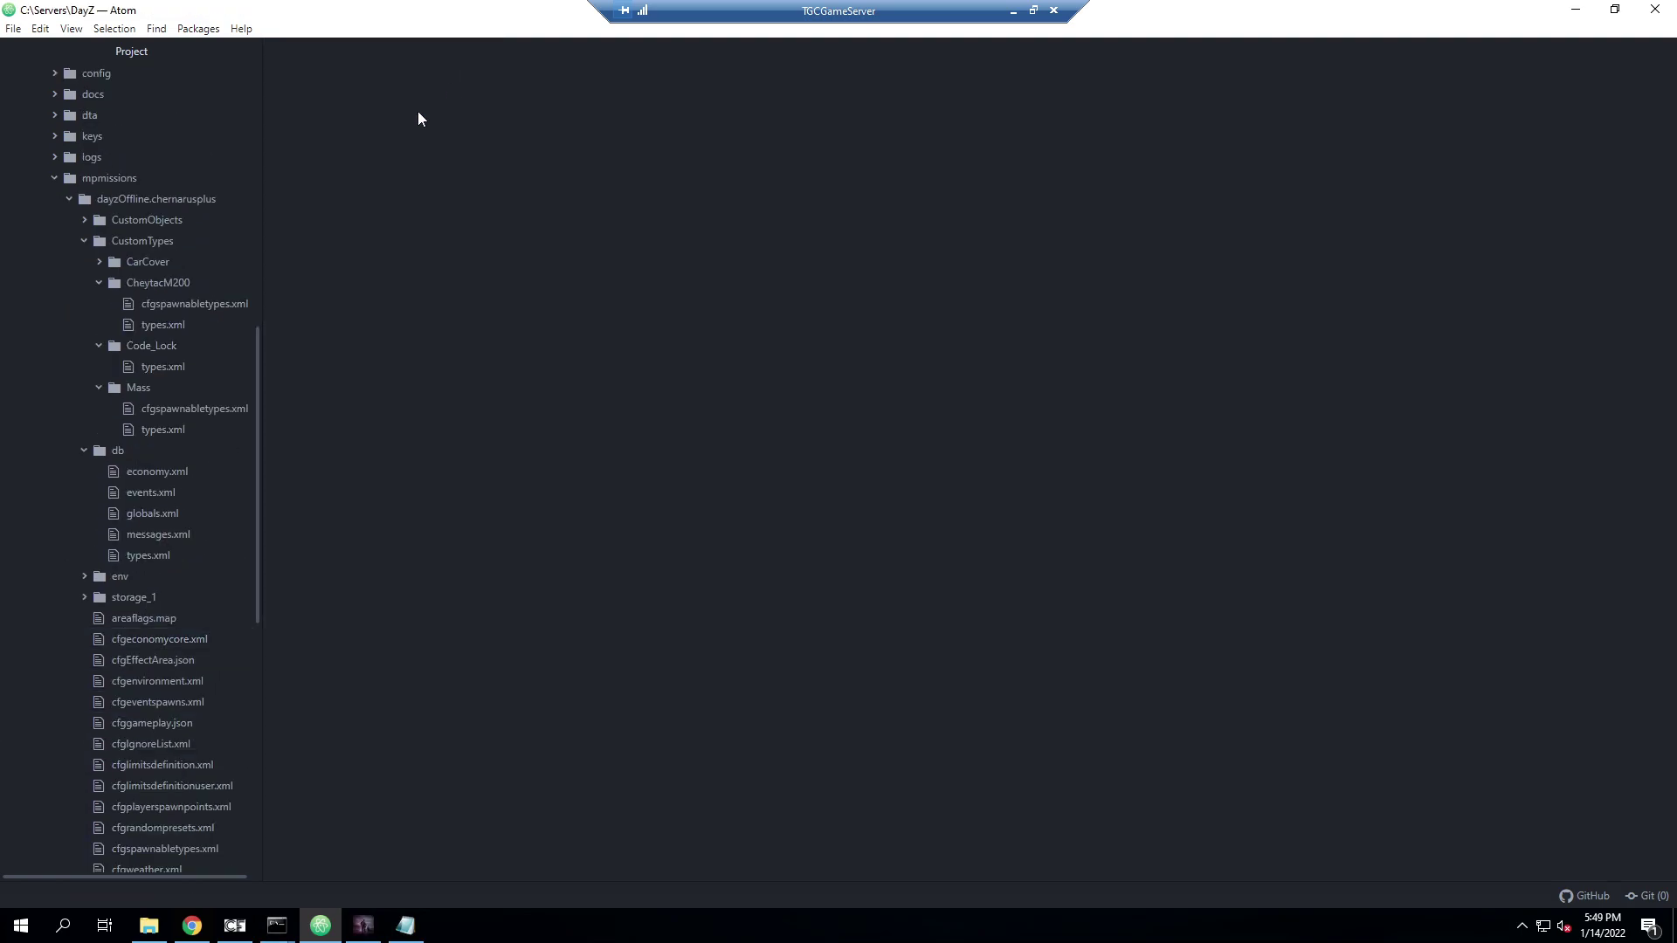
pyautogui.click(82, 450)
pyautogui.click(100, 386)
pyautogui.click(97, 347)
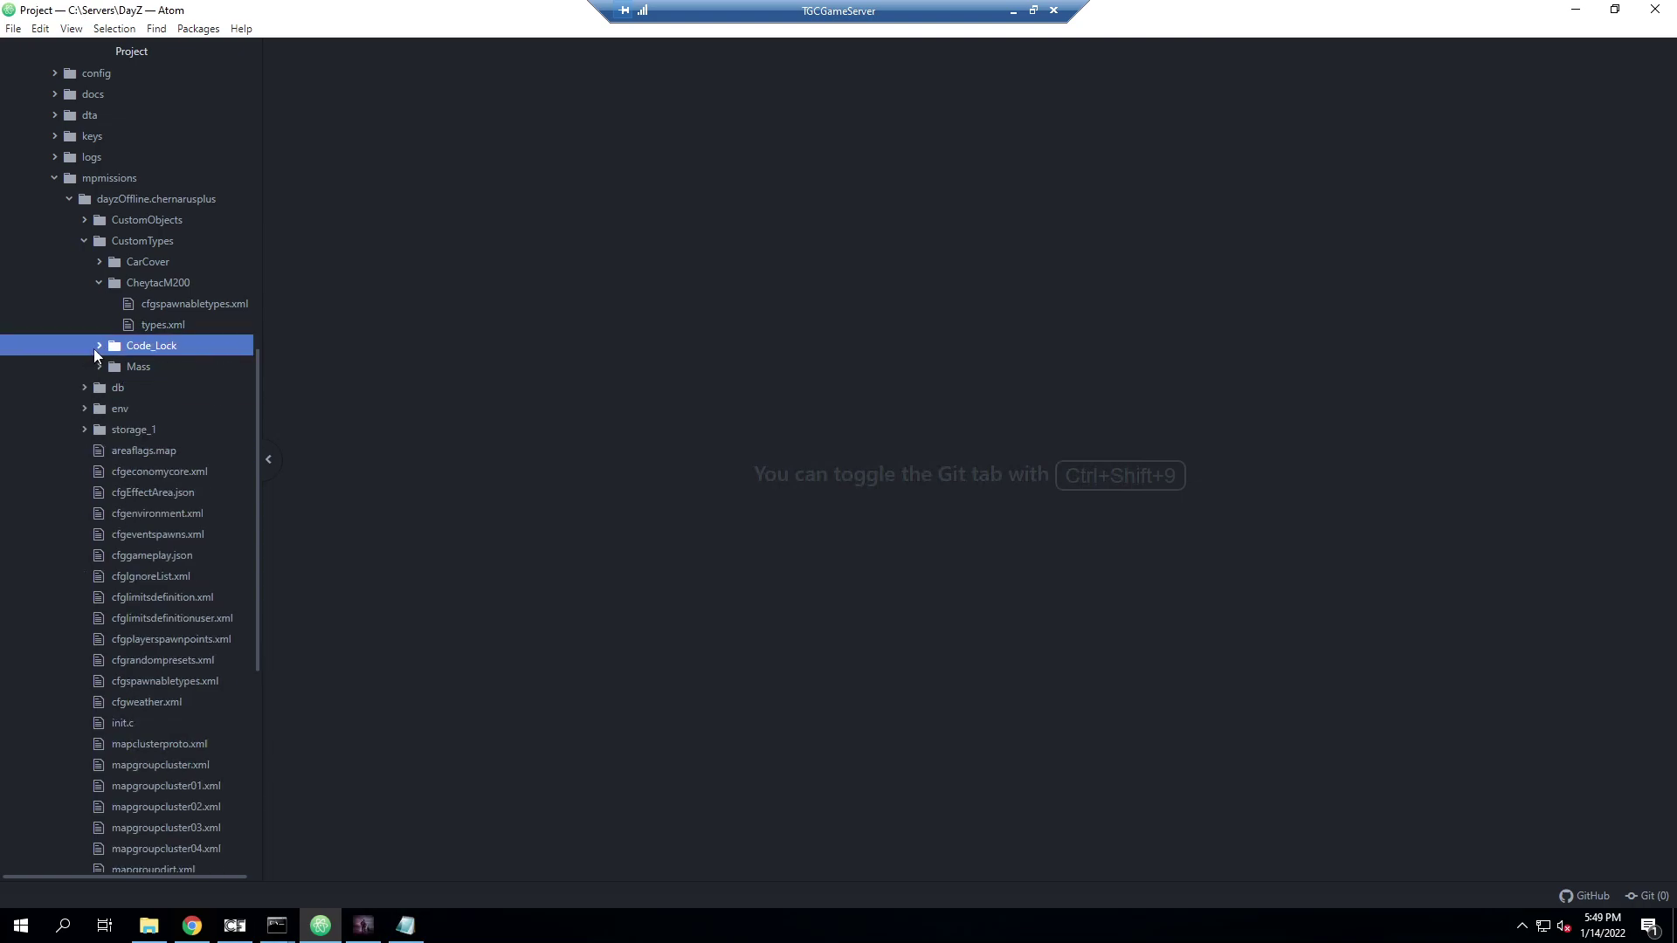
pyautogui.click(93, 277)
pyautogui.click(96, 265)
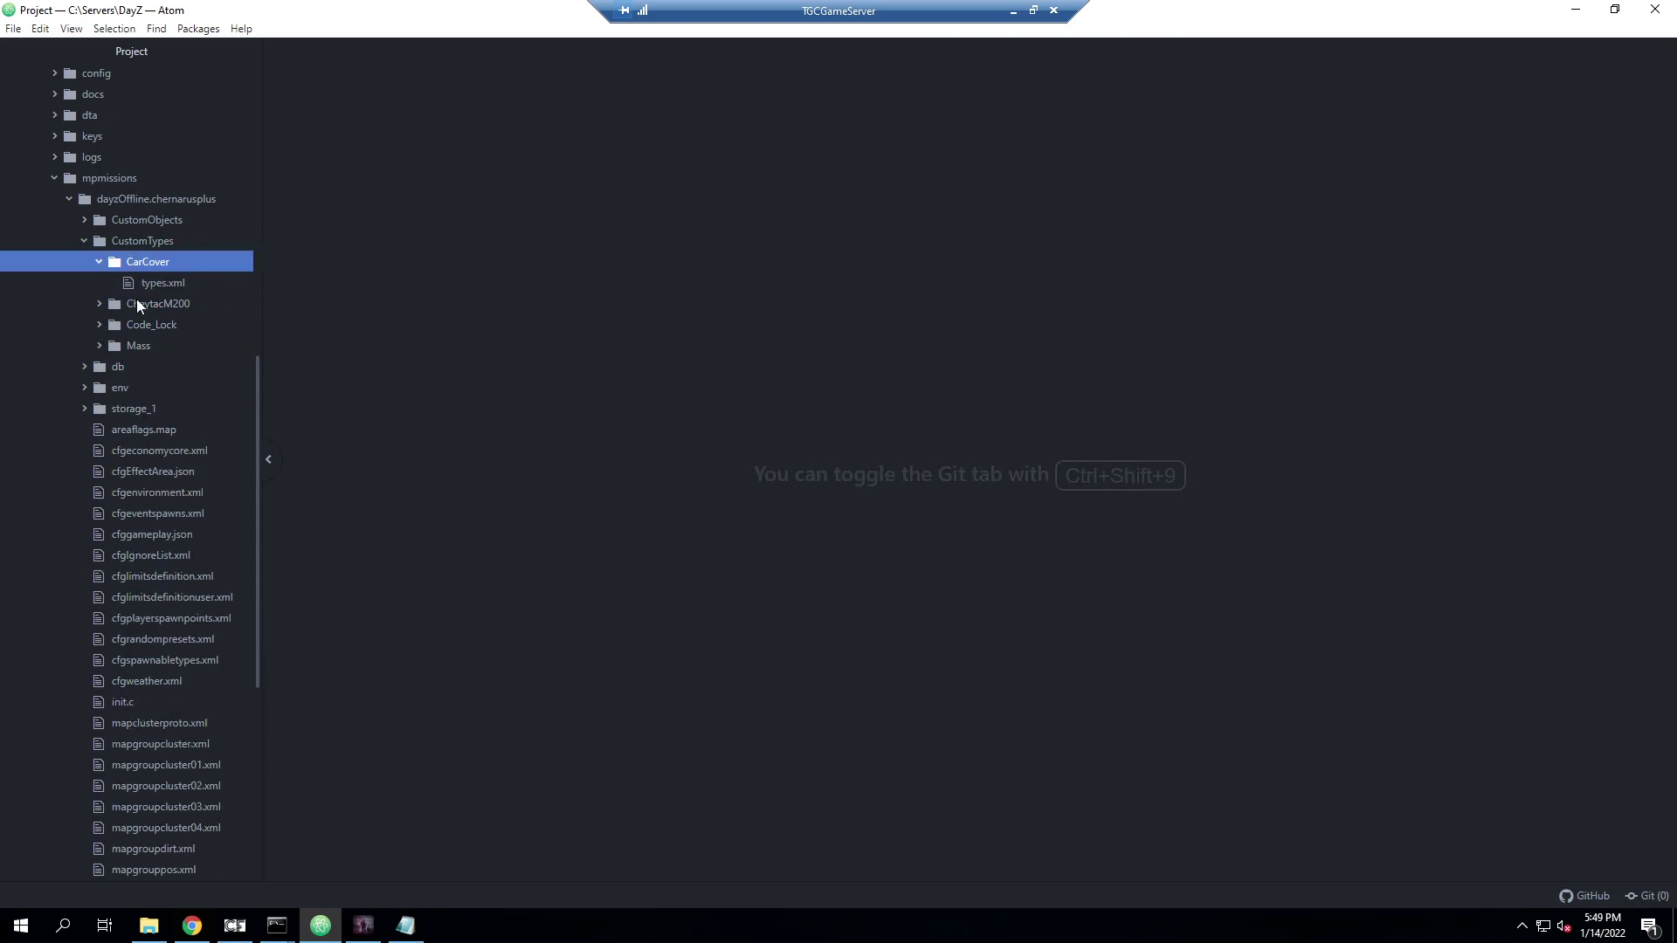
pyautogui.click(134, 283)
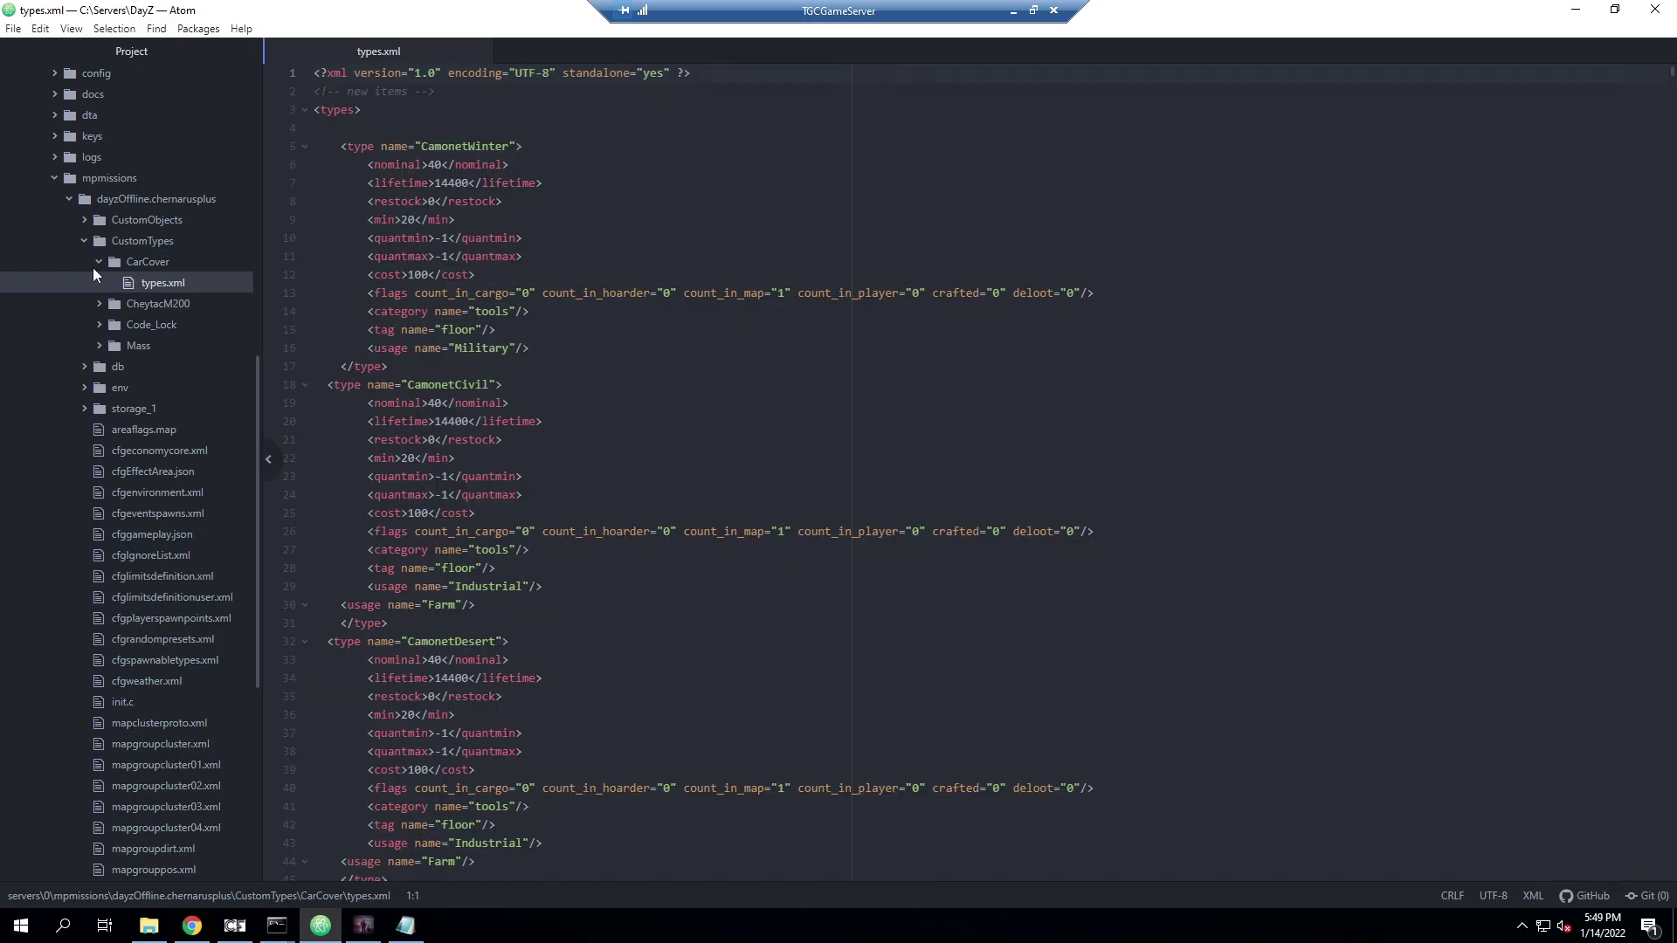
# Review the CarCover types.xml contents and expand the server profiles folder
pyautogui.scroll(3, 131, 315)
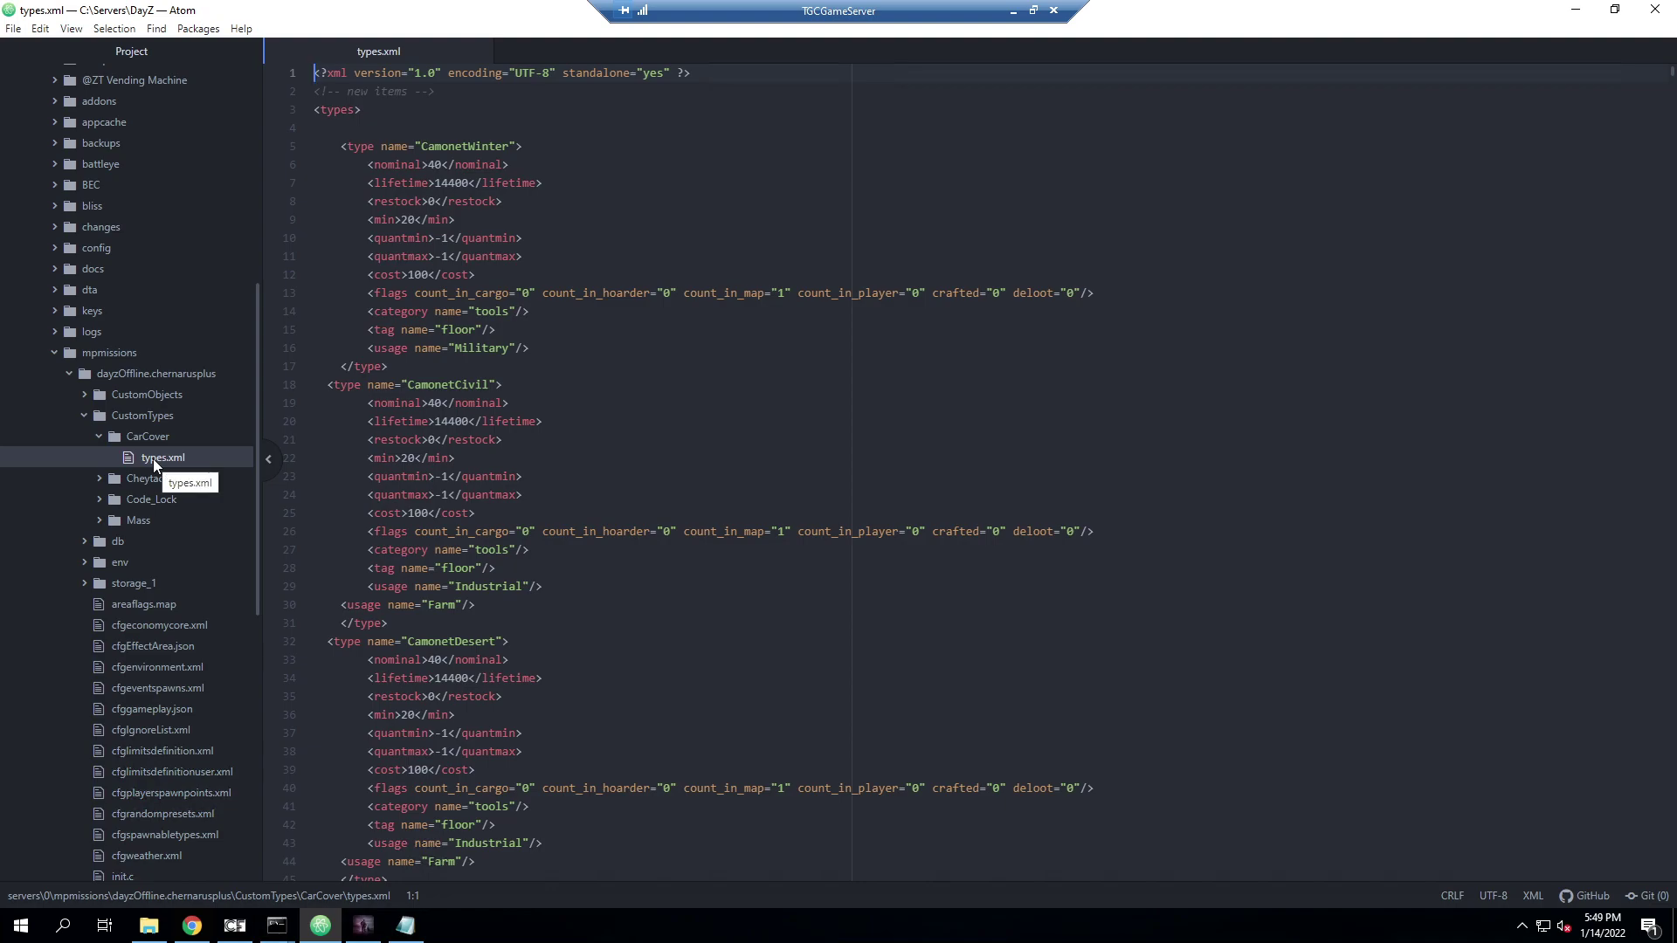
pyautogui.scroll(-2, 151, 461)
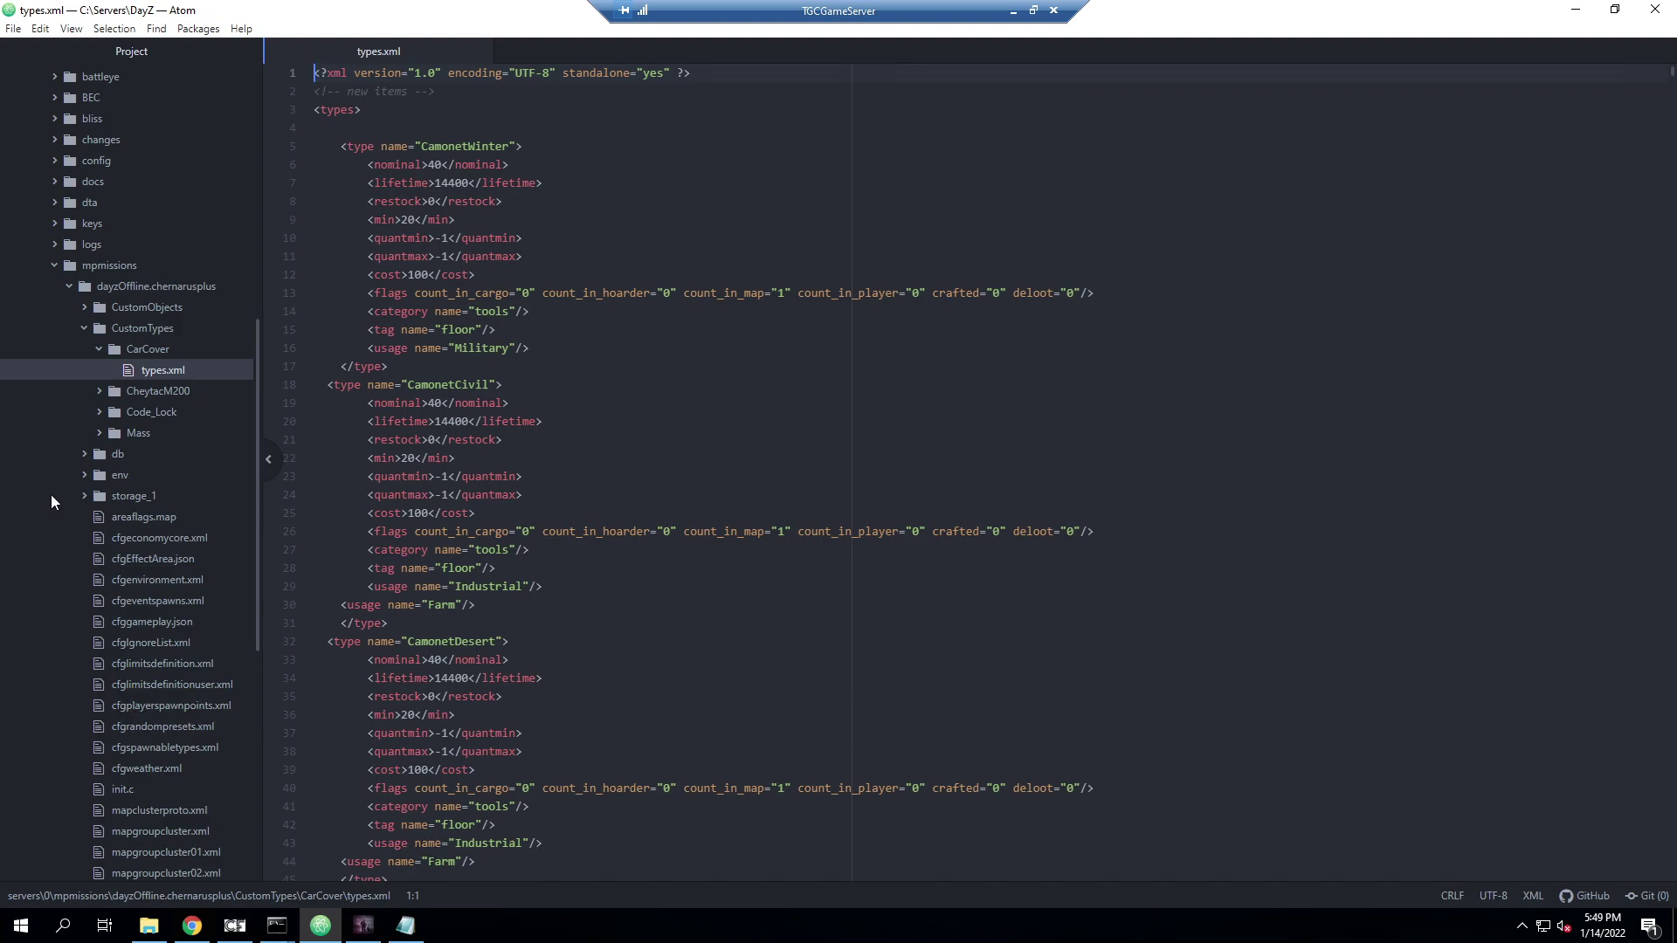
pyautogui.scroll(3, 54, 441)
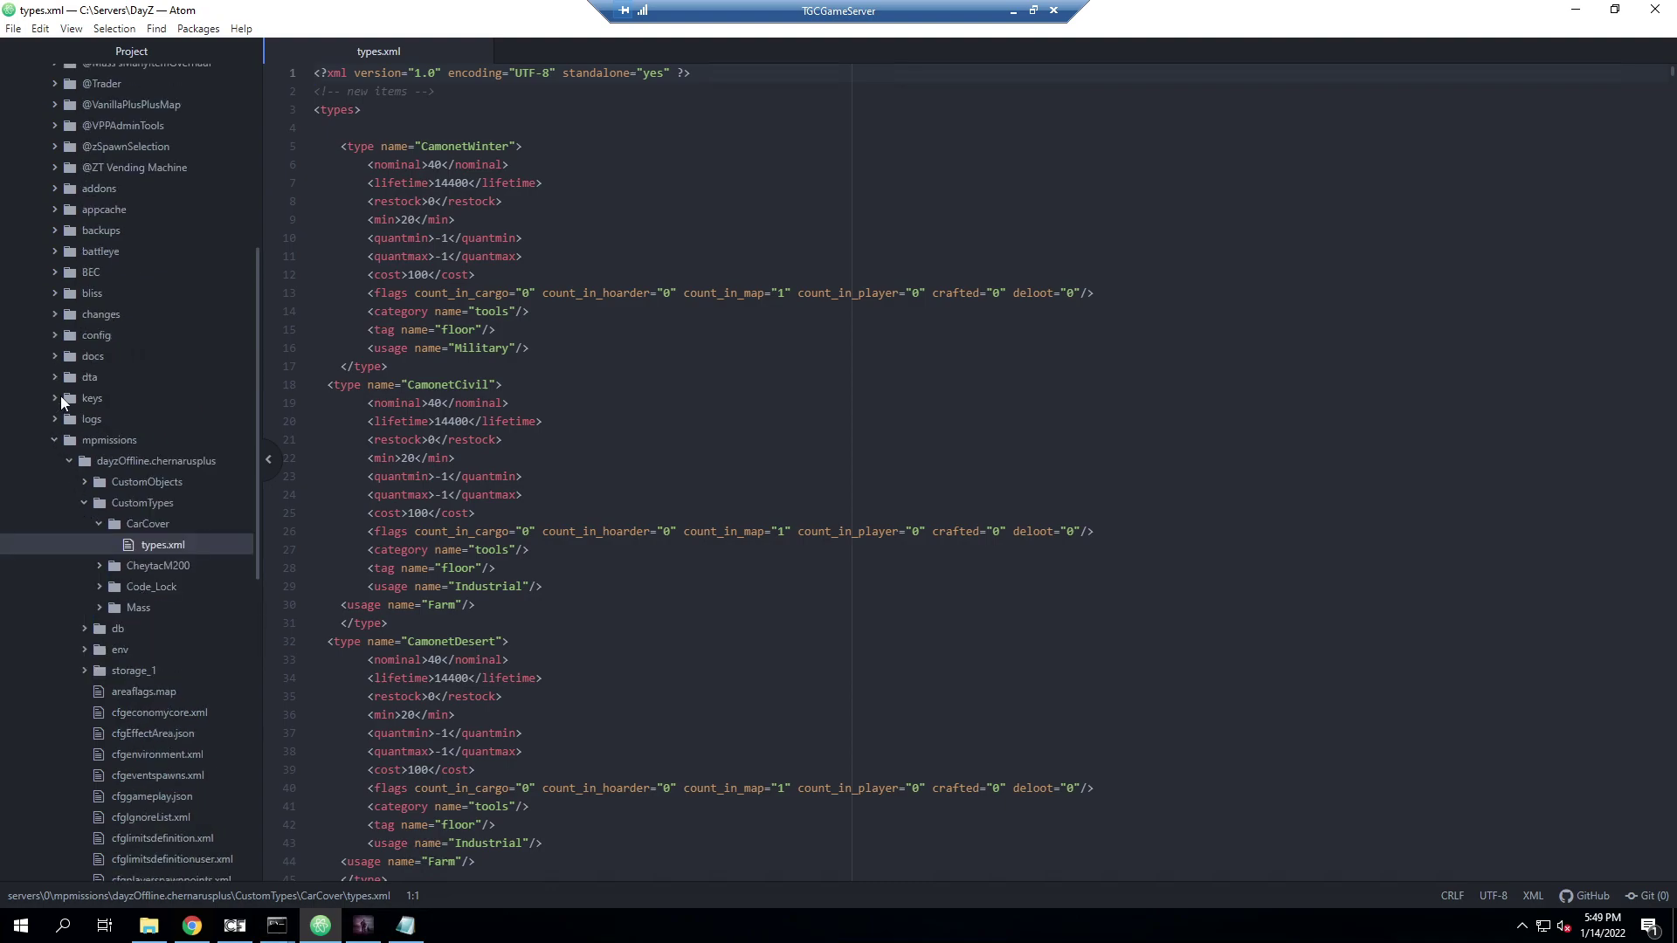
pyautogui.scroll(2, 55, 401)
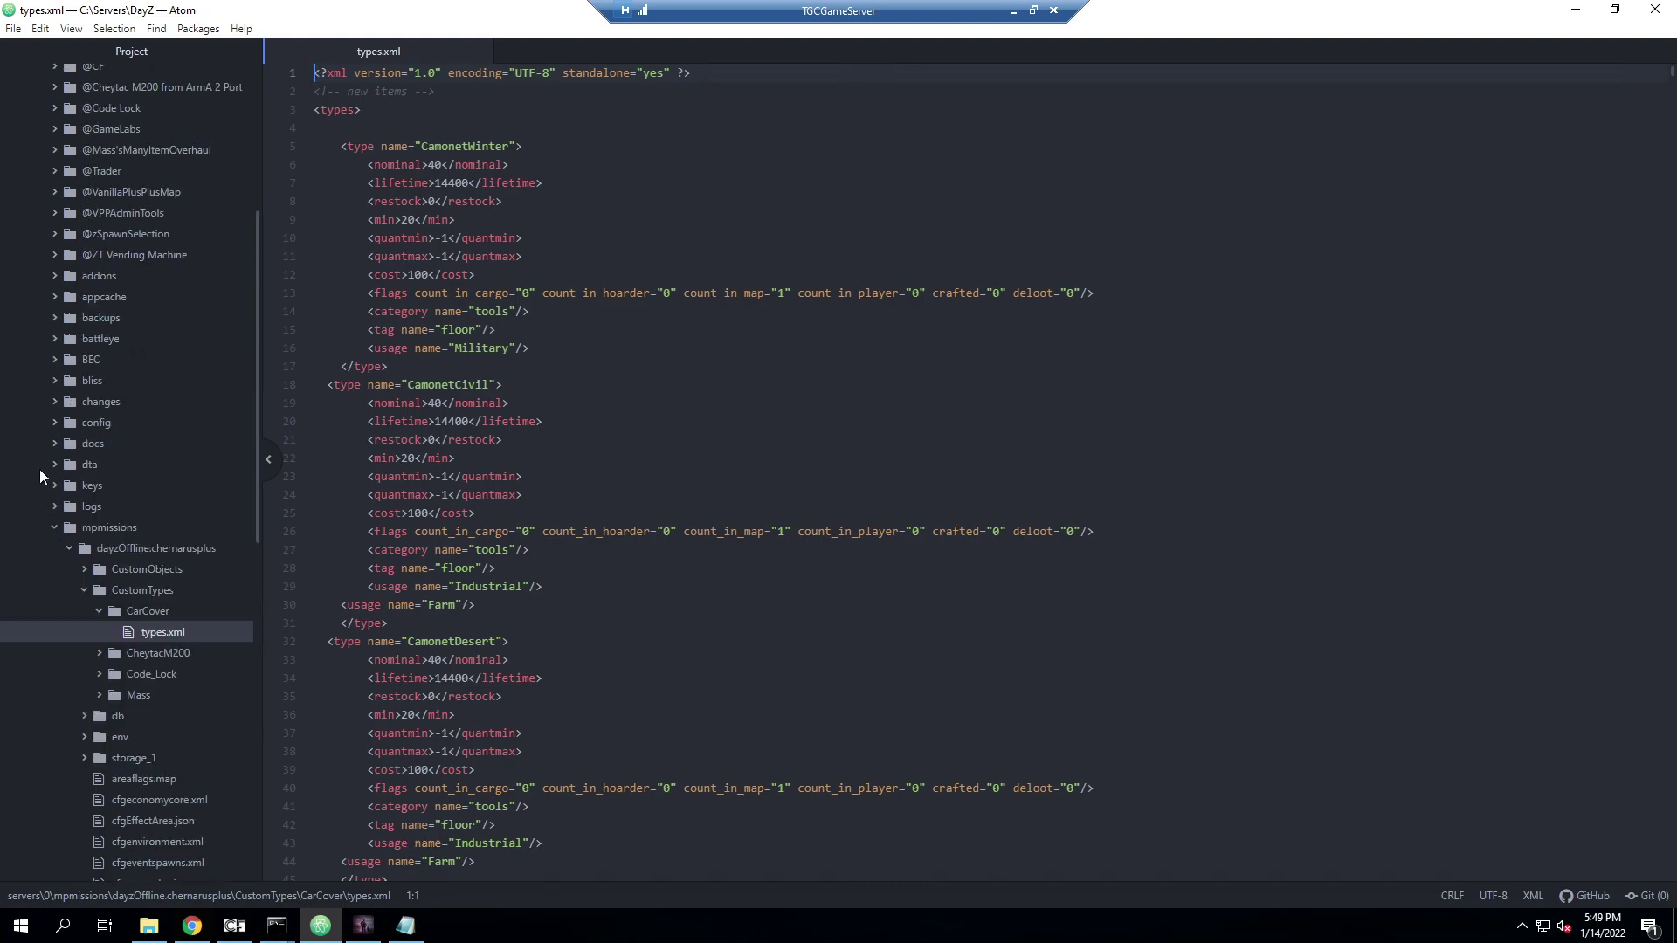
pyautogui.scroll(-7, 59, 485)
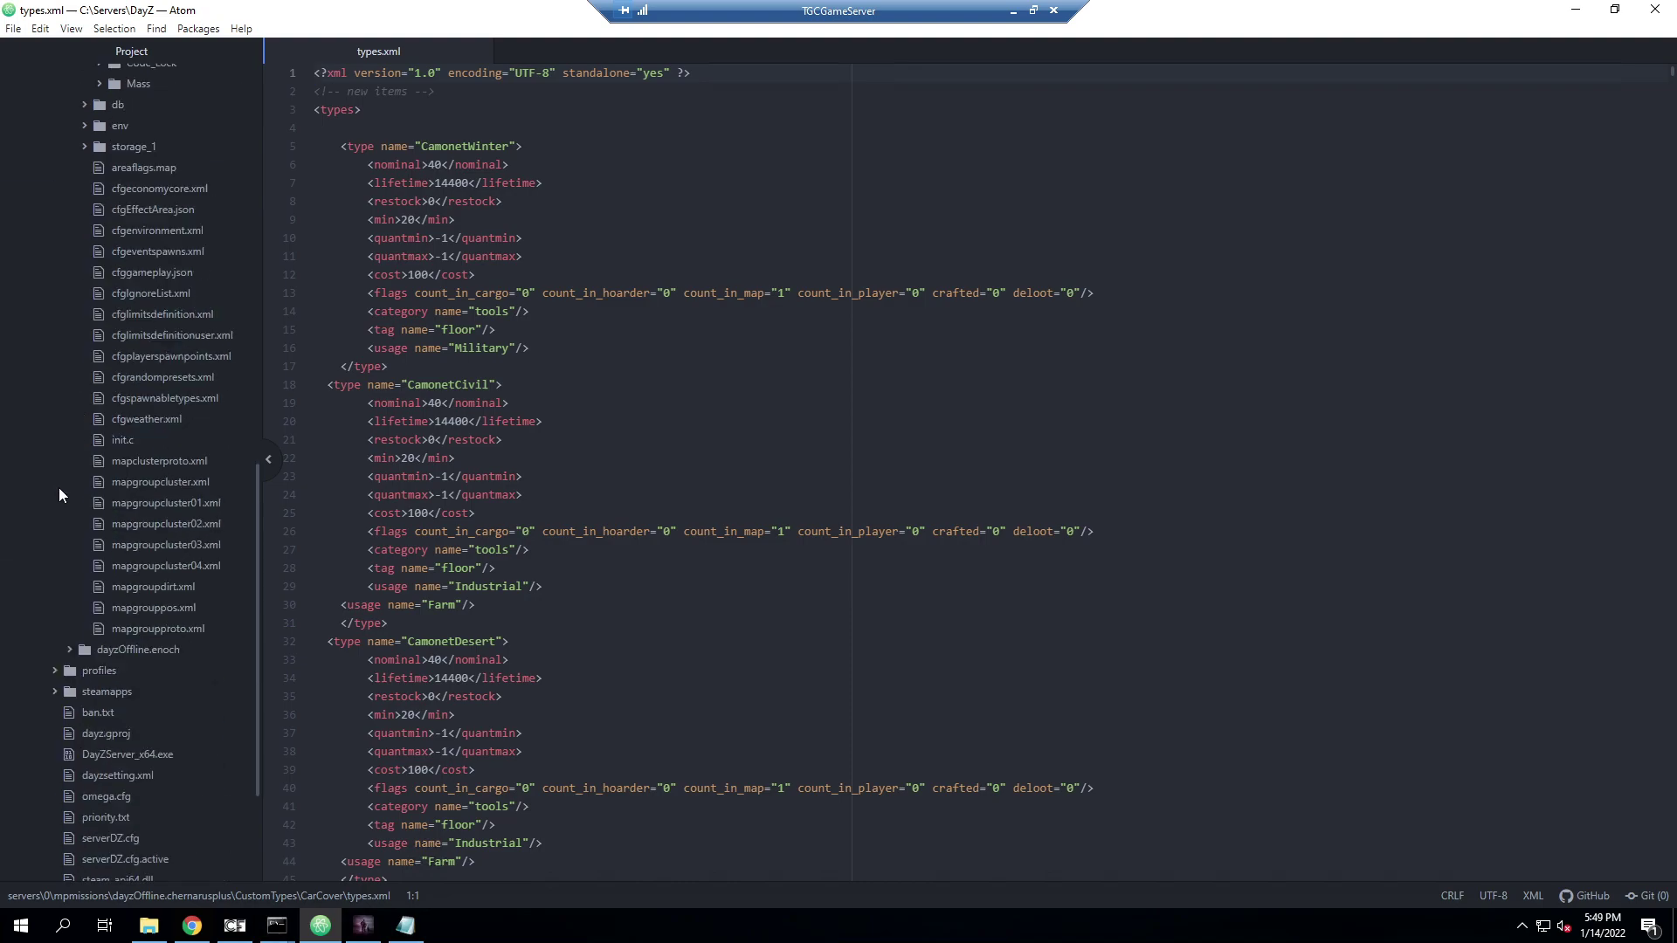
pyautogui.scroll(-2, 60, 487)
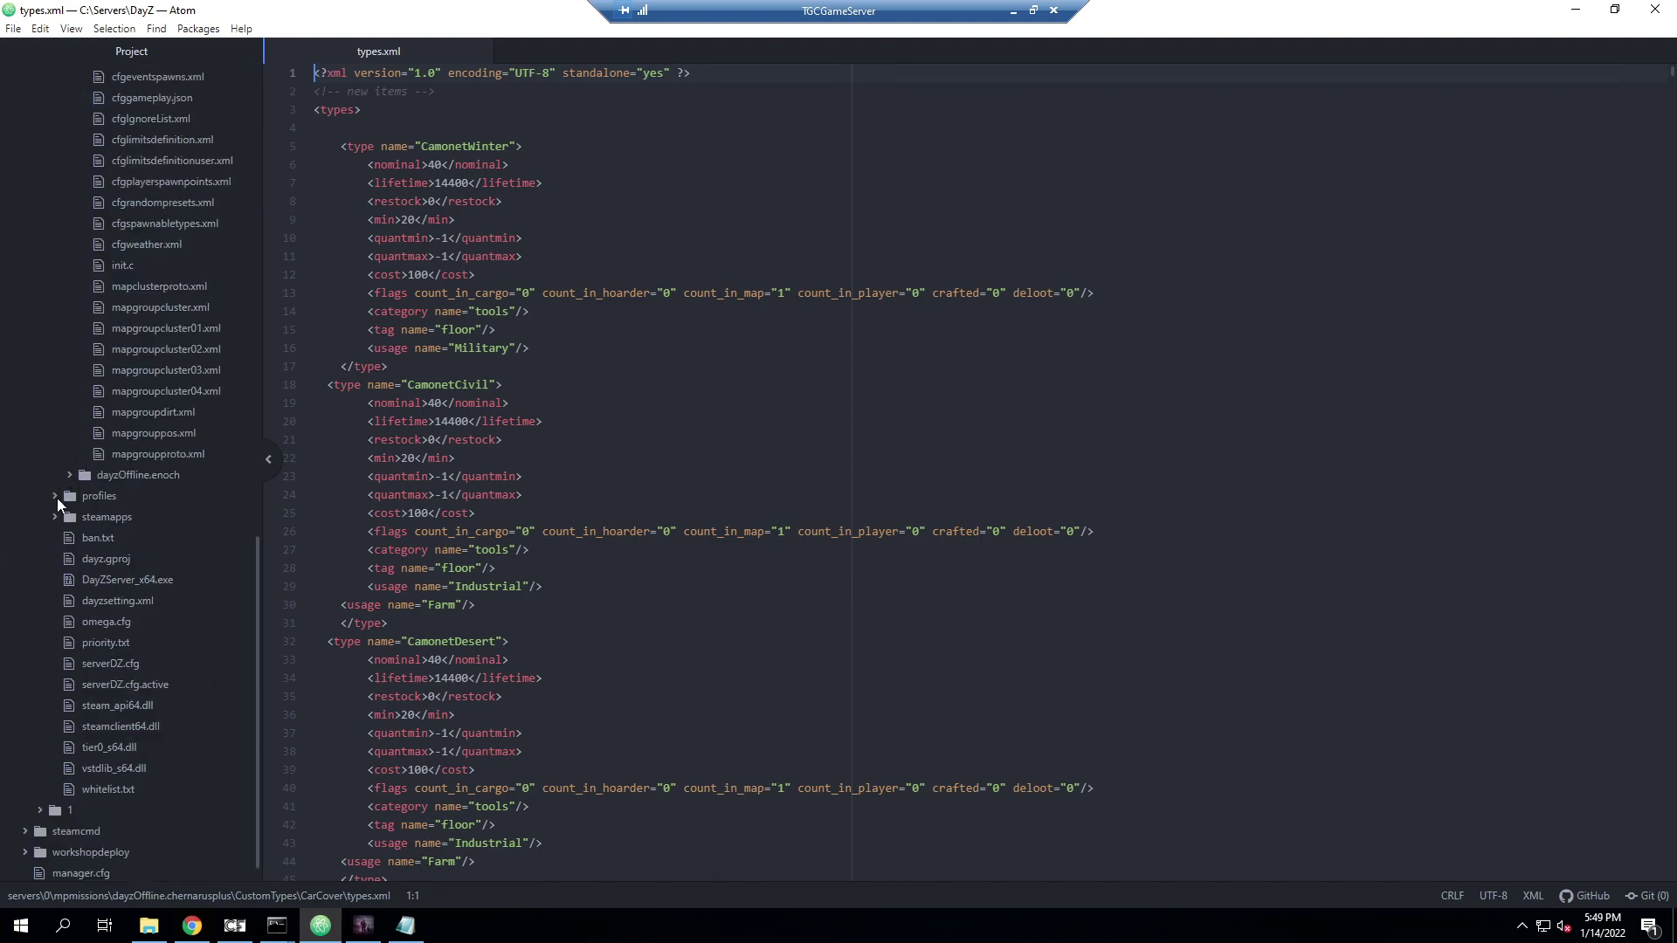
pyautogui.click(54, 496)
pyautogui.scroll(-2, 83, 536)
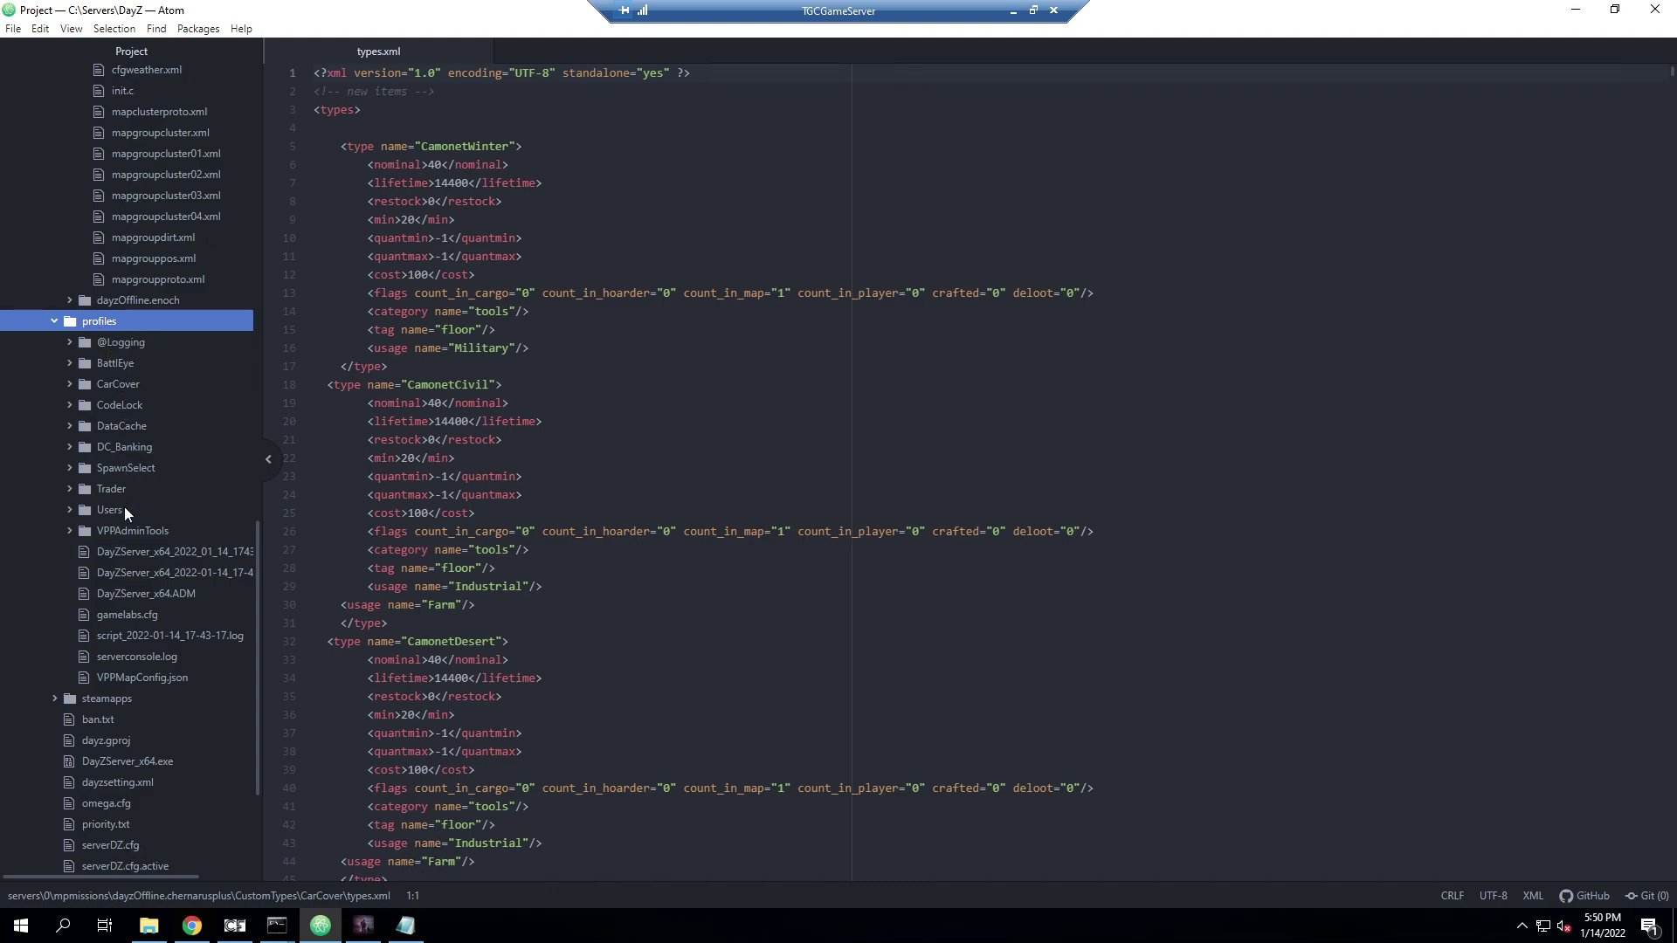
# Open Trader/TraderConfig.txt and search for "vehicle" to reach the Vehicles Trader section
pyautogui.click(71, 490)
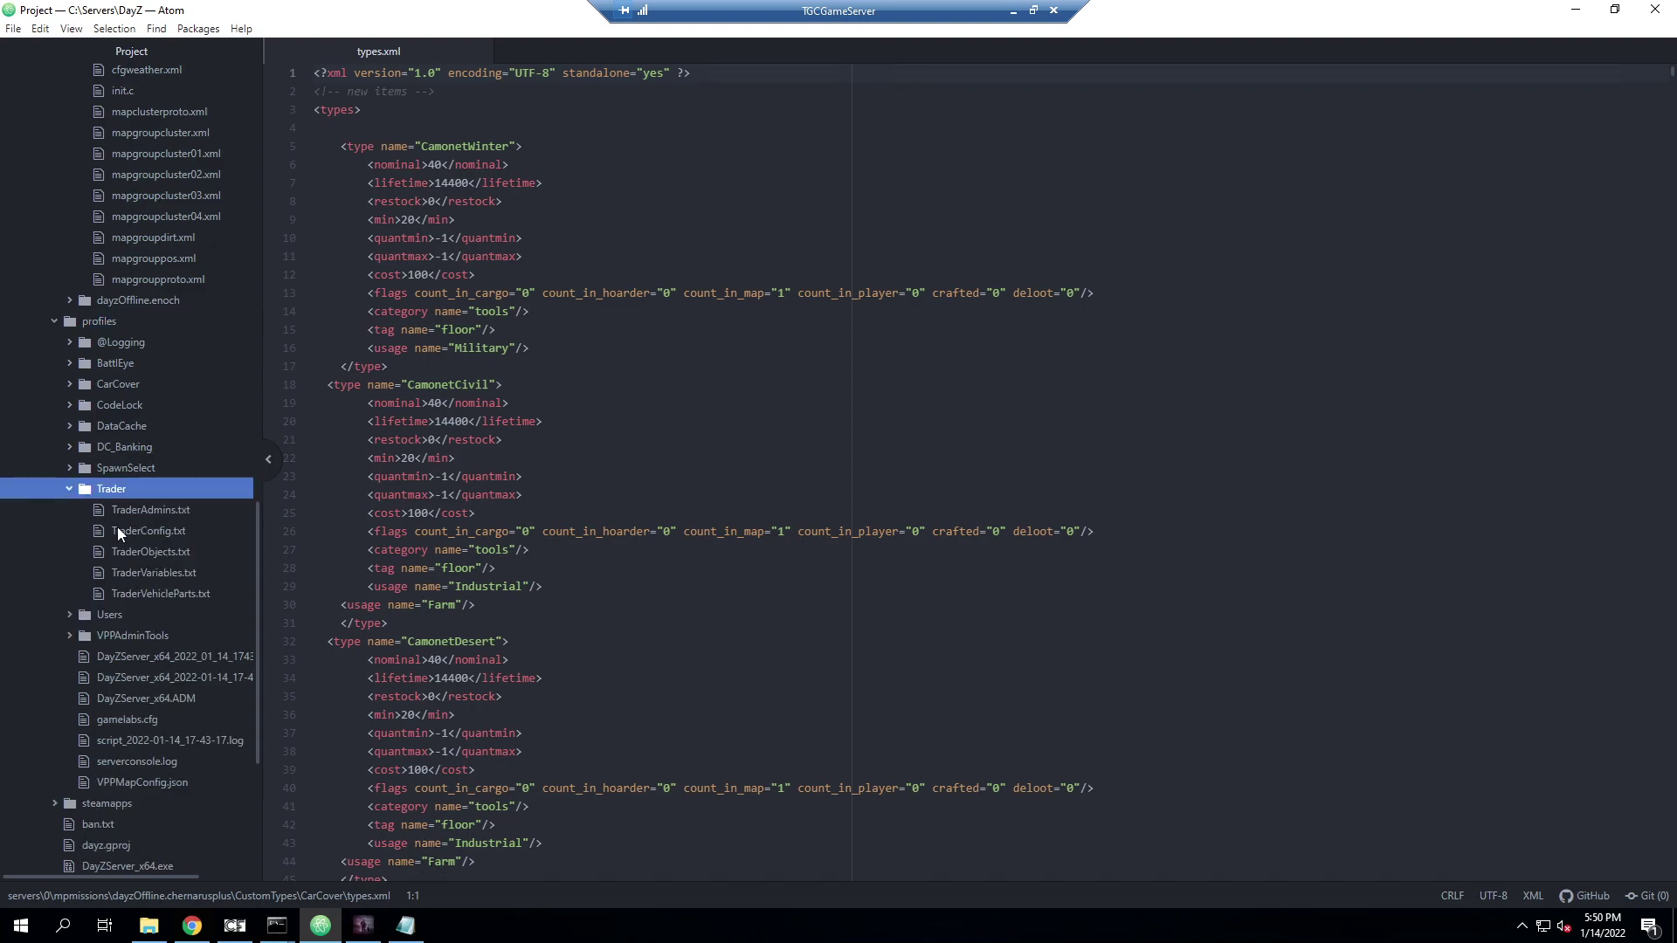
pyautogui.click(143, 532)
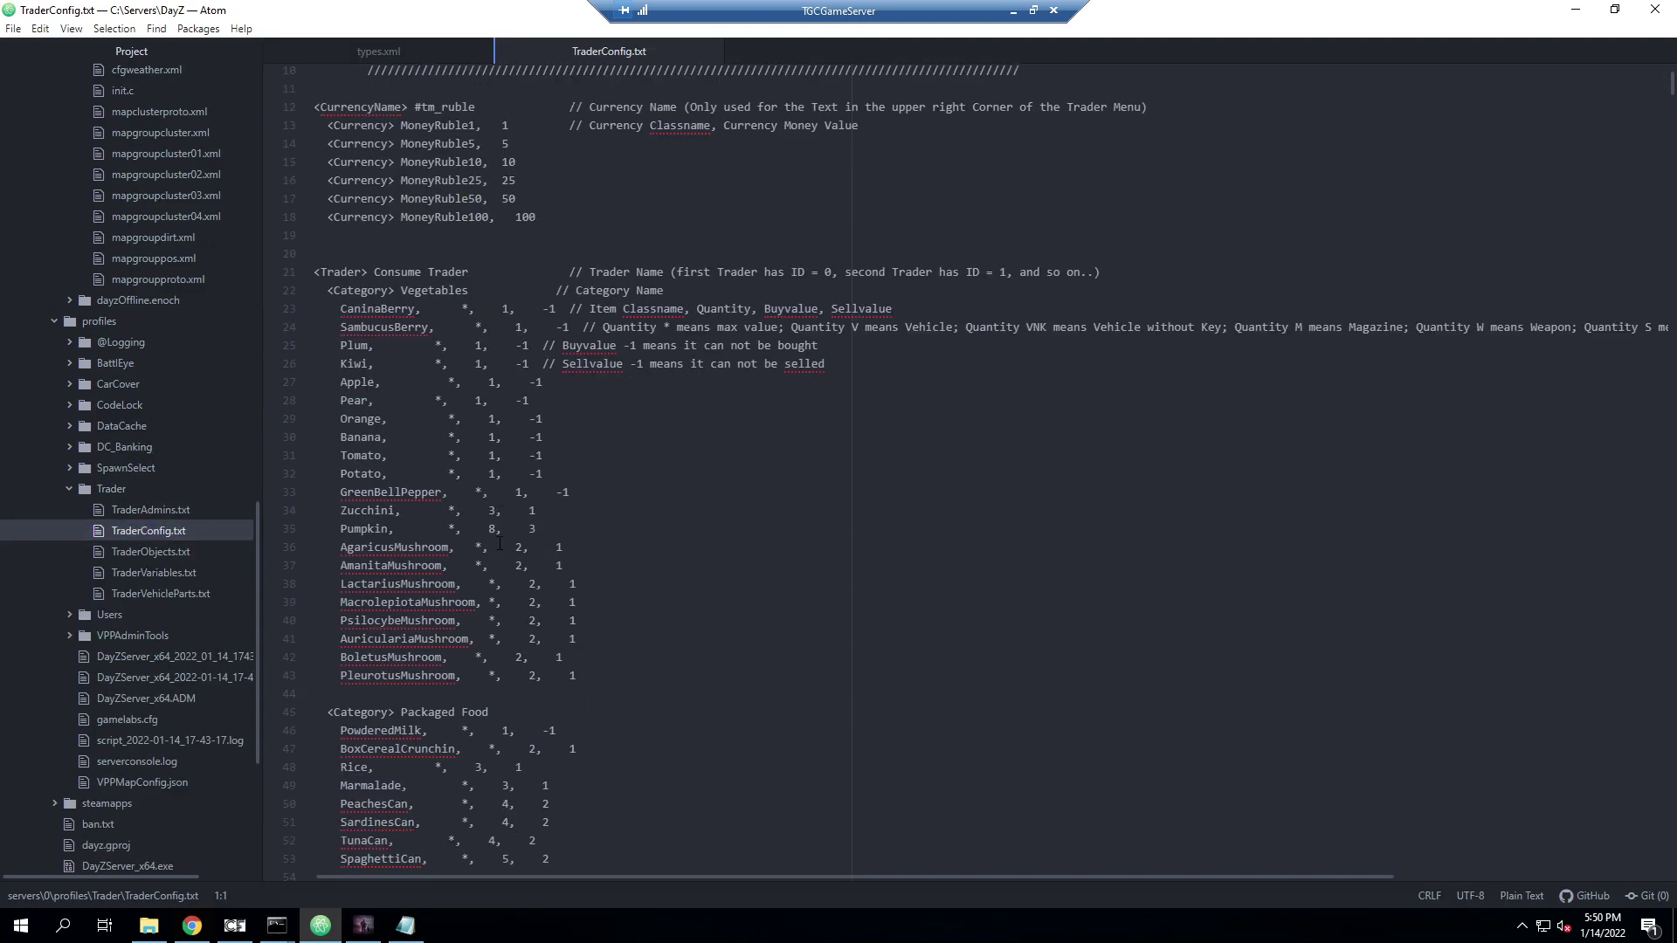
pyautogui.hotkey('ctrl', 'f')
pyautogui.press('BackSpace')
pyautogui.write('vehicle')
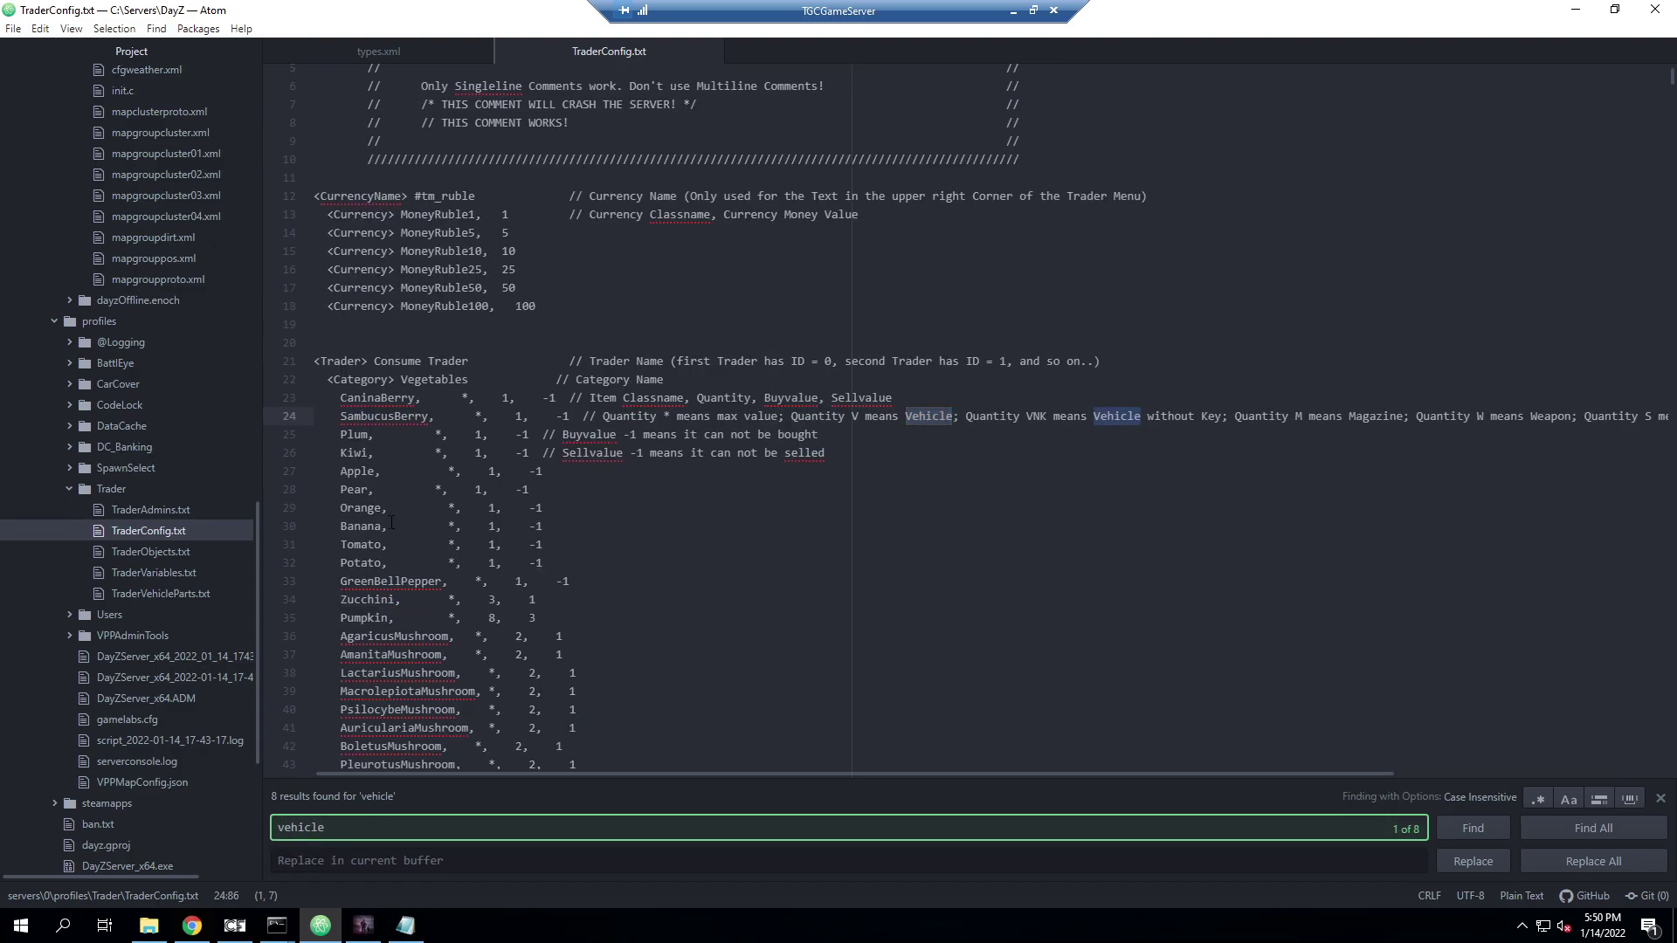
pyautogui.press('Return')
pyautogui.press('Return')
pyautogui.click(478, 423)
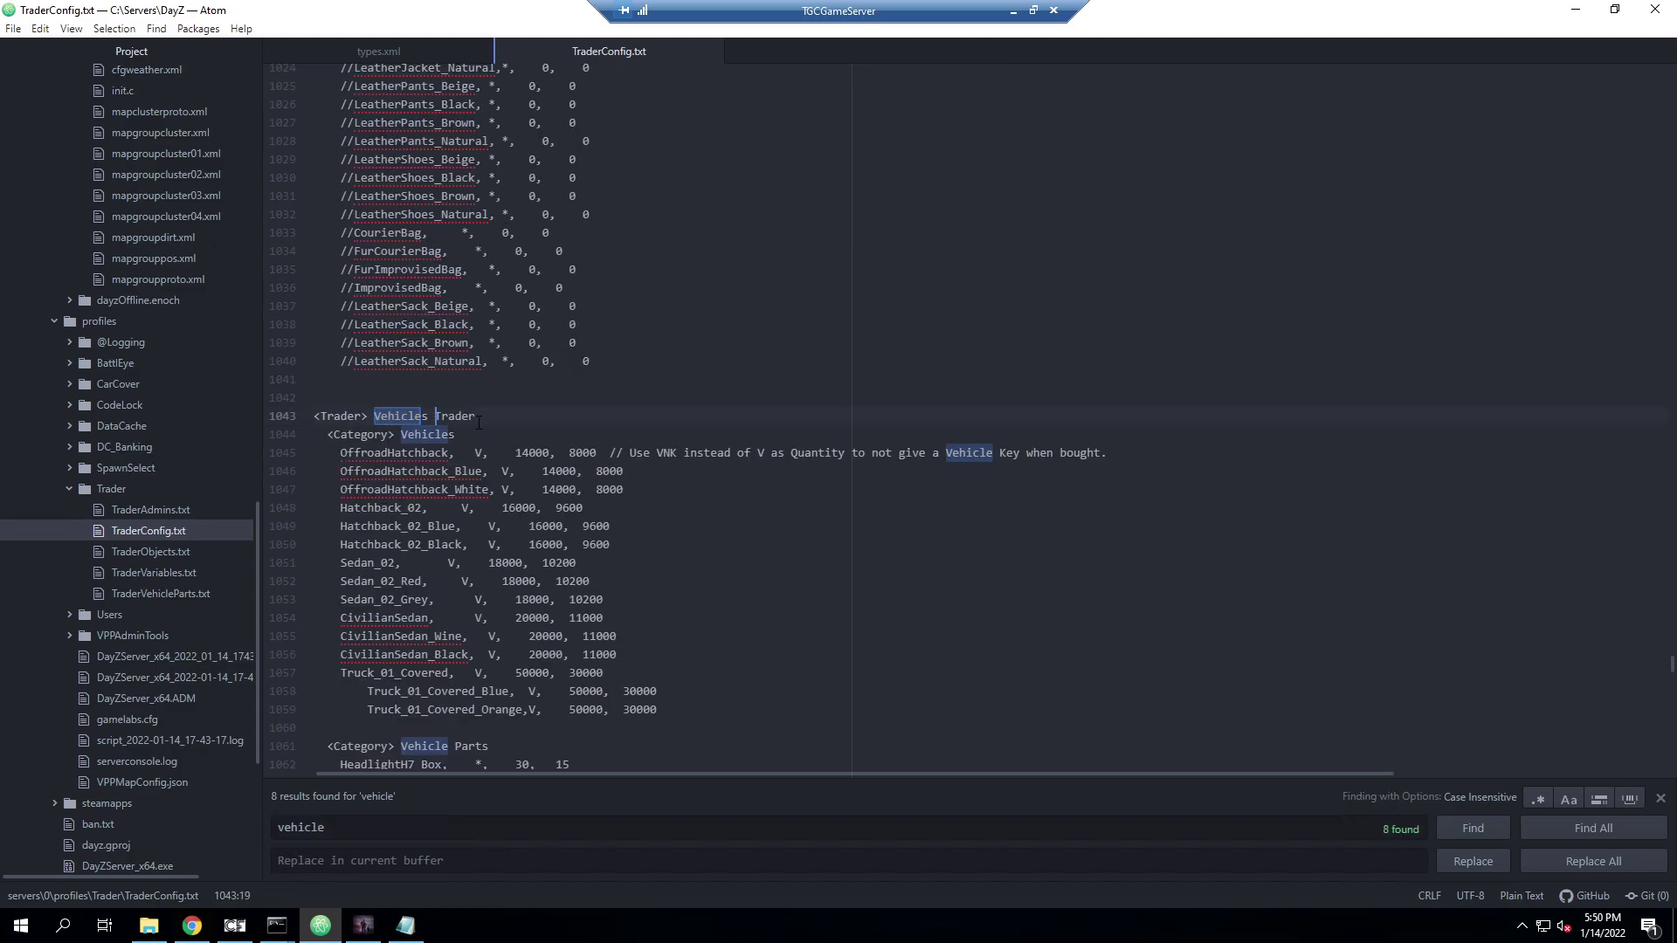
# Insert an empty line below the Vehicle Parts category on line 1061
pyautogui.scroll(-1, 478, 423)
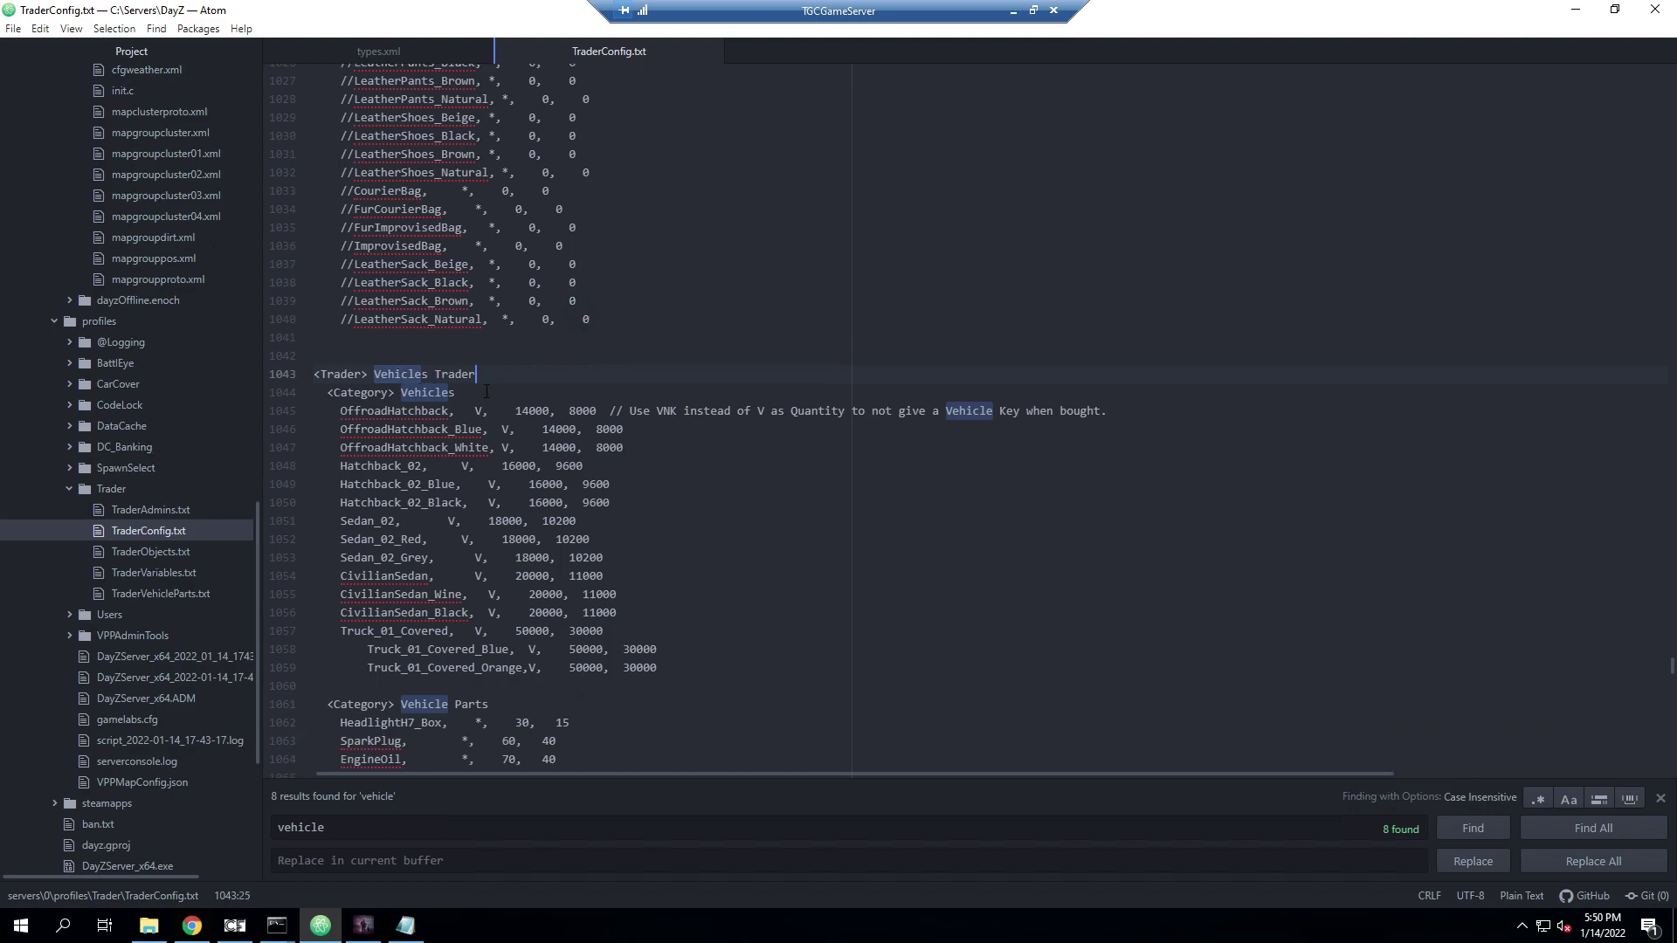
pyautogui.scroll(-2, 455, 396)
pyautogui.click(422, 309)
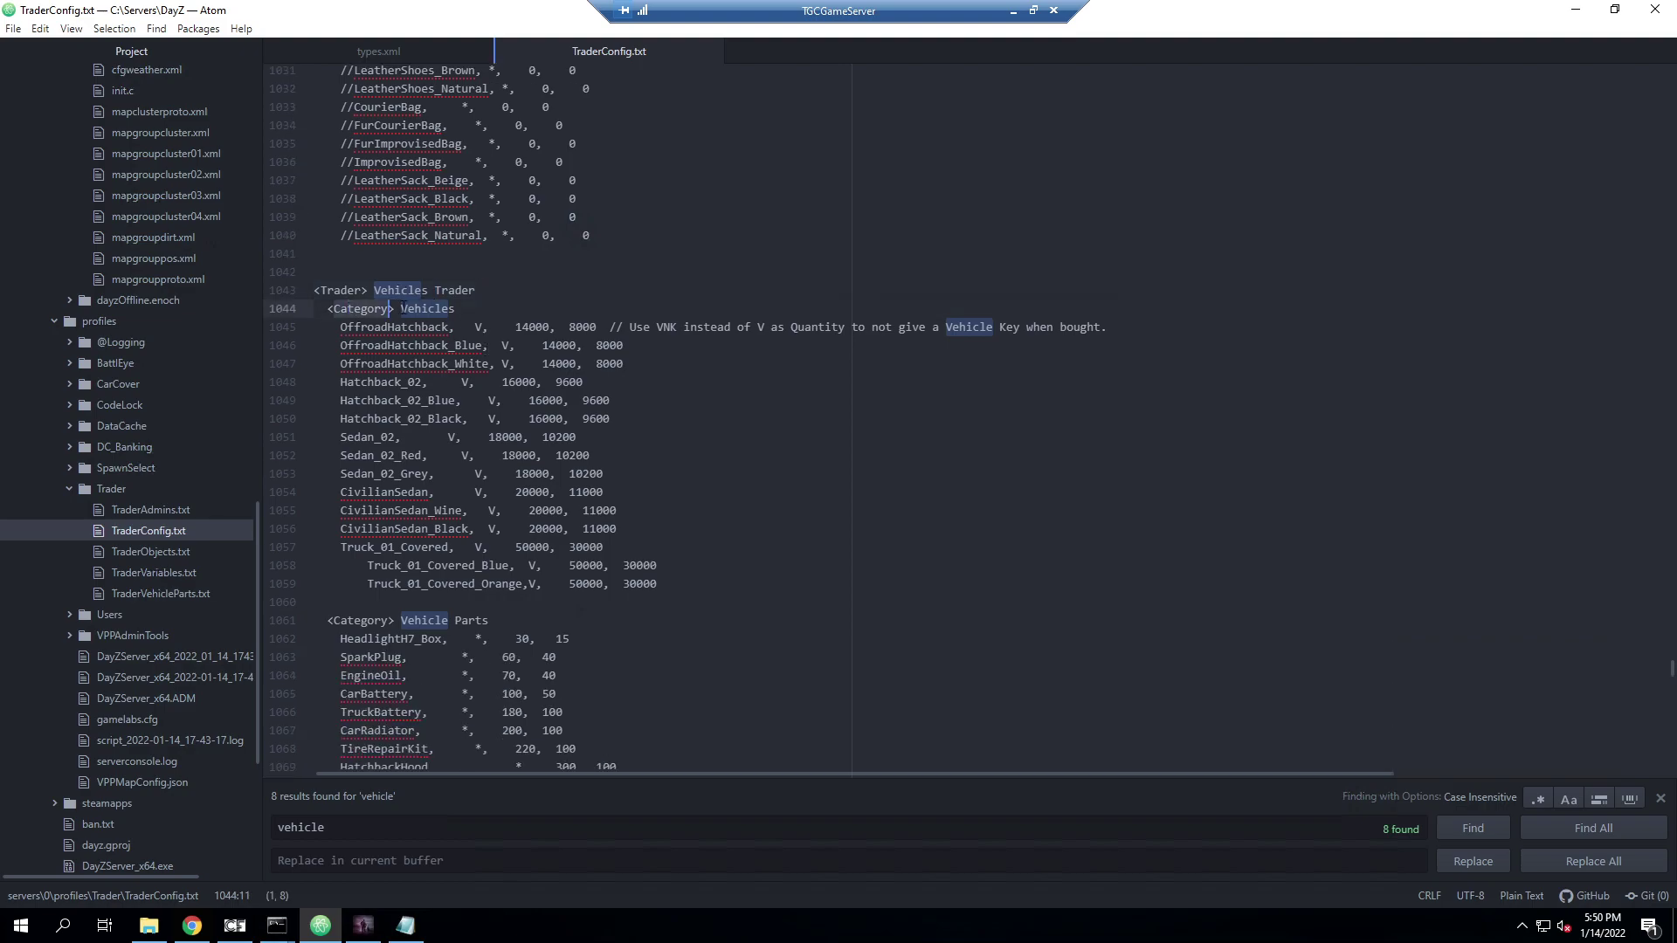
pyautogui.doubleClick(365, 620)
pyautogui.scroll(-5, 605, 596)
pyautogui.scroll(-8, 605, 596)
pyautogui.scroll(8, 502, 418)
pyautogui.click(502, 417)
pyautogui.press('Return')
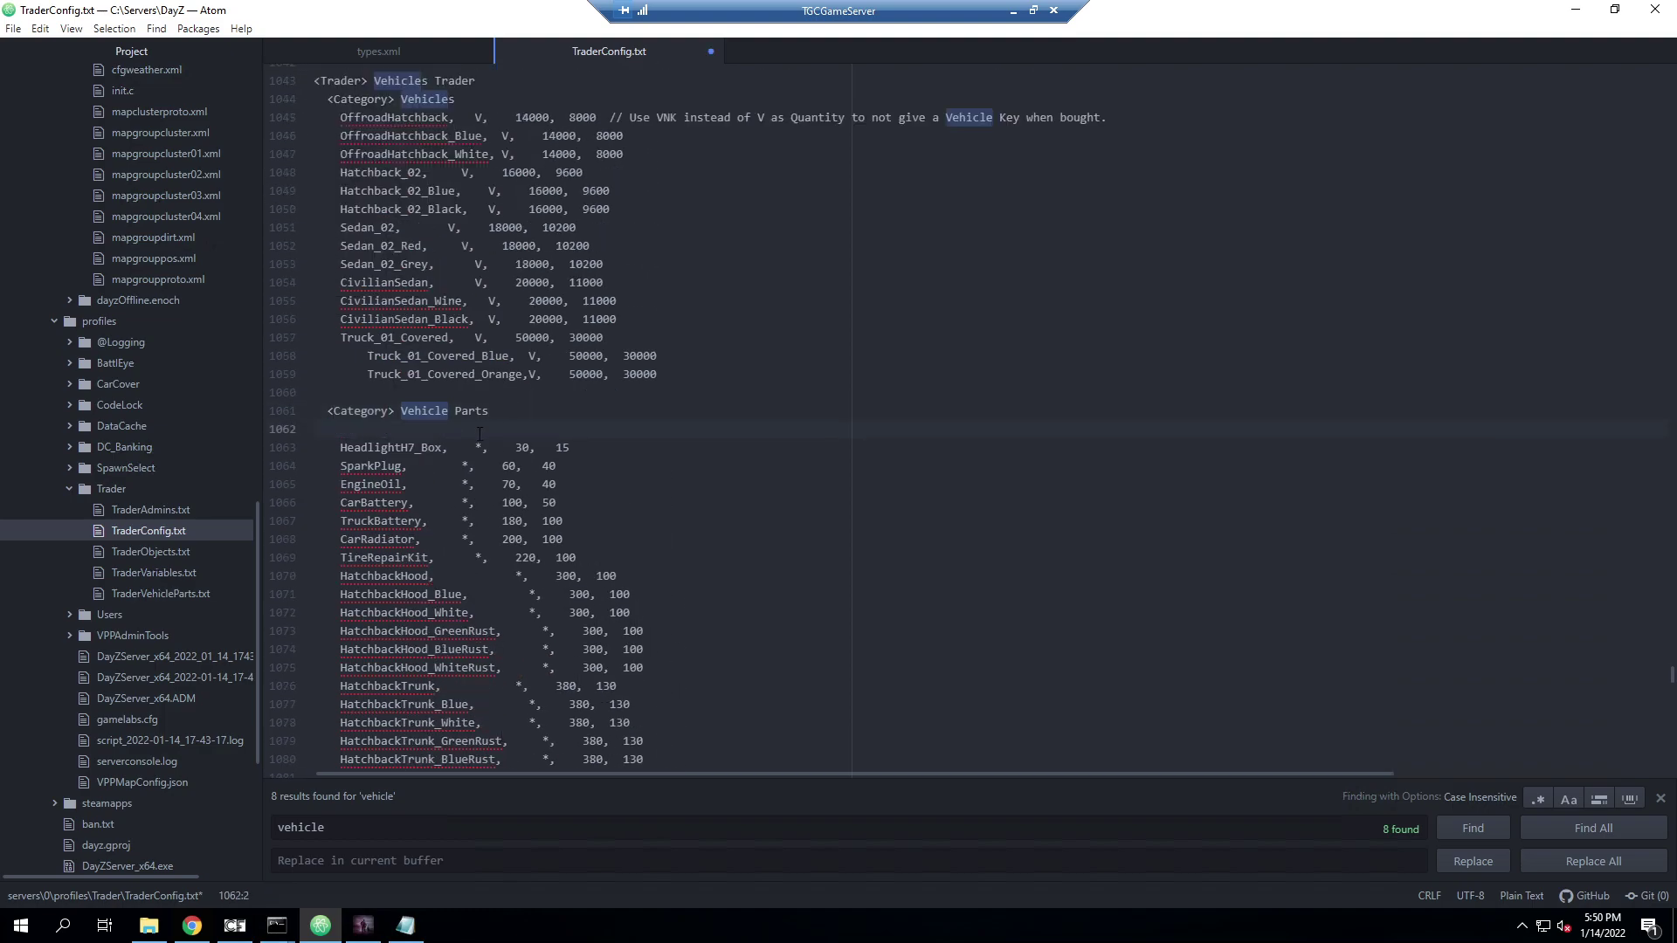
# Review the CamonetCivil and CamonetDesert entries in types.xml, then return to TraderConfig.txt
pyautogui.click(401, 51)
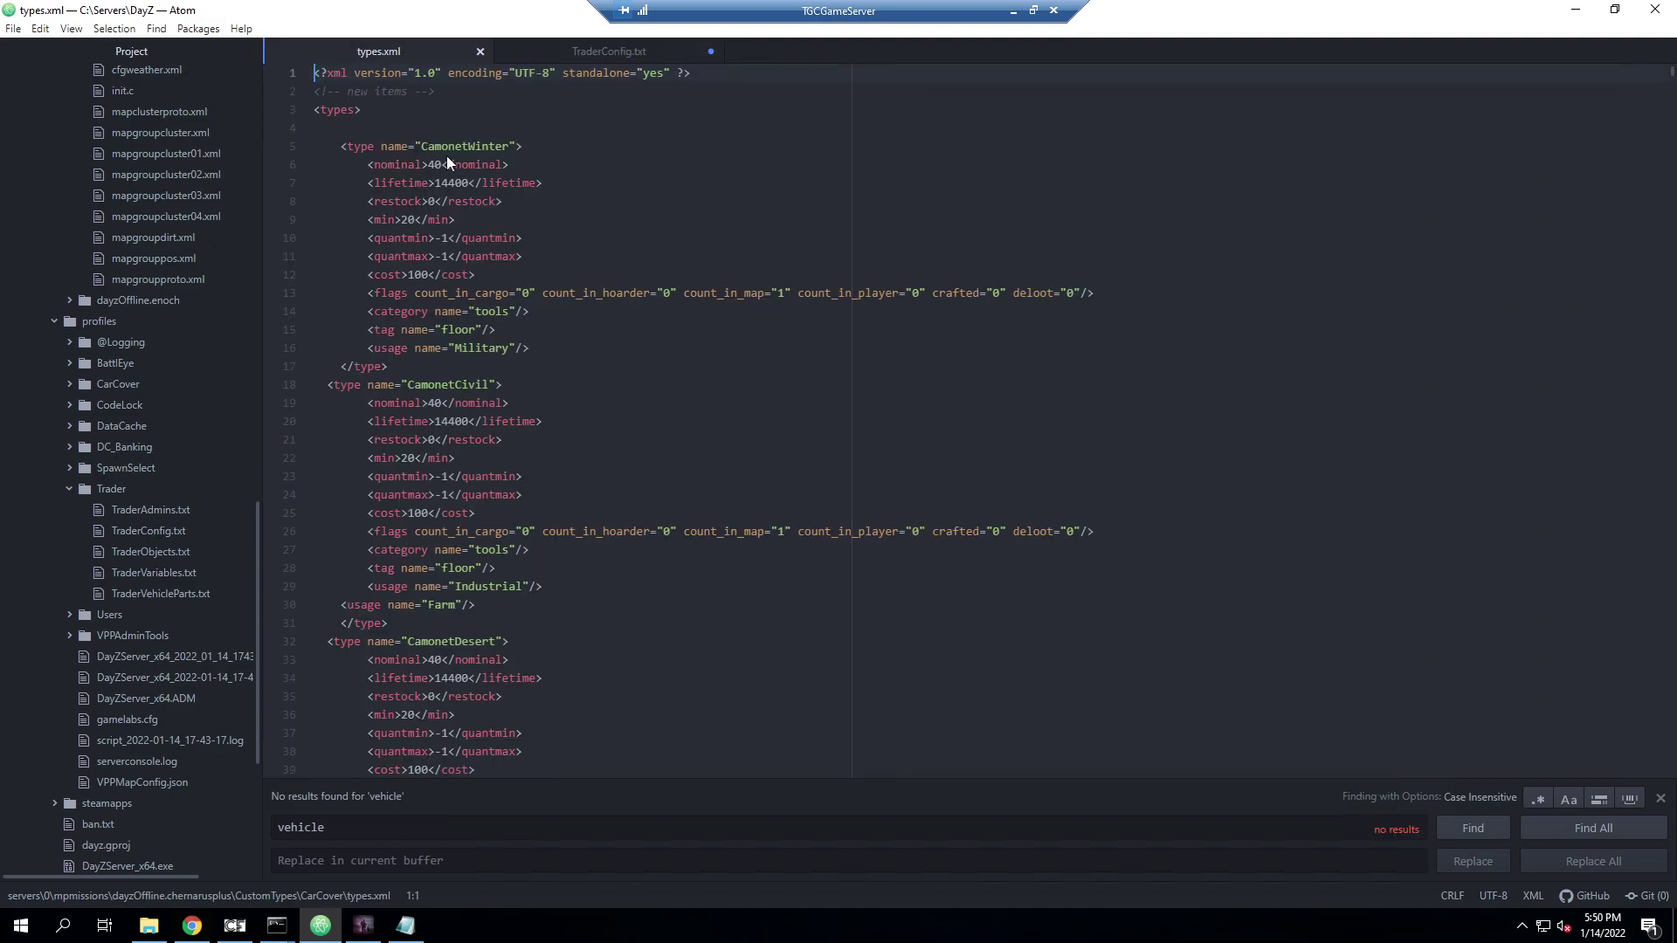
pyautogui.doubleClick(448, 384)
pyautogui.keyDown('ctrl'); pyautogui.doubleClick(442, 641); pyautogui.keyUp('ctrl')
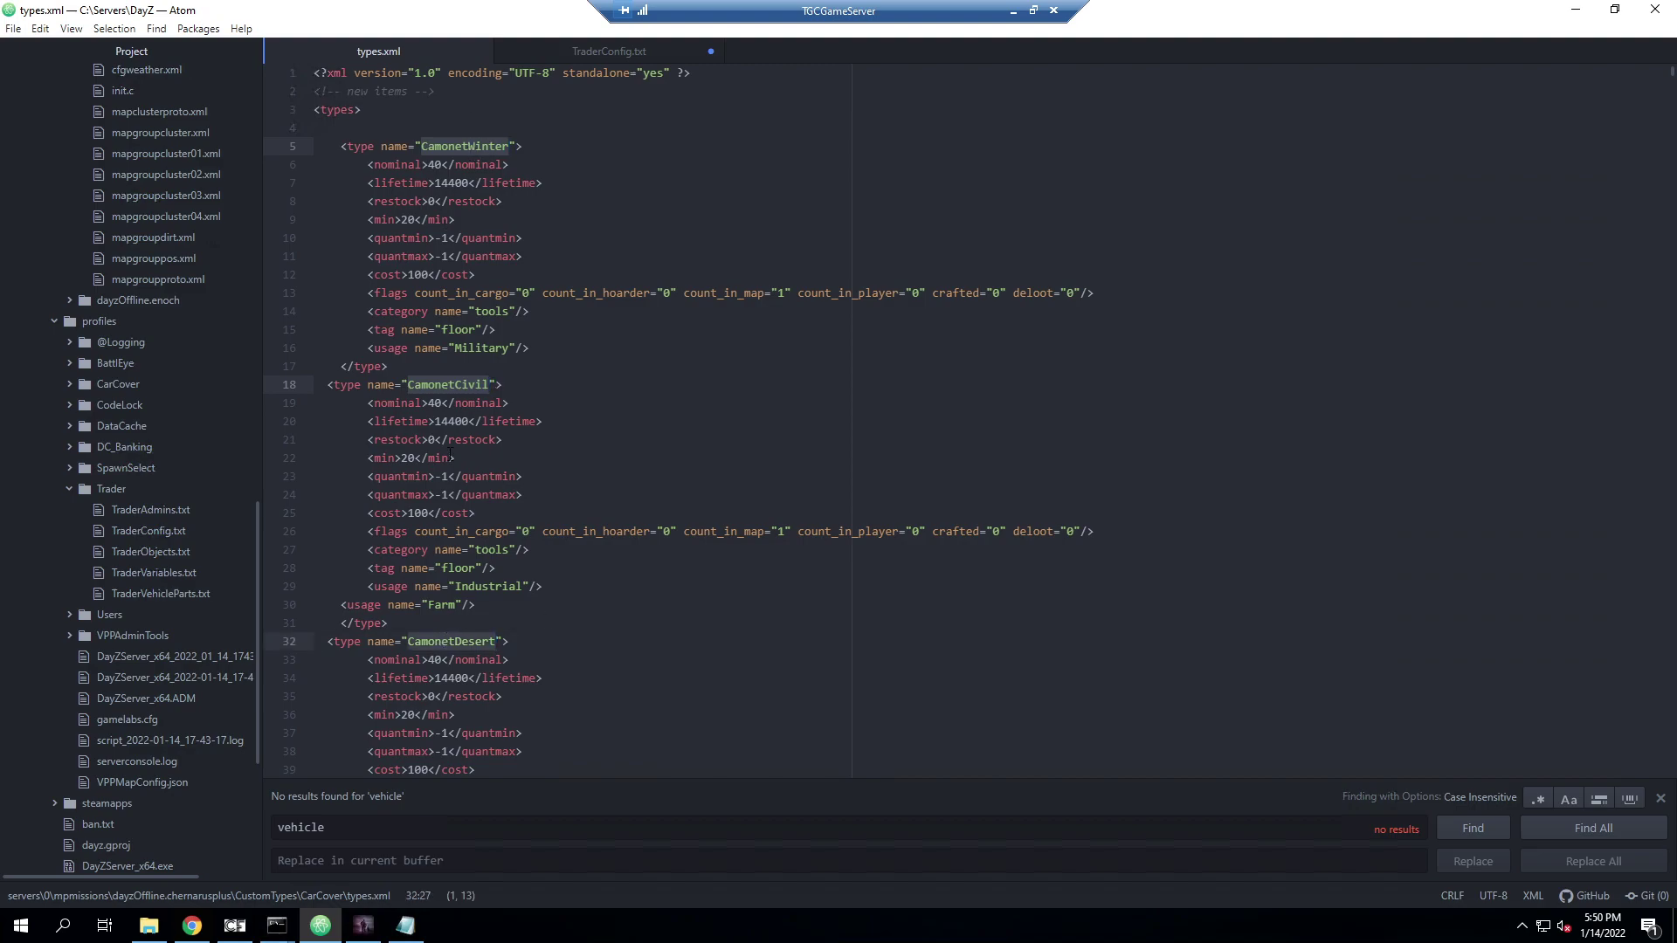
pyautogui.scroll(-5, 479, 496)
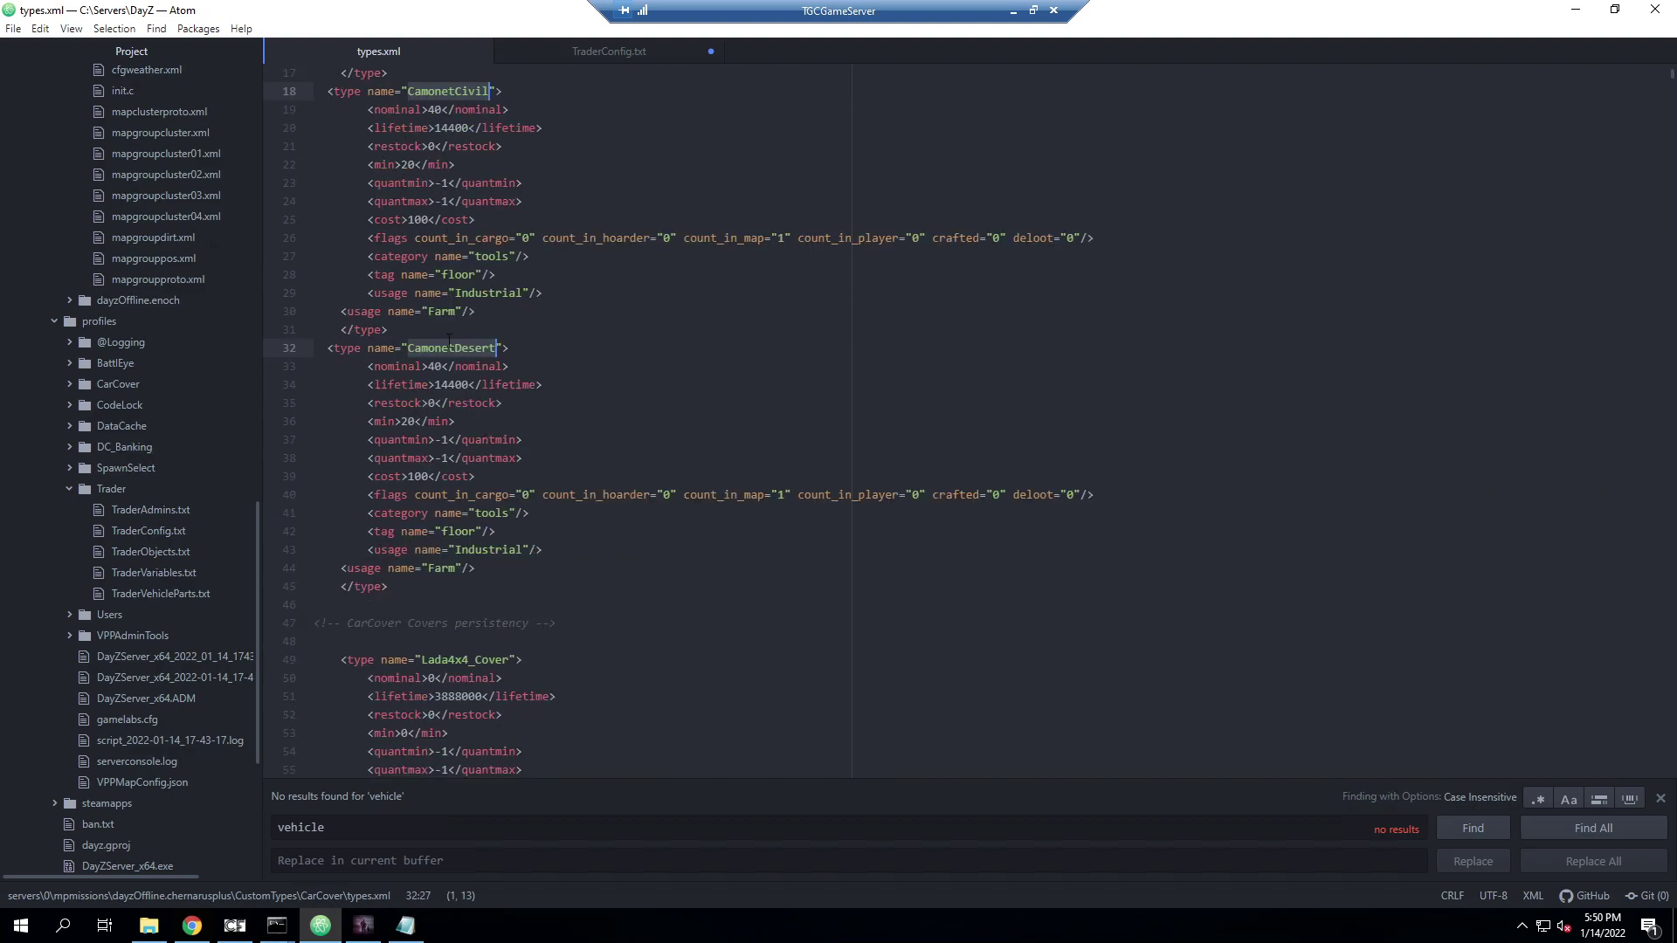
pyautogui.scroll(-6, 508, 545)
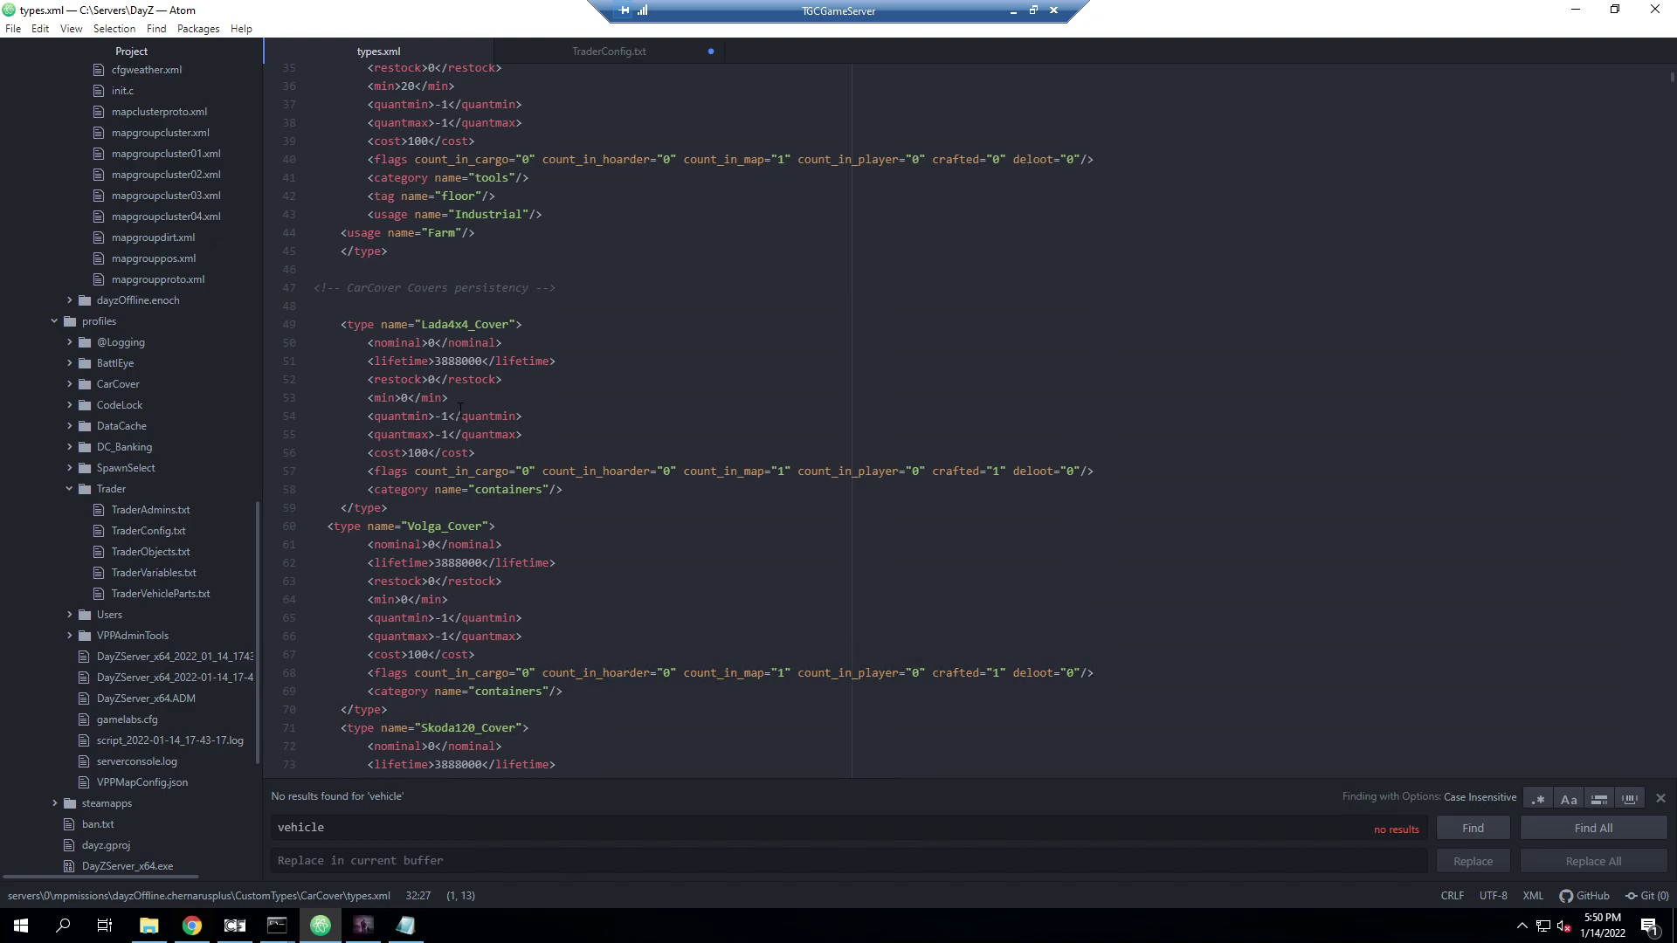
pyautogui.scroll(-10, 665, 382)
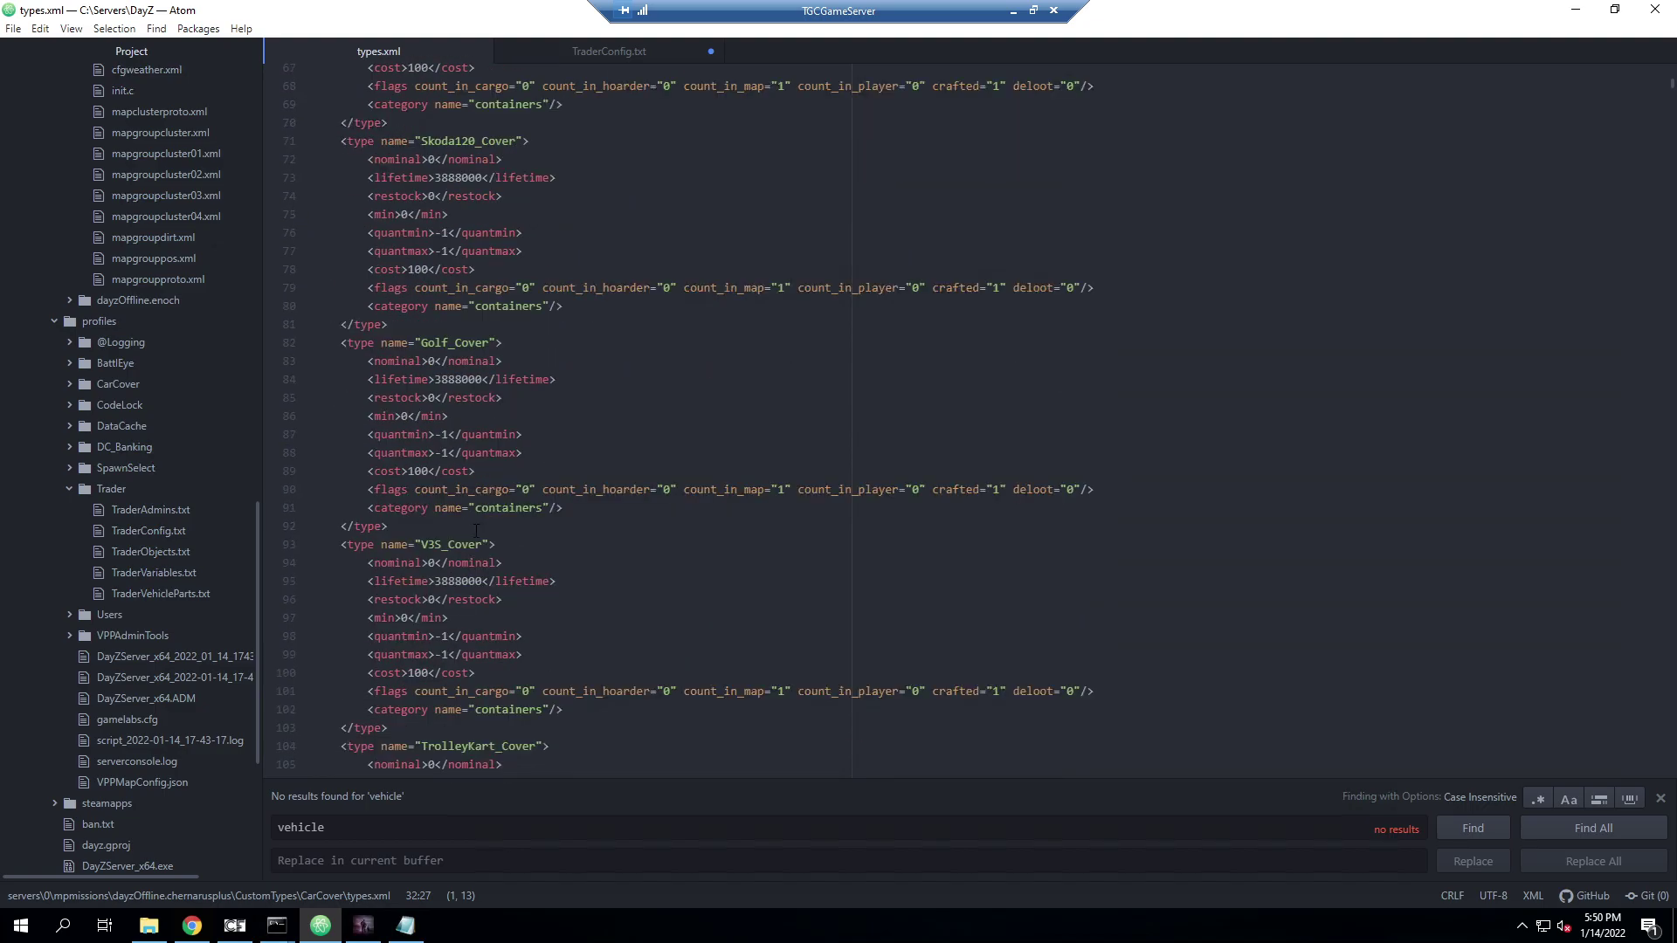
pyautogui.scroll(10, 475, 530)
pyautogui.scroll(12, 476, 530)
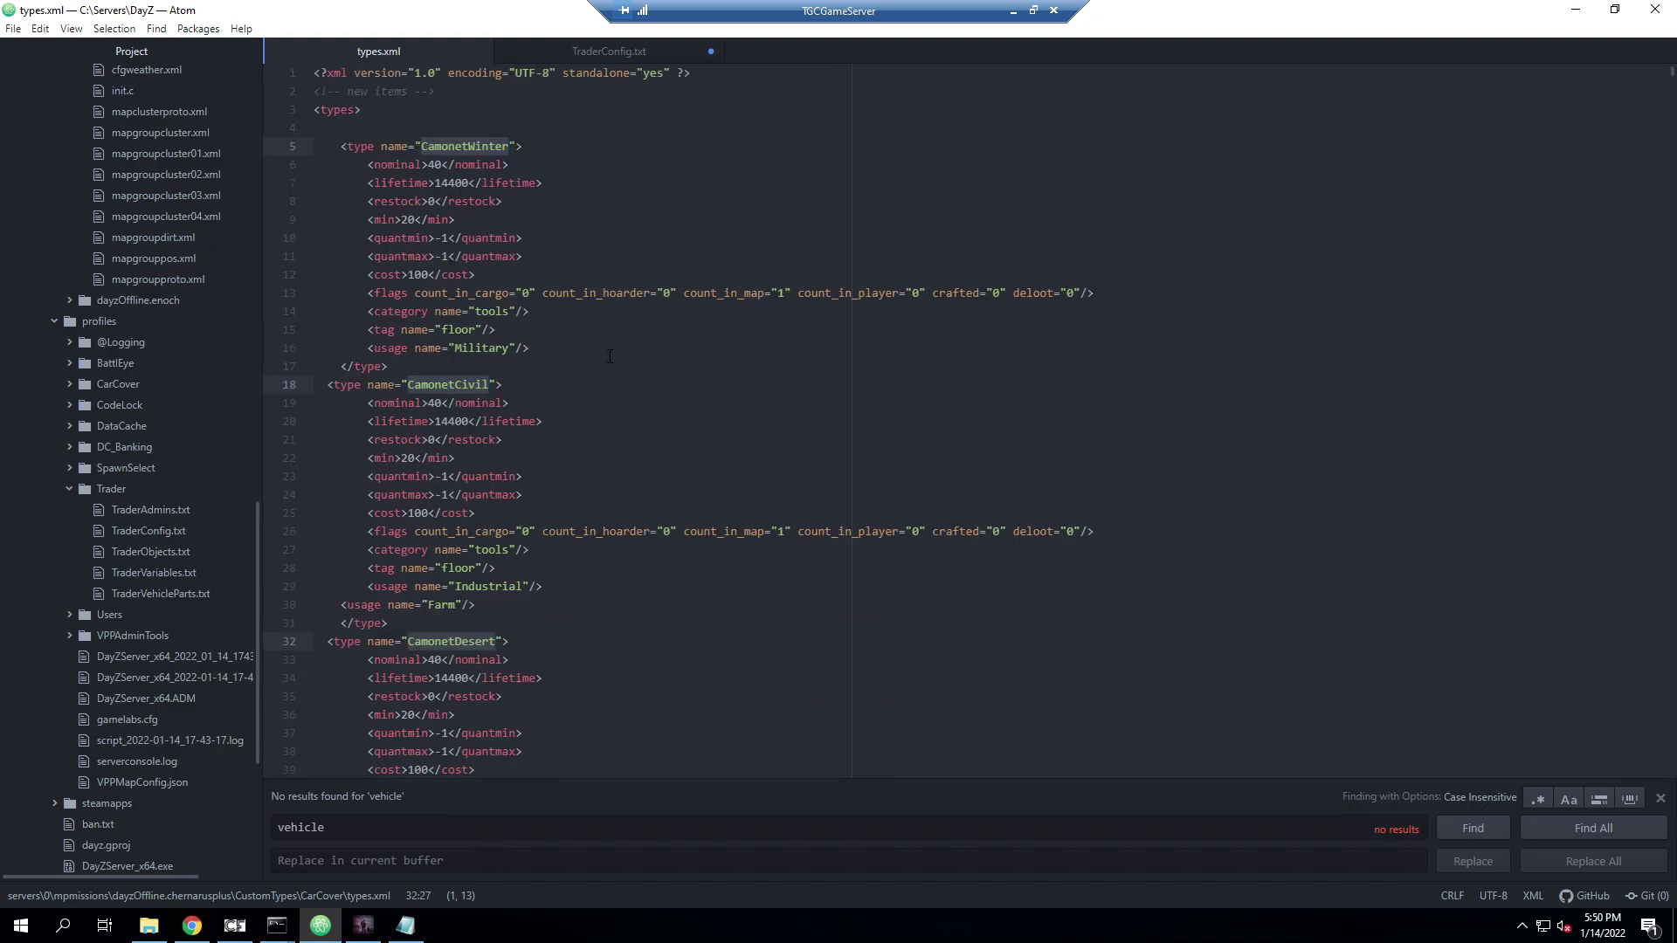
pyautogui.click(625, 56)
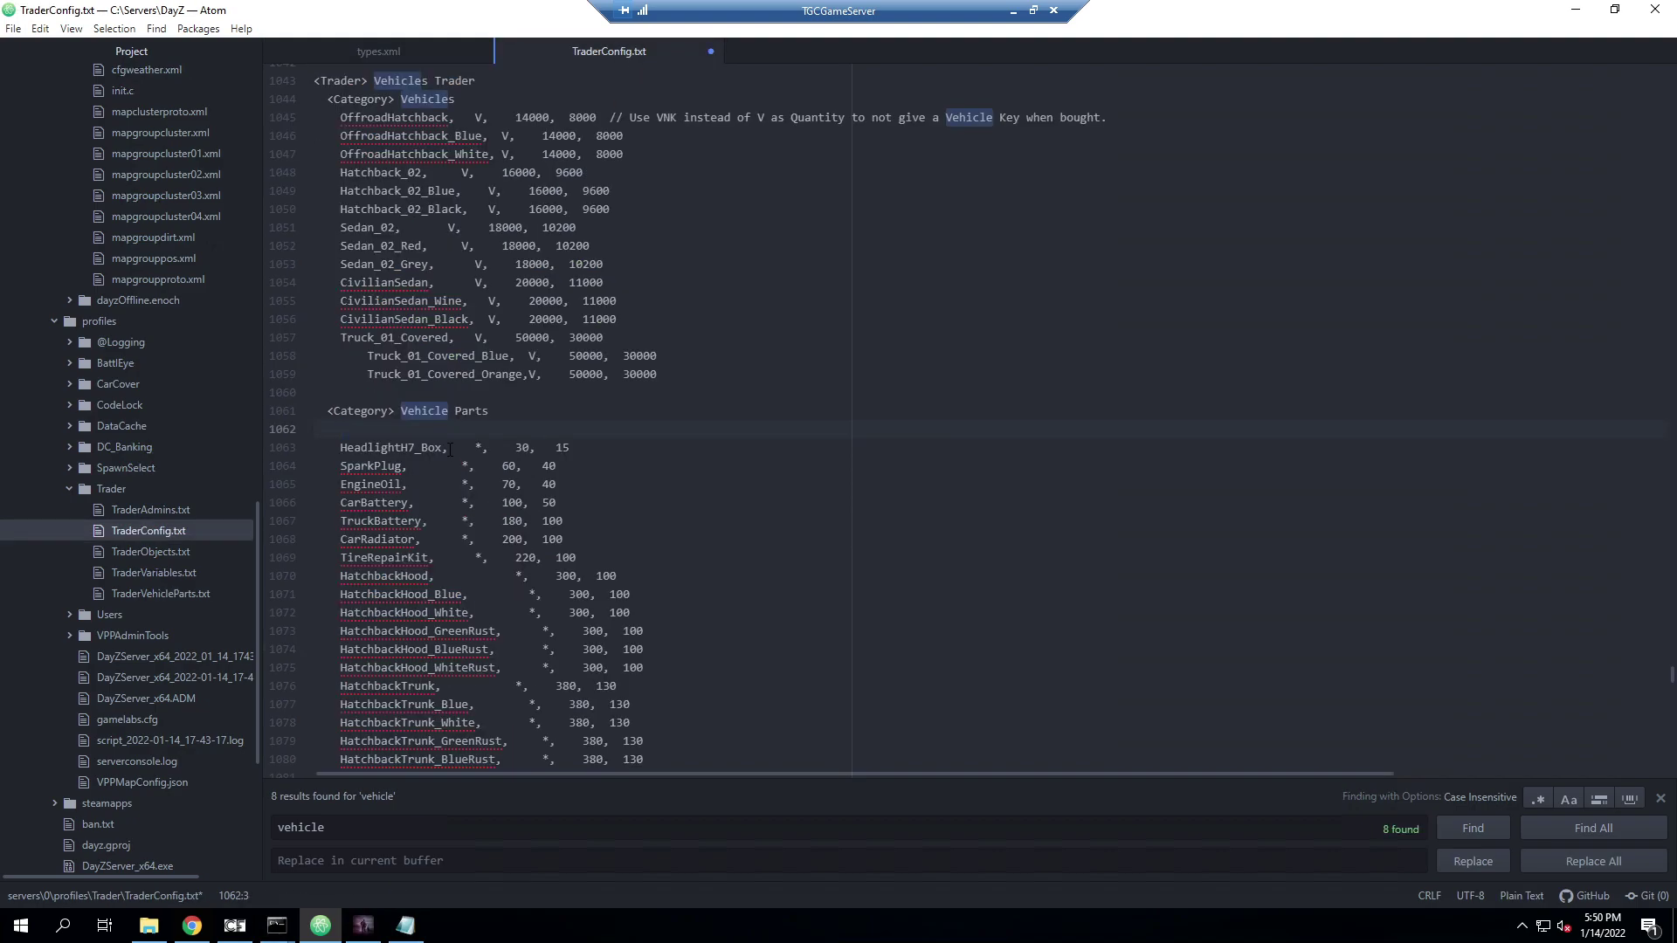
# Paste CamonetWinter, CamonetCivil and CamonetDesert under Vehicle Parts with matching indentation
pyautogui.write('CamonetWinter CamonetCivil CamonetDesert')
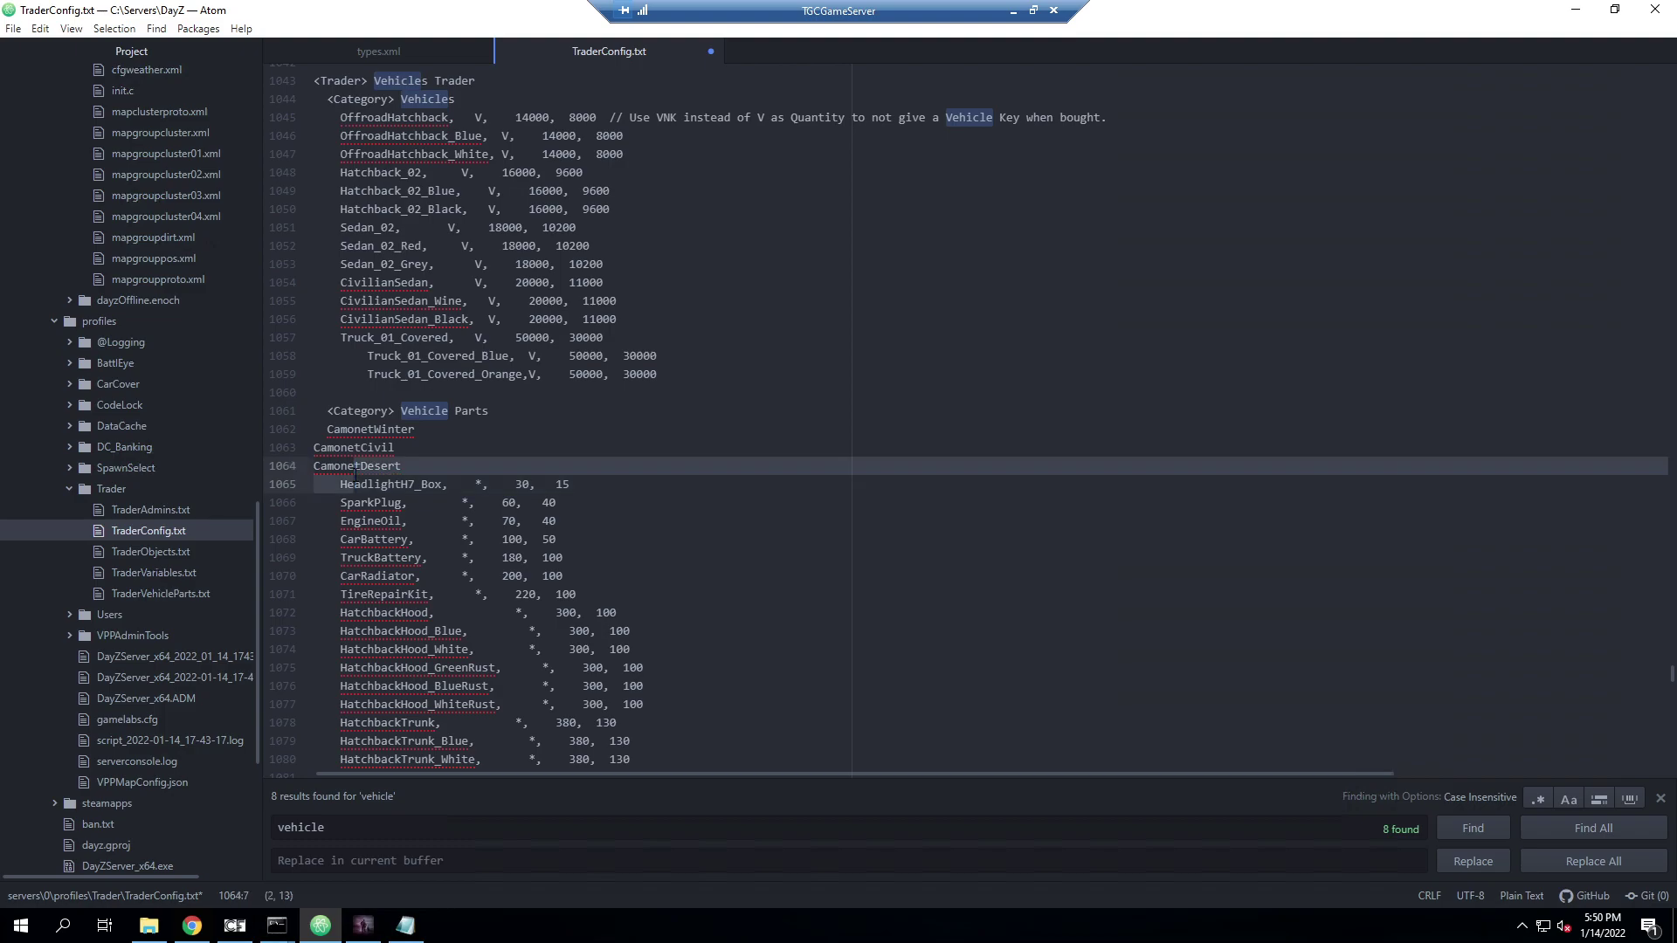
pyautogui.click(348, 447)
pyautogui.press('Tab')
pyautogui.click(316, 465)
pyautogui.press('Tab')
# Append ", *, 1000, 100" to all three Camonet lines and indent them one more level
pyautogui.moveTo(450, 472); pyautogui.dragTo(460, 433)
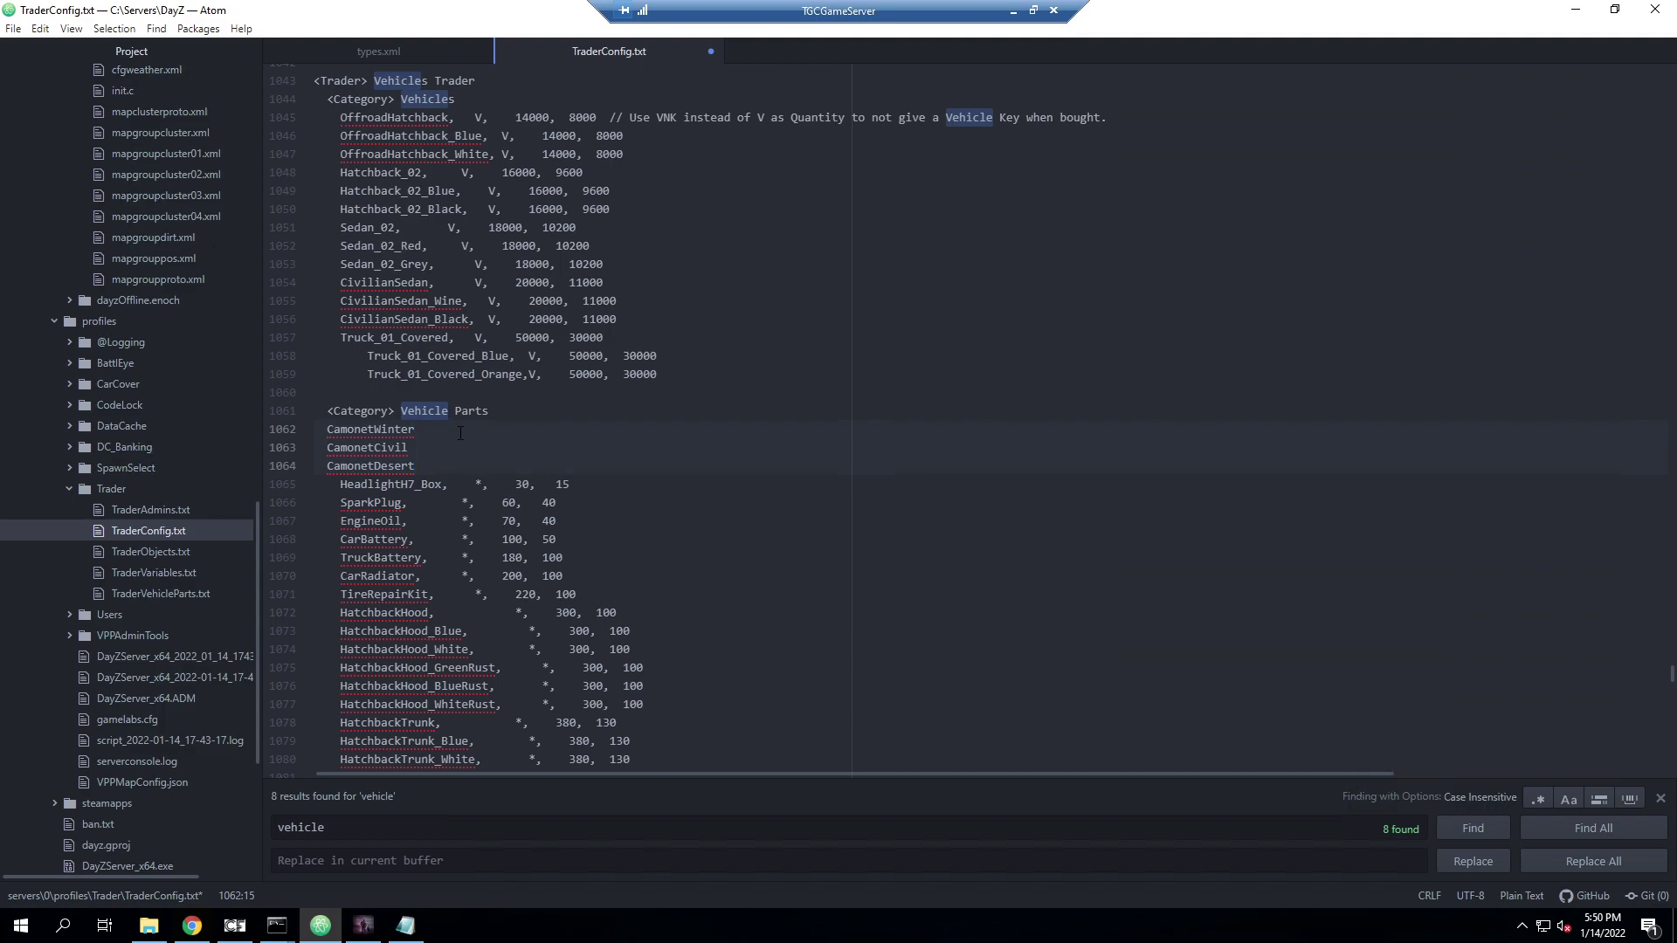
pyautogui.write(', *, 1000')
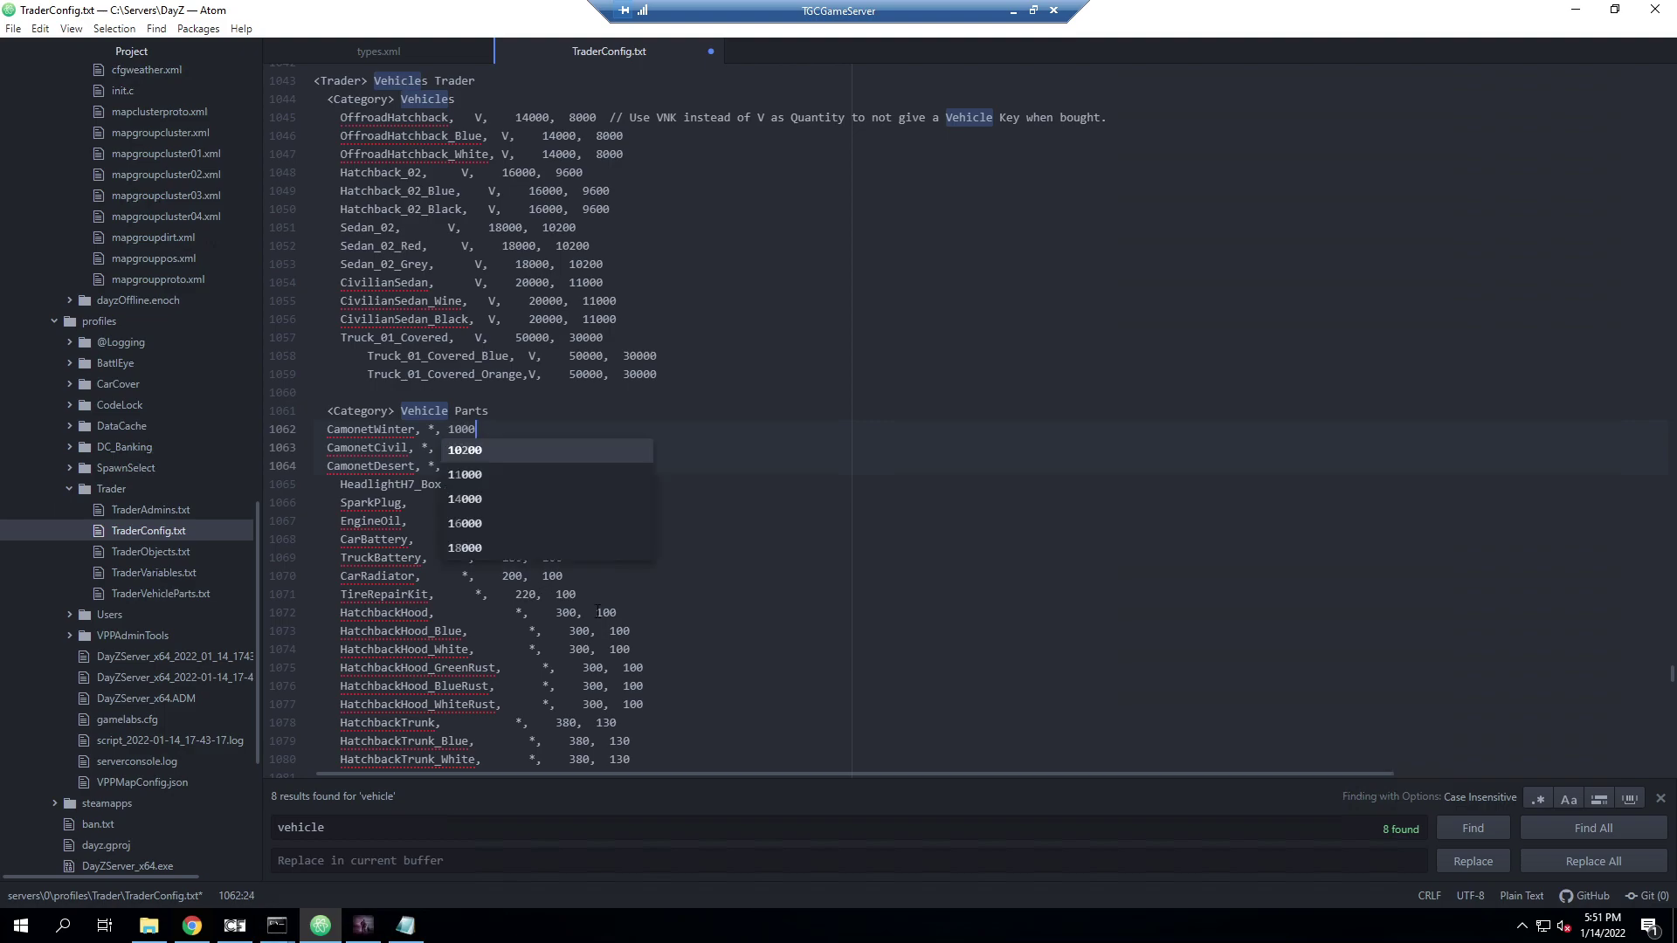
pyautogui.write(', ')
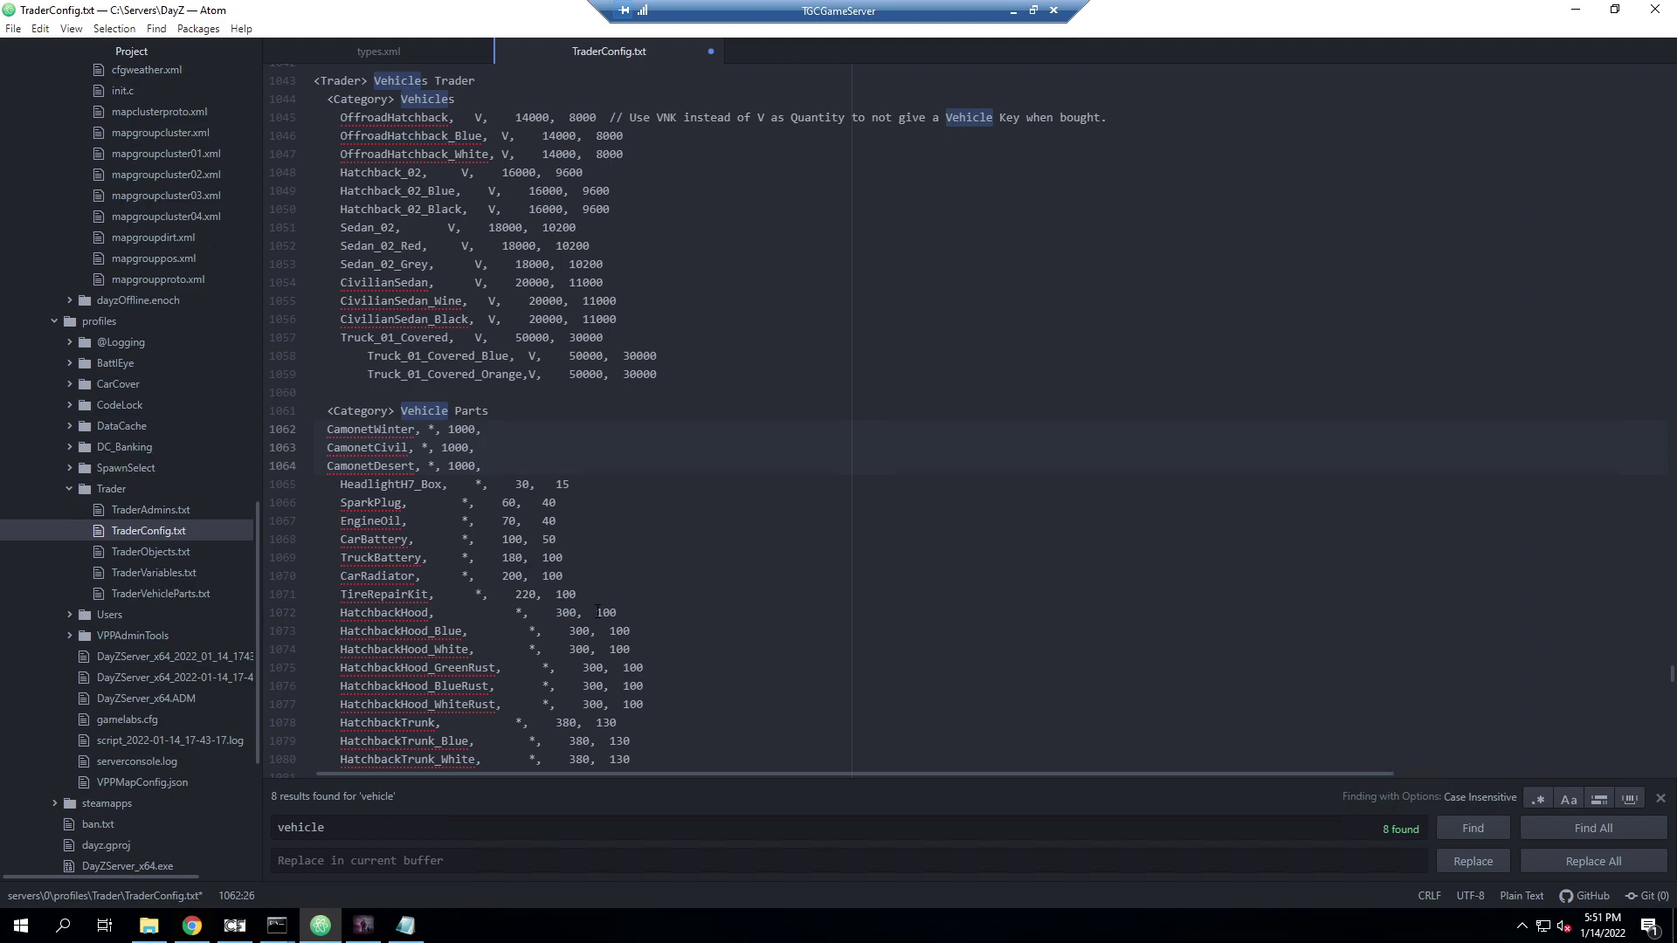
pyautogui.write('100')
pyautogui.click(798, 482)
pyautogui.click(327, 465)
pyautogui.keyDown('ctrl'); pyautogui.click(327, 447); pyautogui.keyUp('ctrl')
pyautogui.keyDown('ctrl'); pyautogui.click(328, 429); pyautogui.keyUp('ctrl')
pyautogui.press('Tab')
pyautogui.click(650, 462)
pyautogui.scroll(-6, 455, 426)
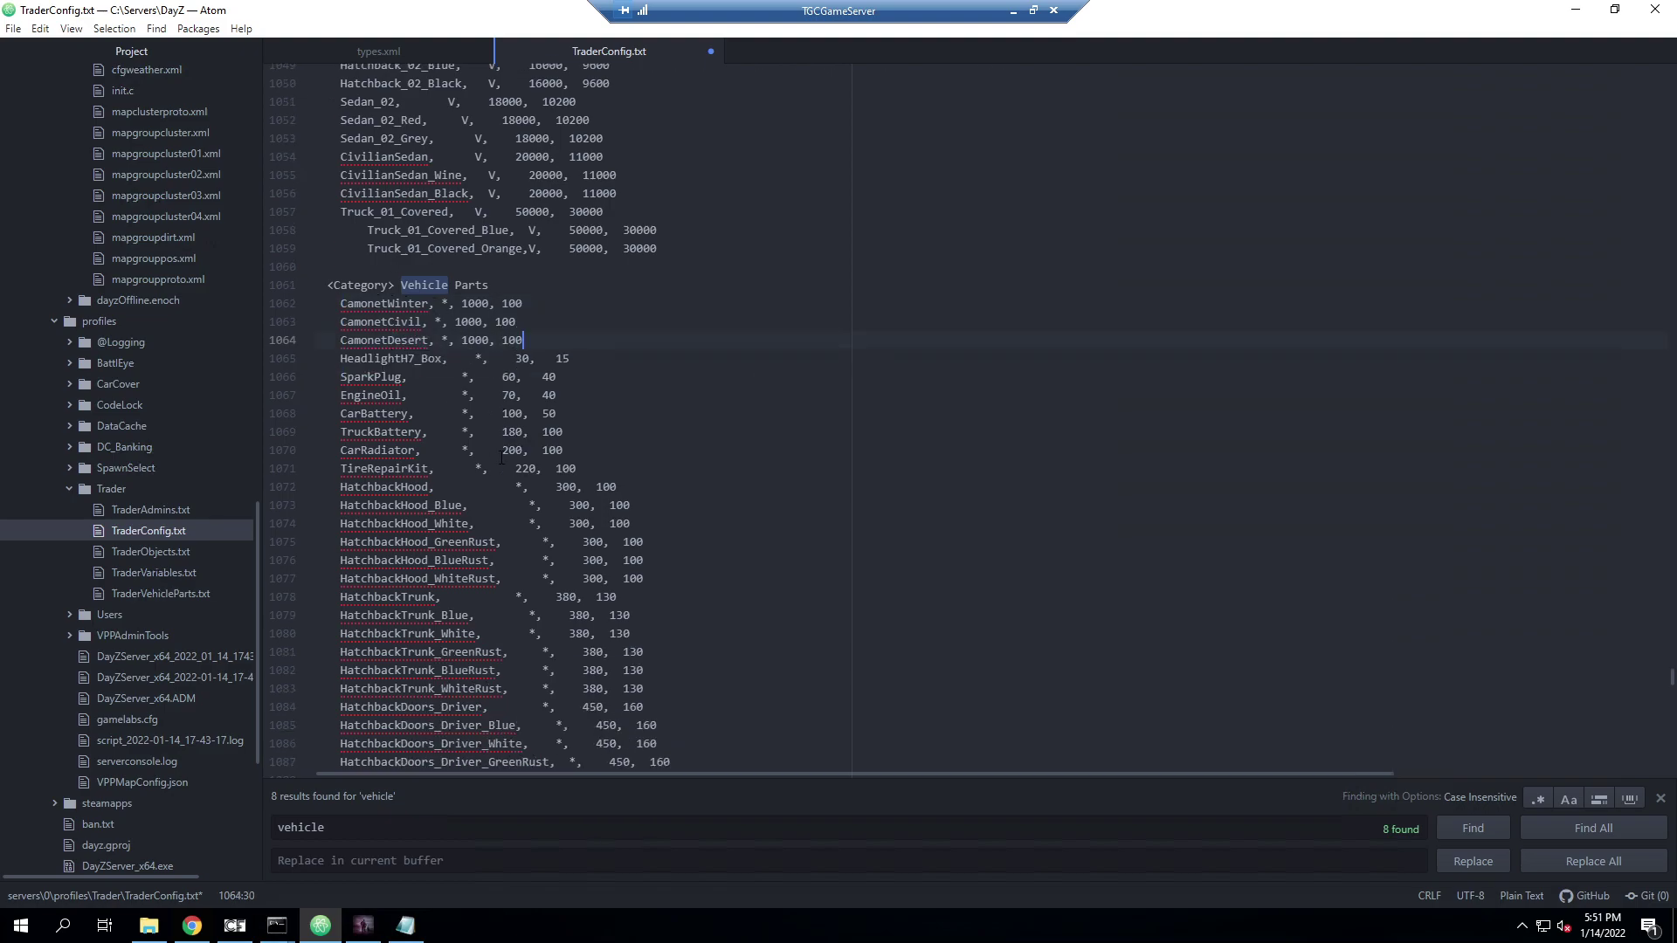
# Duplicate the Vehicle Parts Camonet block just above the Keys category, after Truck_01_WheelDouble
pyautogui.scroll(4, 498, 421)
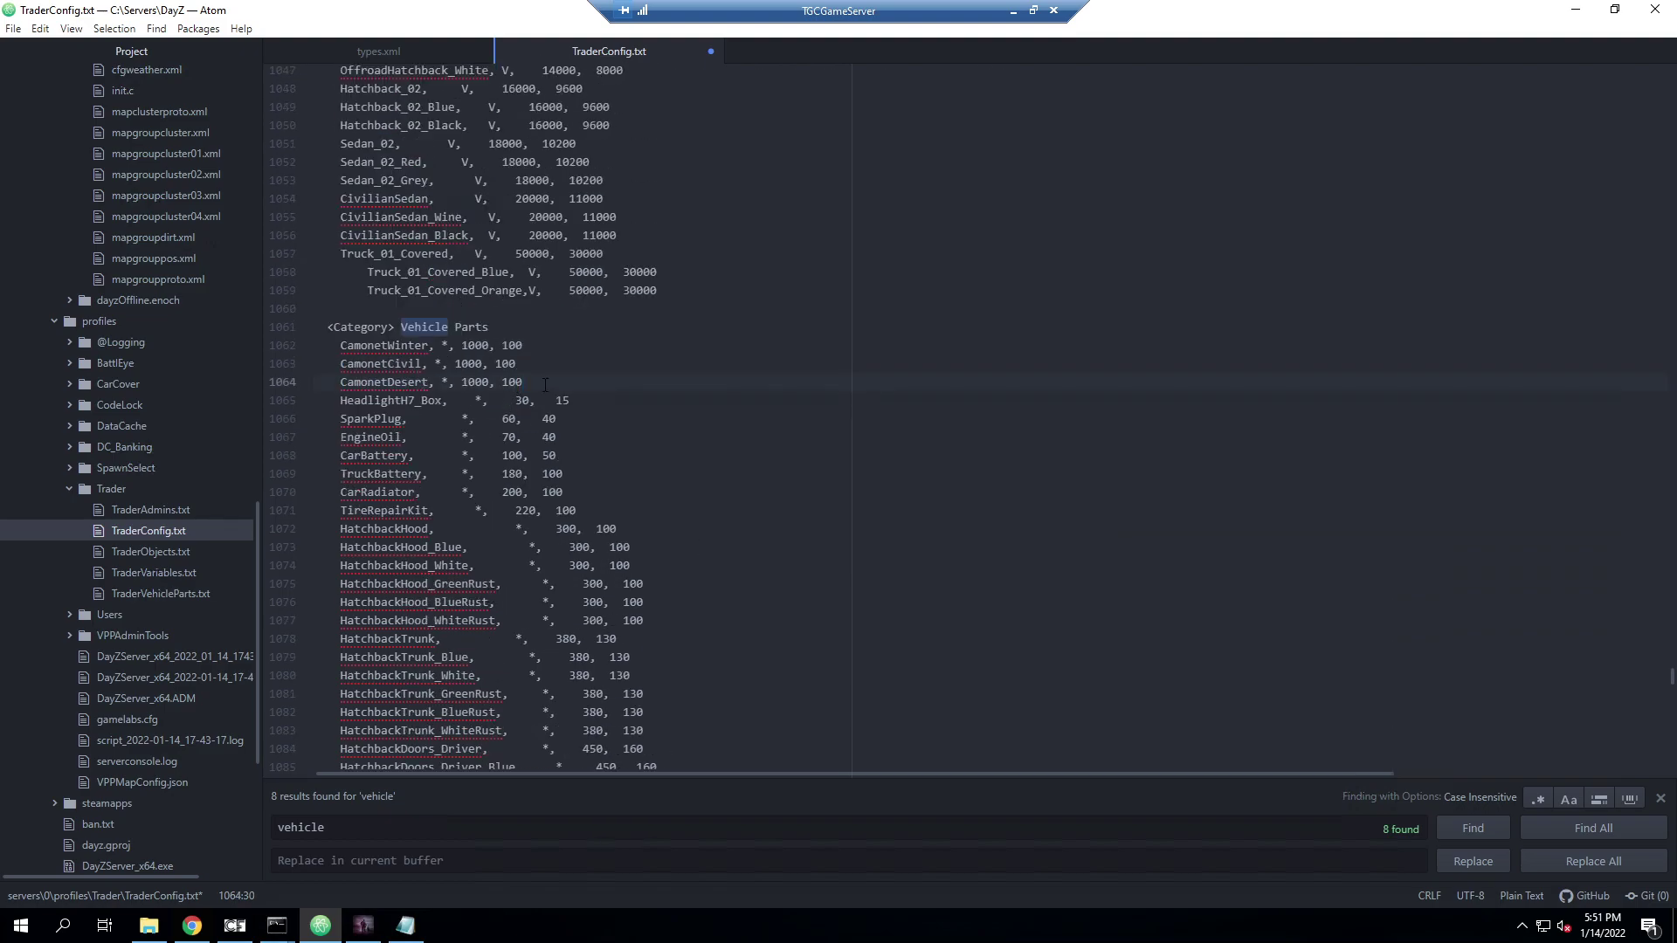
pyautogui.moveTo(545, 385); pyautogui.dragTo(271, 331)
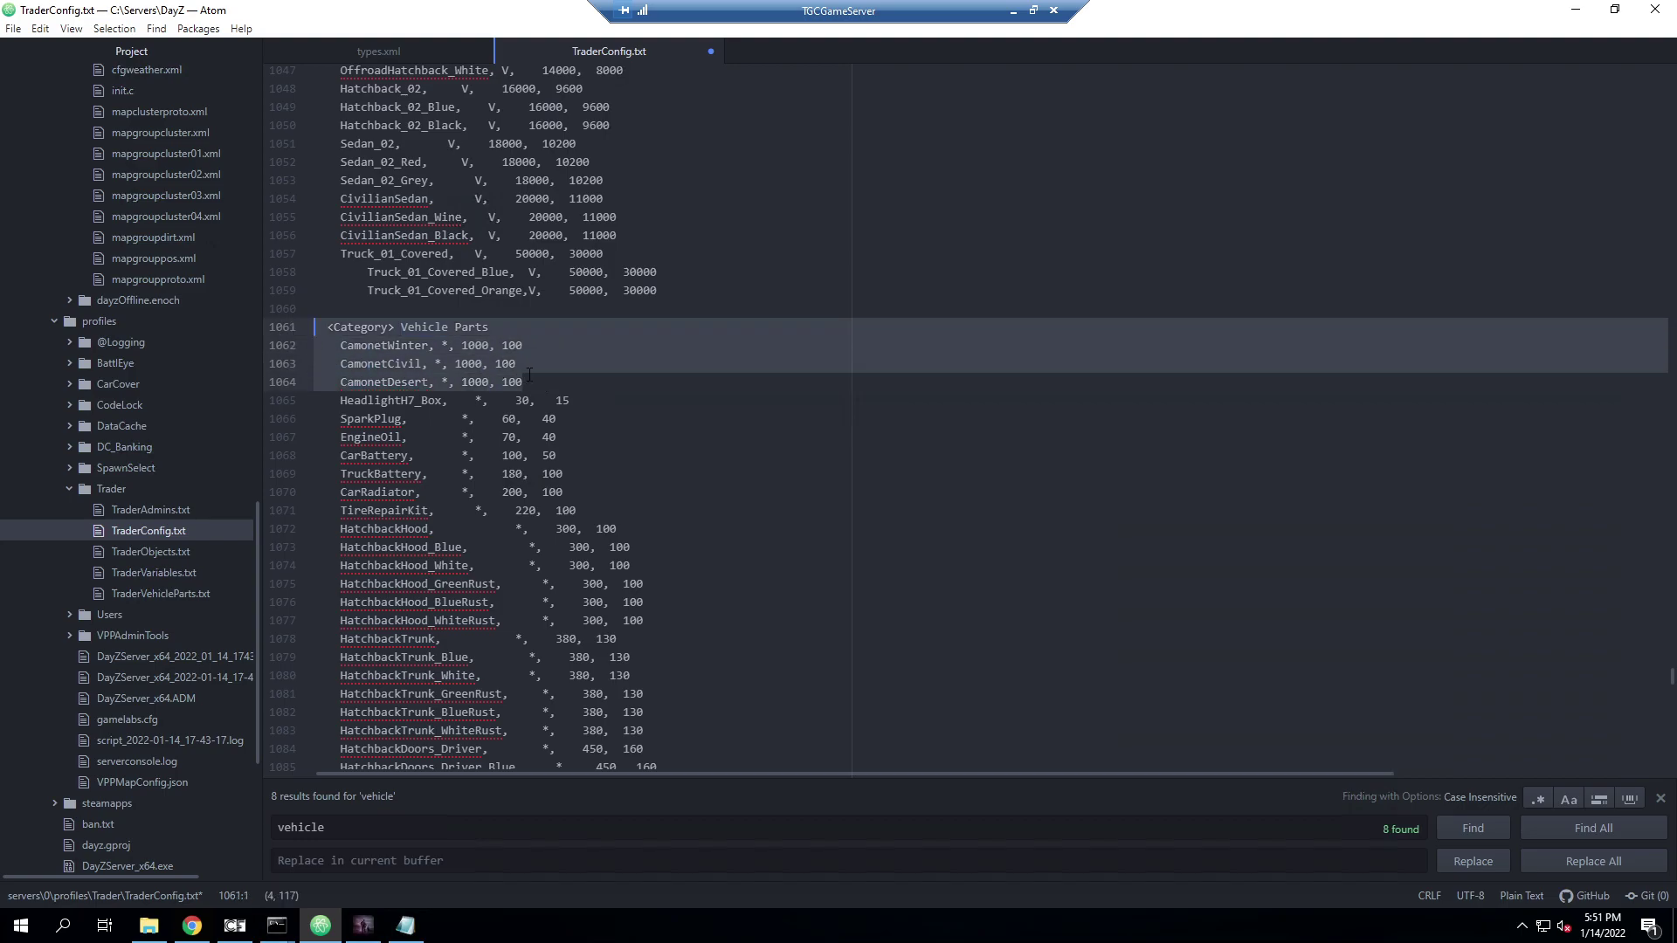
pyautogui.scroll(-20, 582, 472)
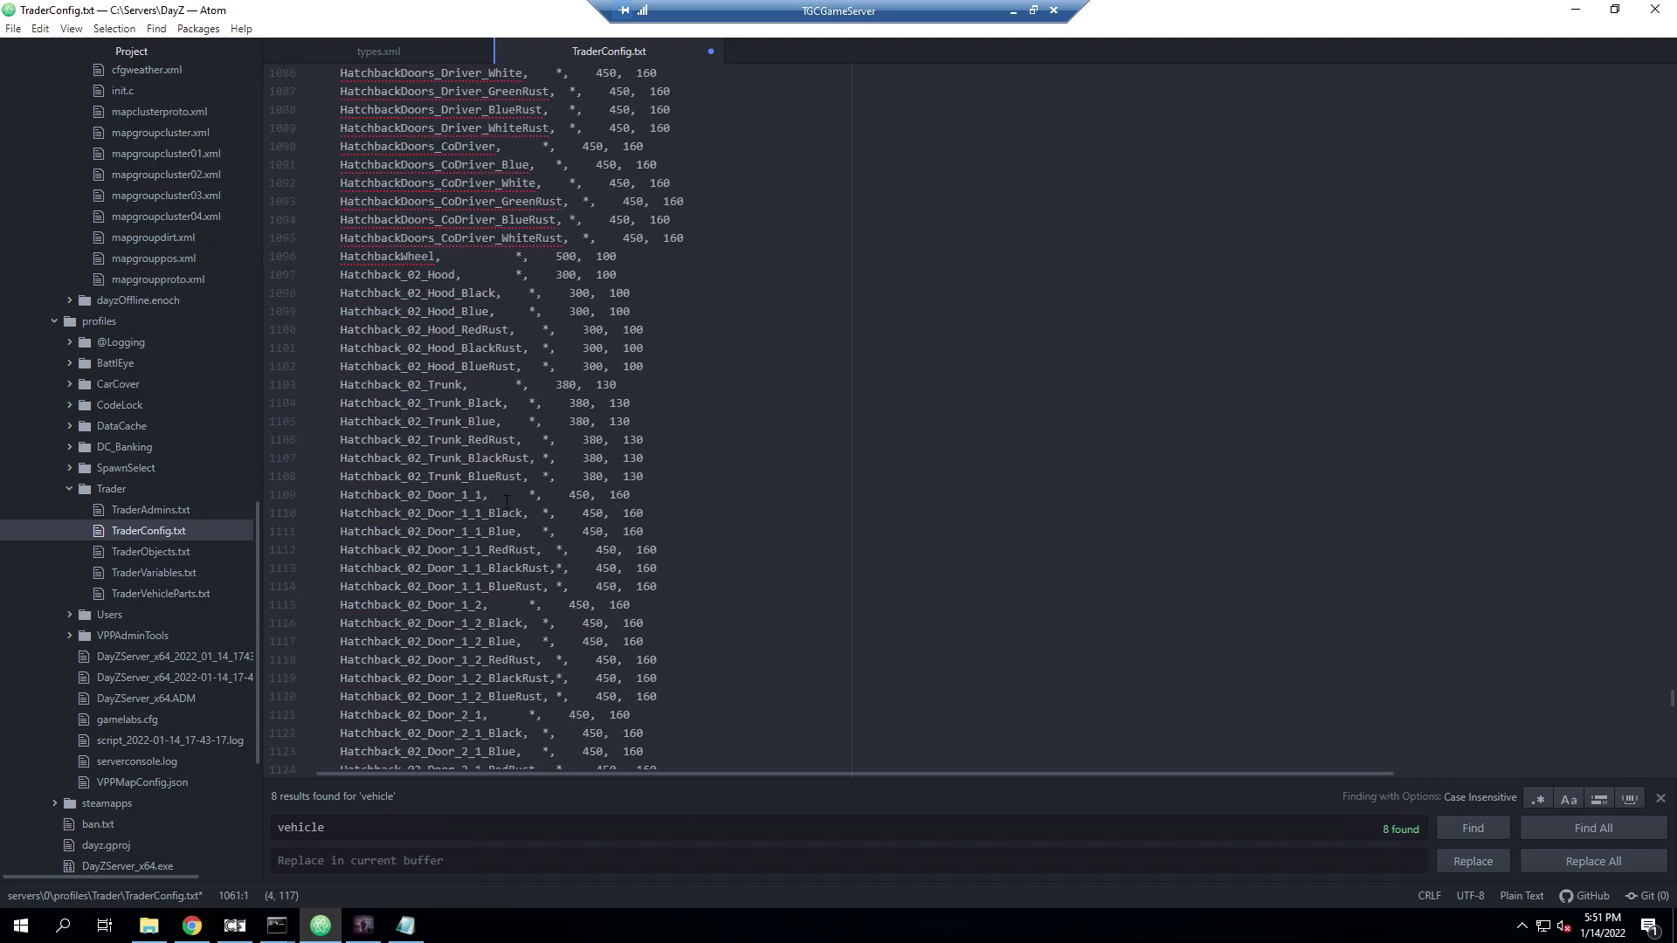
pyautogui.scroll(20, 506, 502)
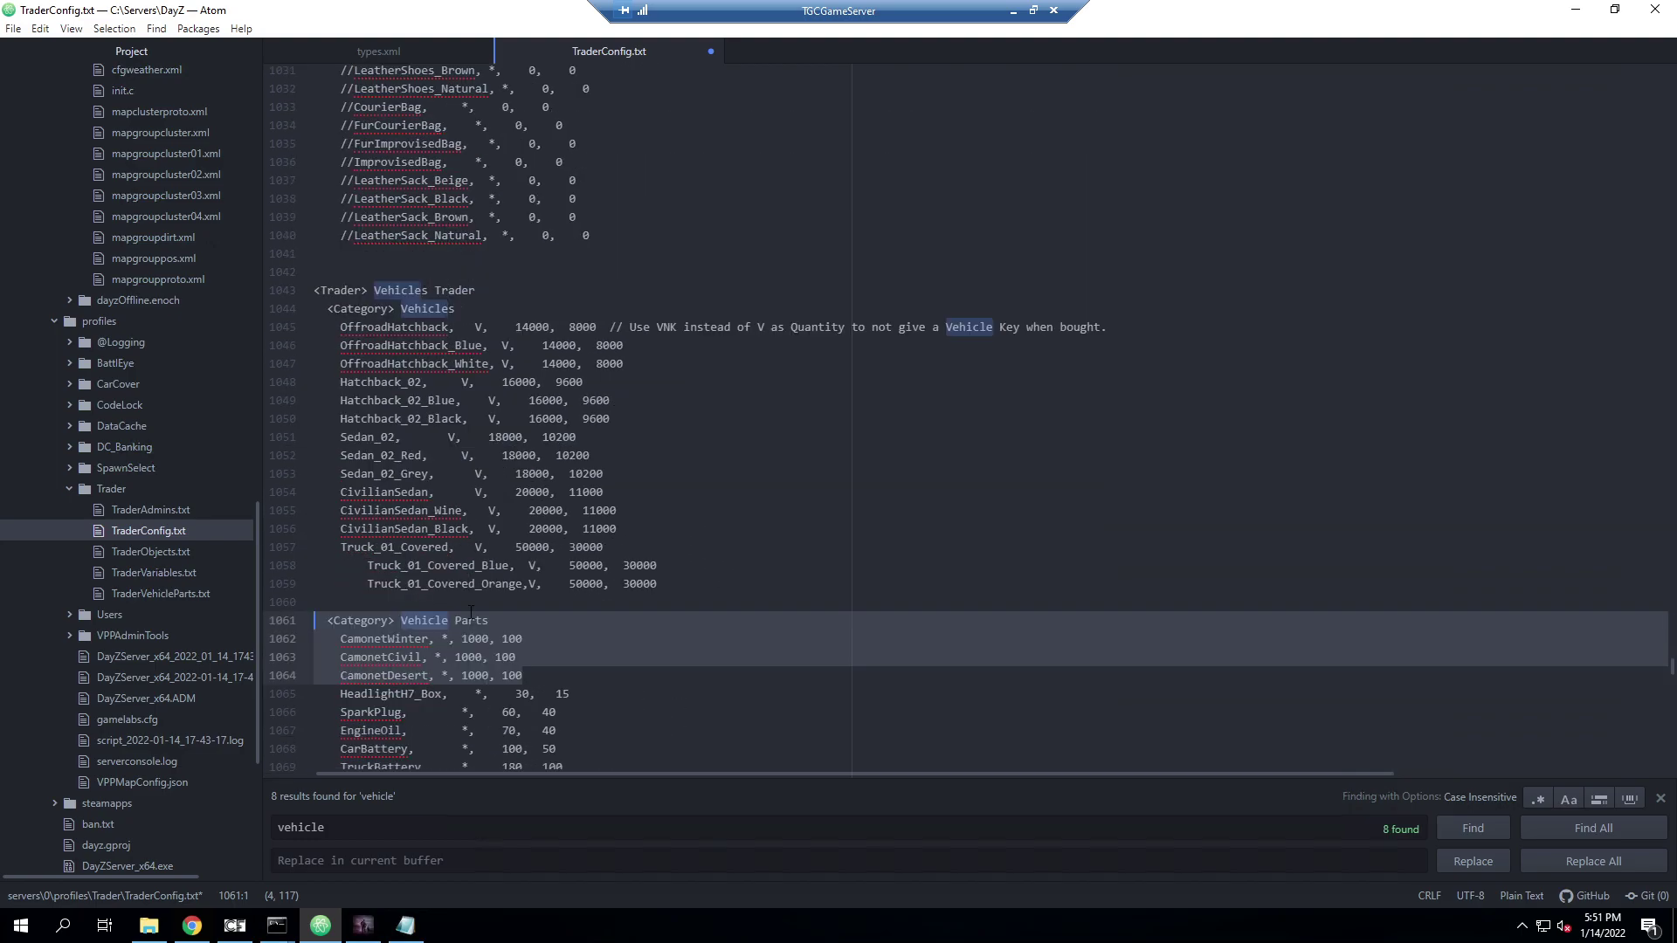
pyautogui.scroll(-20, 364, 399)
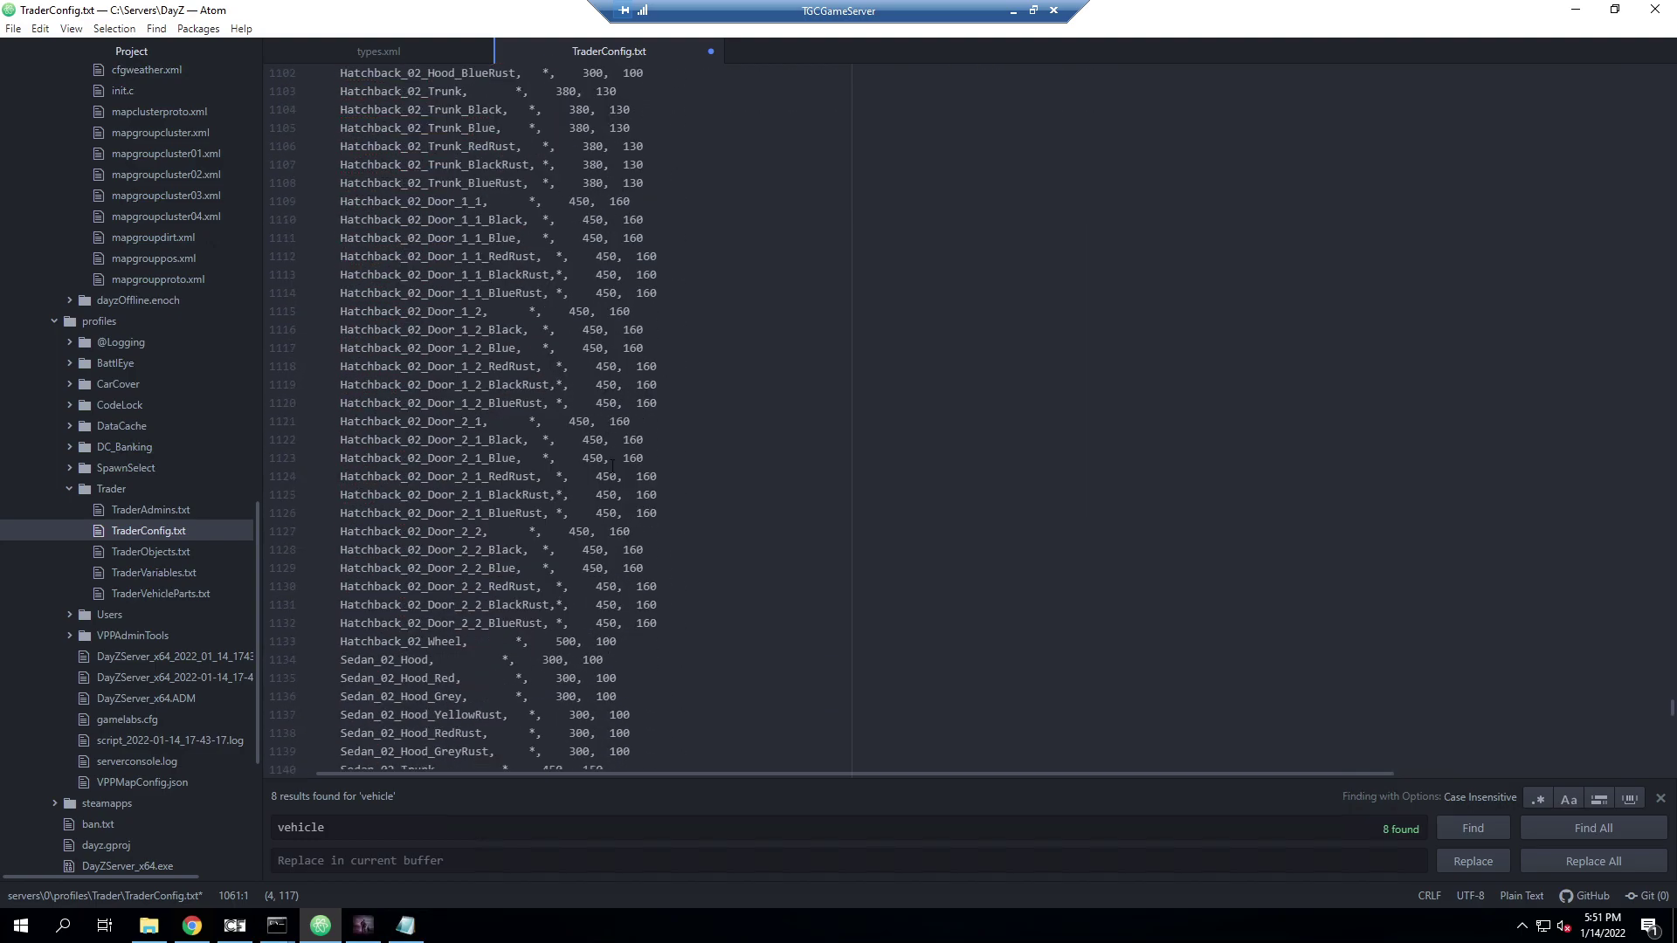
pyautogui.scroll(-14, 615, 465)
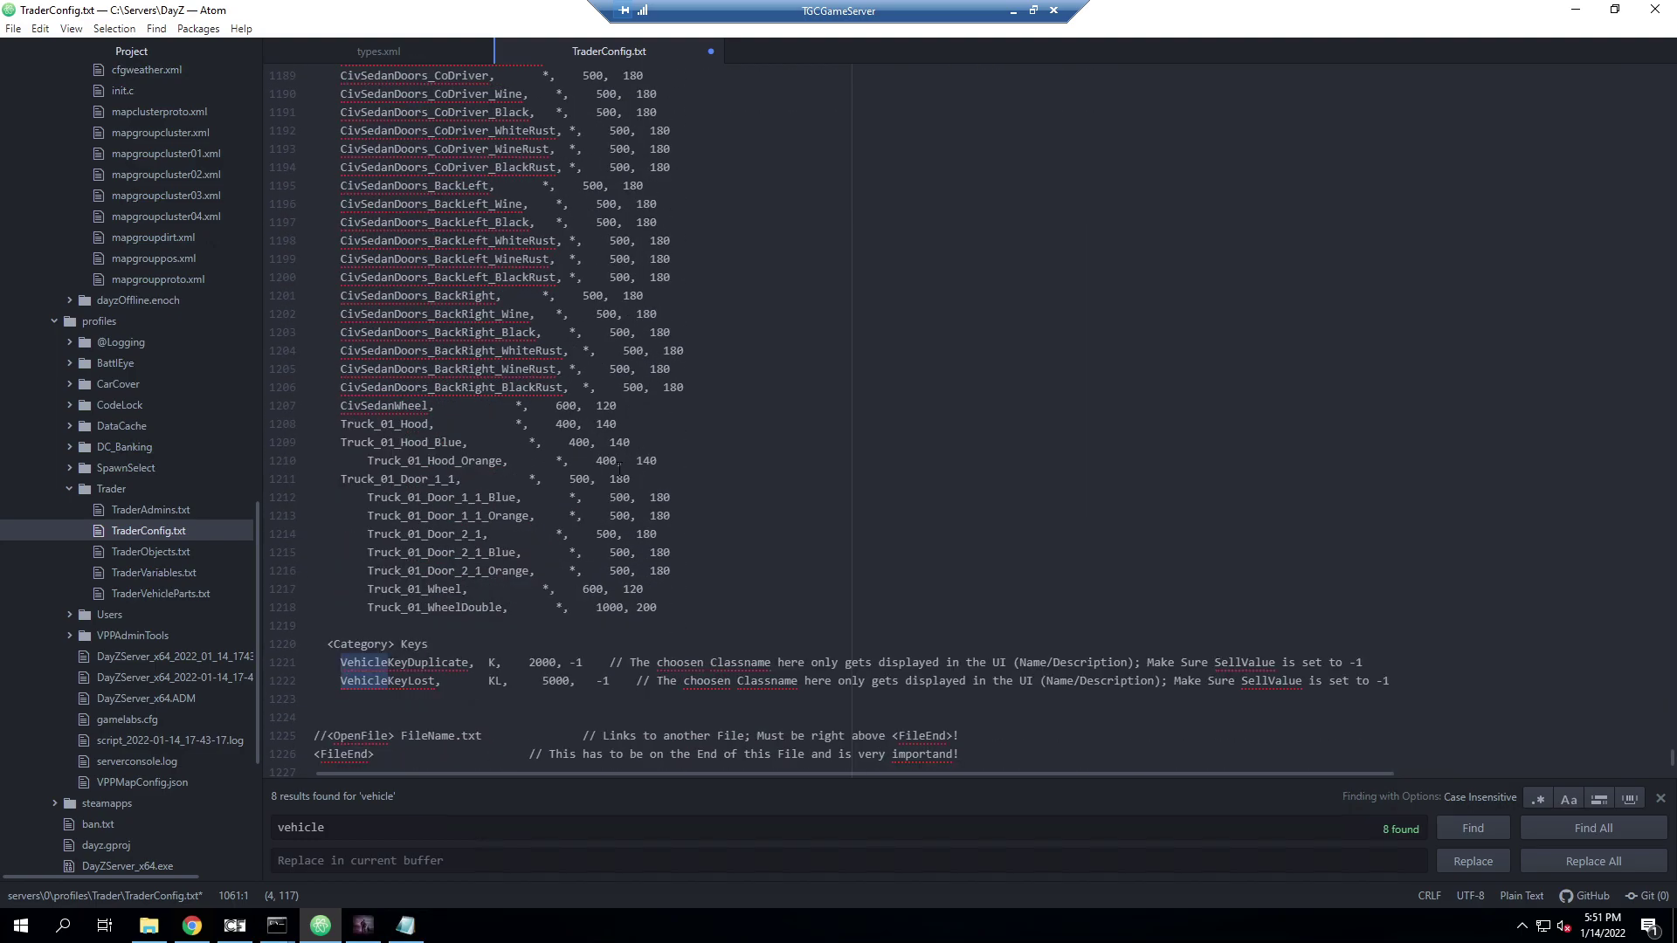
pyautogui.scroll(-1, 678, 535)
pyautogui.click(703, 596)
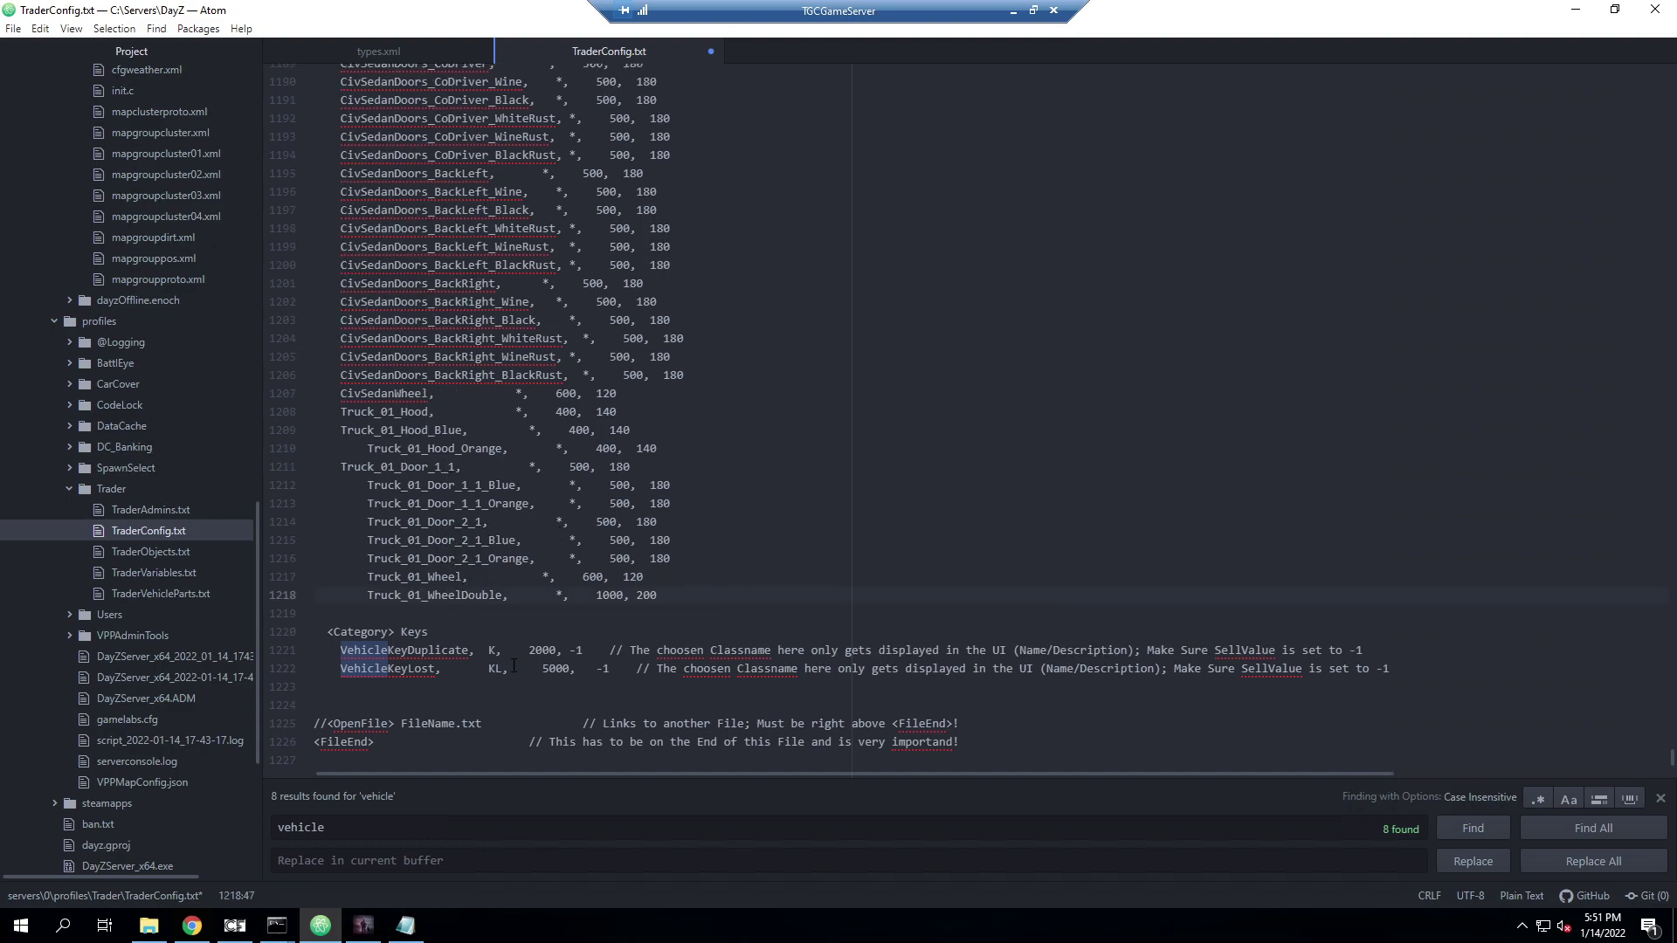
pyautogui.press('Return')
pyautogui.press('Return')
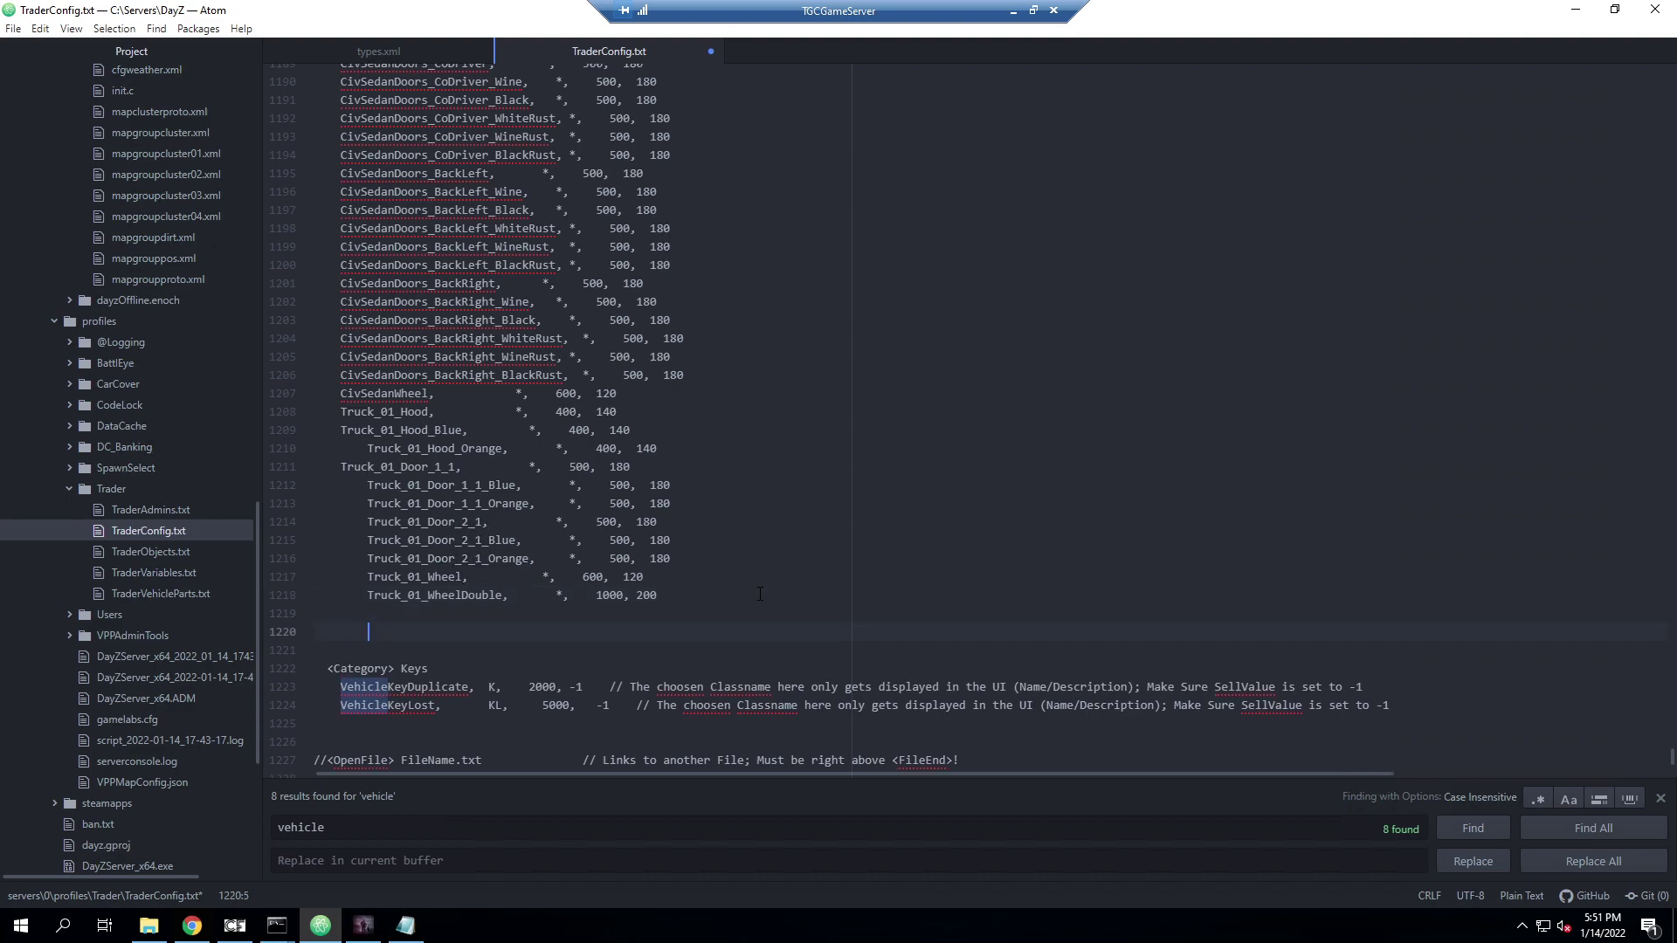
pyautogui.press('BackSpace')
pyautogui.press('BackSpace')
pyautogui.write('<Category> Vehicle Parts   CamonetWinter, *, 1000, 100   CamonetCivil, *, 1000, 100   CamonetDesert, *, 1000, 100')
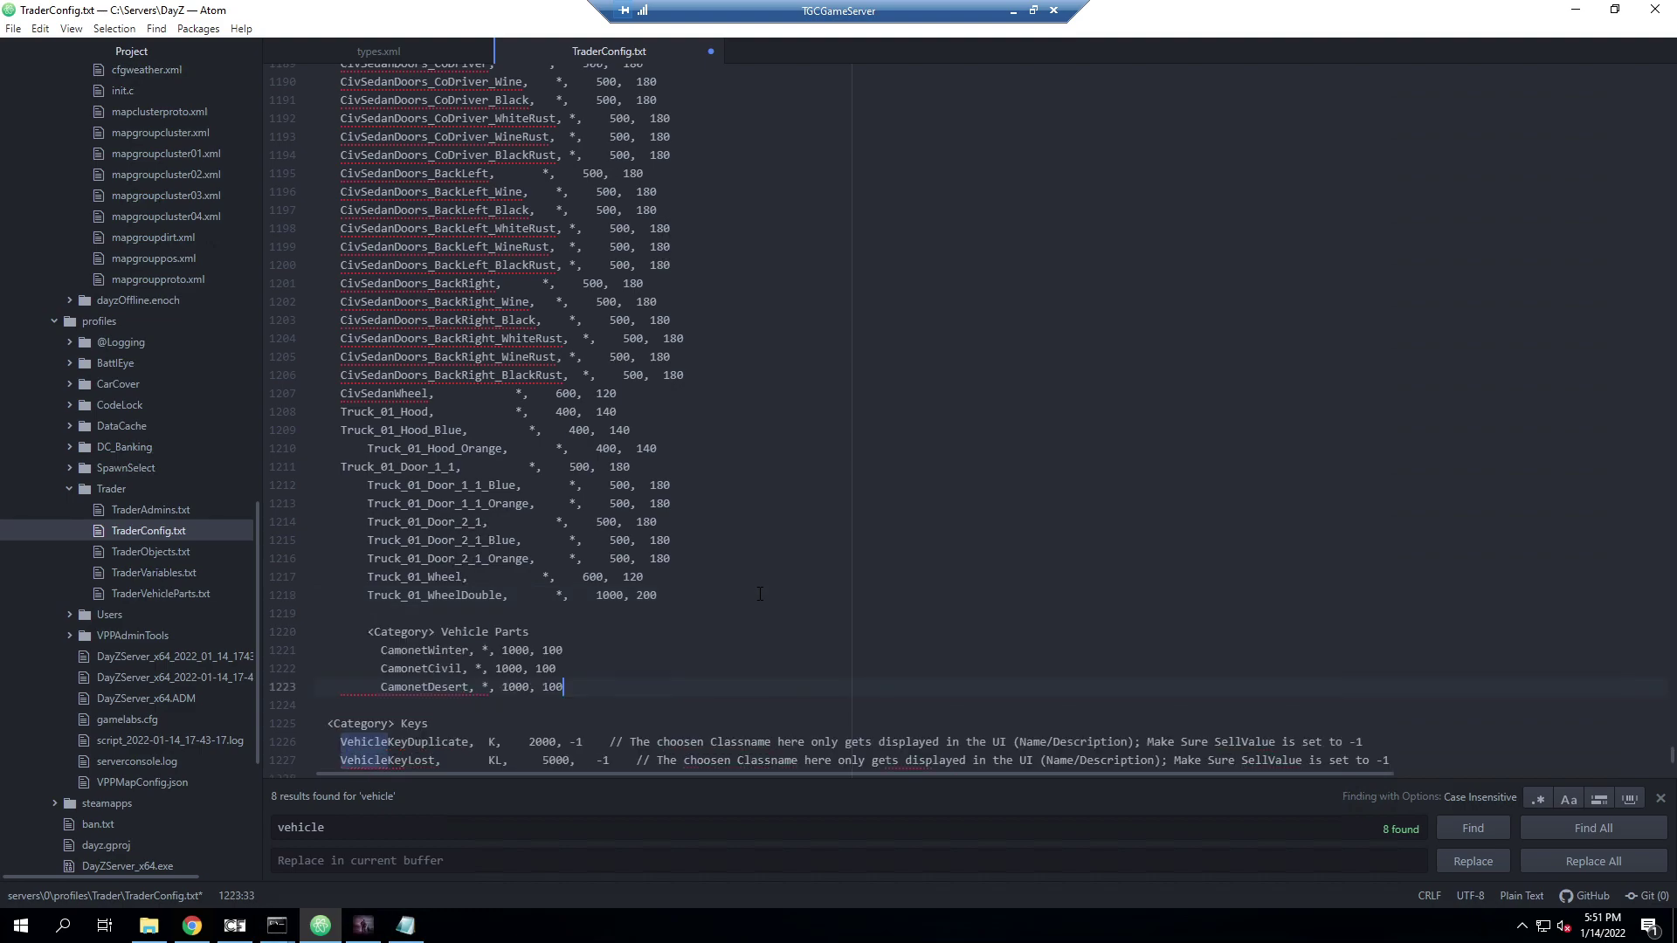
# Outdent the pasted block, rename its heading to Vehicle Covers, and save TraderConfig.txt
pyautogui.keyDown('shift'); pyautogui.click(357, 642); pyautogui.keyUp('shift')
pyautogui.hotkey('shift', 'Tab')
pyautogui.hotkey('shift', 'Tab')
pyautogui.hotkey('shift', 'Tab')
pyautogui.doubleClick(472, 632)
pyautogui.write('Covers')
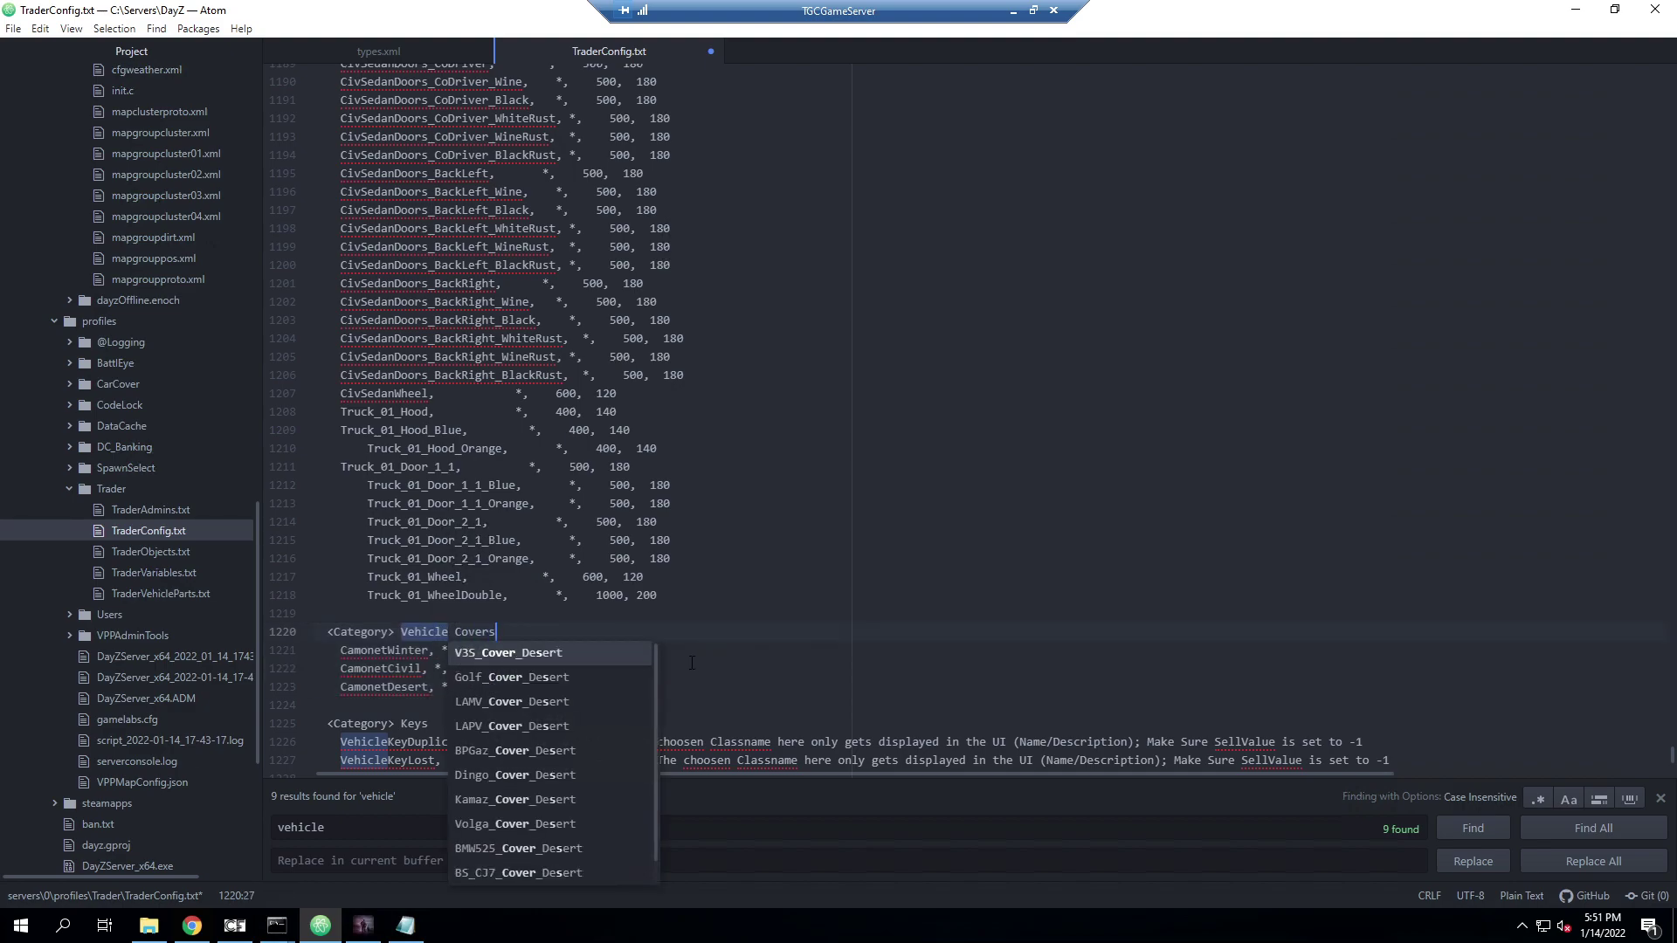
pyautogui.press('Escape')
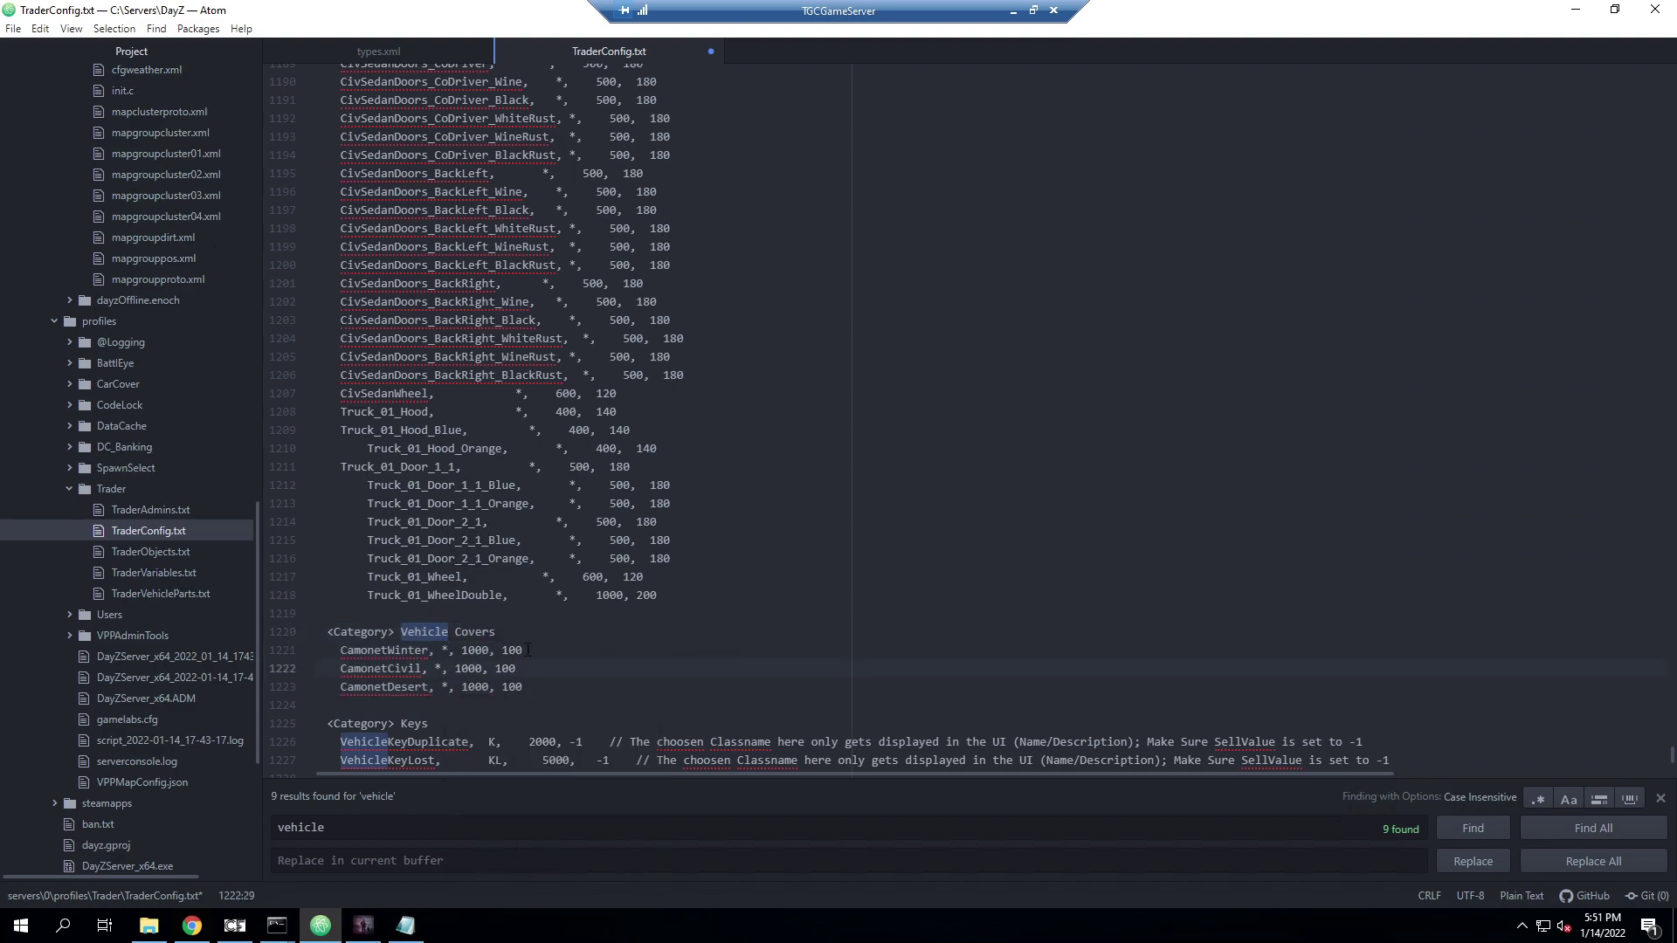
pyautogui.click(516, 649)
pyautogui.hotkey('ctrl', 's')
# Recheck the three Camonet lines under the Vehicle Parts heading
pyautogui.click(380, 668)
pyautogui.scroll(10, 380, 668)
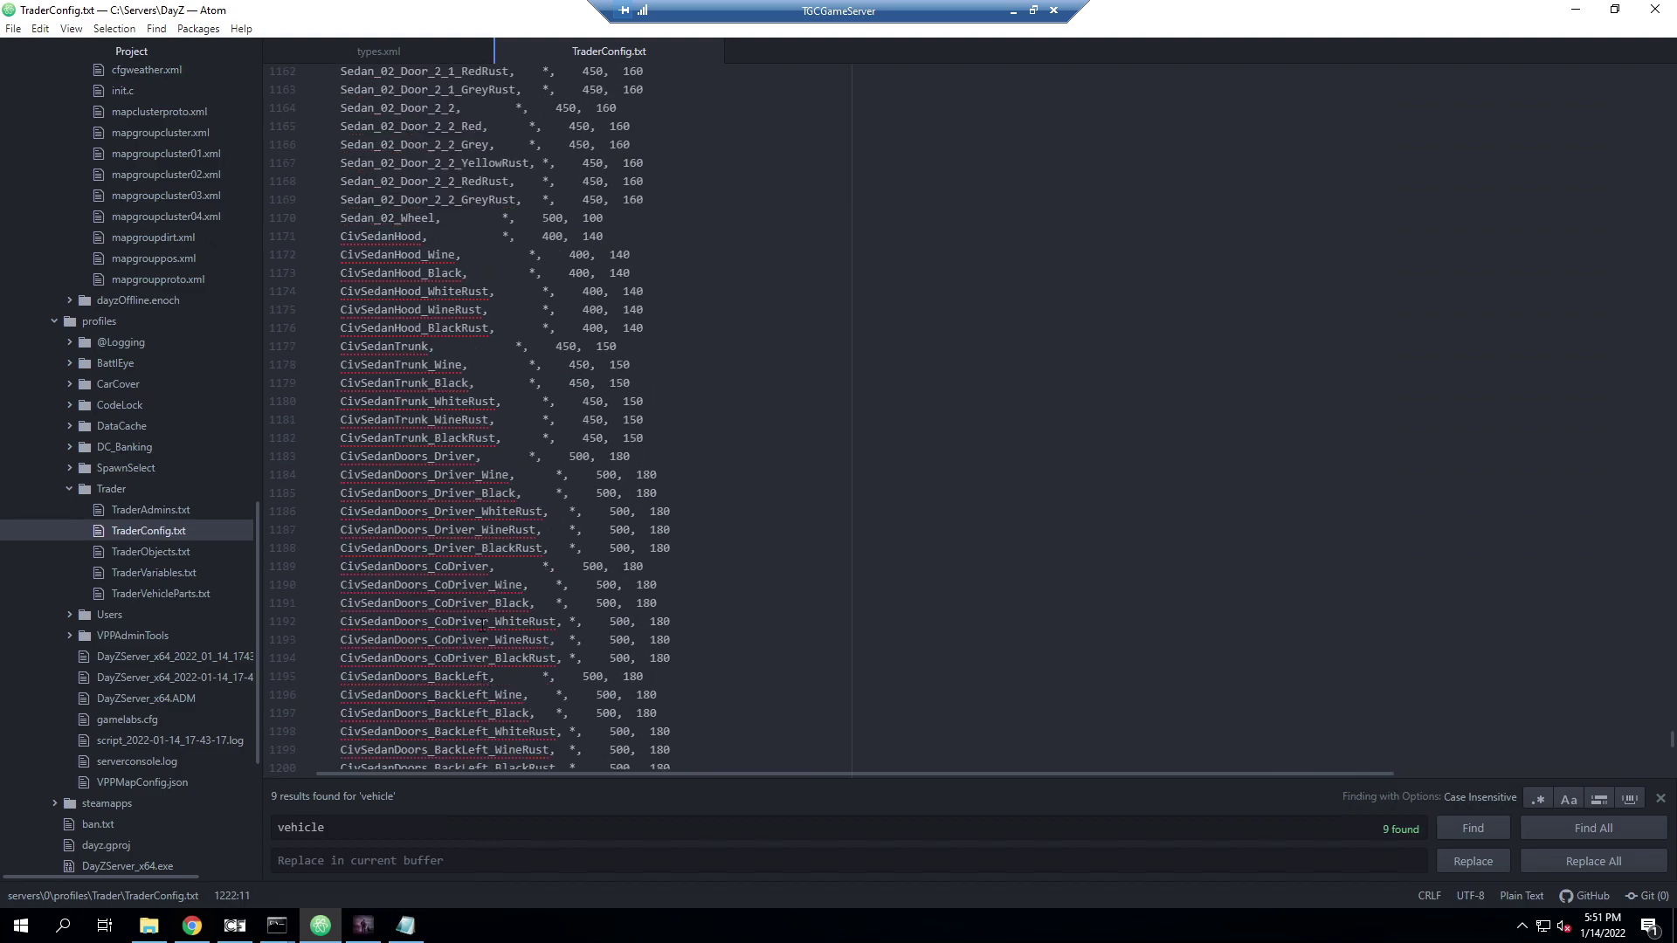
pyautogui.scroll(20, 462, 416)
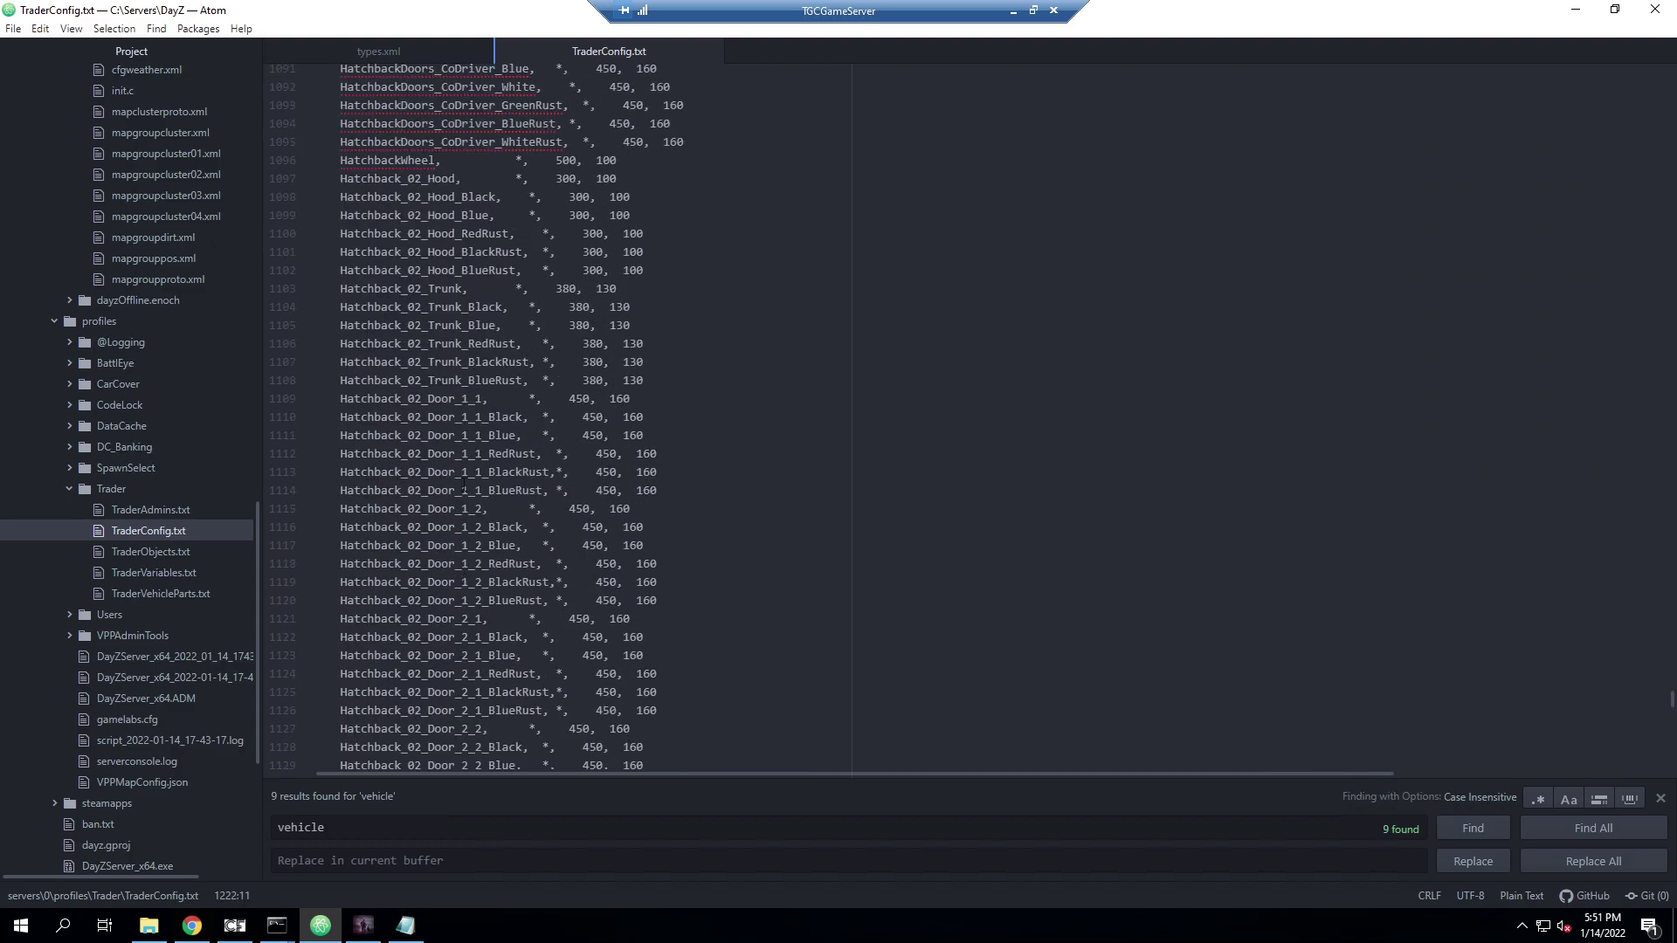
pyautogui.scroll(8, 439, 318)
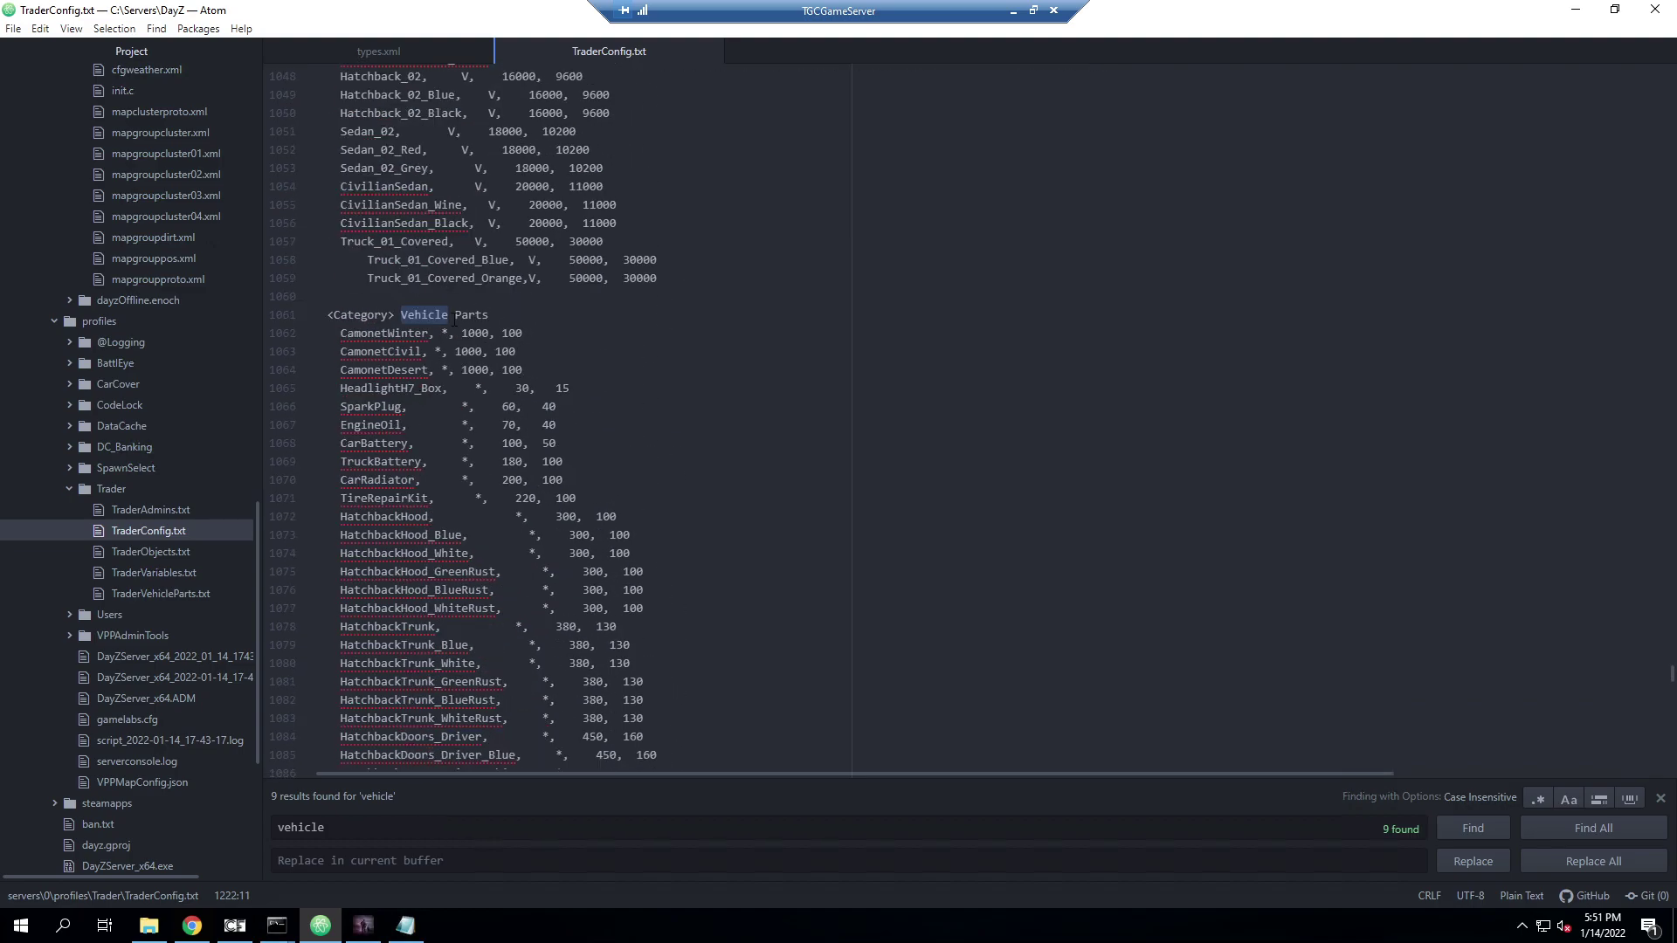
pyautogui.click(482, 315)
pyautogui.moveTo(564, 373); pyautogui.dragTo(285, 337)
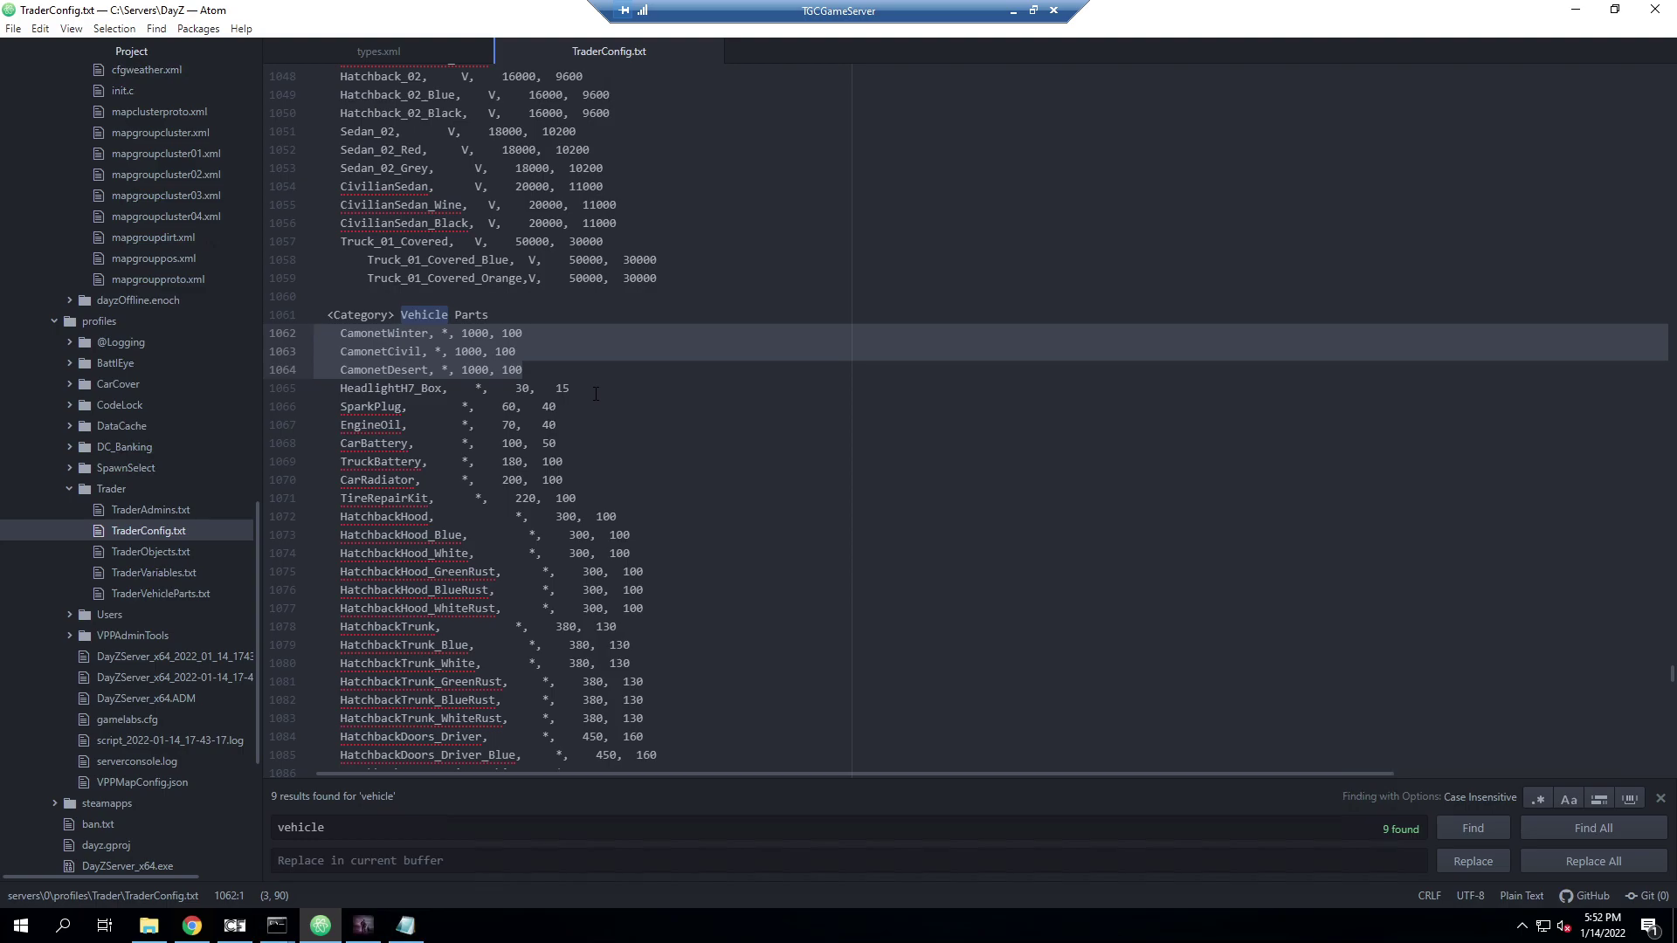
pyautogui.scroll(-15, 596, 394)
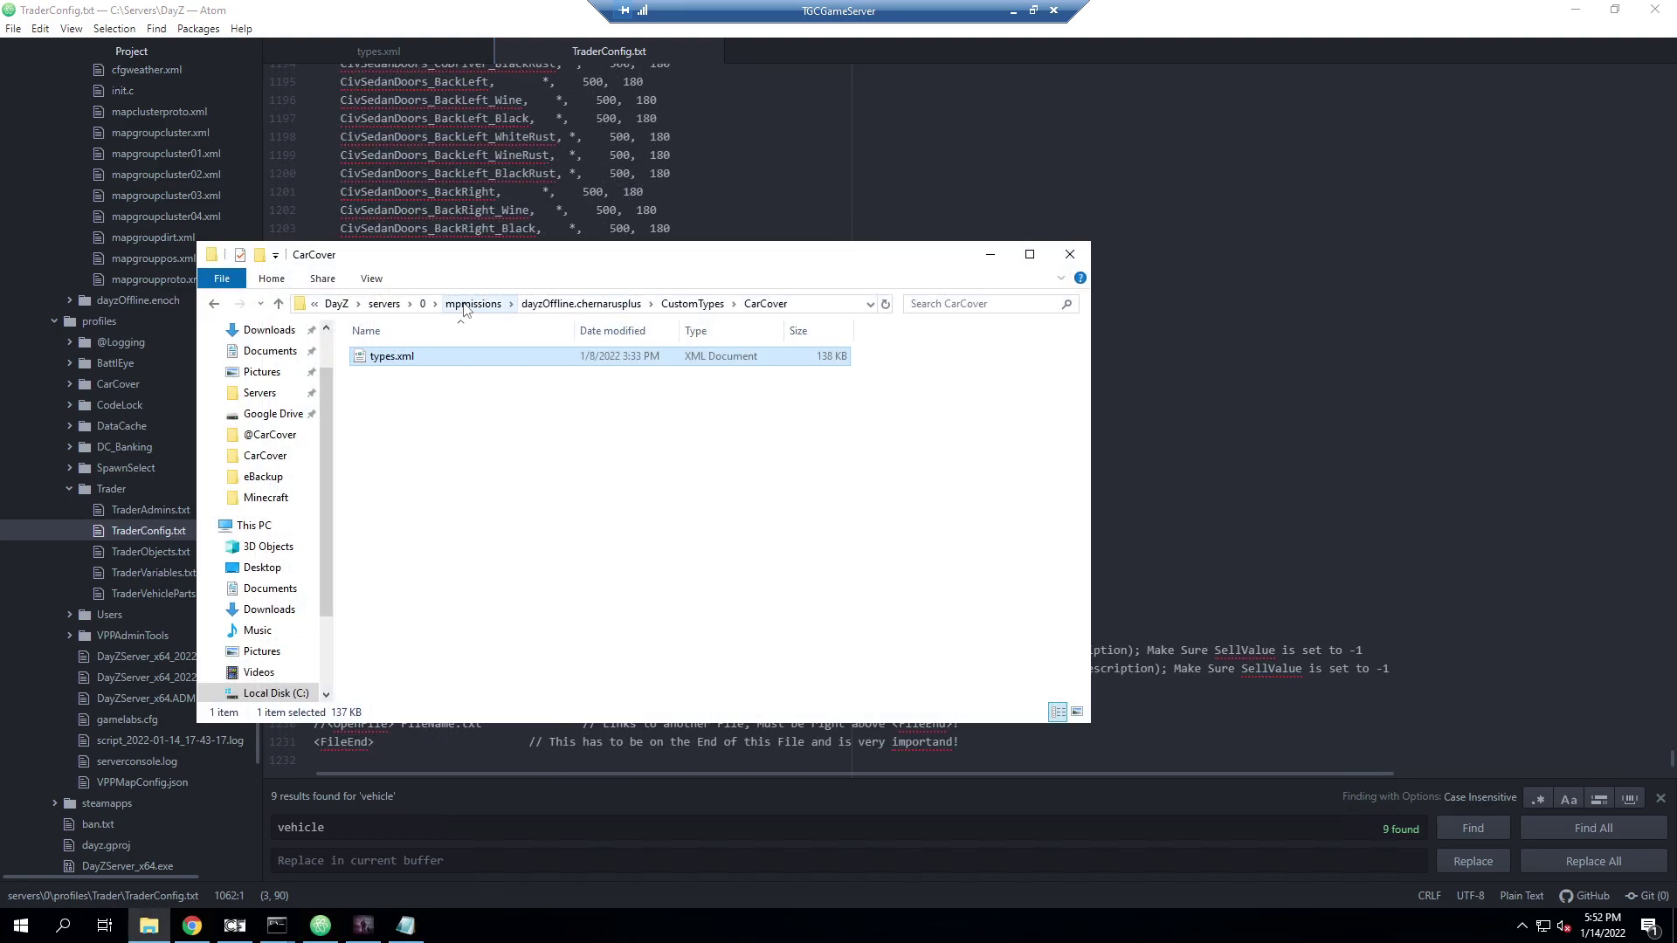
# Open the server's profiles > CarCover folder
pyautogui.click(422, 305)
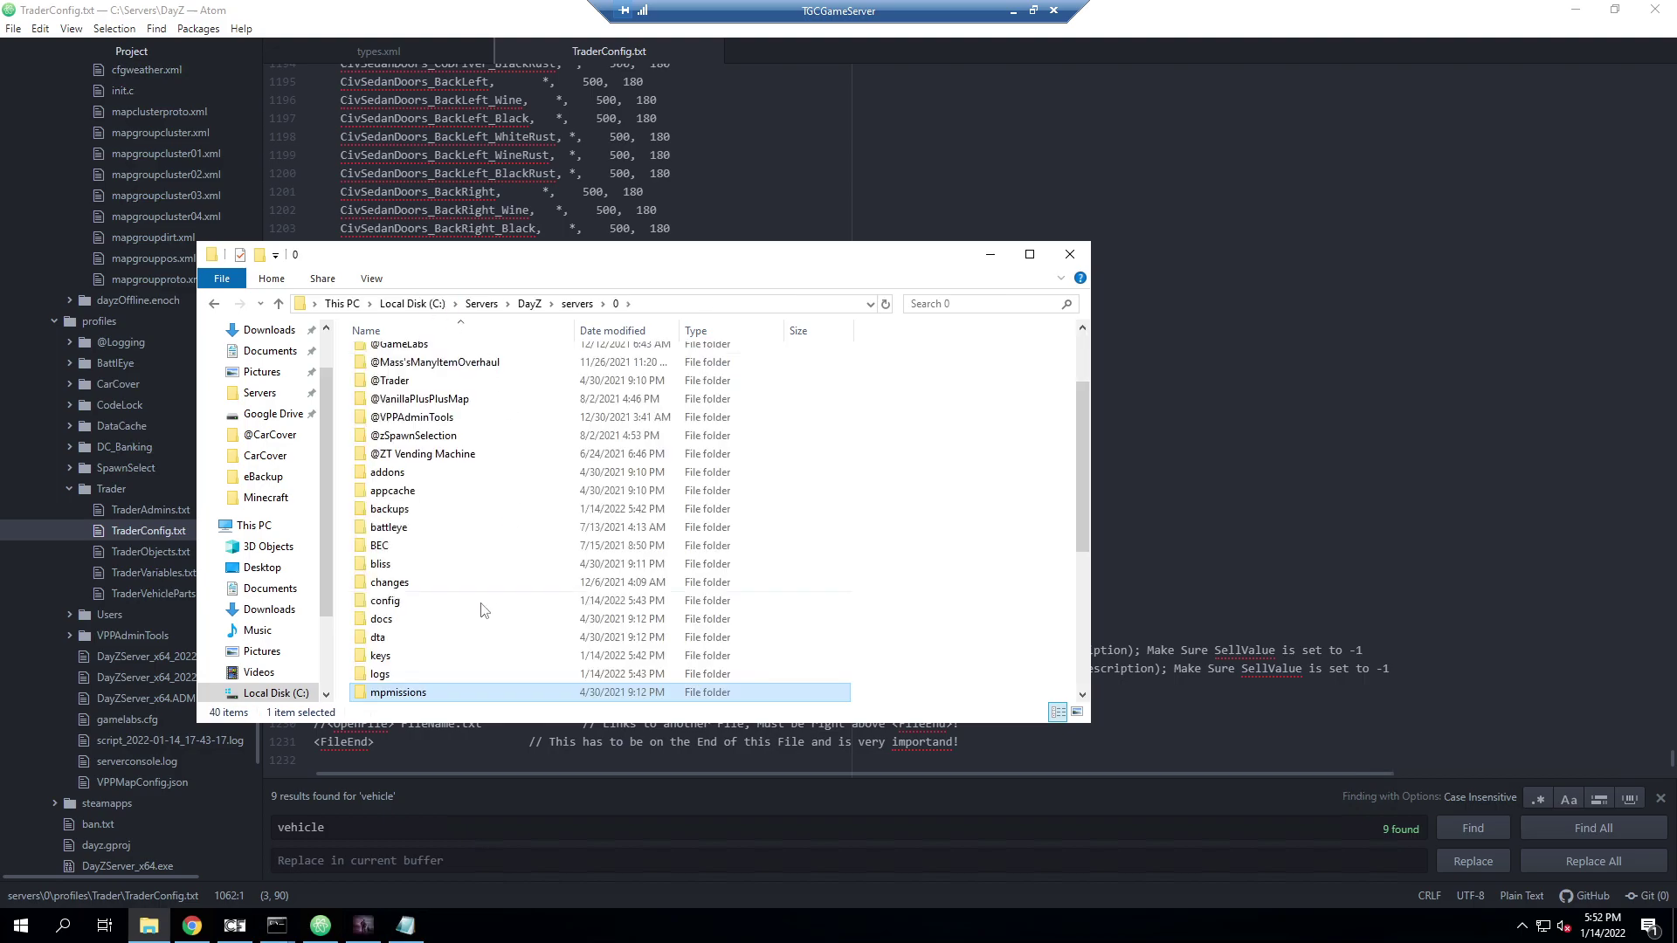
pyautogui.scroll(-6, 425, 440)
pyautogui.doubleClick(425, 441)
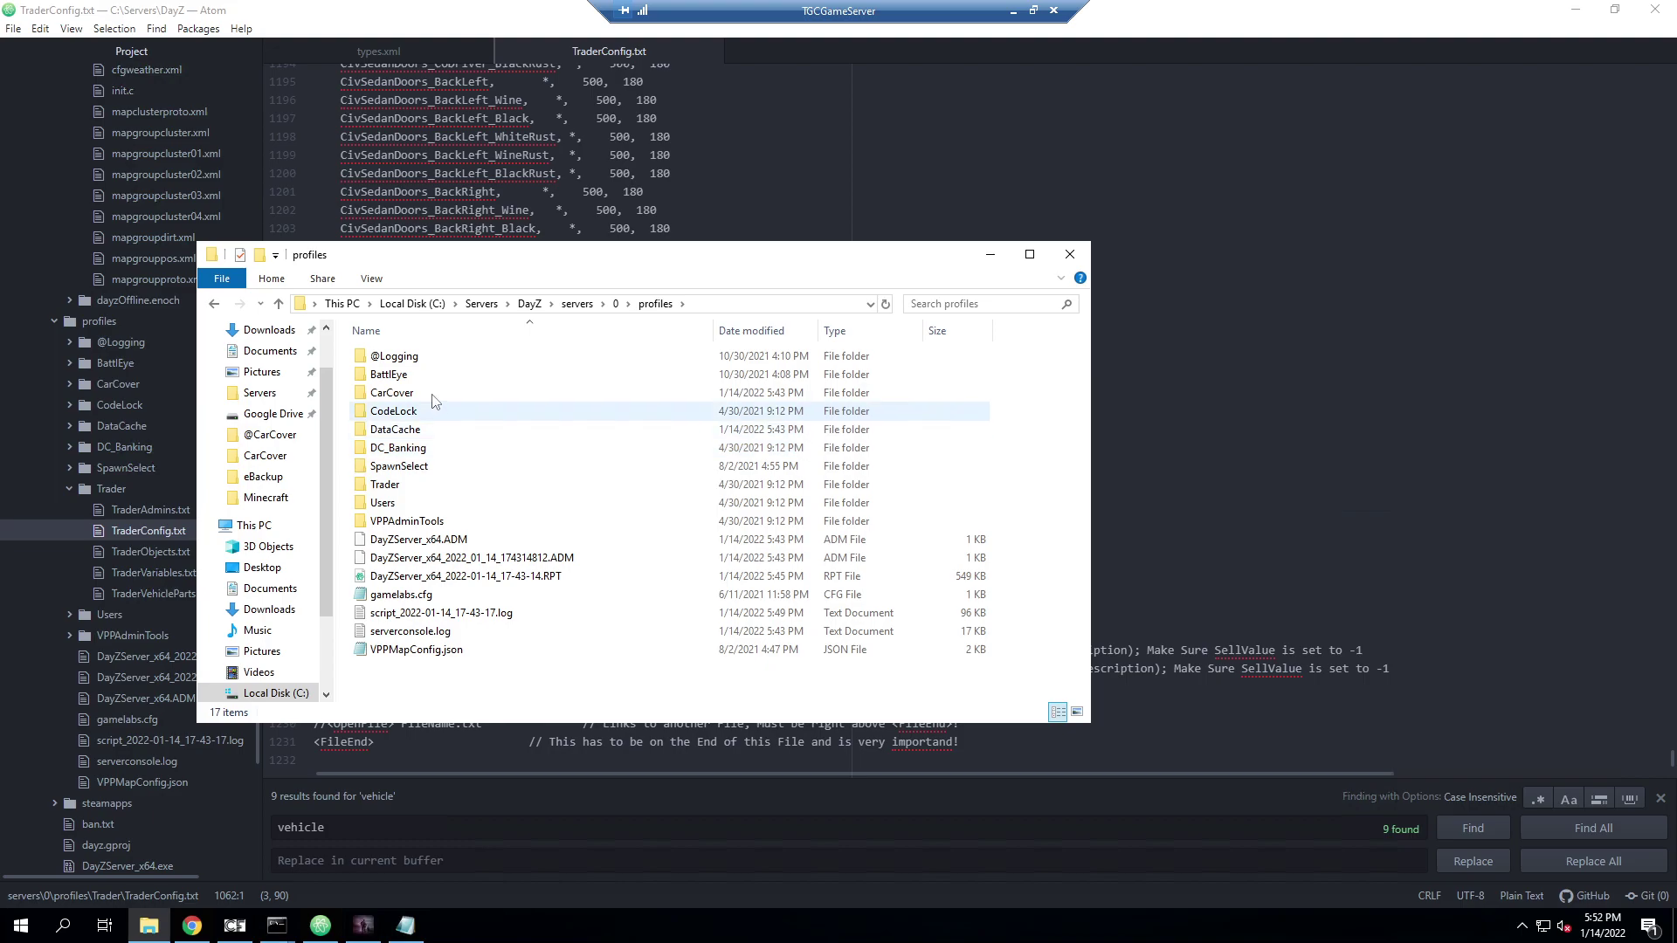
pyautogui.doubleClick(433, 394)
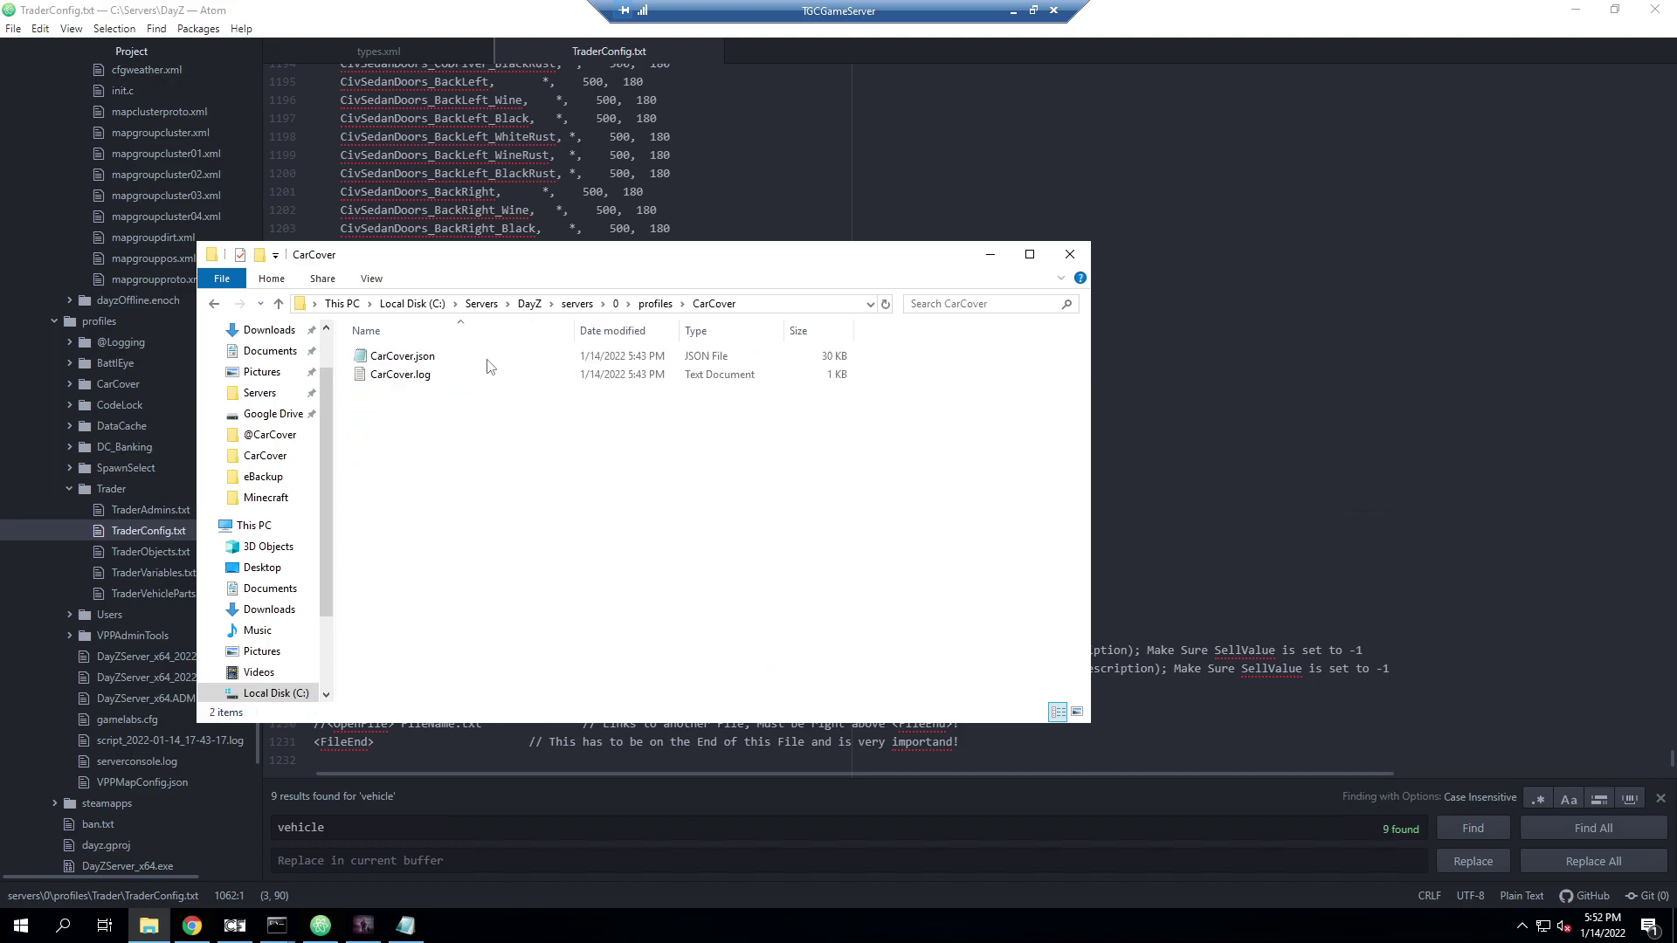
# Read CarCover.log in Notepad, close it, and open CarCover.json
pyautogui.doubleClick(436, 384)
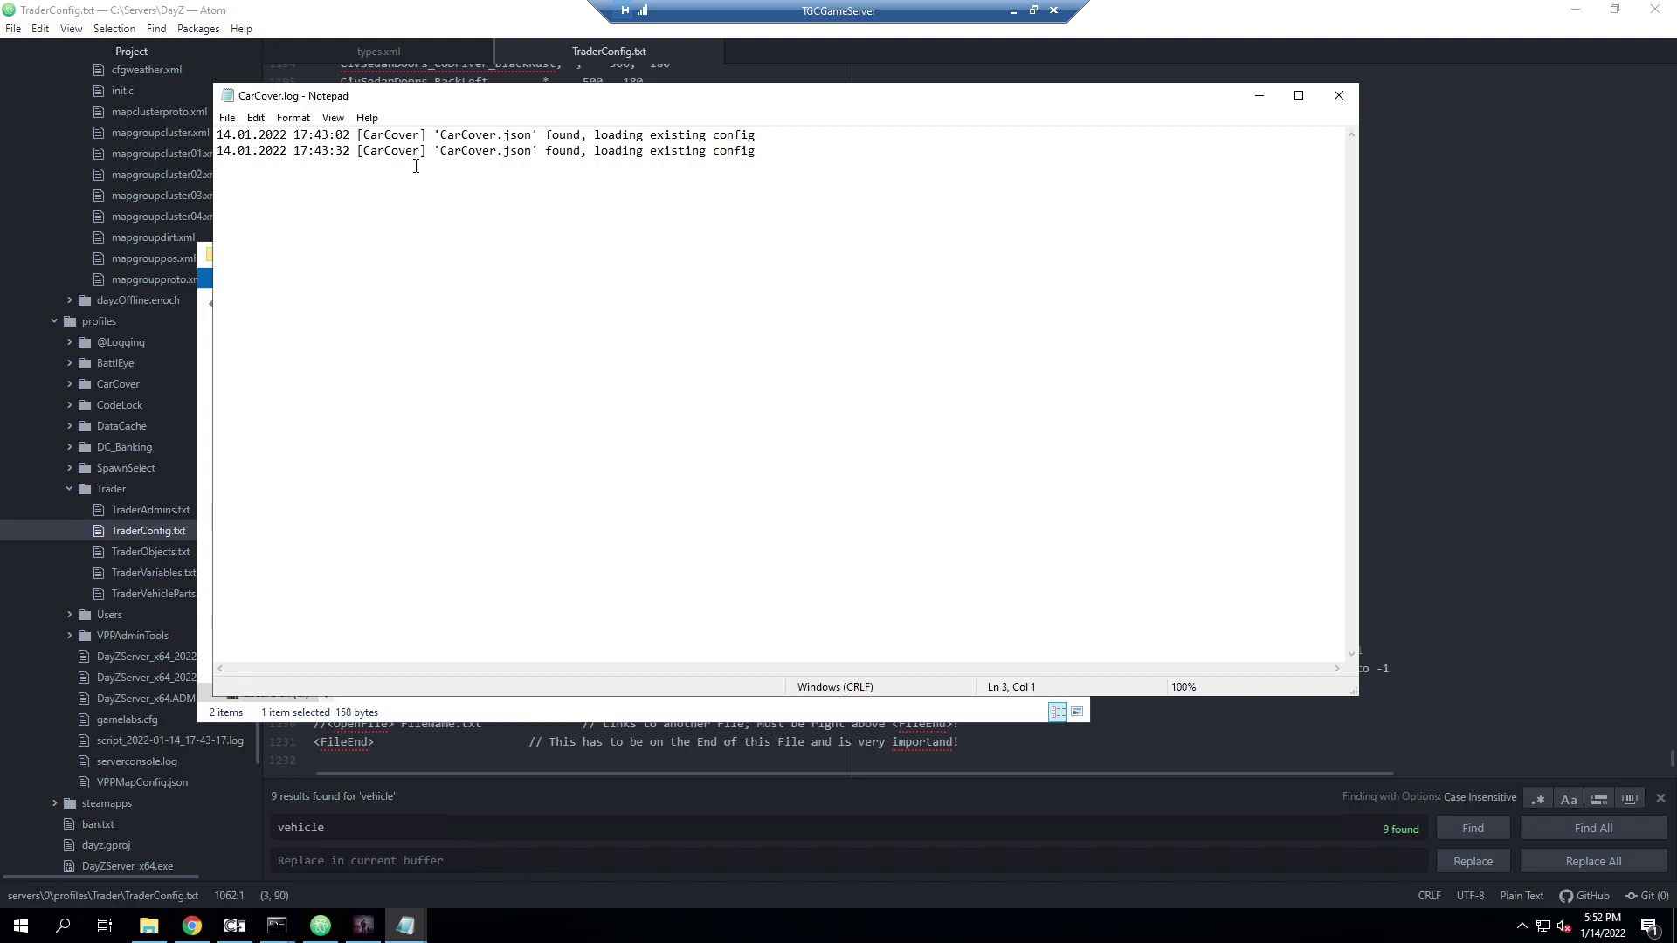
pyautogui.hotkey('ctrl', 'a')
pyautogui.click(768, 140)
pyautogui.click(723, 175)
pyautogui.click(1329, 97)
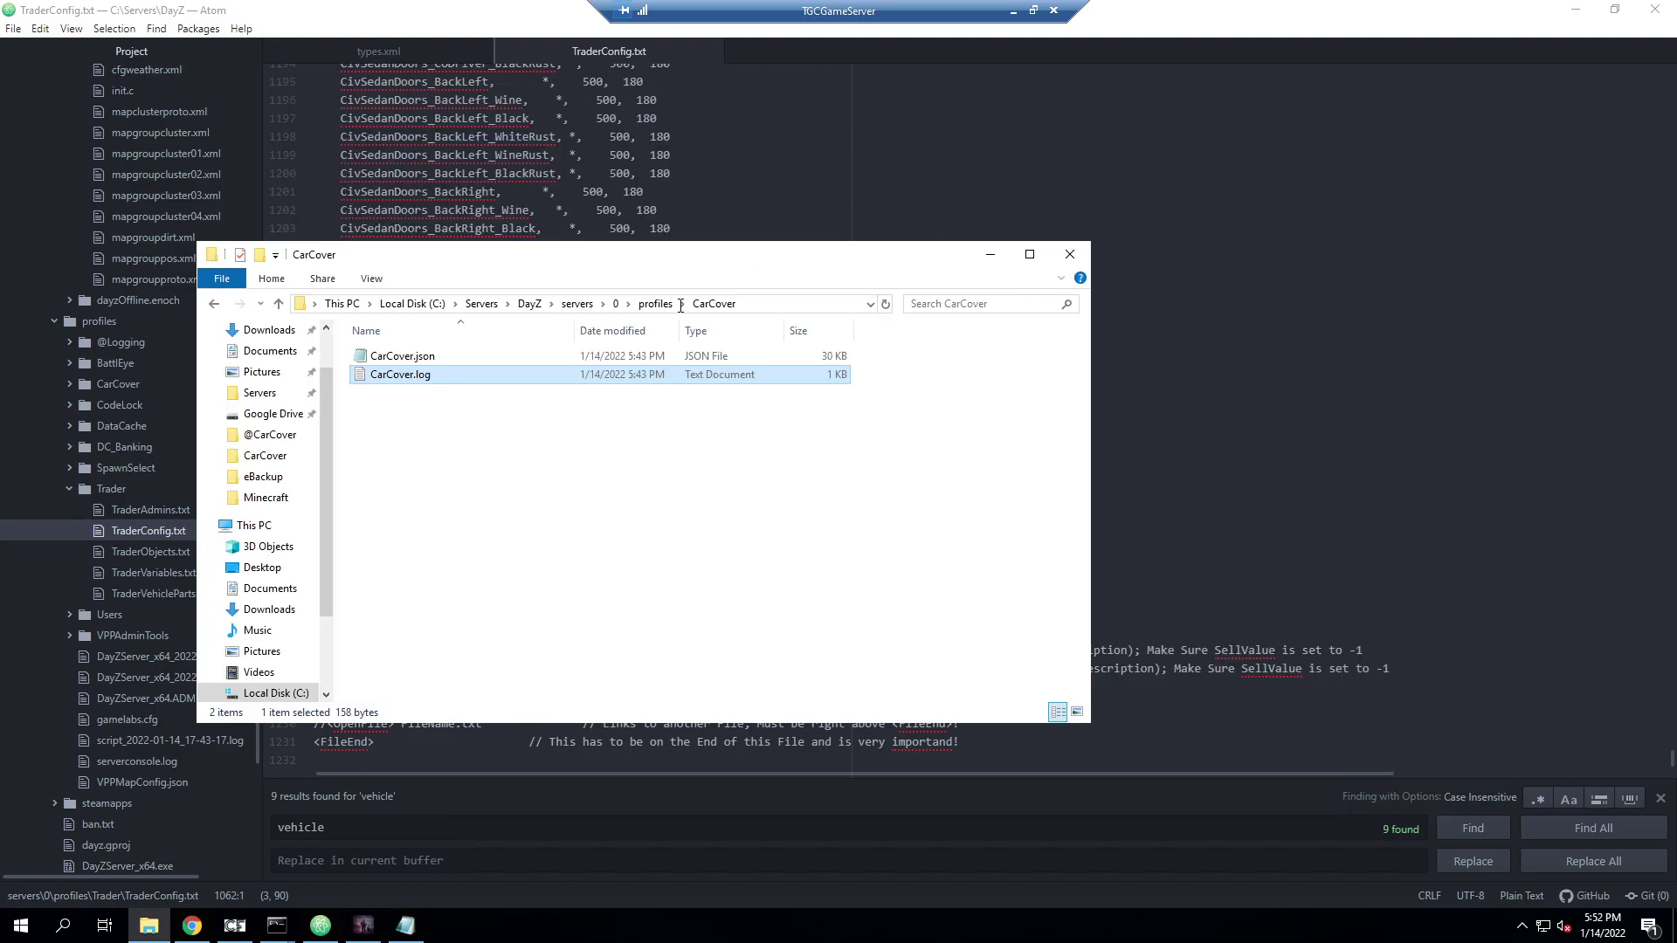
pyautogui.doubleClick(427, 355)
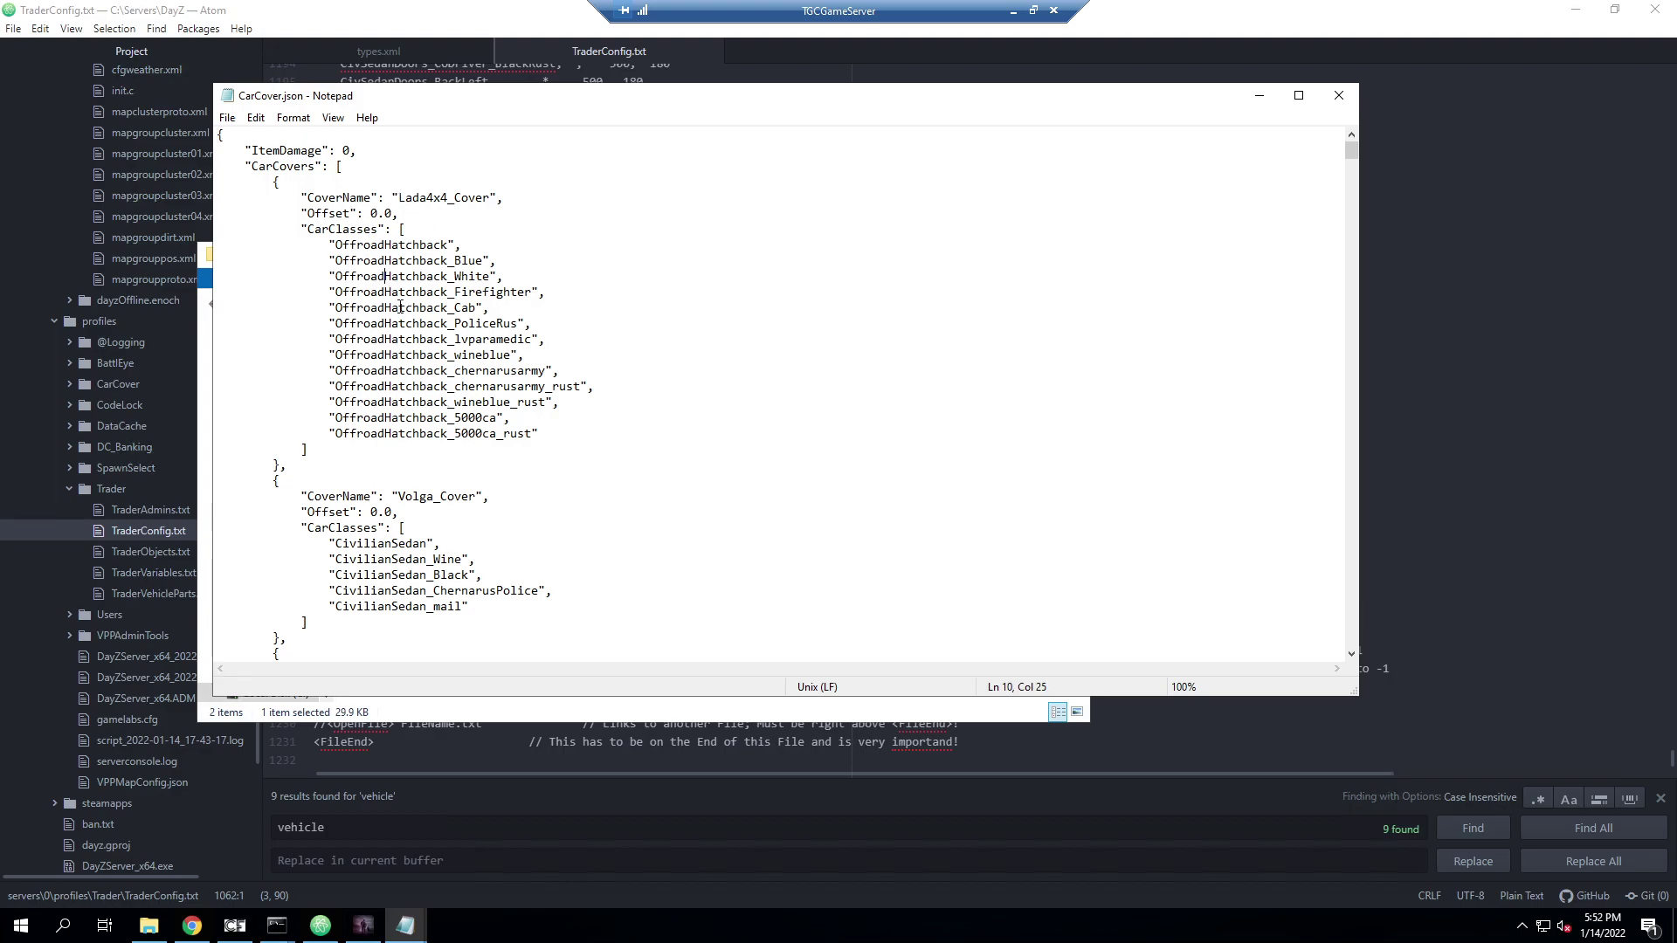
pyautogui.moveTo(385, 276); pyautogui.dragTo(537, 434)
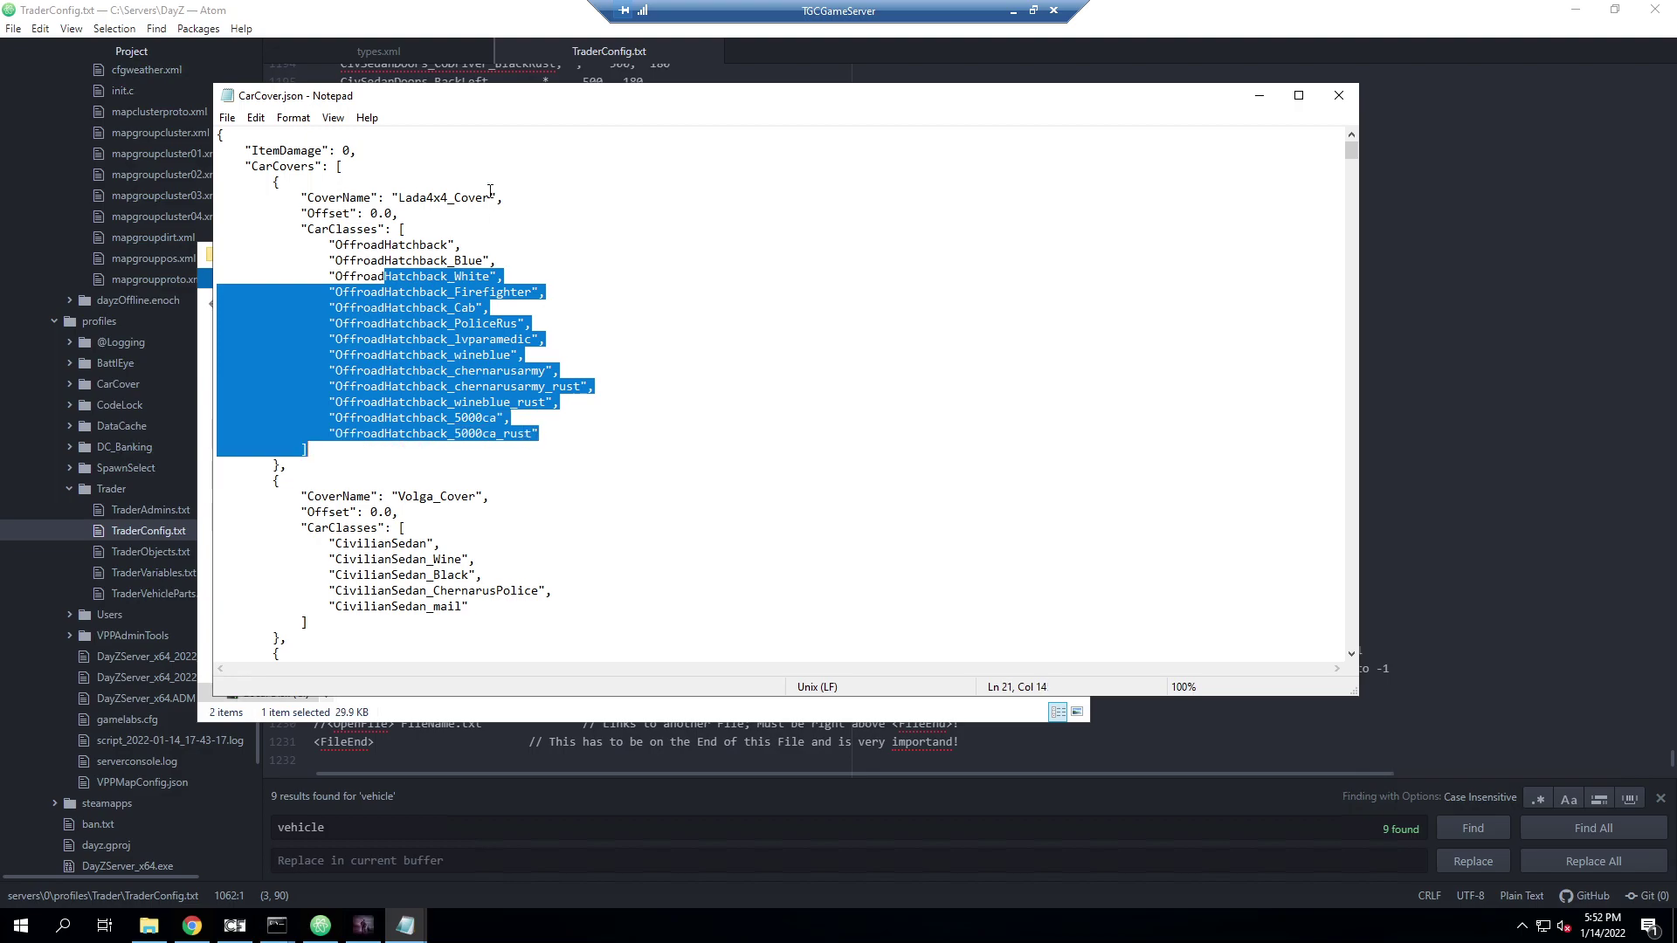
pyautogui.click(491, 197)
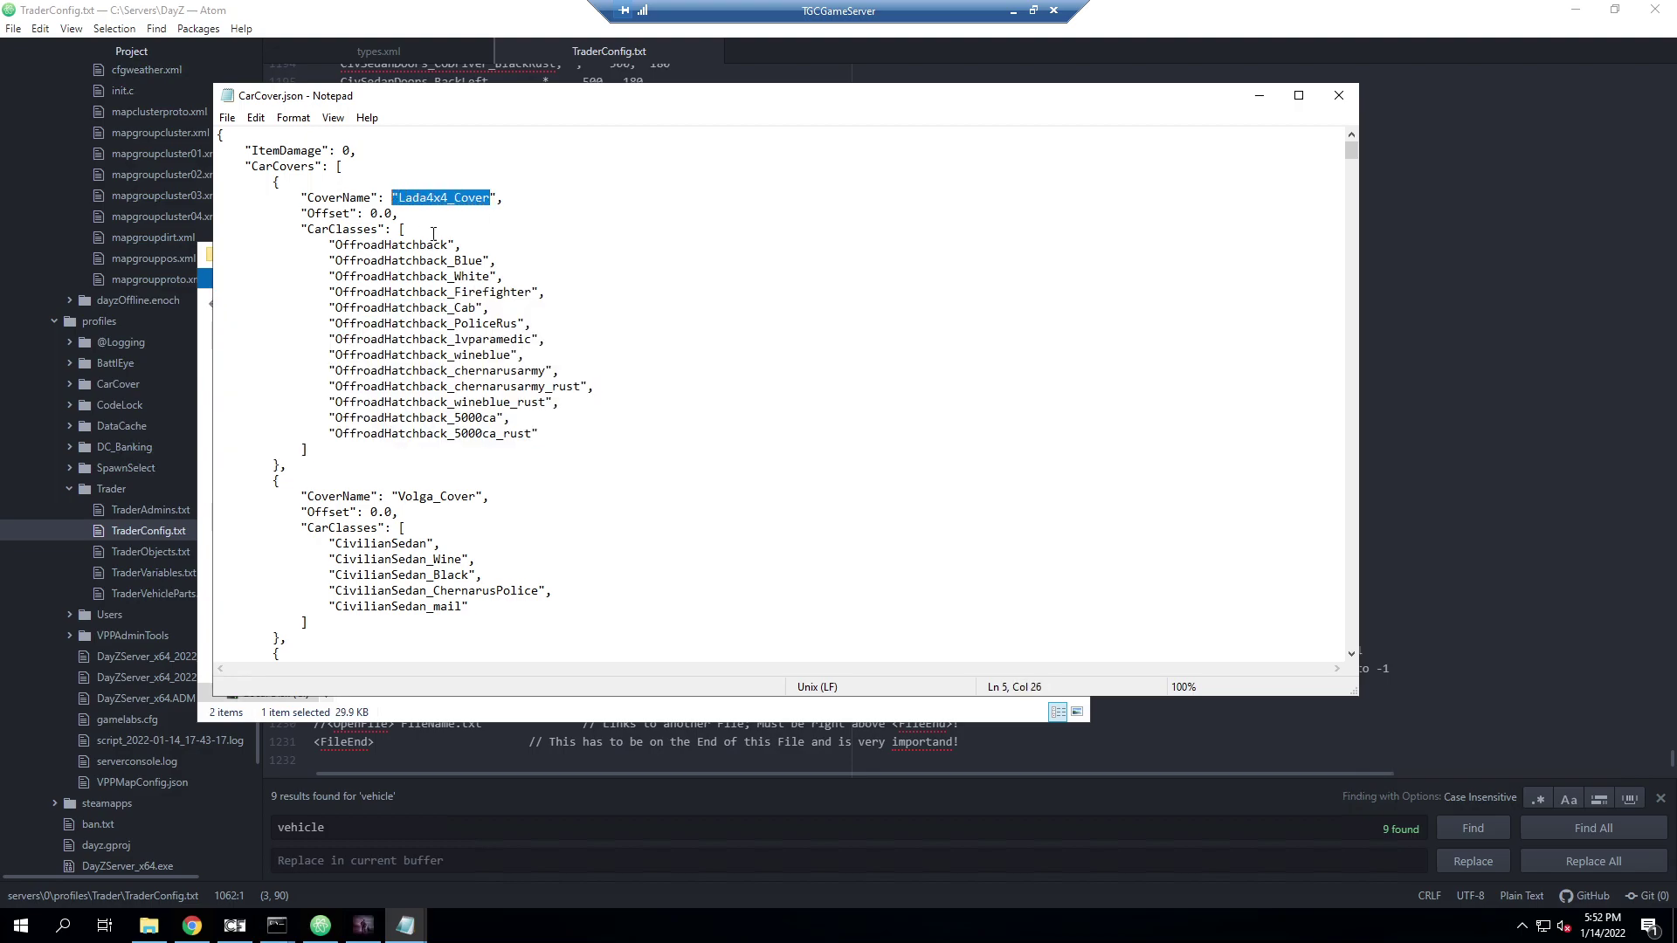
pyautogui.scroll(-2, 501, 410)
pyautogui.scroll(2, 456, 452)
pyautogui.moveTo(338, 330); pyautogui.dragTo(513, 324)
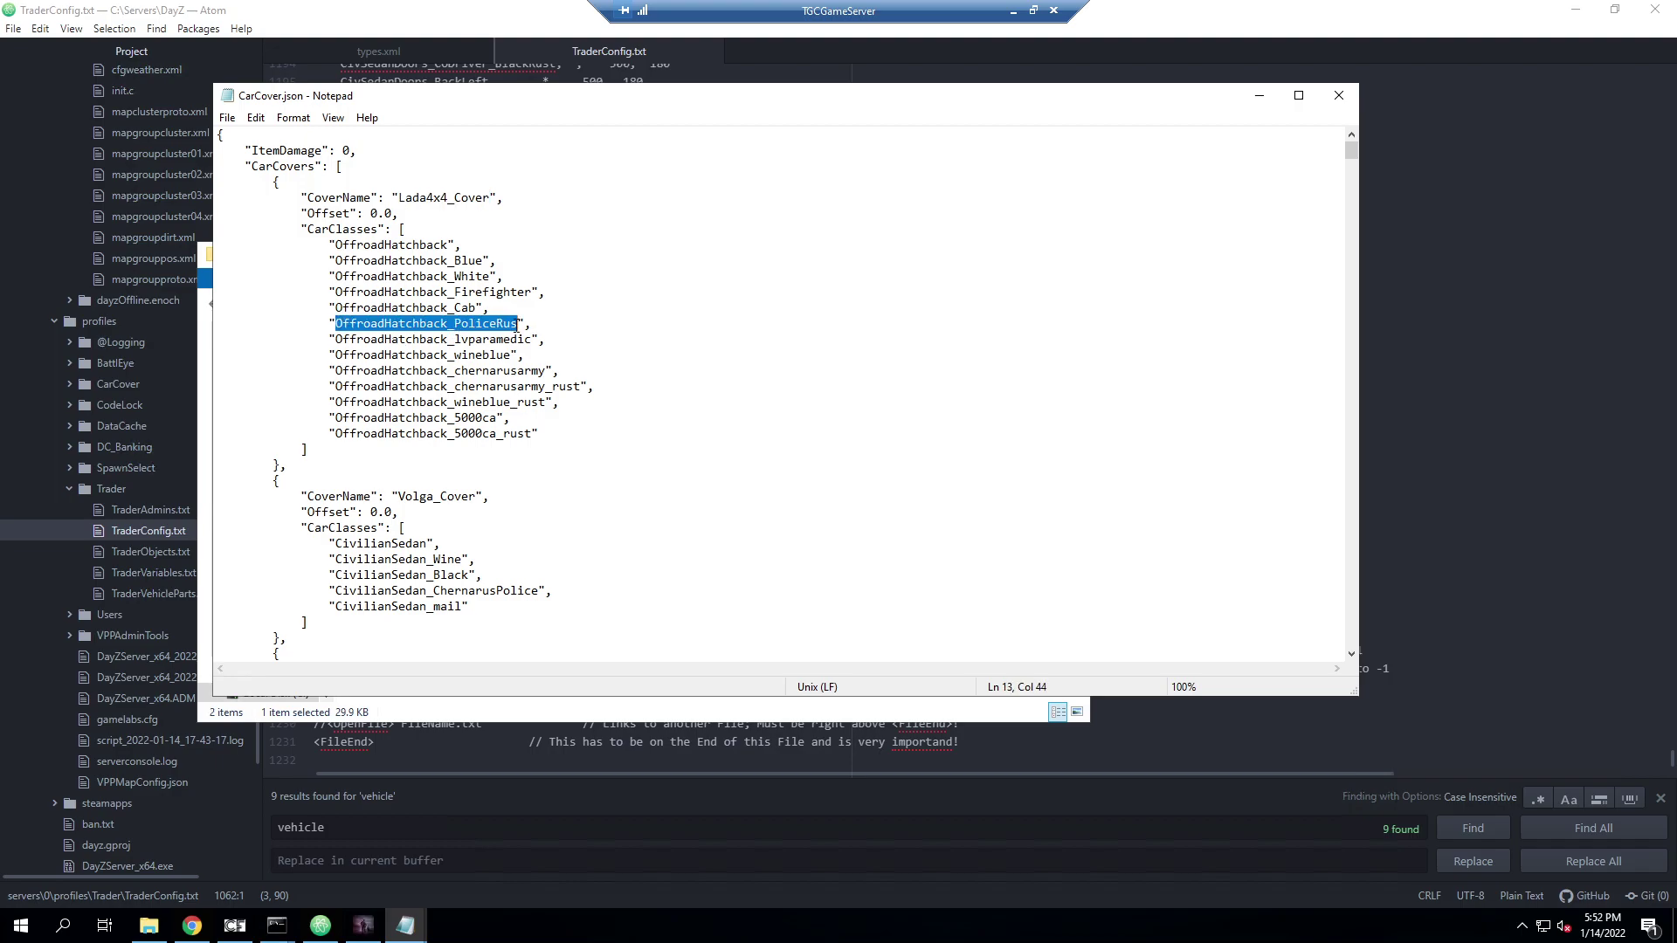
pyautogui.click(414, 196)
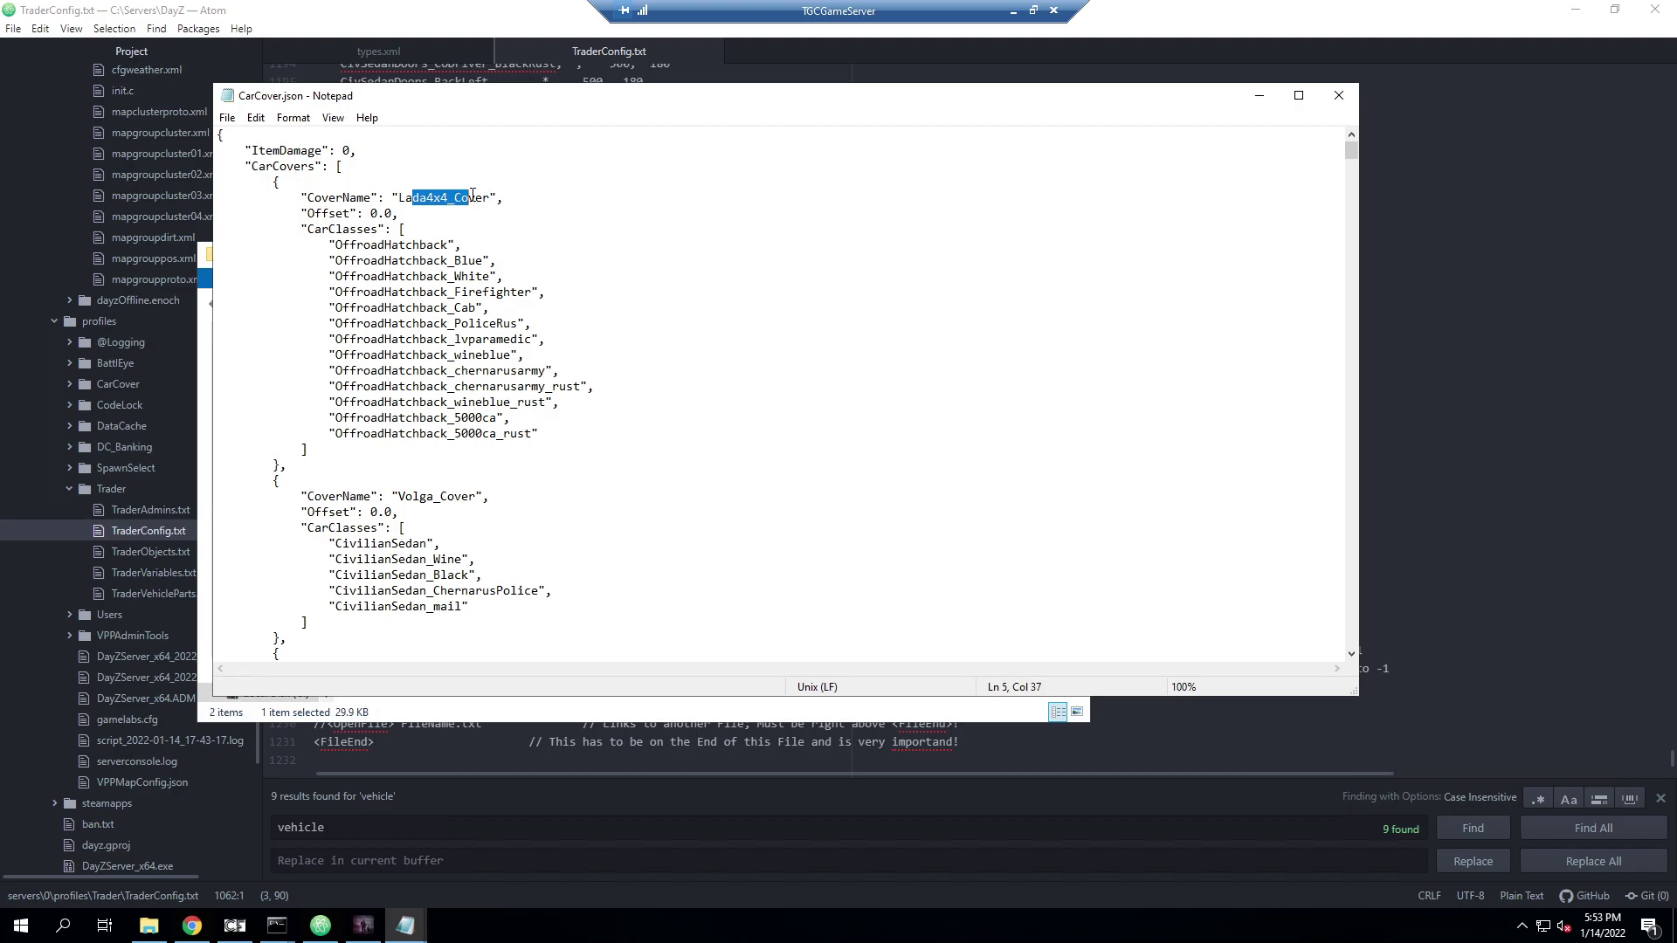
pyautogui.scroll(-13, 430, 358)
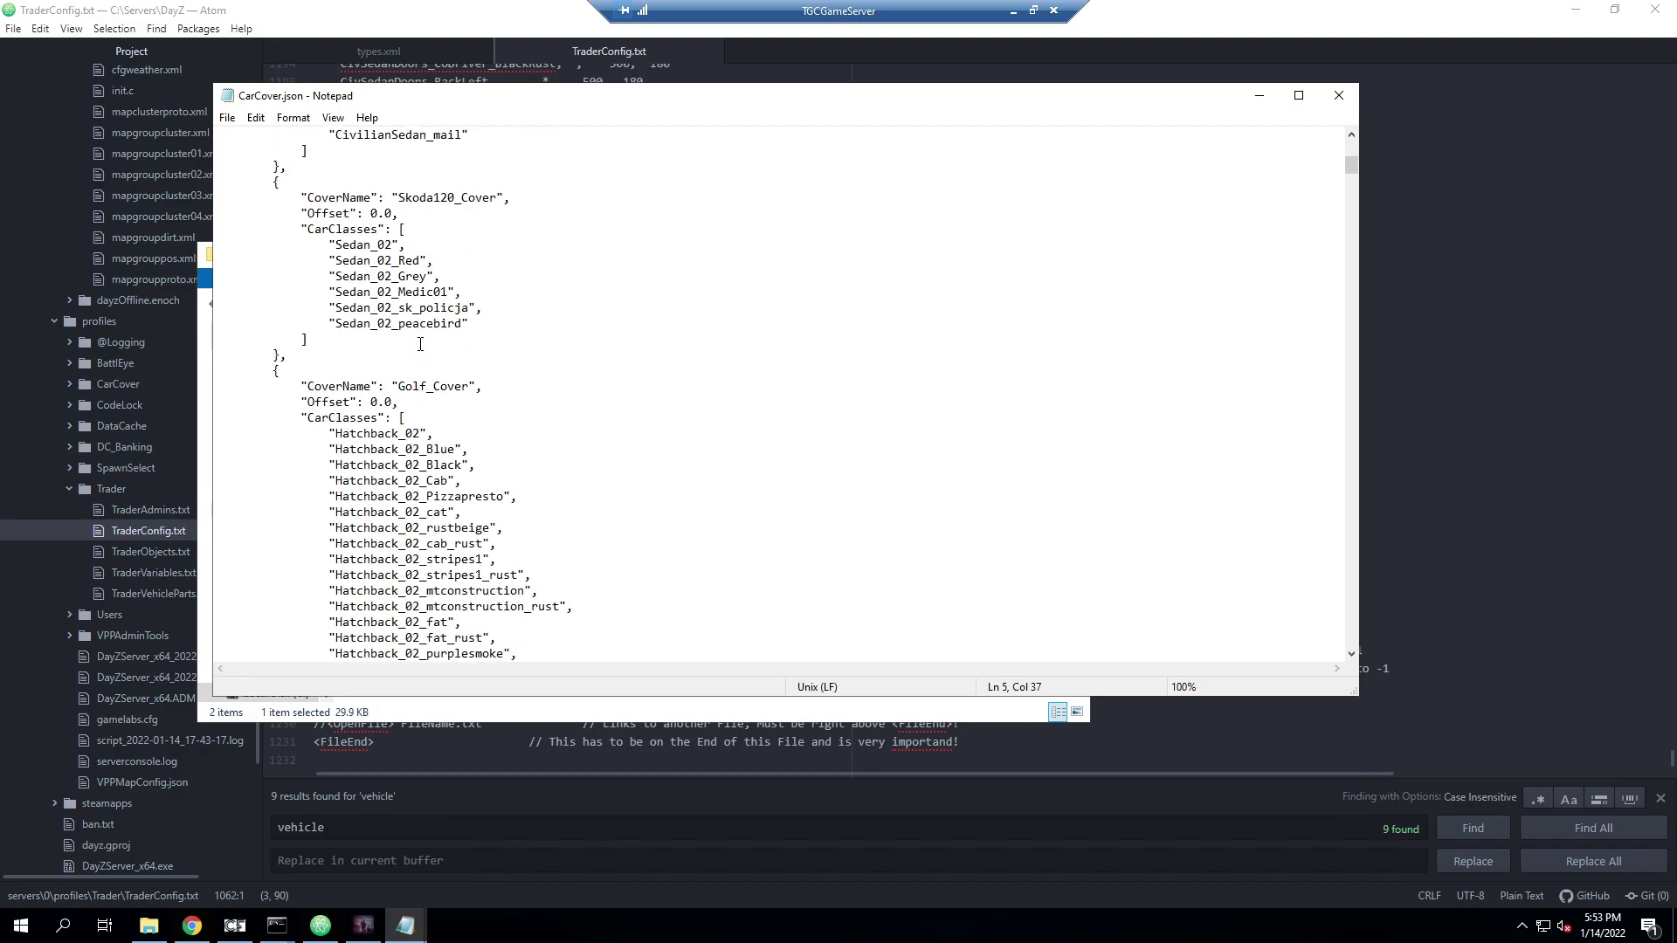
pyautogui.scroll(-12, 483, 371)
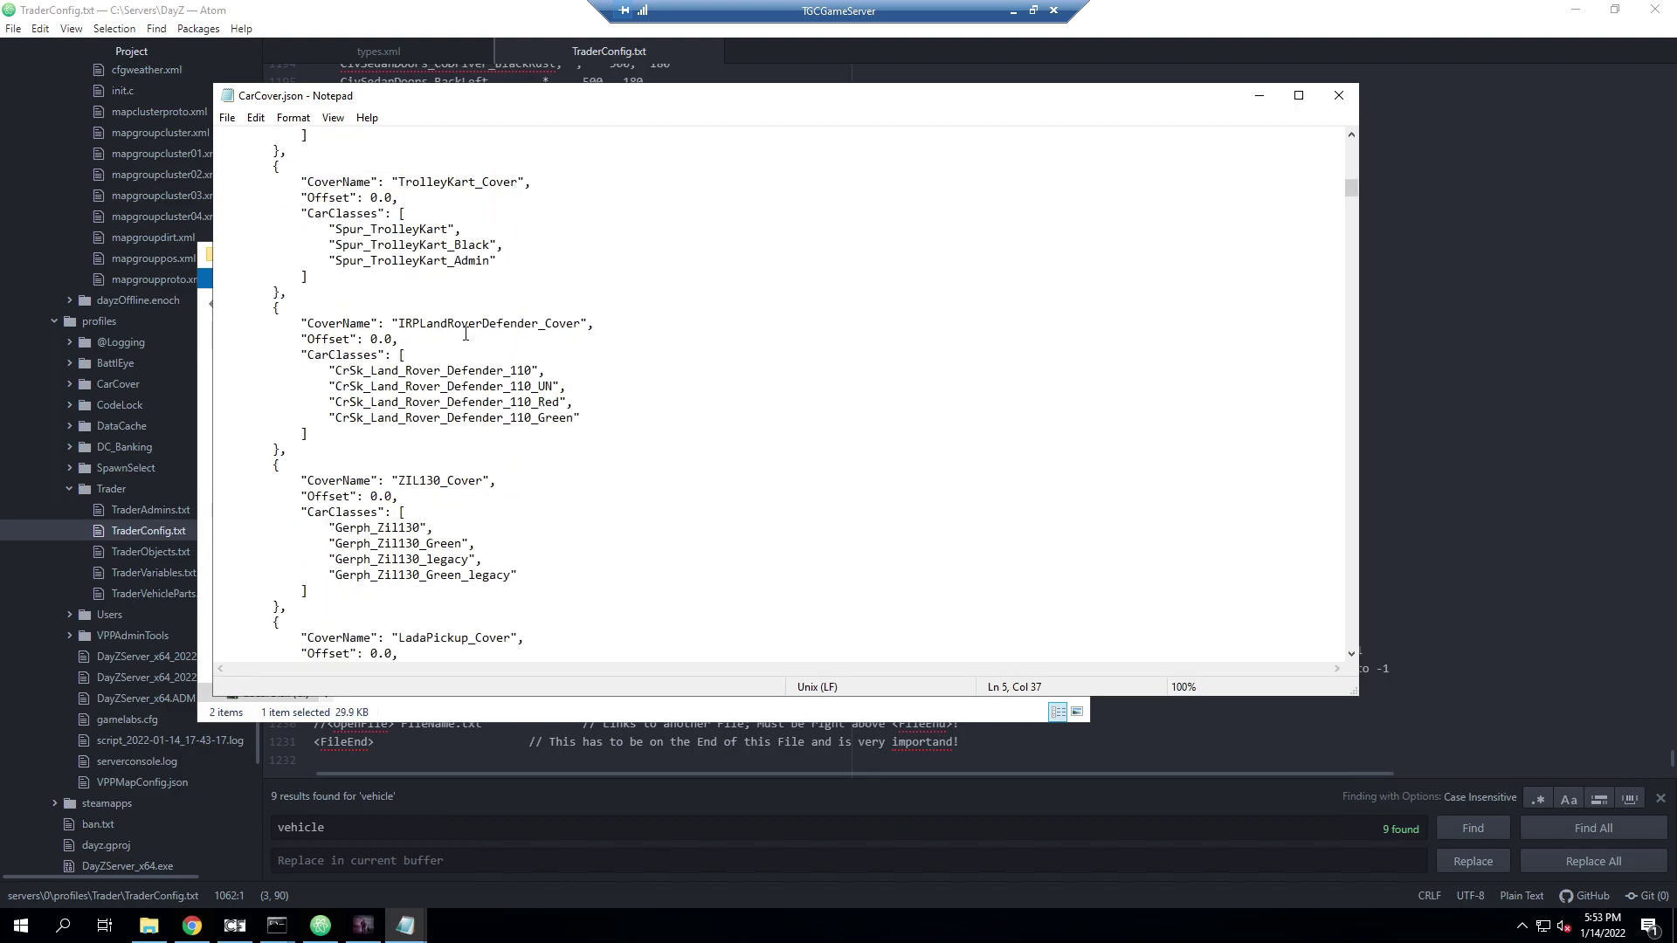
pyautogui.scroll(-8, 497, 393)
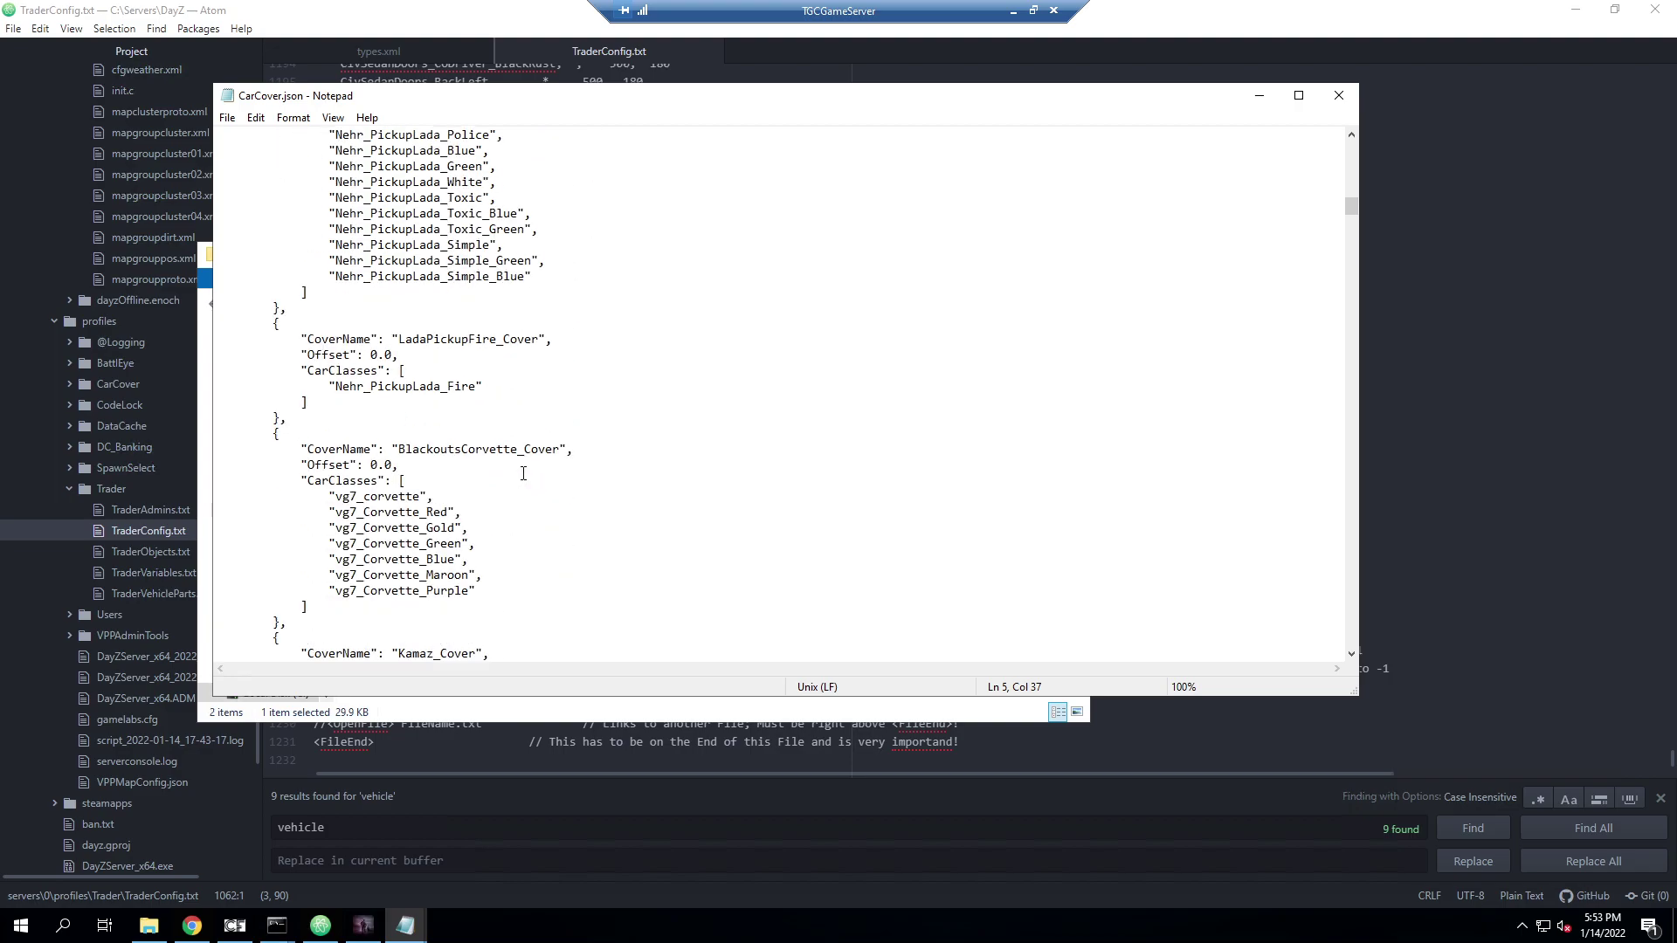
pyautogui.scroll(-20, 523, 474)
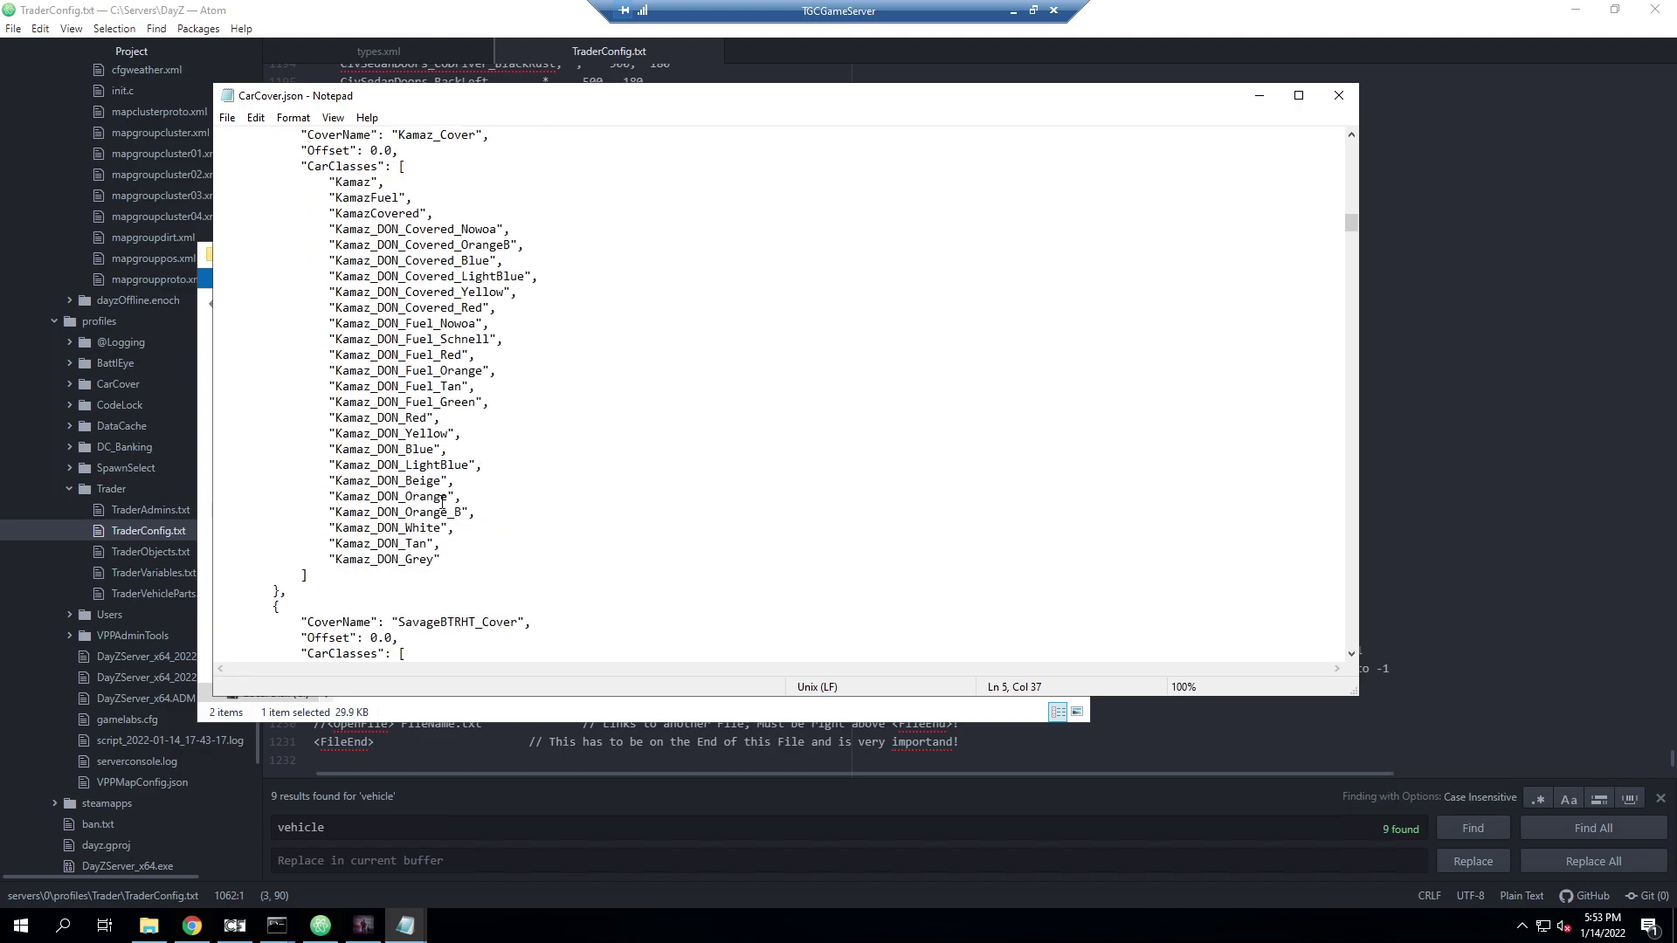
pyautogui.scroll(-20, 446, 497)
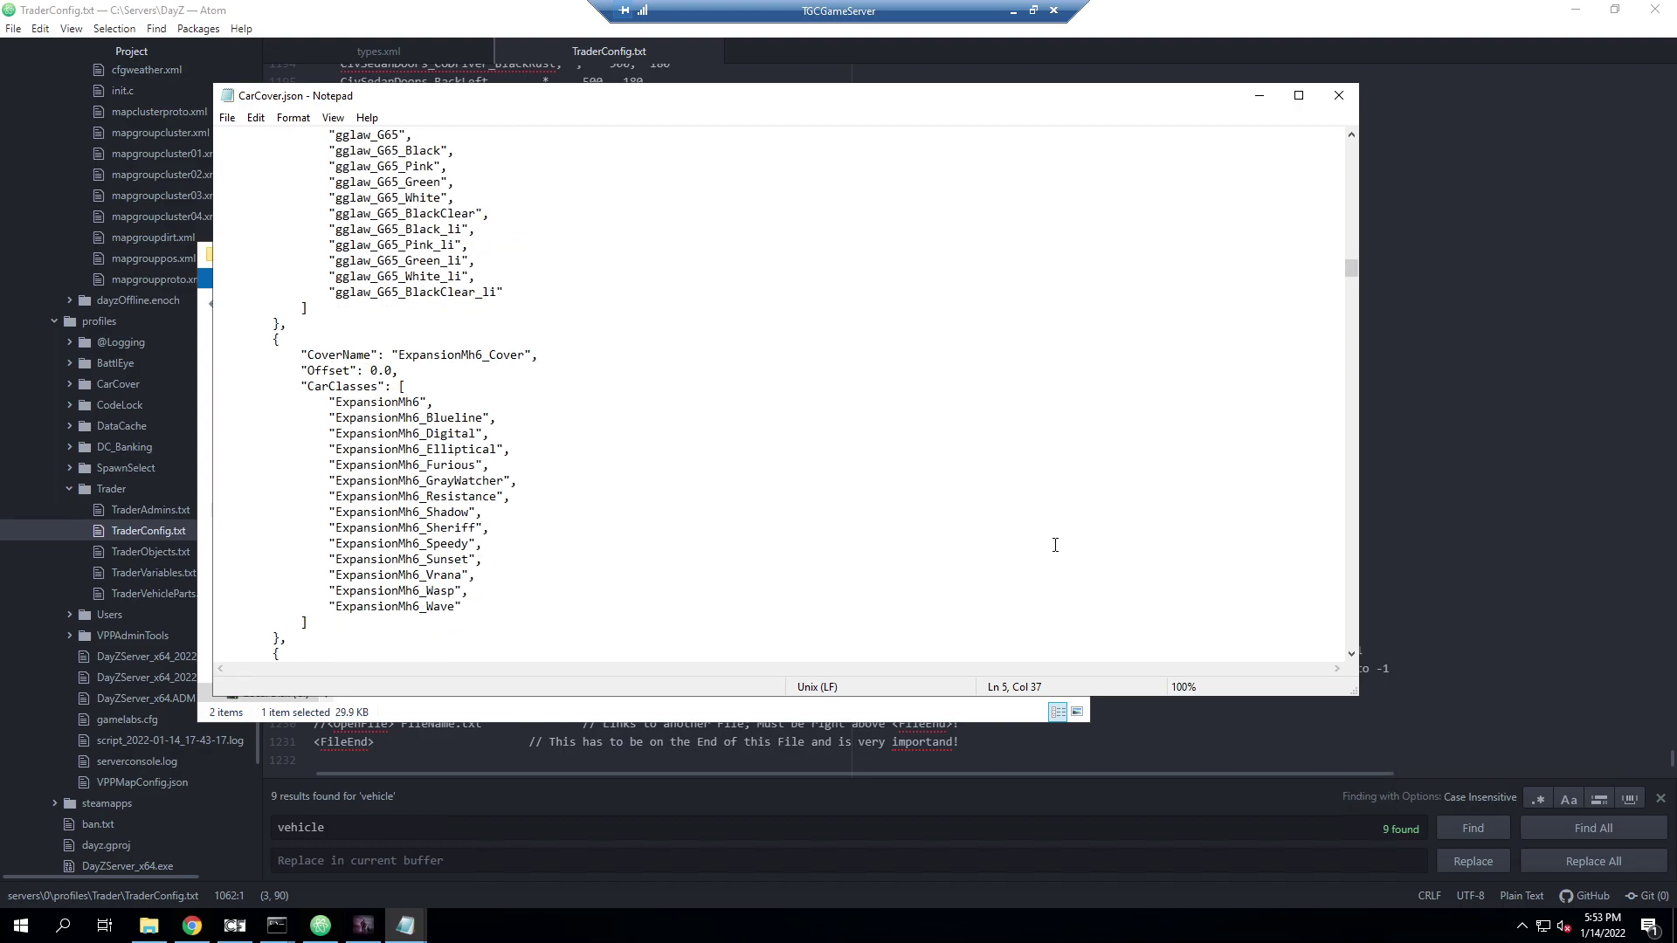
pyautogui.scroll(-7, 608, 553)
pyautogui.scroll(-4, 522, 507)
pyautogui.scroll(9, 478, 428)
pyautogui.scroll(2, 478, 428)
pyautogui.scroll(-19, 526, 485)
pyautogui.scroll(-20, 526, 485)
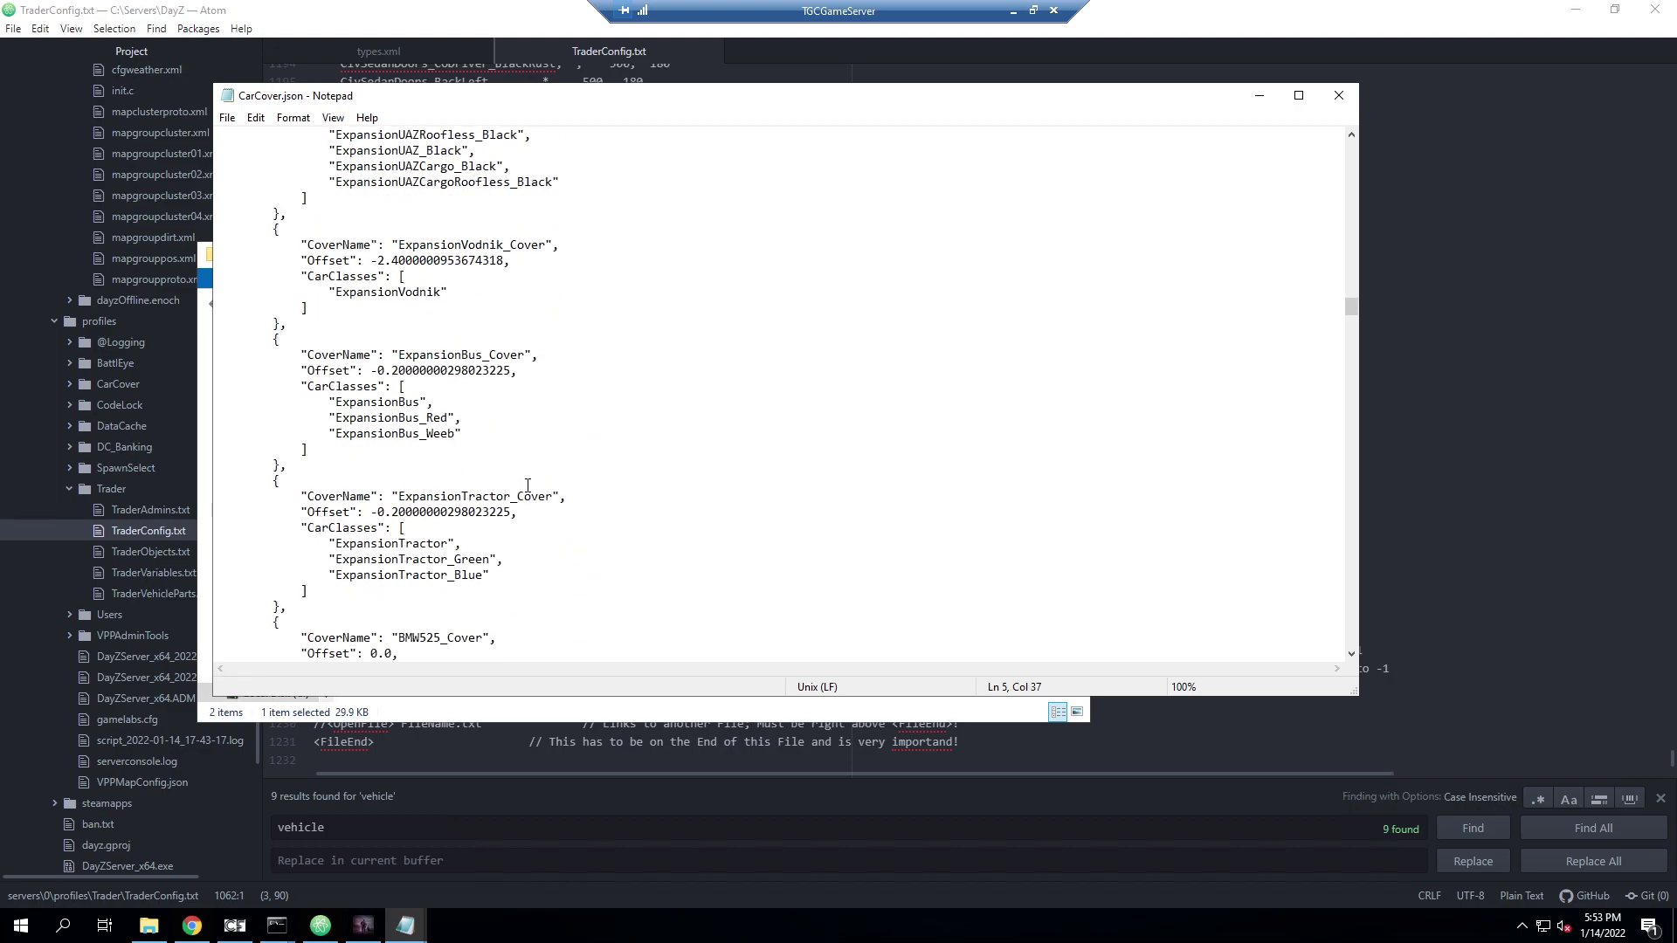
pyautogui.scroll(-13, 537, 474)
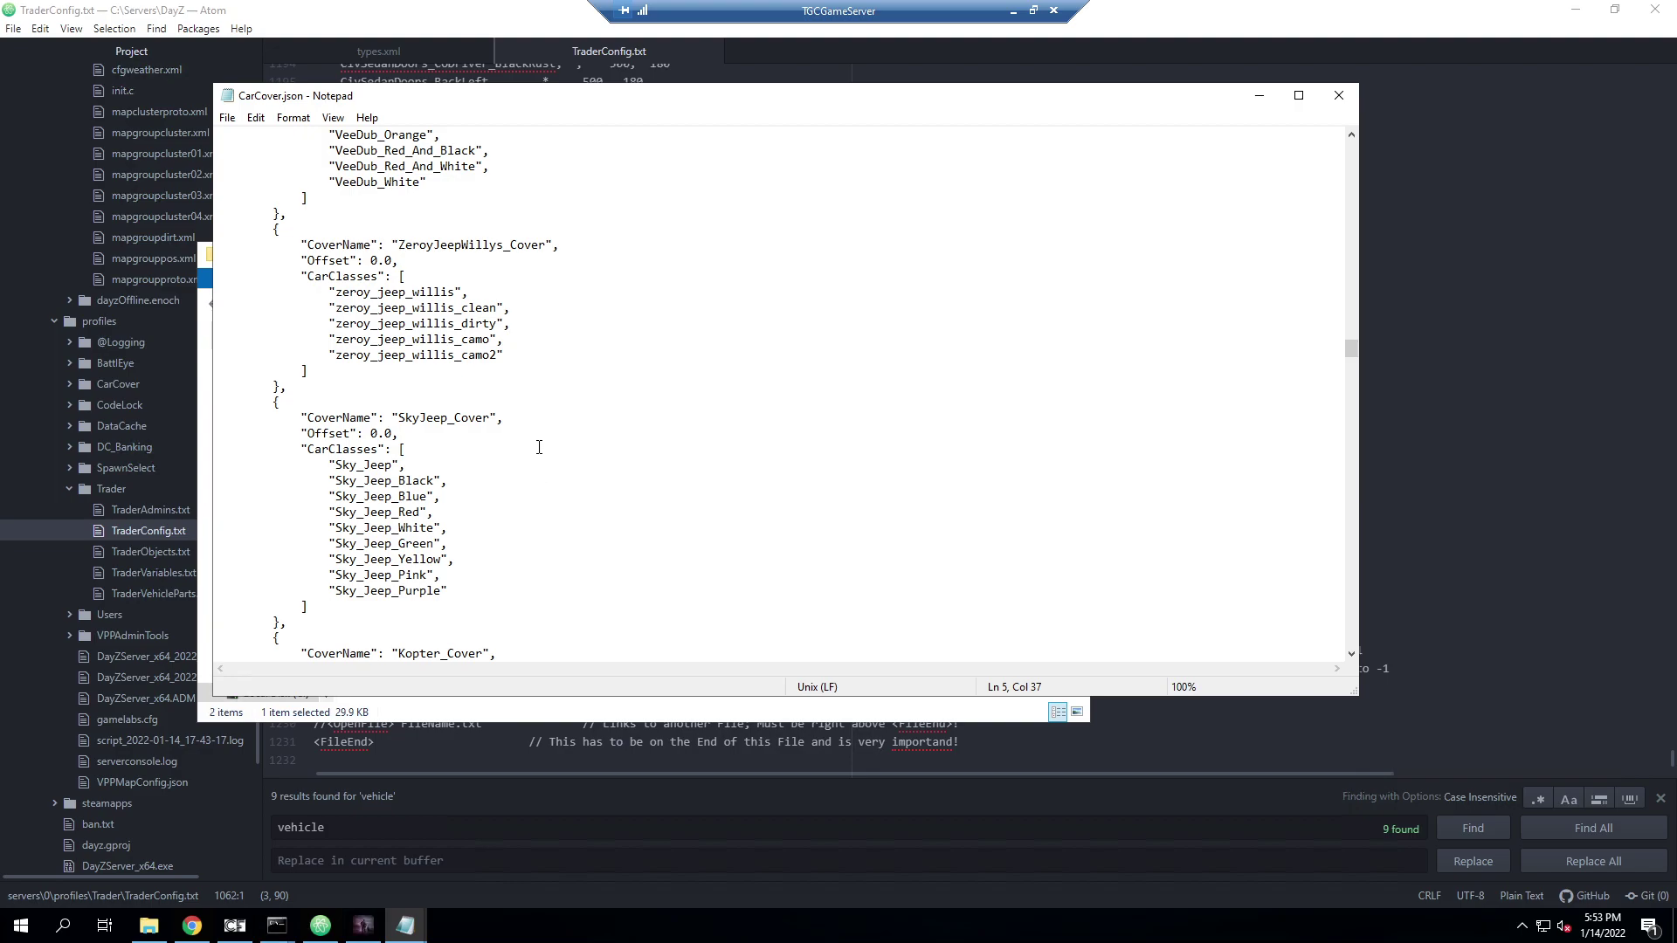
pyautogui.scroll(-2, 395, 583)
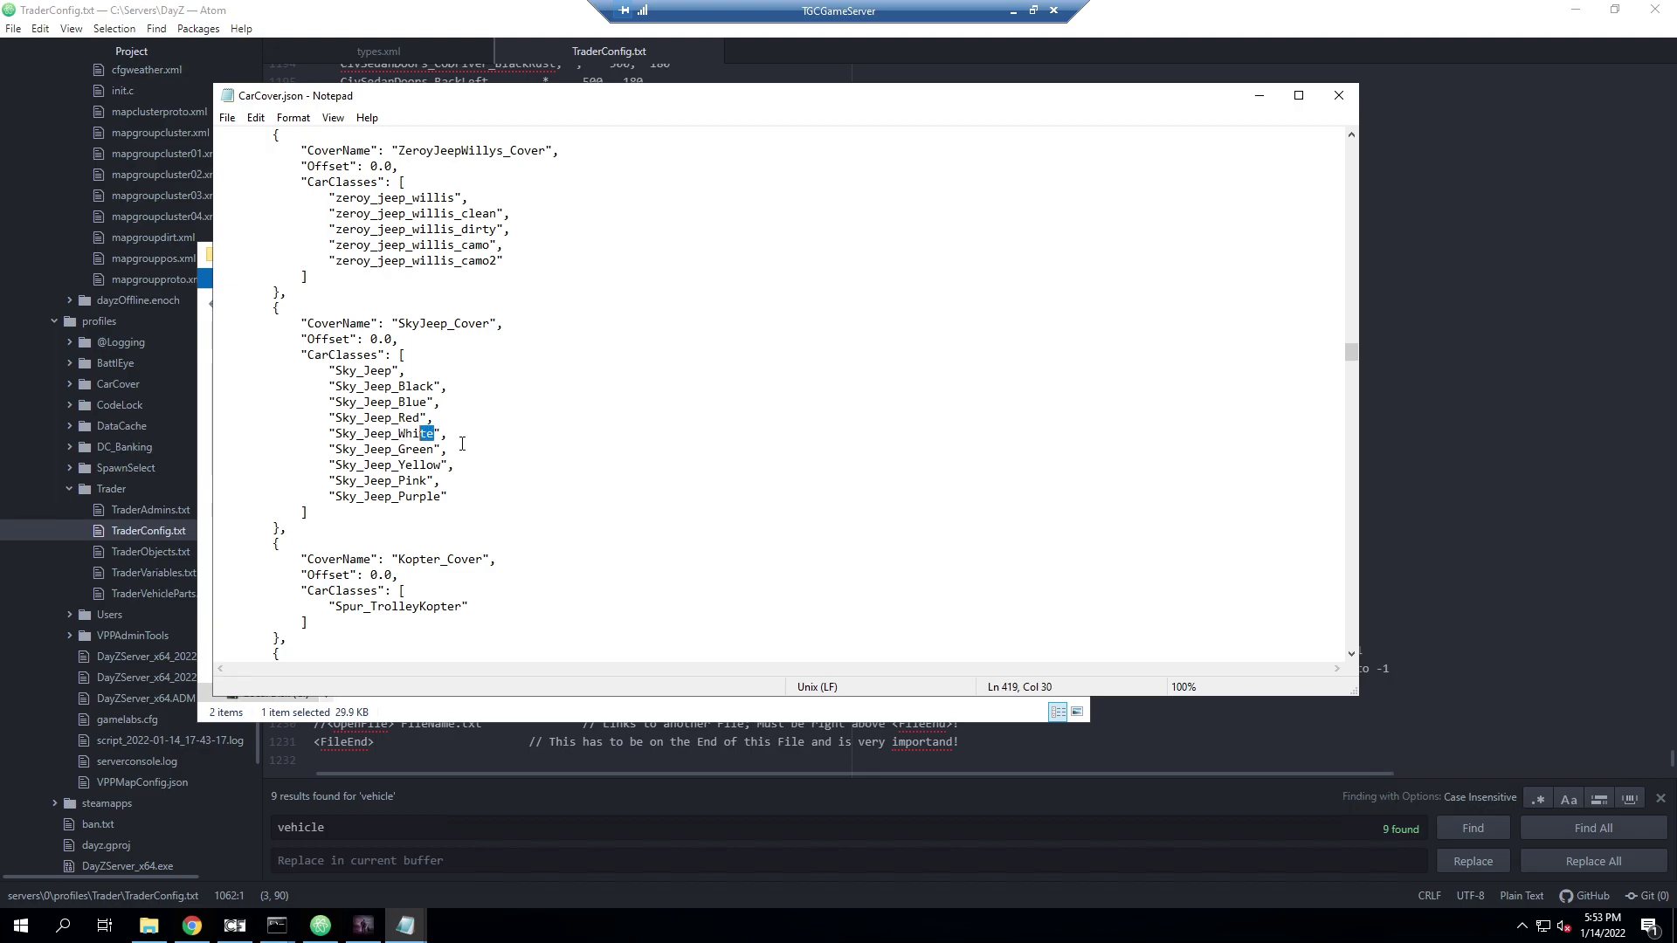
# Delete the Sky_Jeep_White line and SkyJeep_Cover block, then close CarCover.json with Don't Save
pyautogui.moveTo(462, 432); pyautogui.dragTo(133, 440)
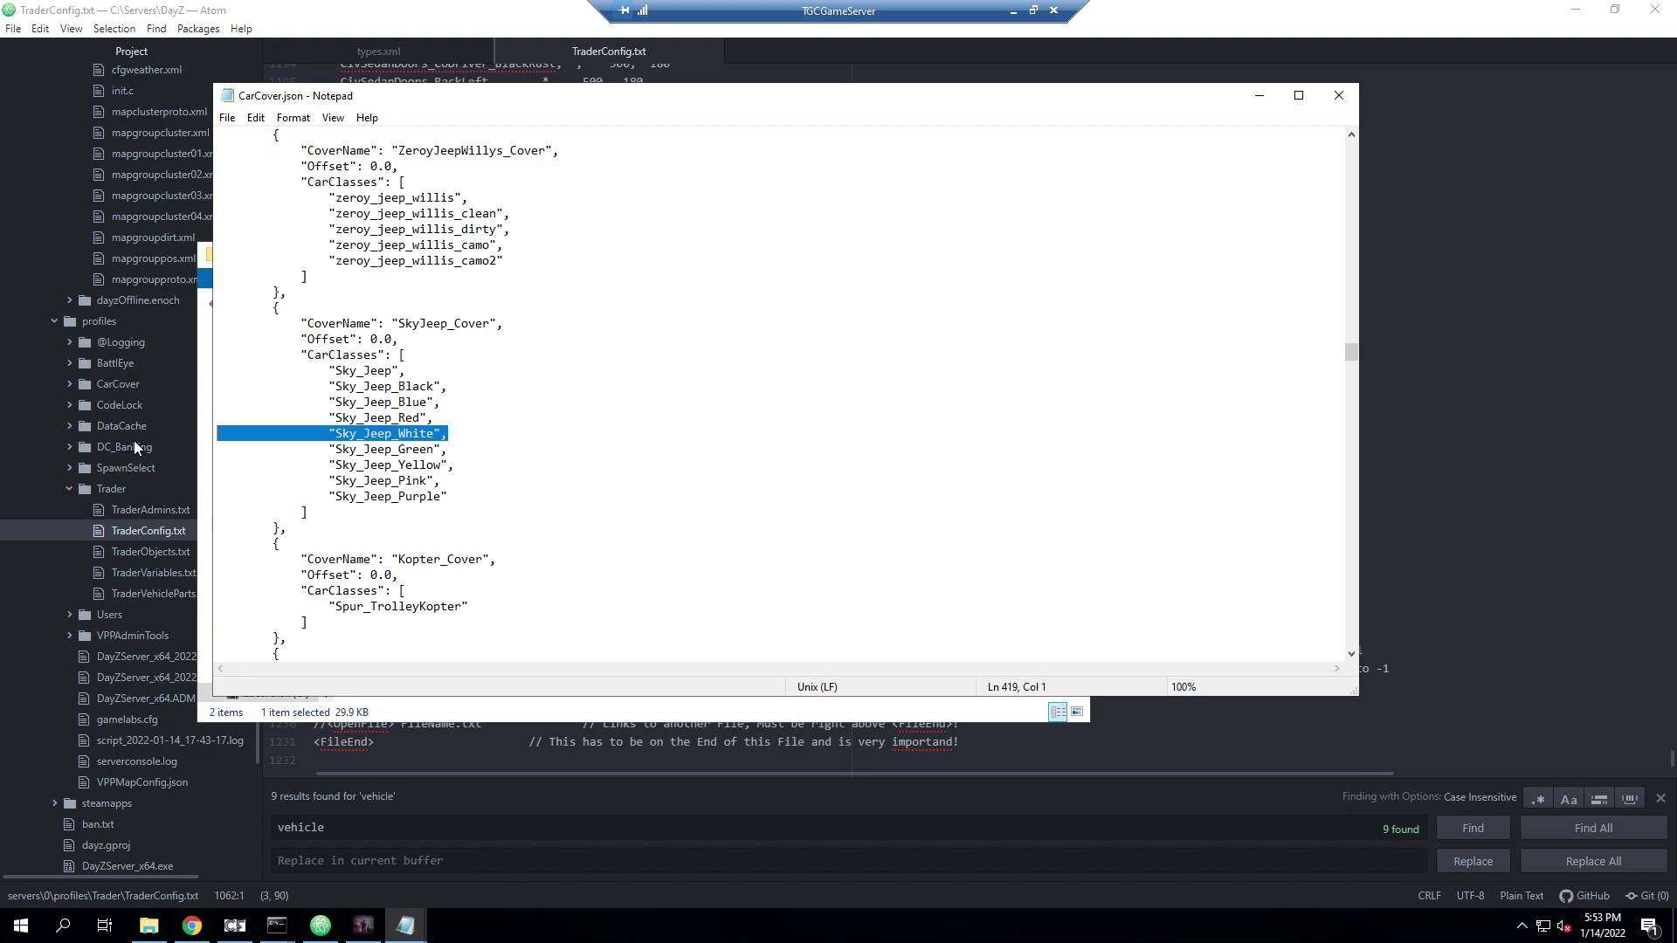
pyautogui.press('BackSpace')
pyautogui.press('BackSpace')
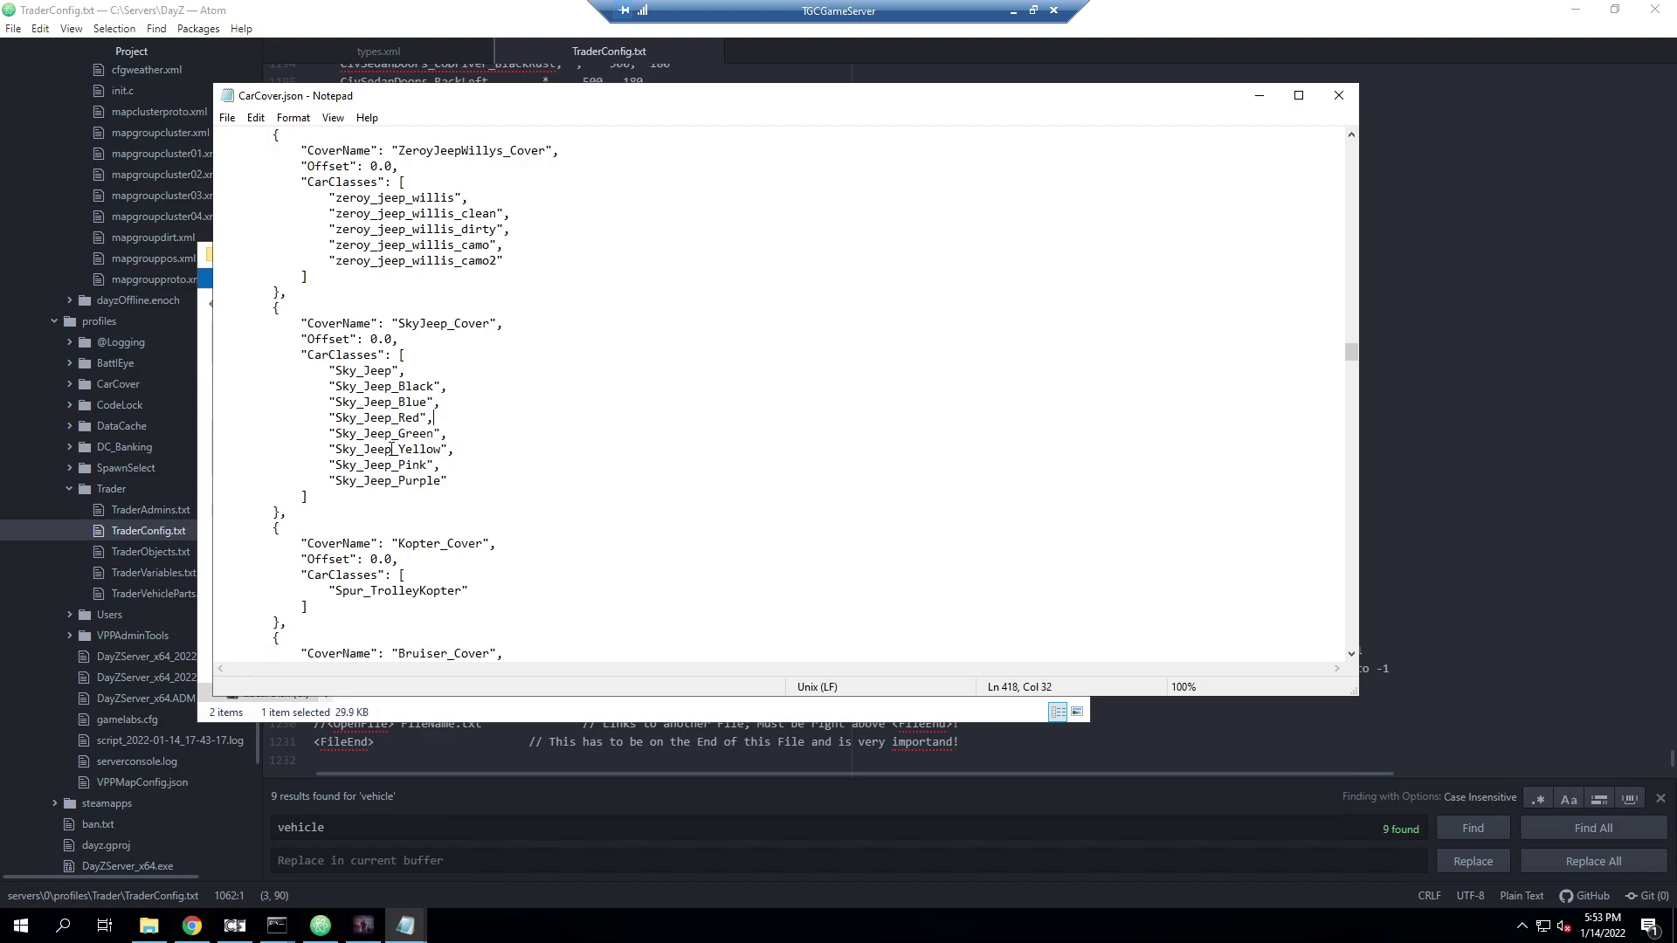
pyautogui.moveTo(241, 473); pyautogui.dragTo(173, 326)
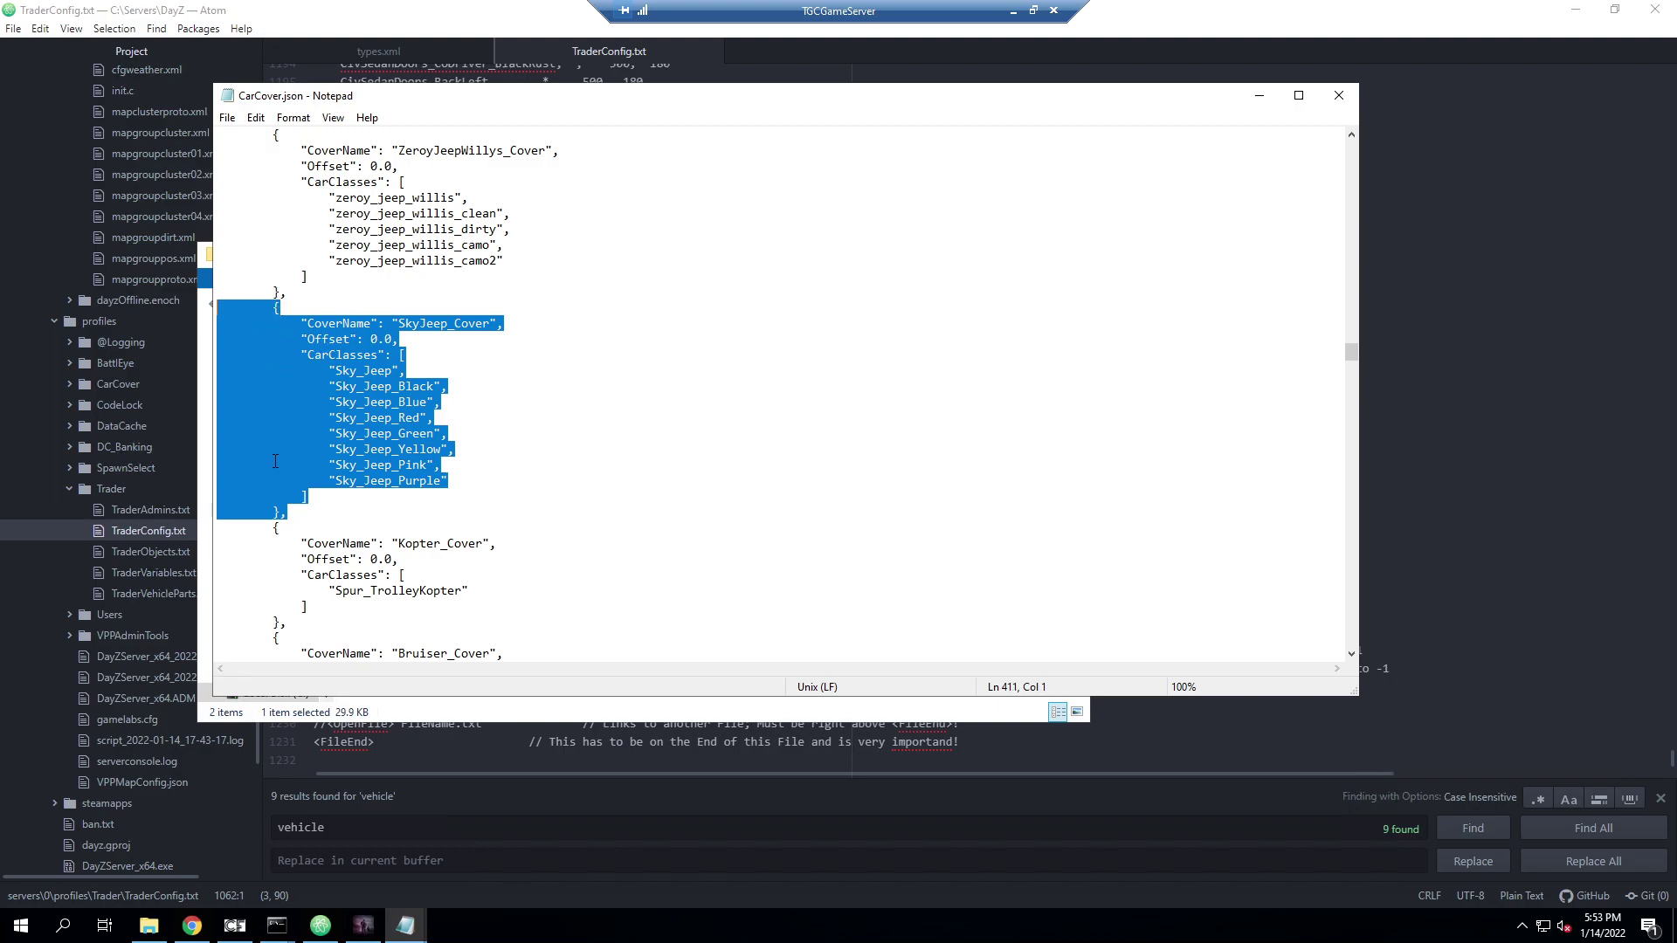
pyautogui.press('Delete')
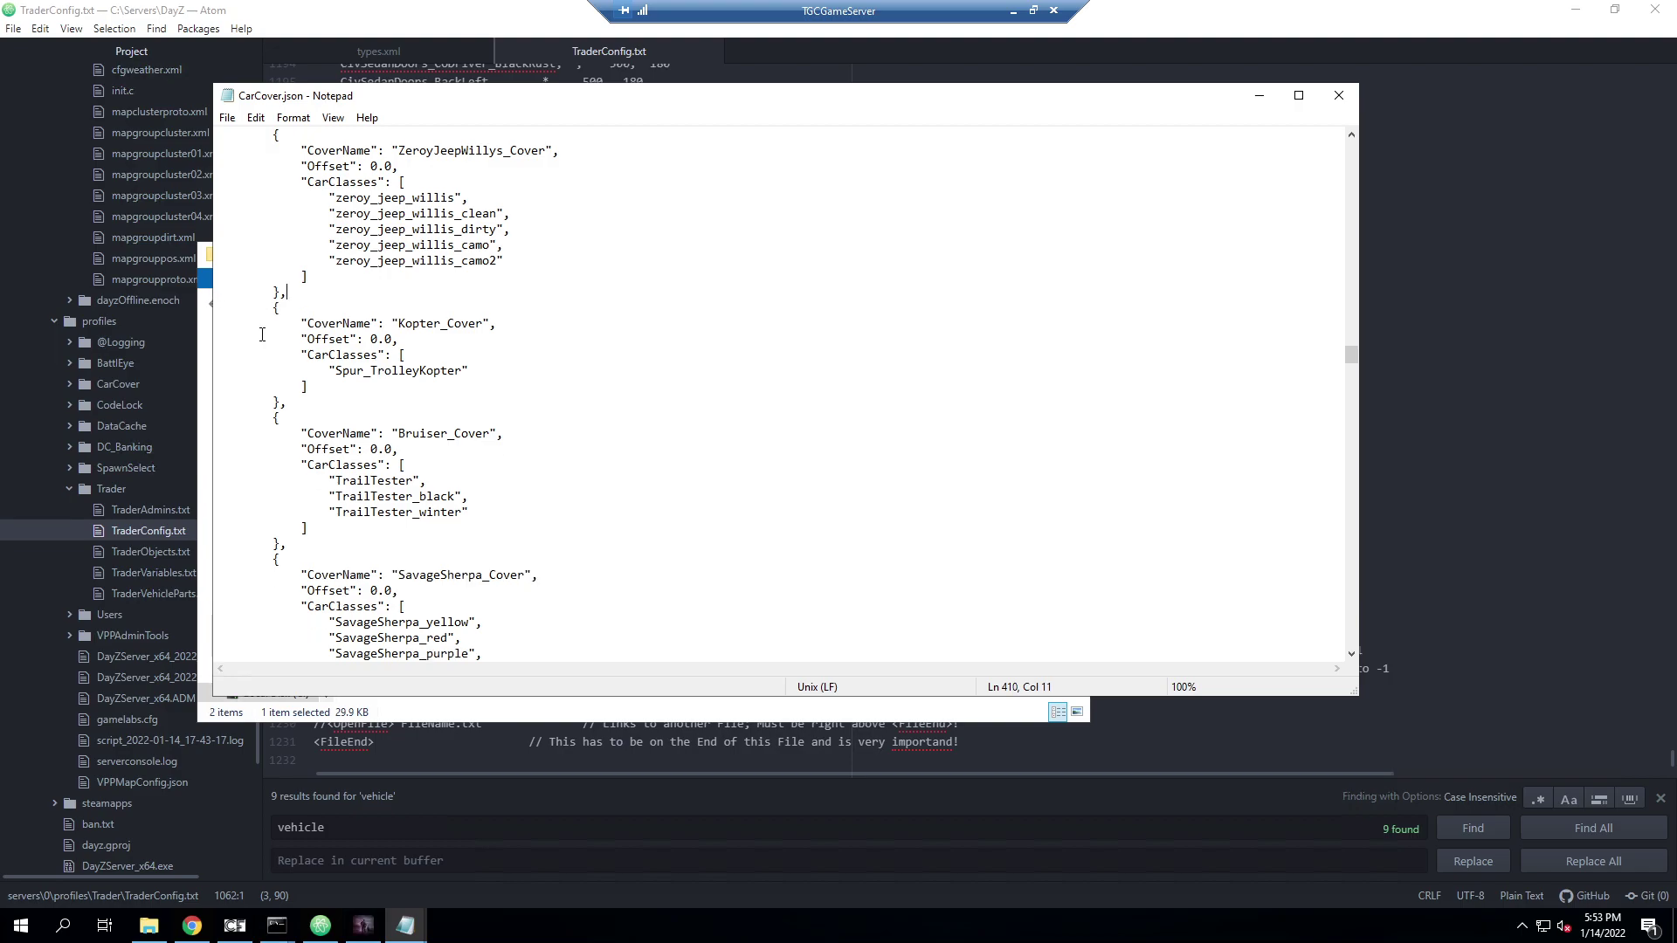
pyautogui.scroll(4, 354, 295)
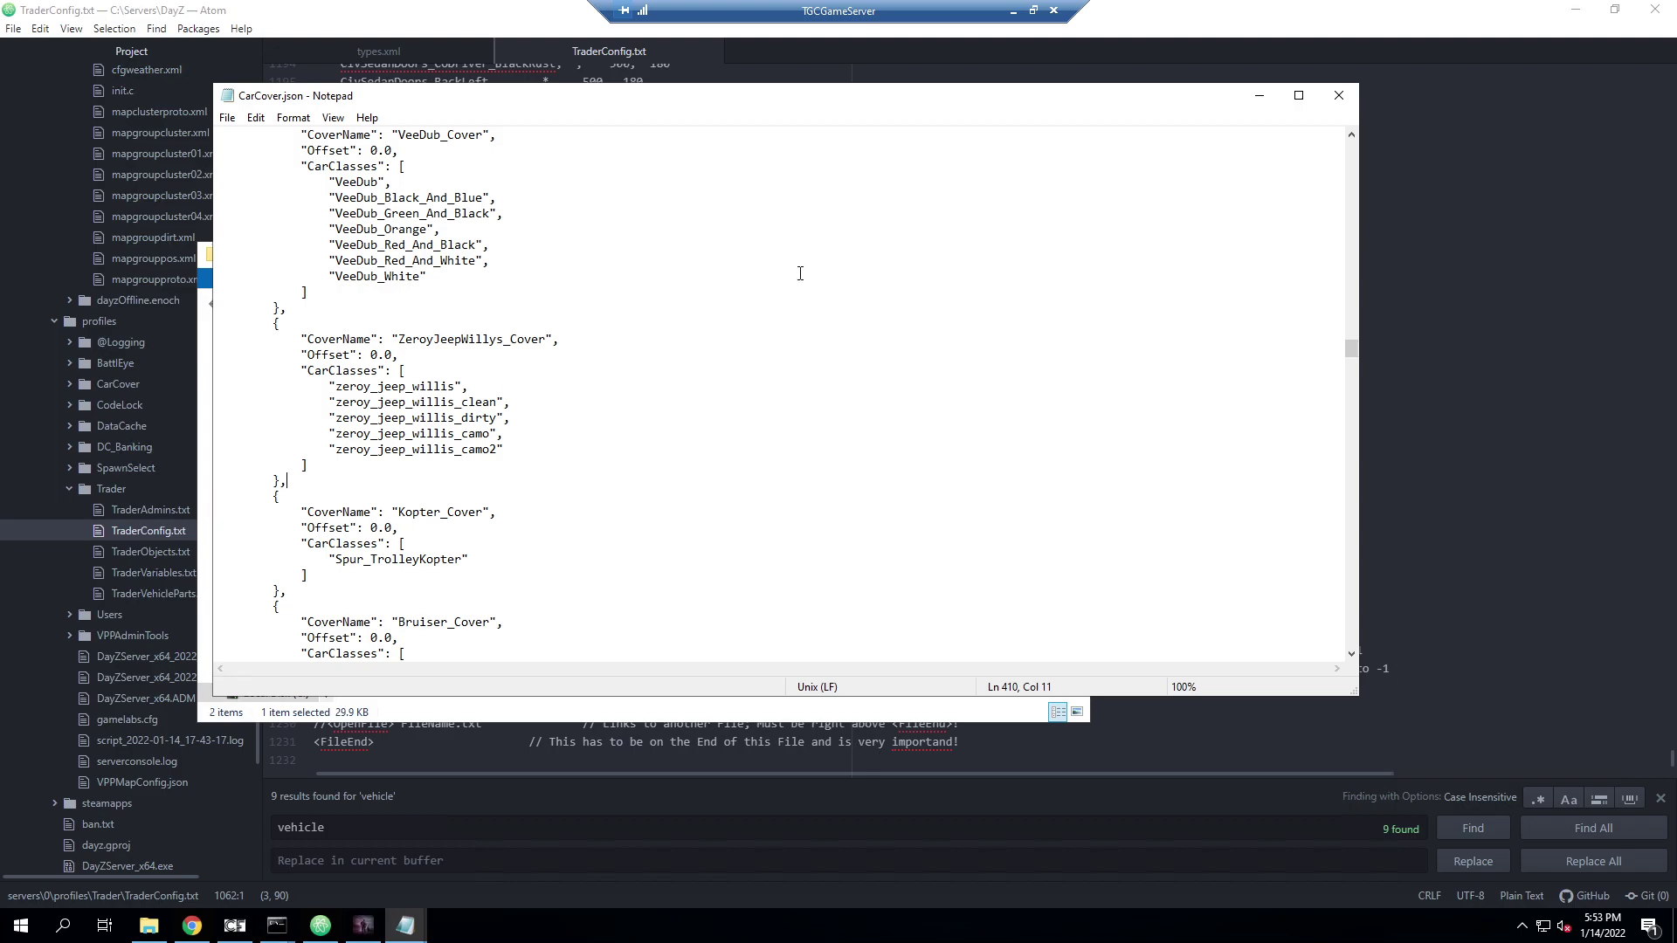
pyautogui.click(1341, 98)
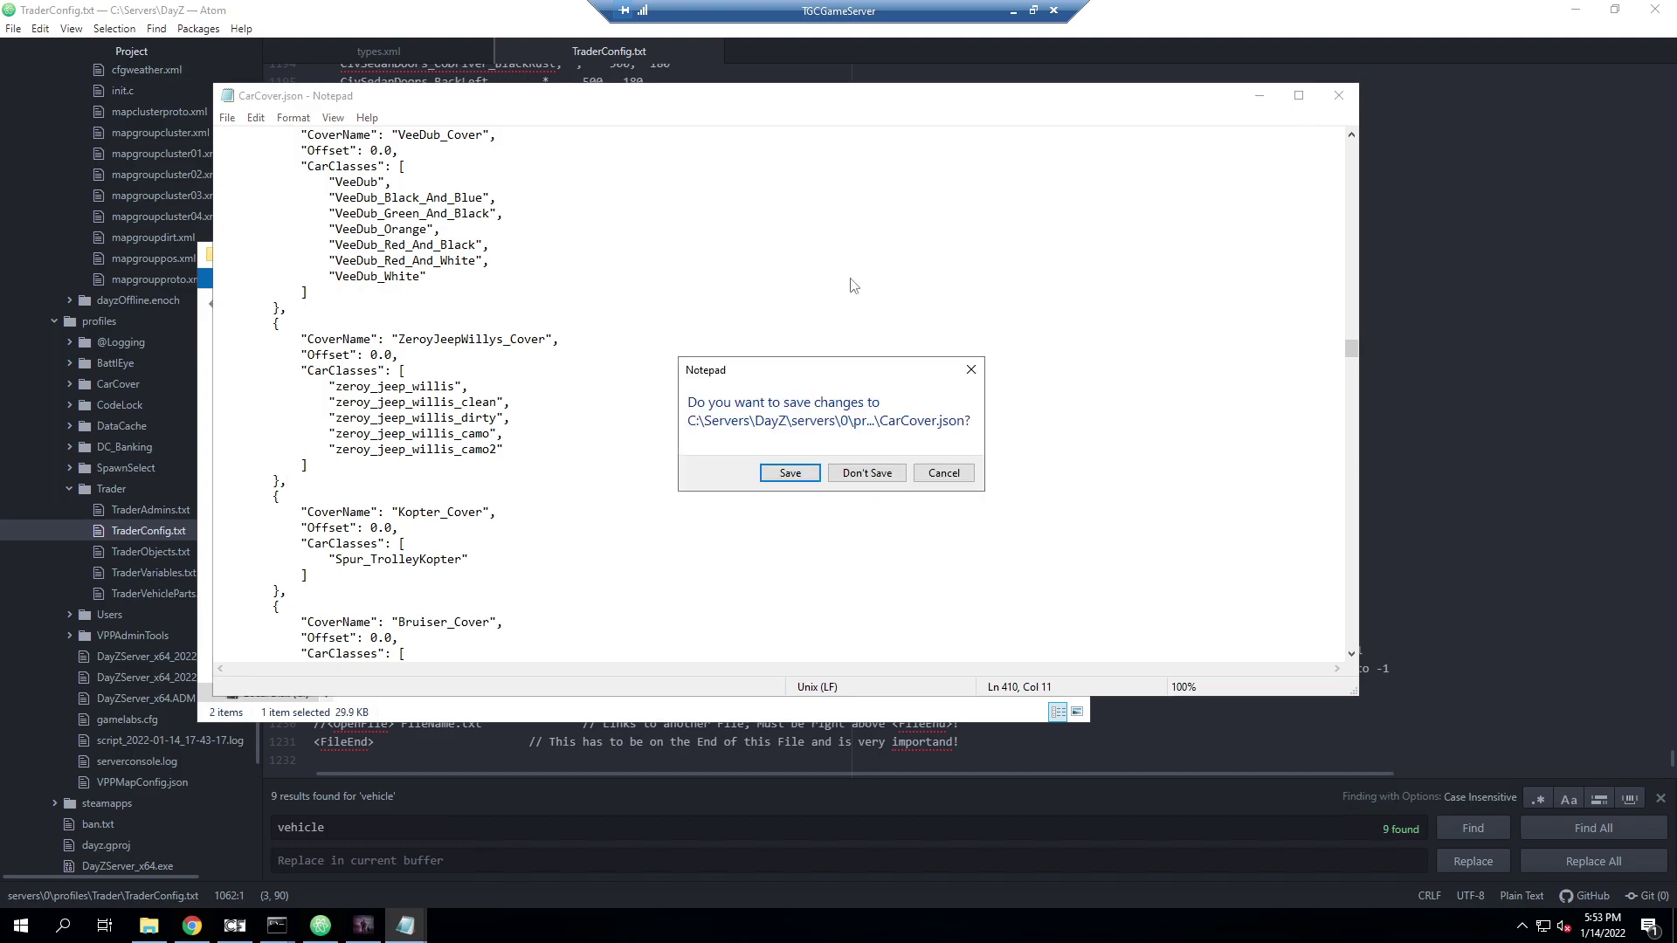
pyautogui.click(898, 475)
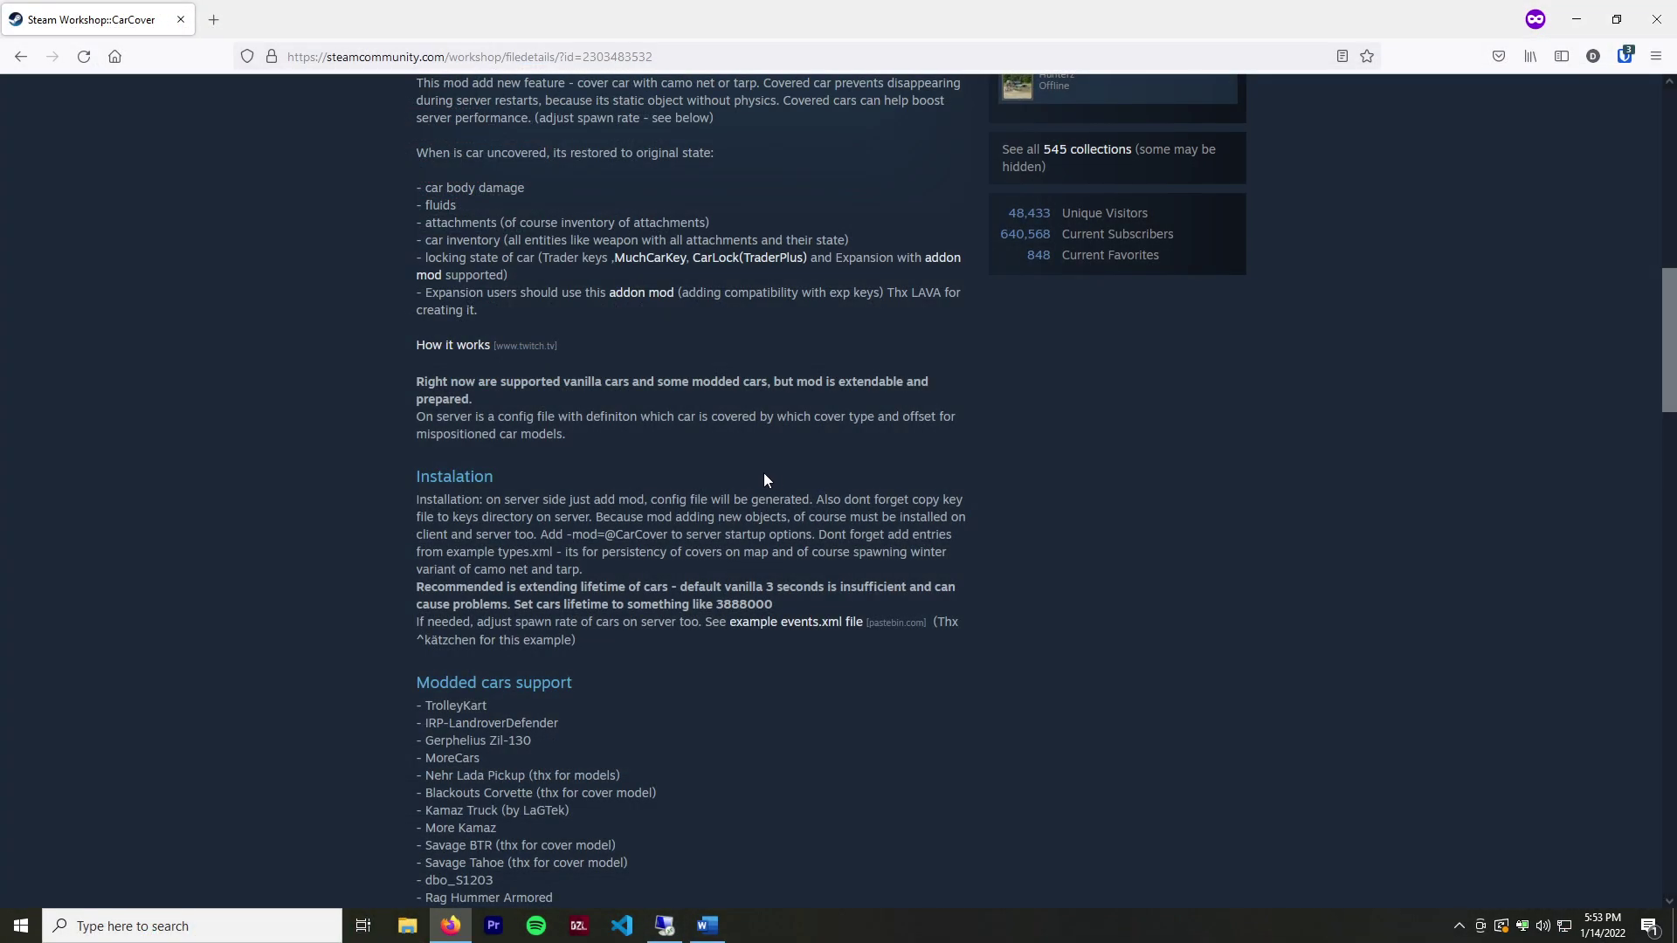
# Read through the CarCover page's Instalation notes, then bring OmegaManager up on the remote server machine
pyautogui.scroll(-3, 765, 479)
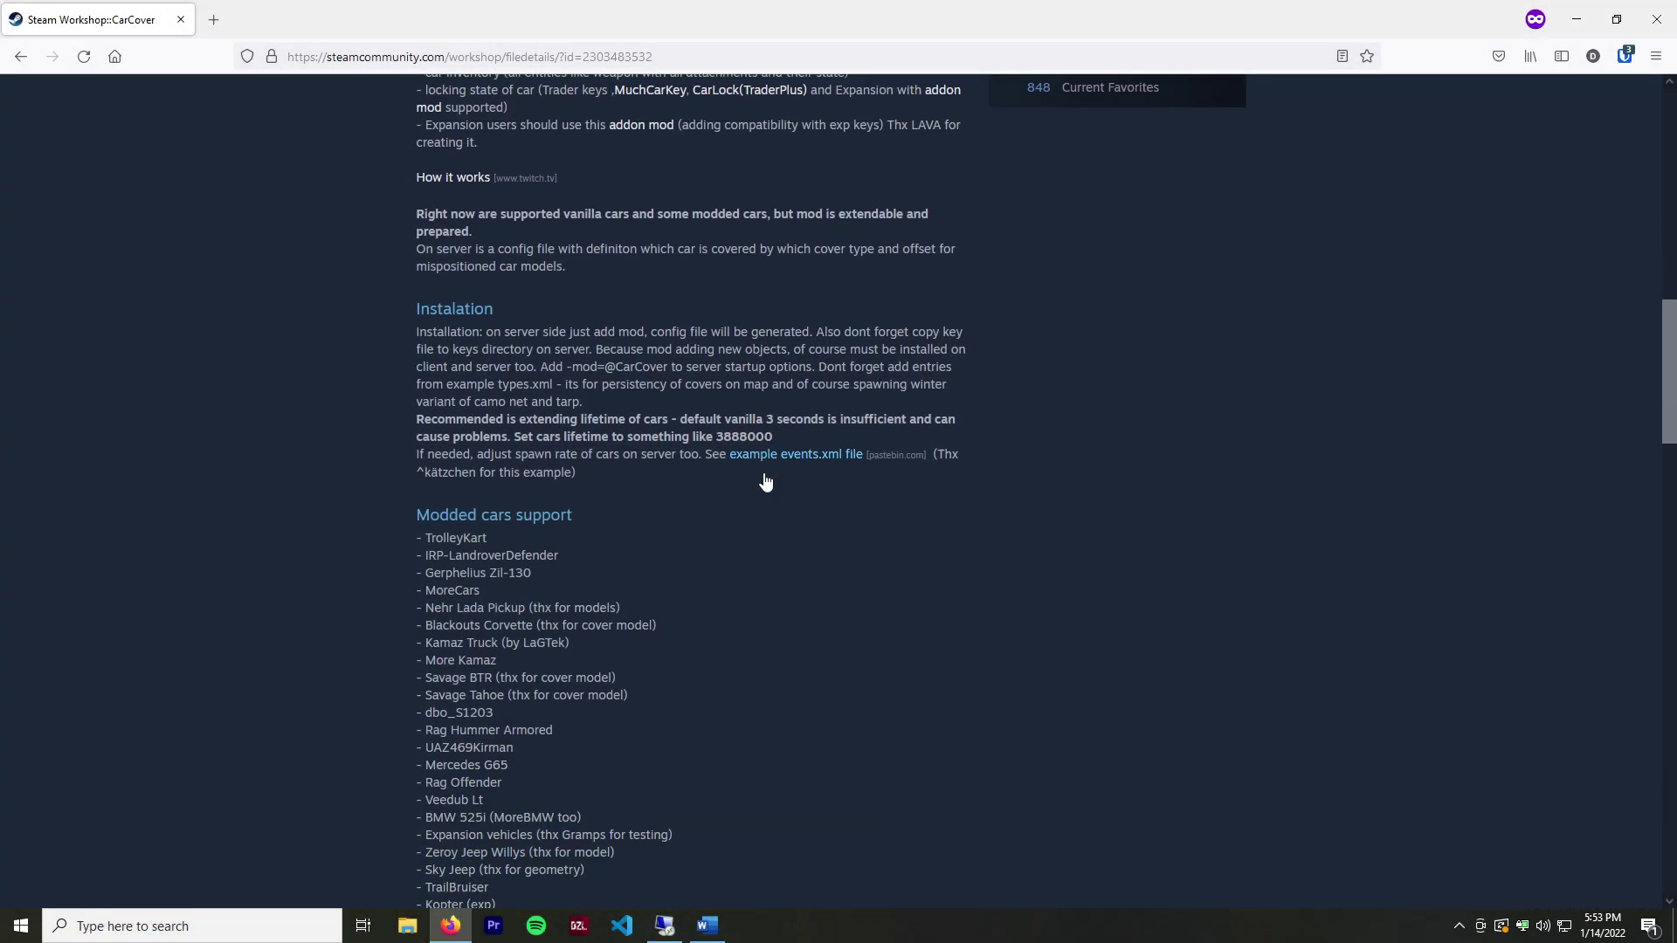
pyautogui.scroll(-4, 763, 479)
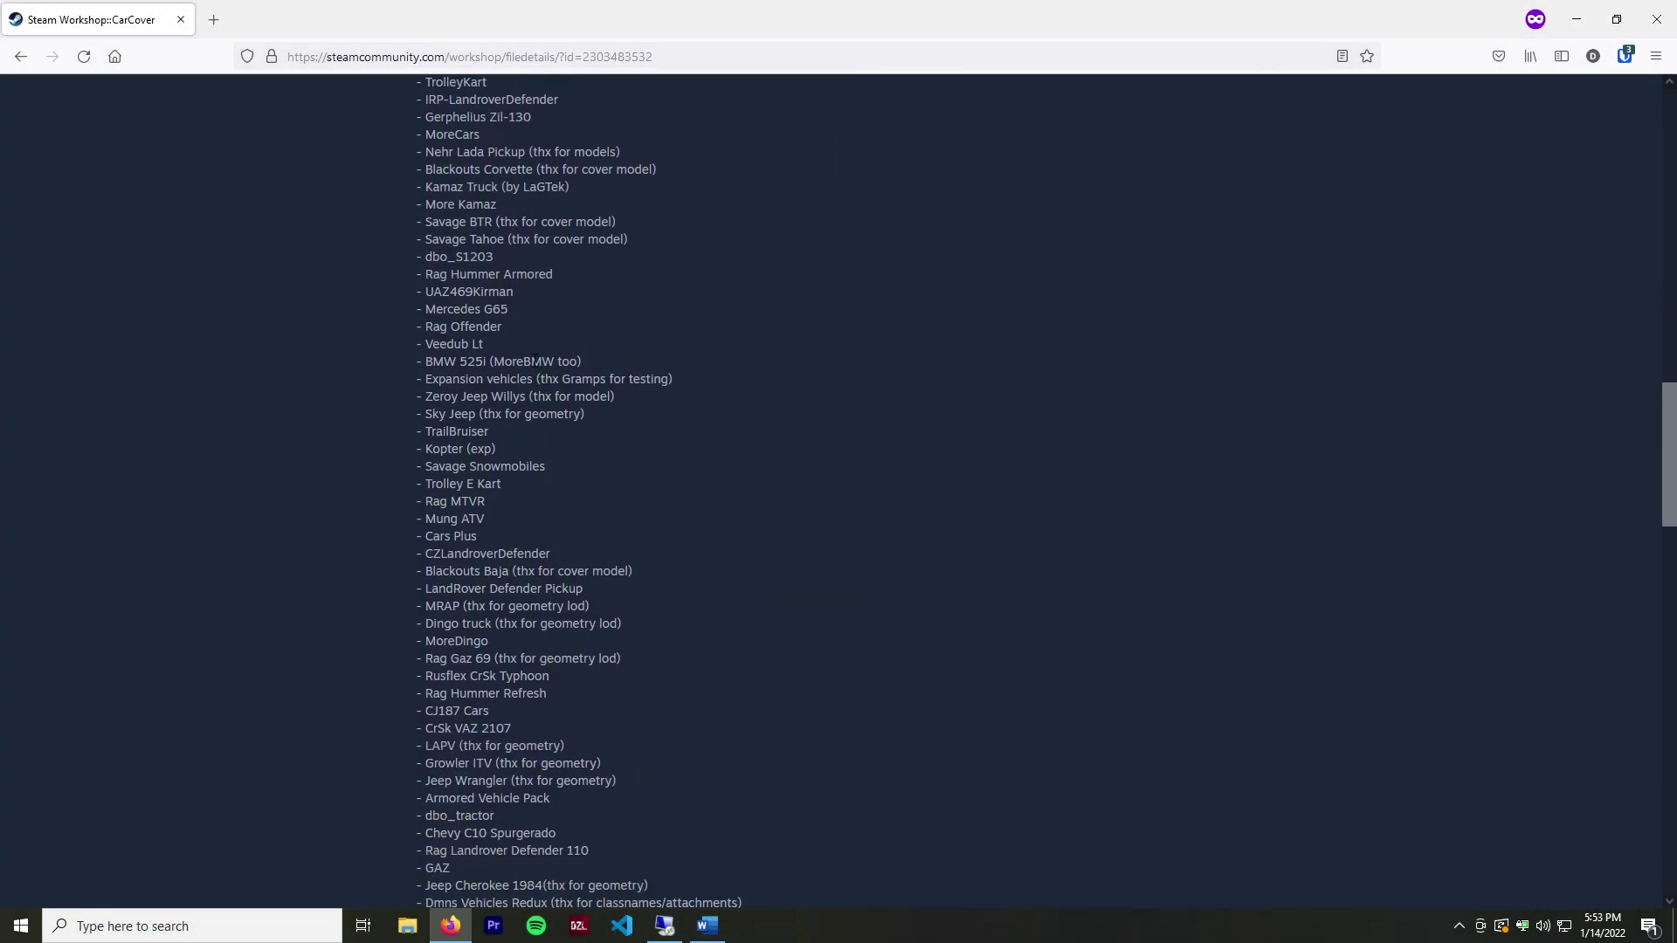
pyautogui.scroll(-6, 603, 446)
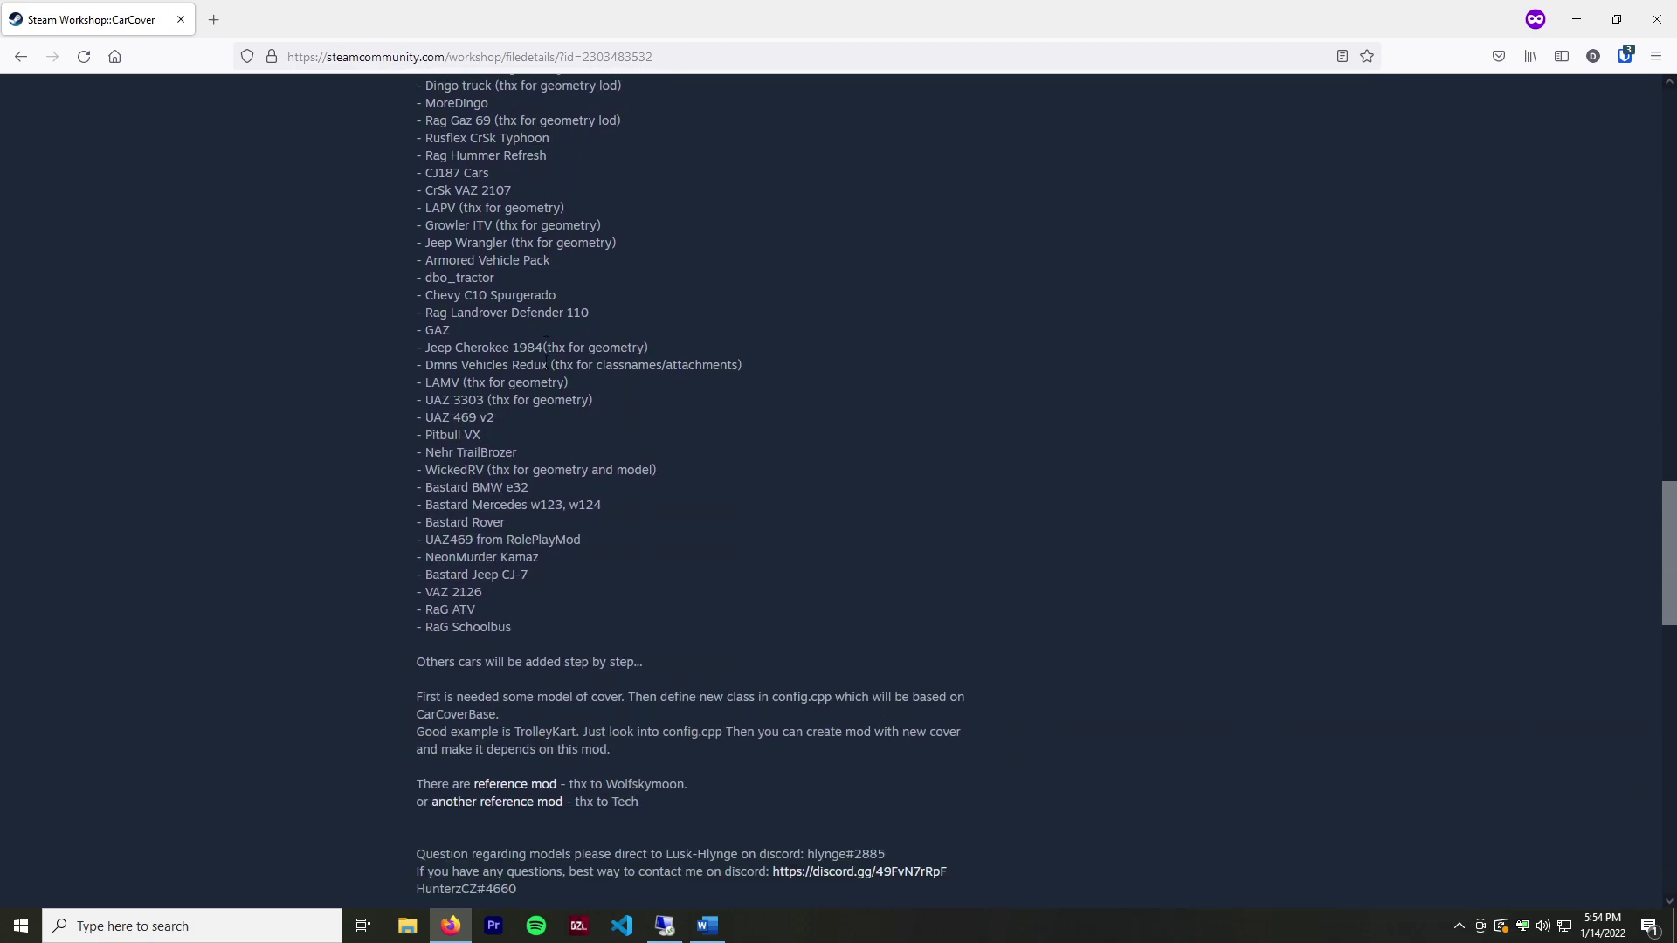
pyautogui.scroll(-2, 601, 510)
pyautogui.scroll(-4, 601, 510)
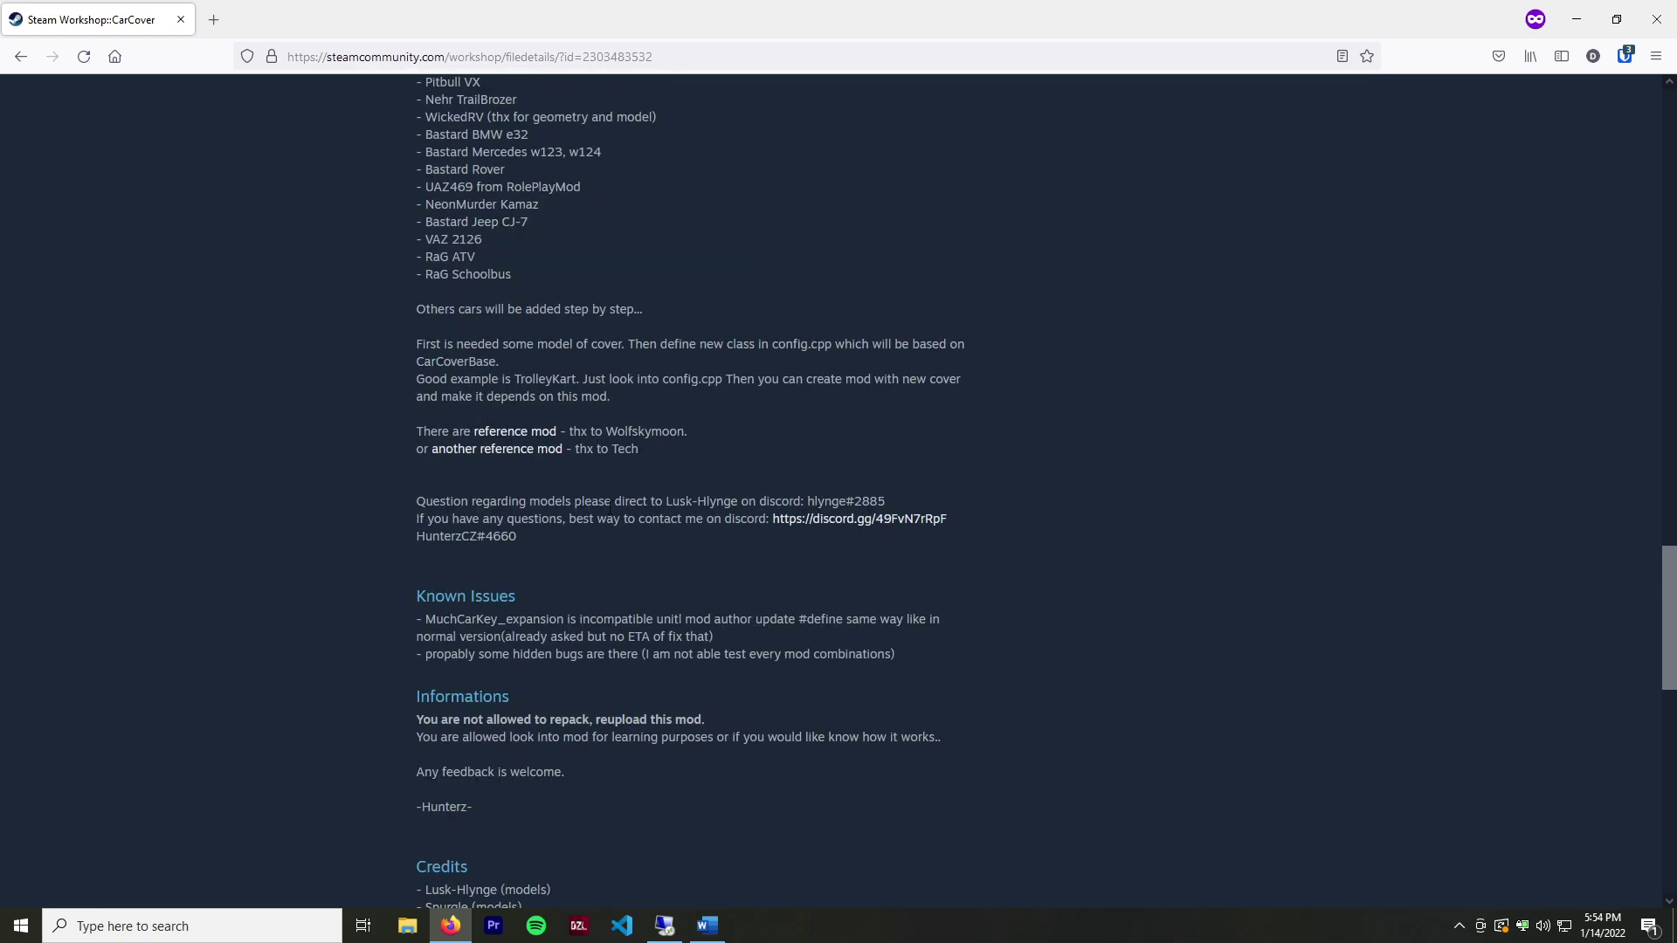
pyautogui.scroll(6, 619, 503)
pyautogui.scroll(5, 620, 508)
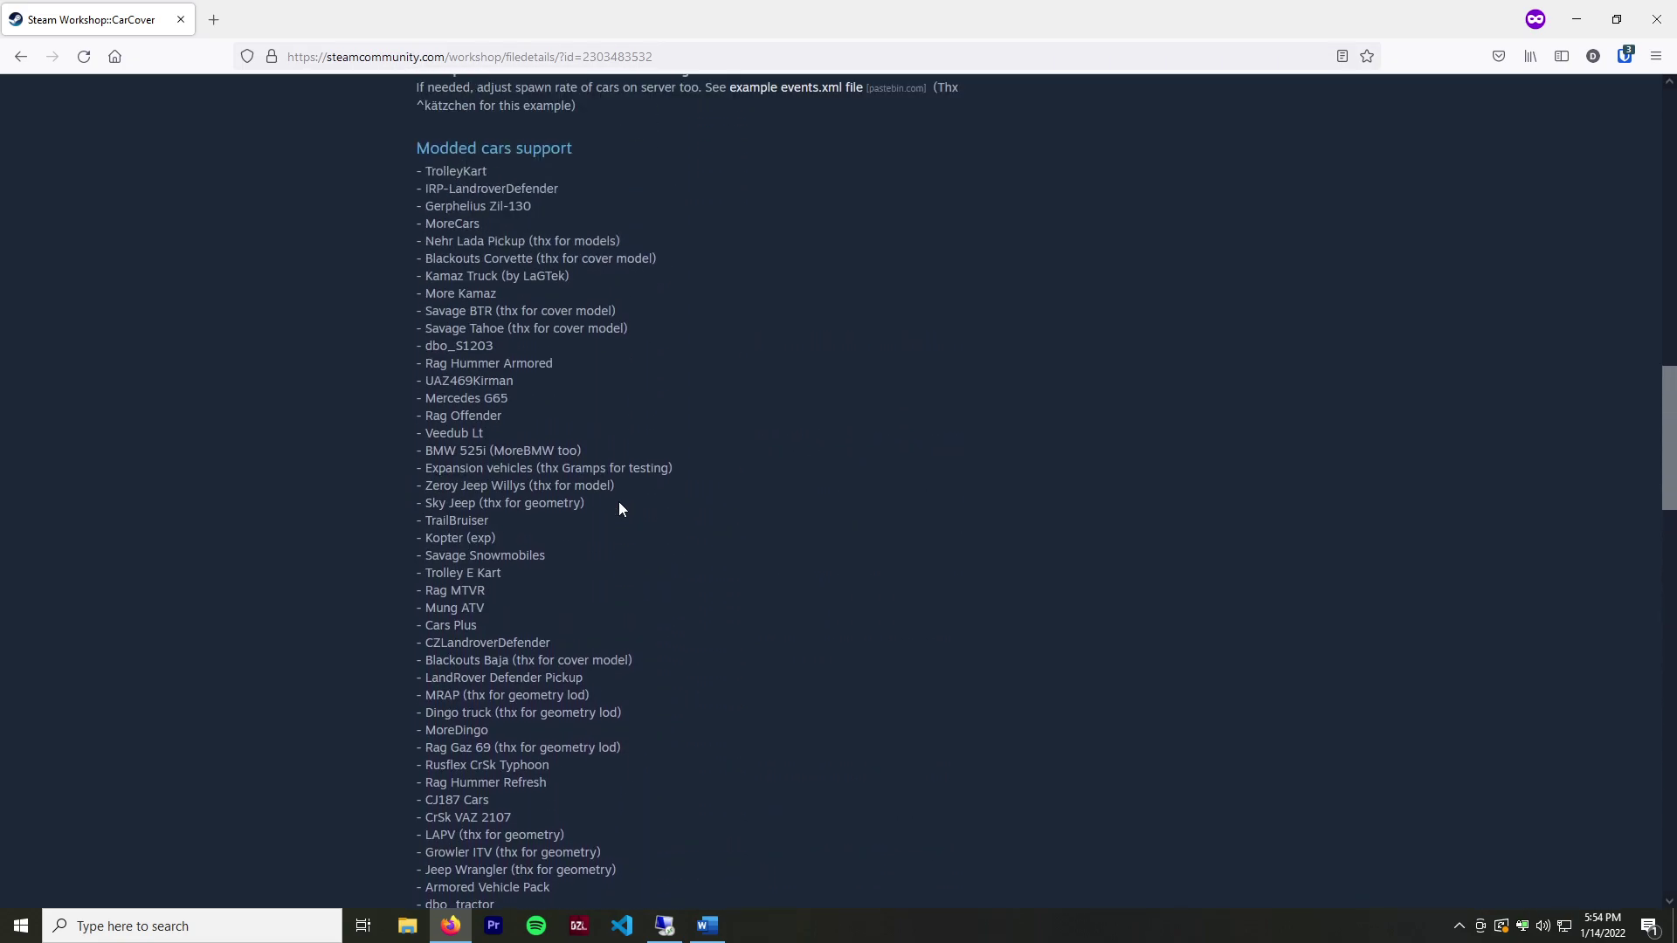
pyautogui.scroll(-4, 832, 407)
pyautogui.scroll(3, 832, 407)
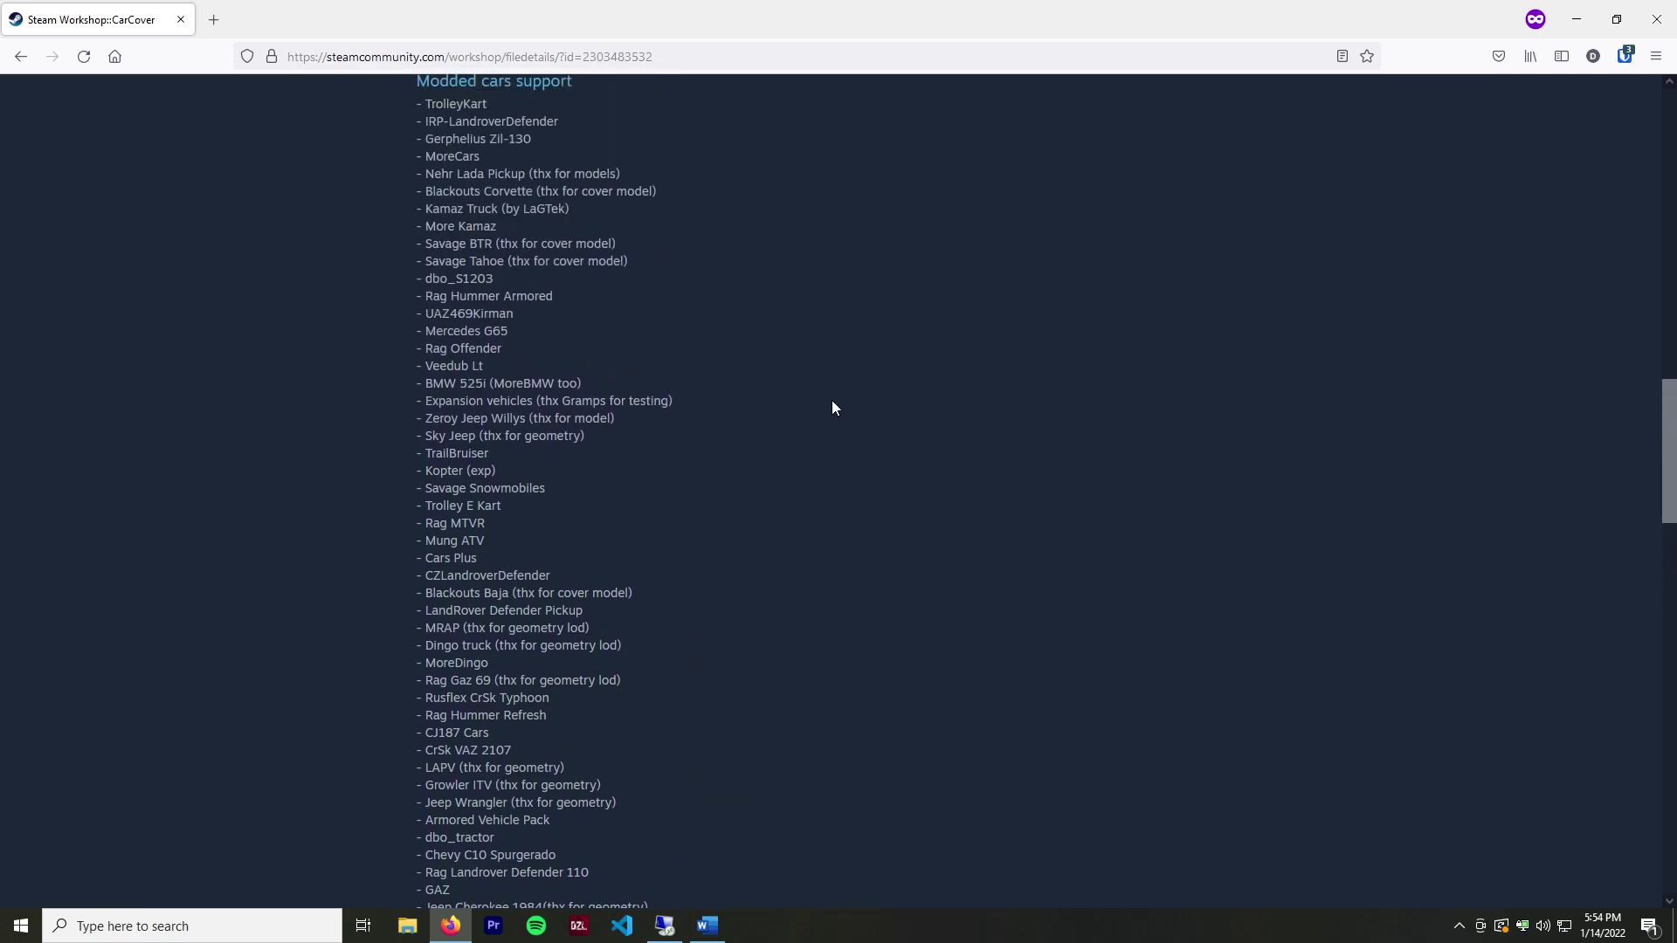
pyautogui.scroll(3, 831, 408)
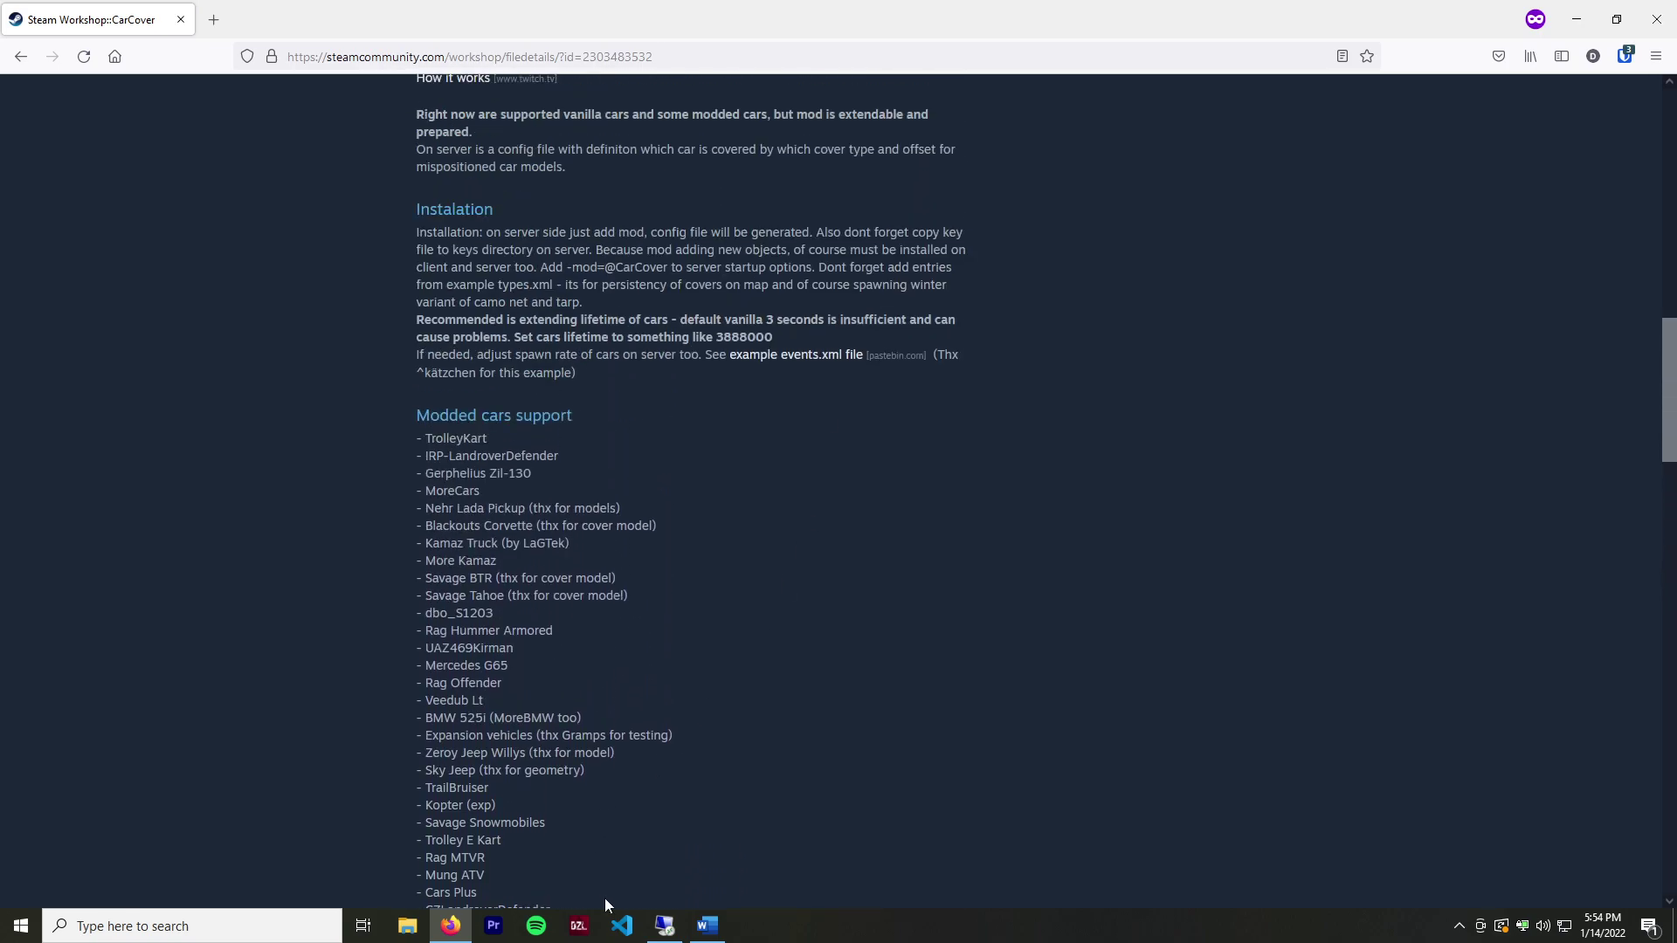
pyautogui.click(664, 925)
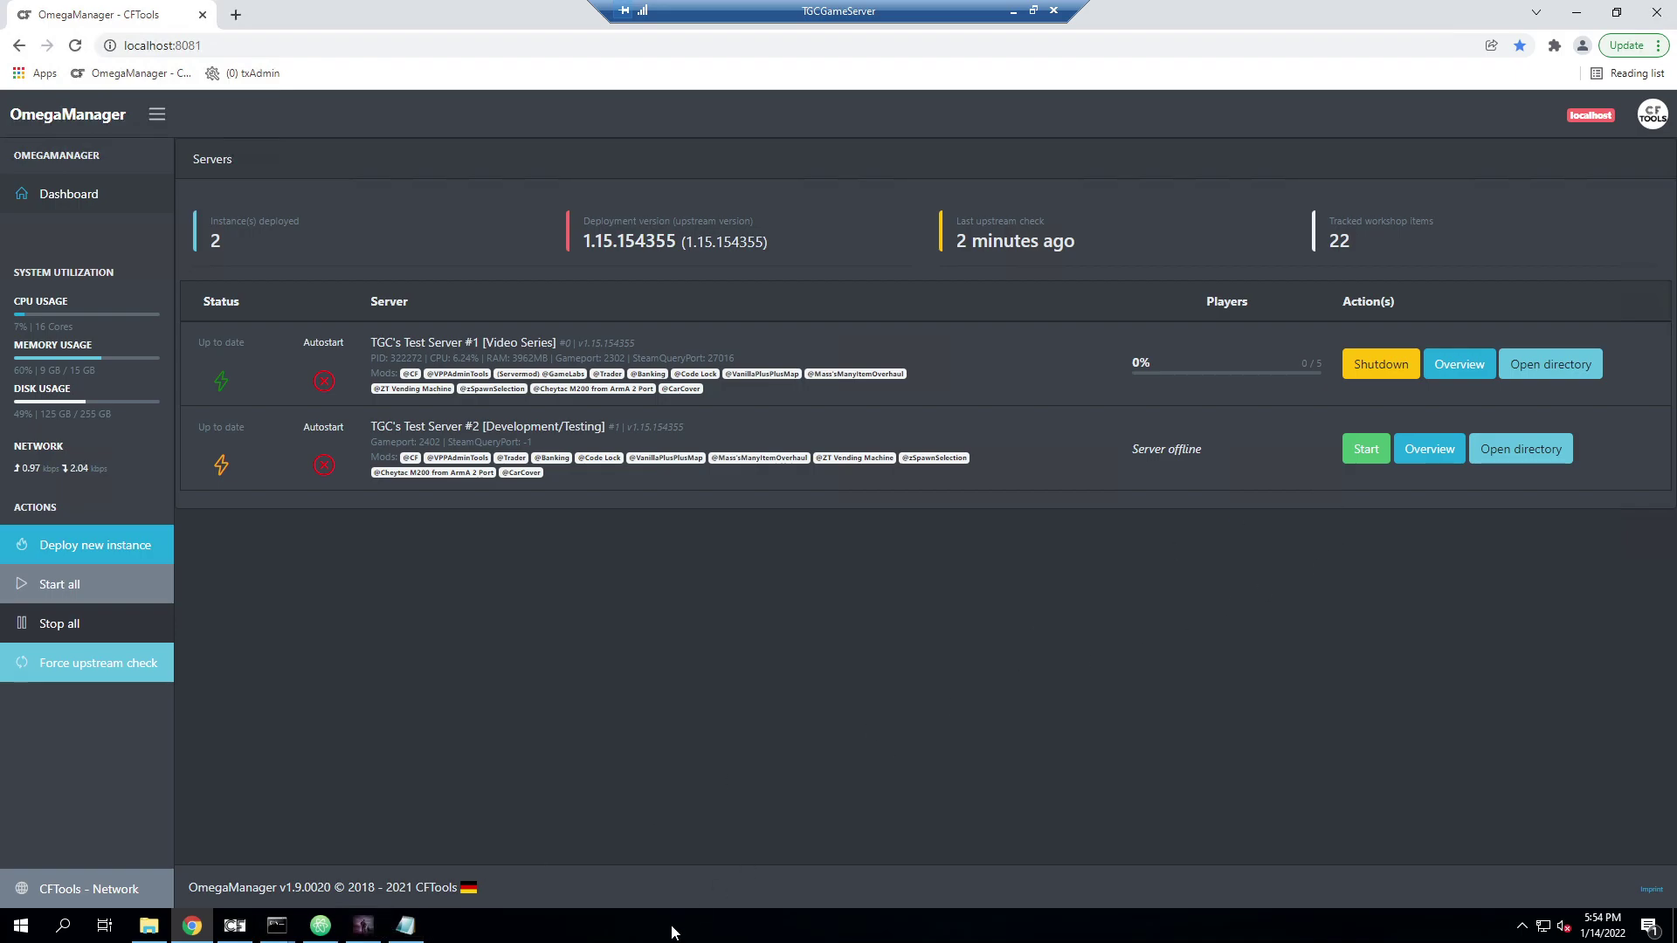
# Shut down Test Server #1 [Video Series] and confirm the shutdown
pyautogui.click(1391, 368)
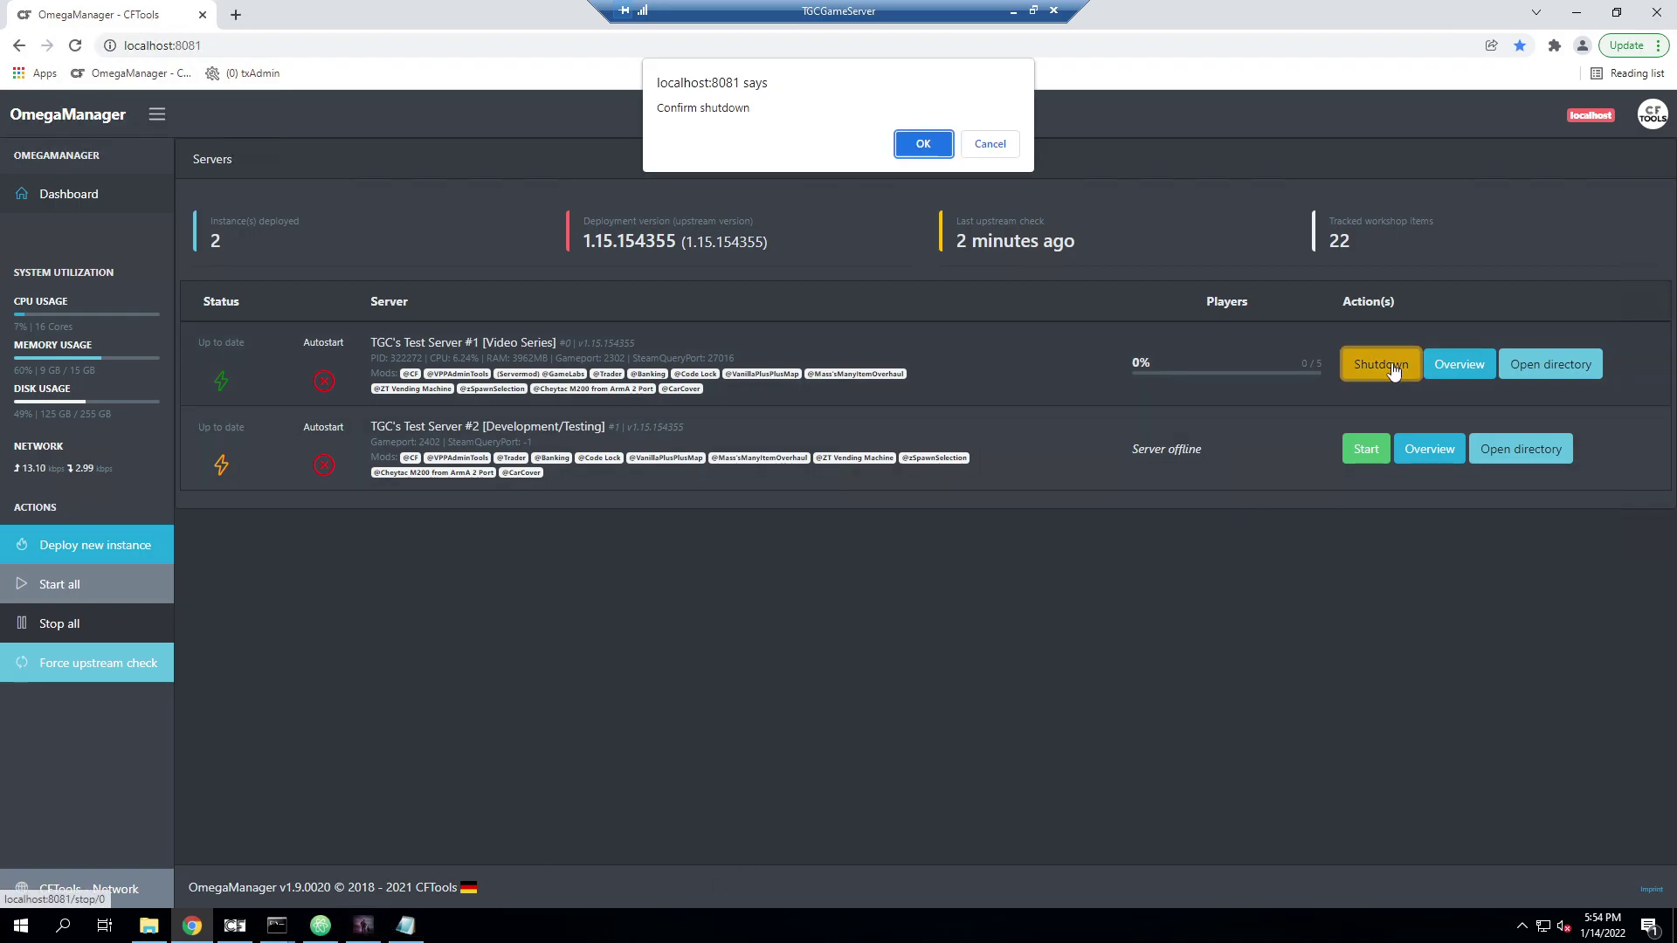
pyautogui.click(913, 143)
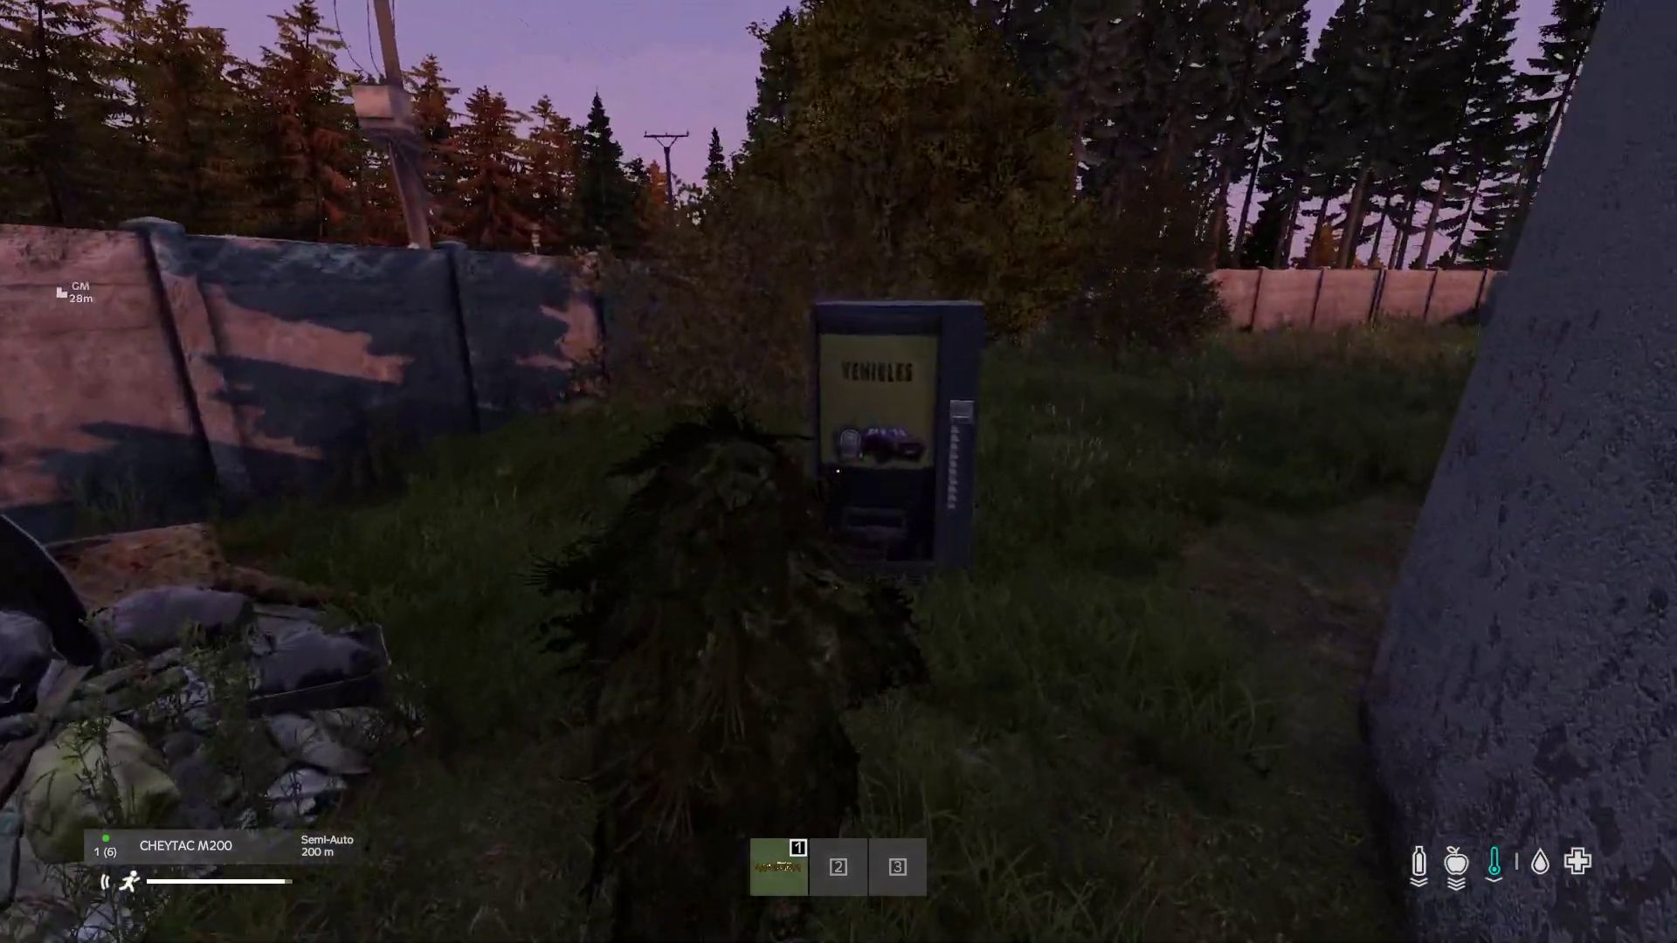
# Buy an Olga 24 from the Vehicles trader vending machine
pyautogui.press('f')
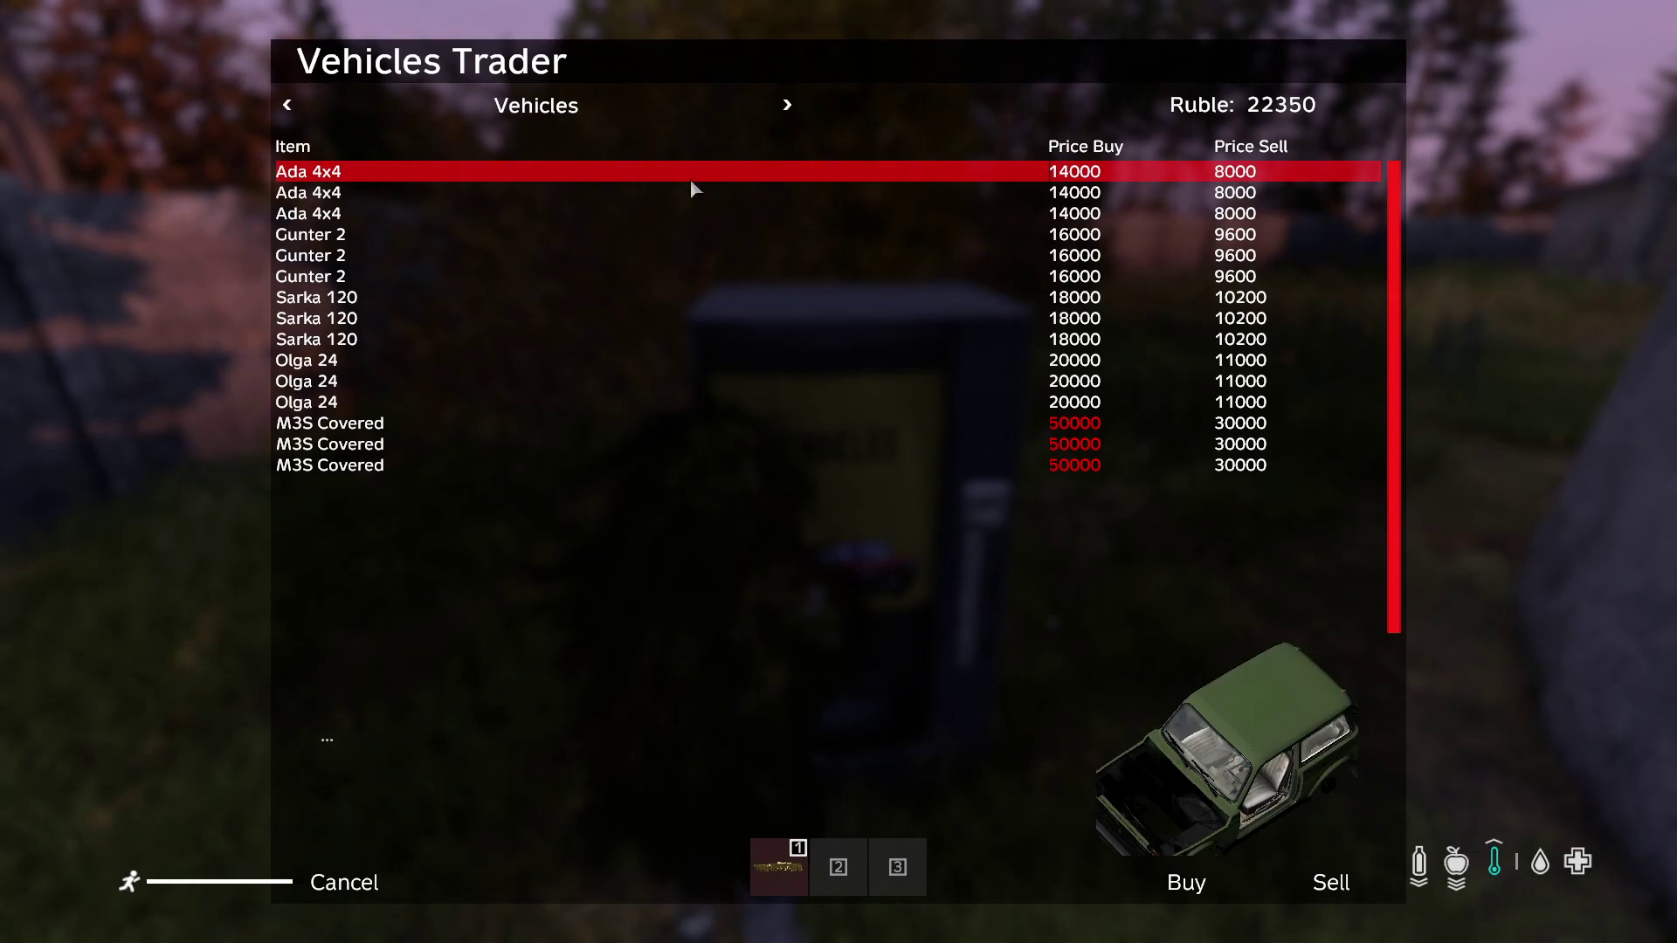
pyautogui.click(382, 408)
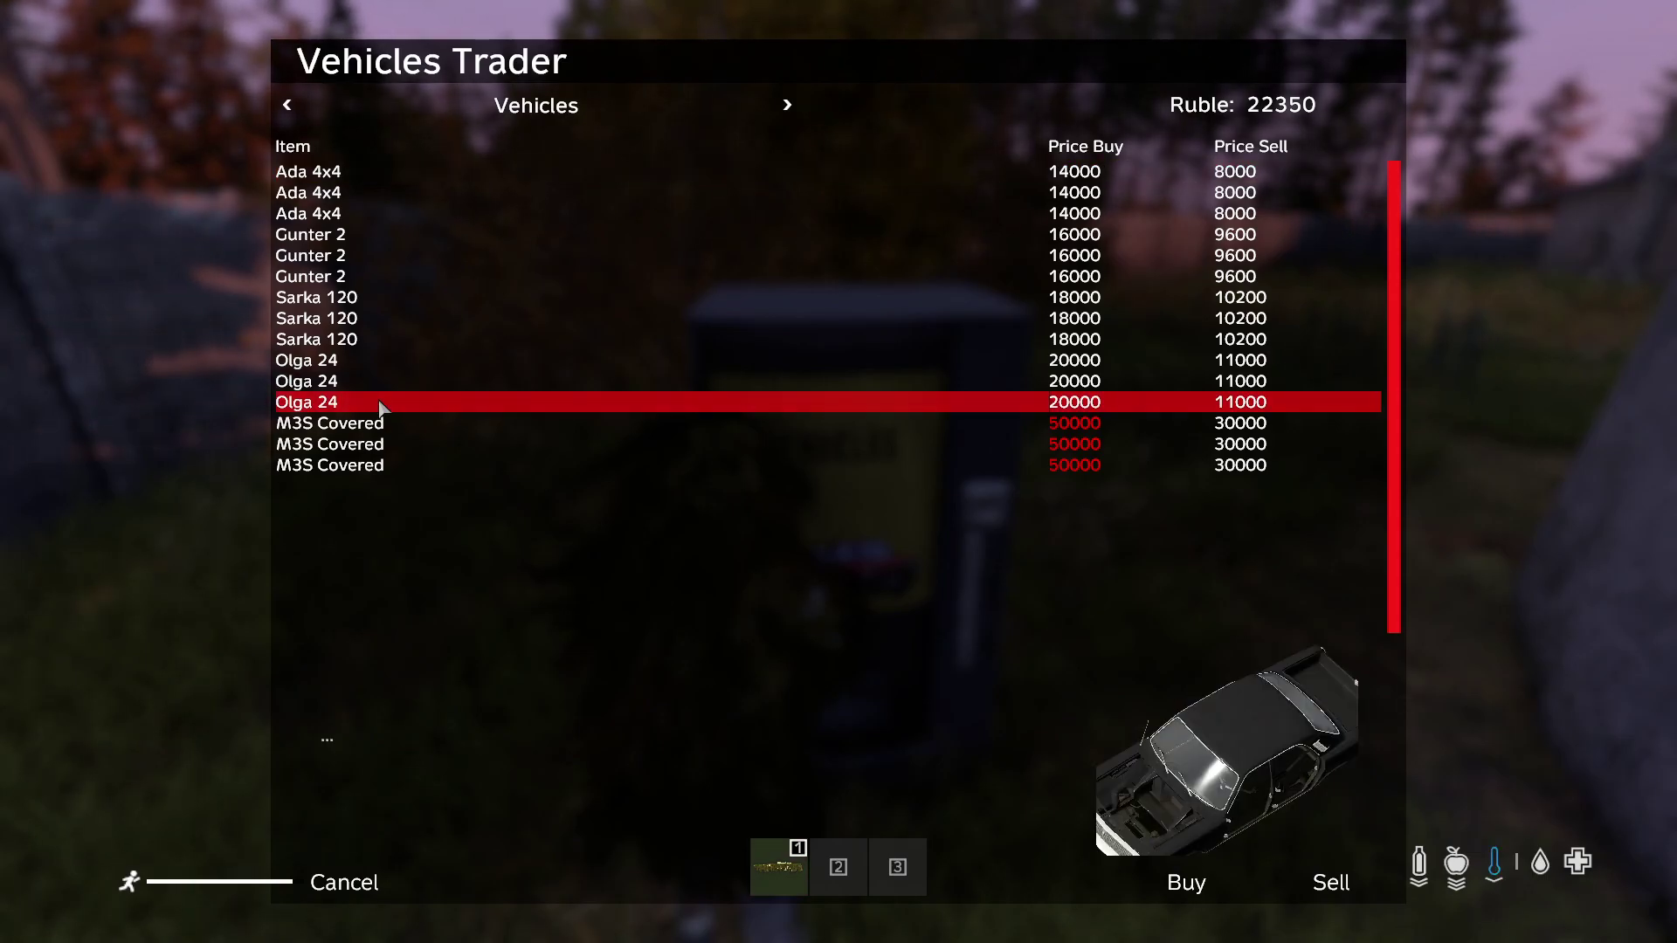
pyautogui.click(1188, 882)
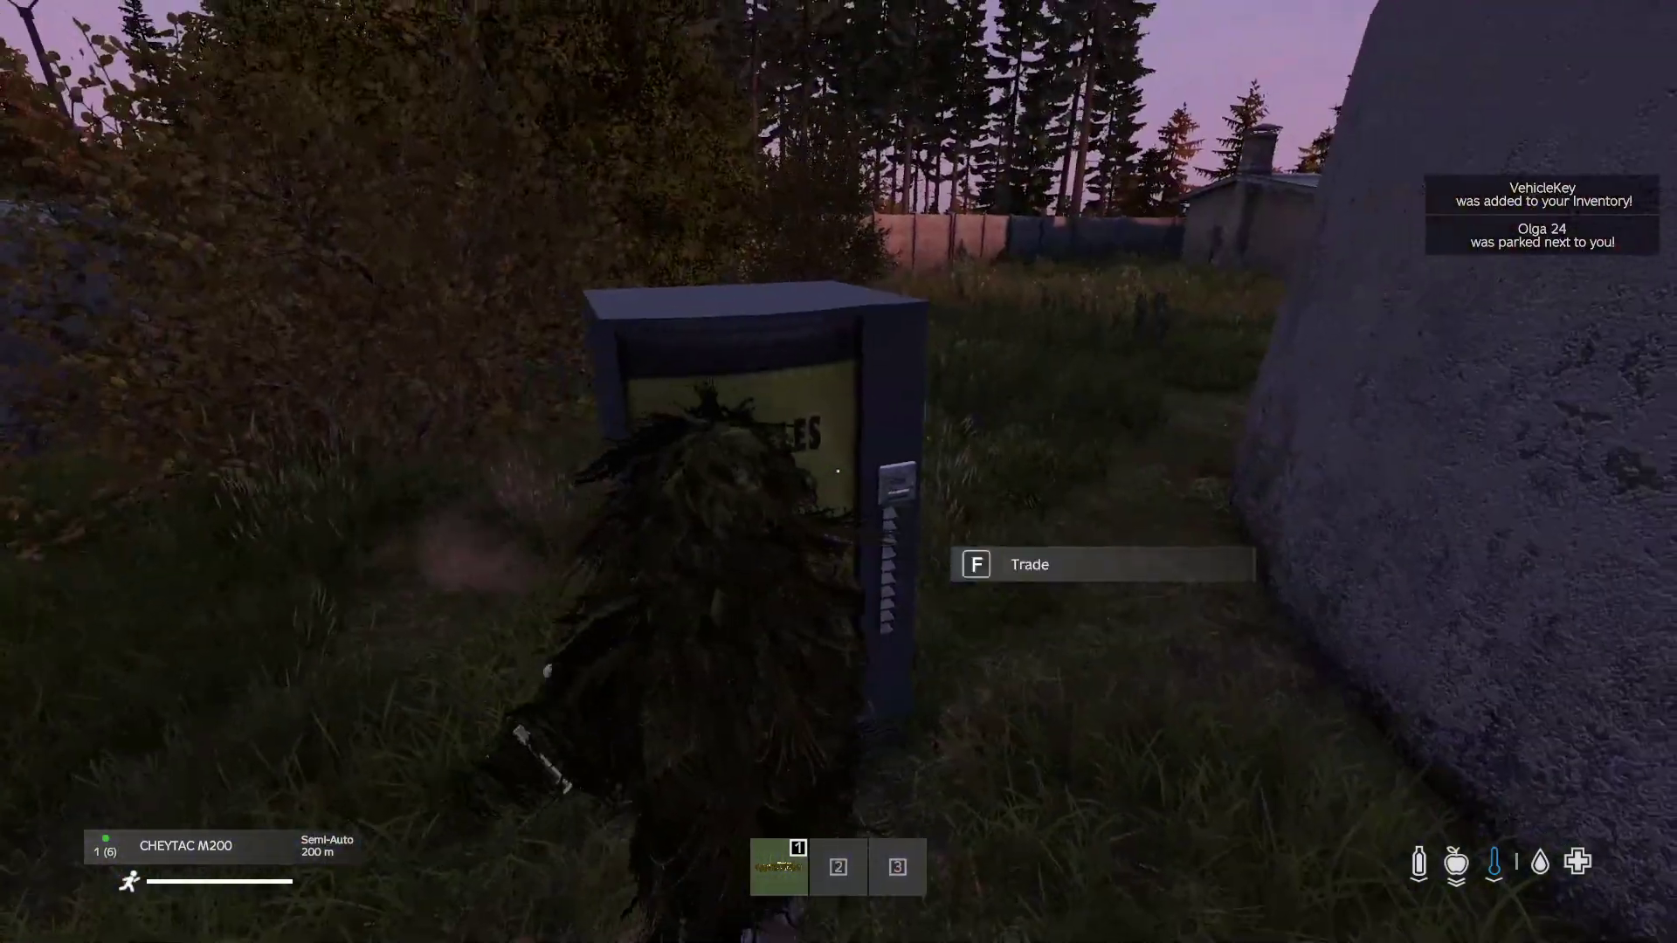
# Buy a Camo Net from the Vehicle Covers list and confirm it dropped nearby
pyautogui.press('f')
pyautogui.click(786, 105)
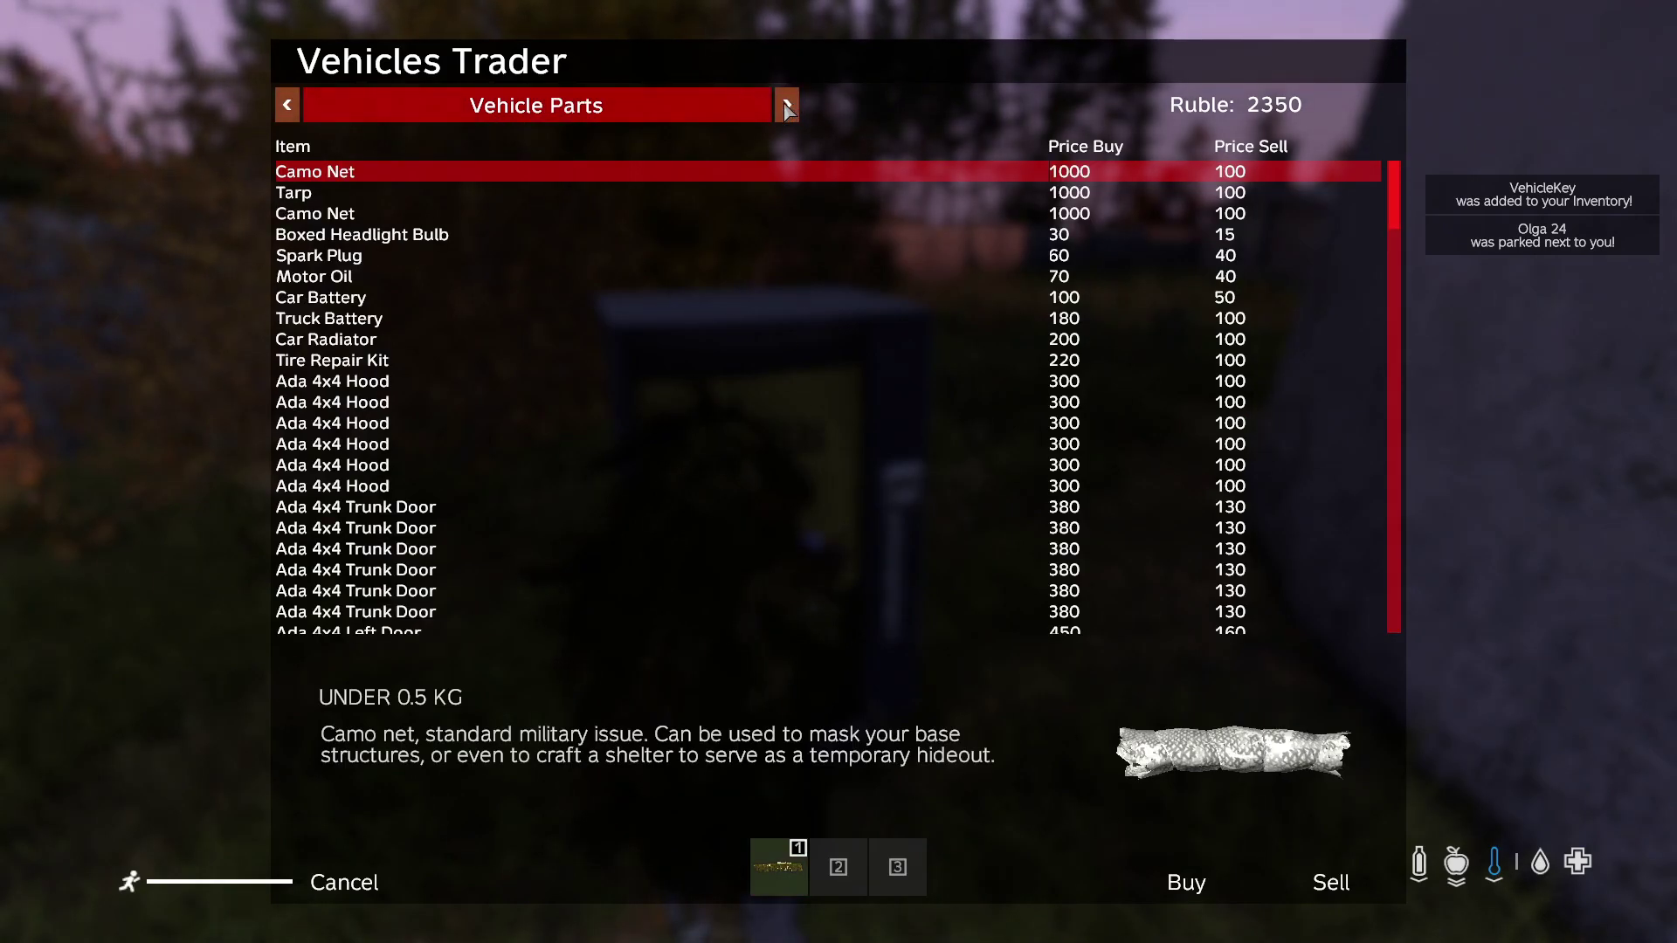
pyautogui.click(322, 180)
pyautogui.click(342, 195)
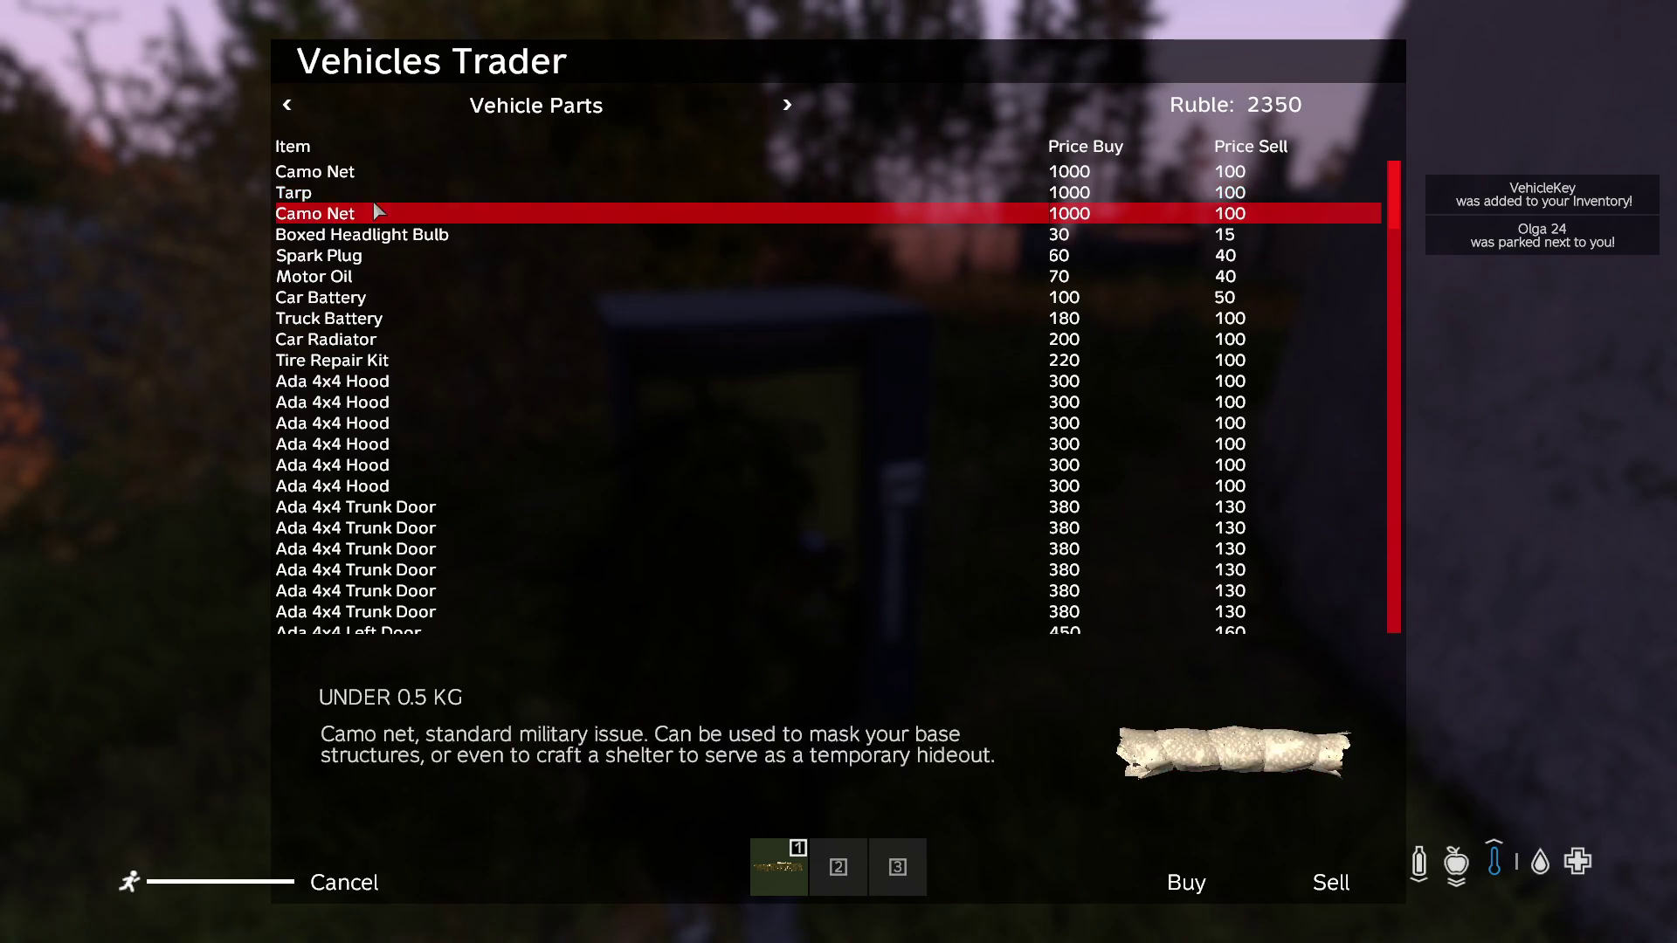
pyautogui.click(786, 105)
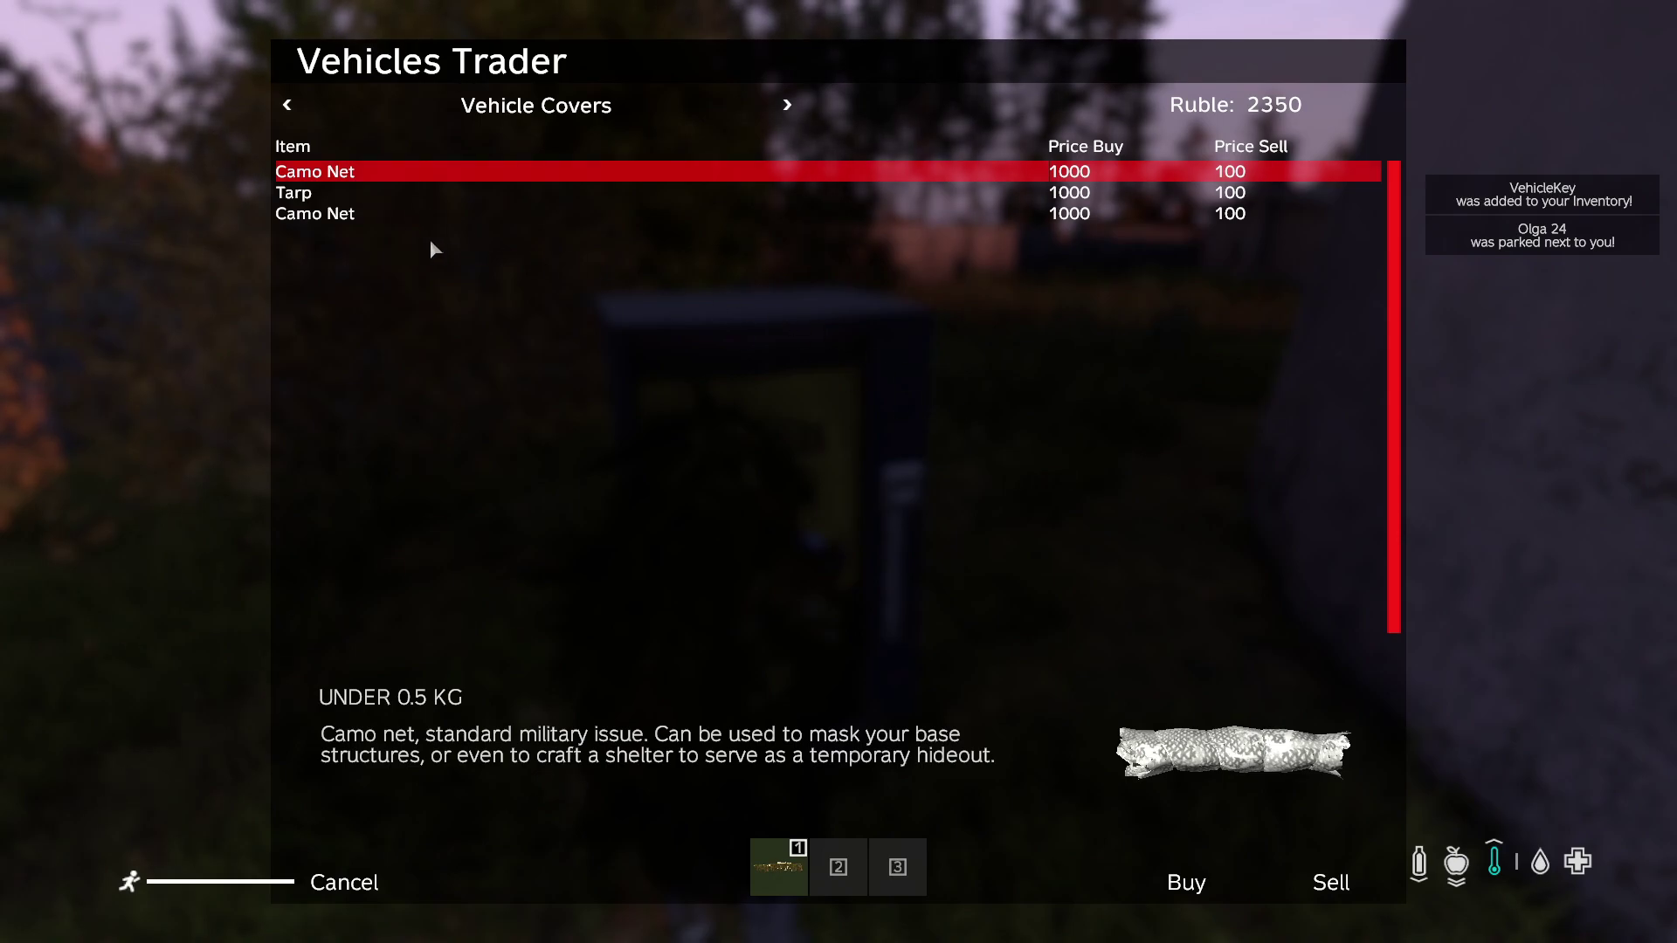
pyautogui.press('Down')
pyautogui.press('Down')
pyautogui.press('Up')
pyautogui.press('Up')
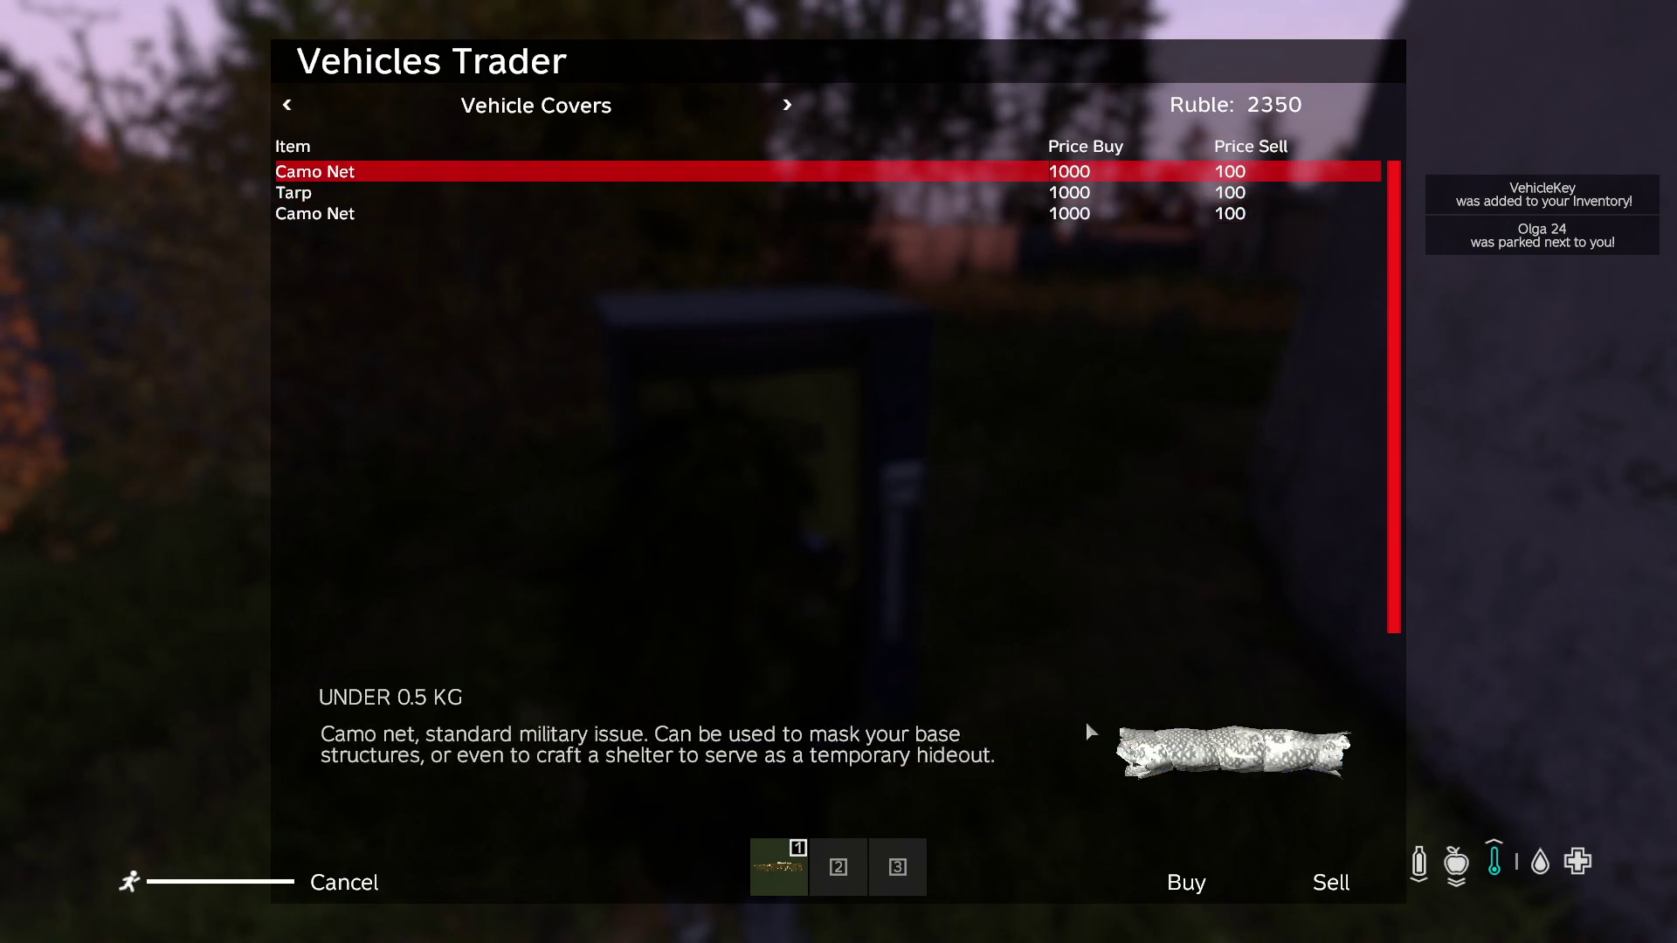
pyautogui.click(1183, 903)
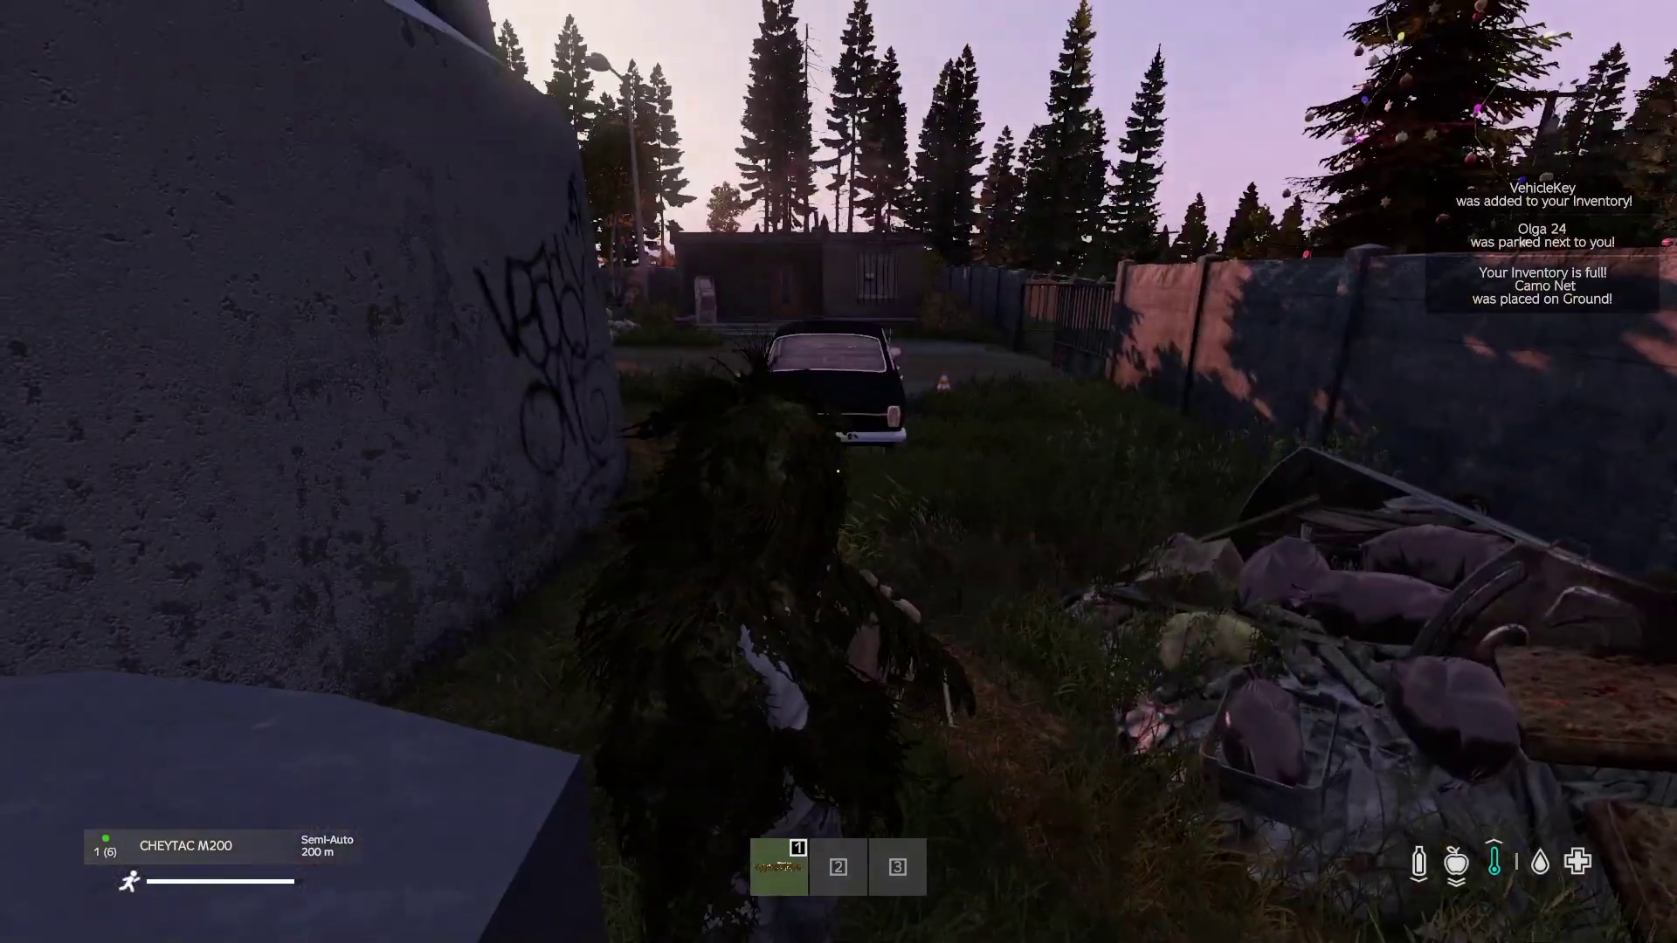
pyautogui.press('Tab')
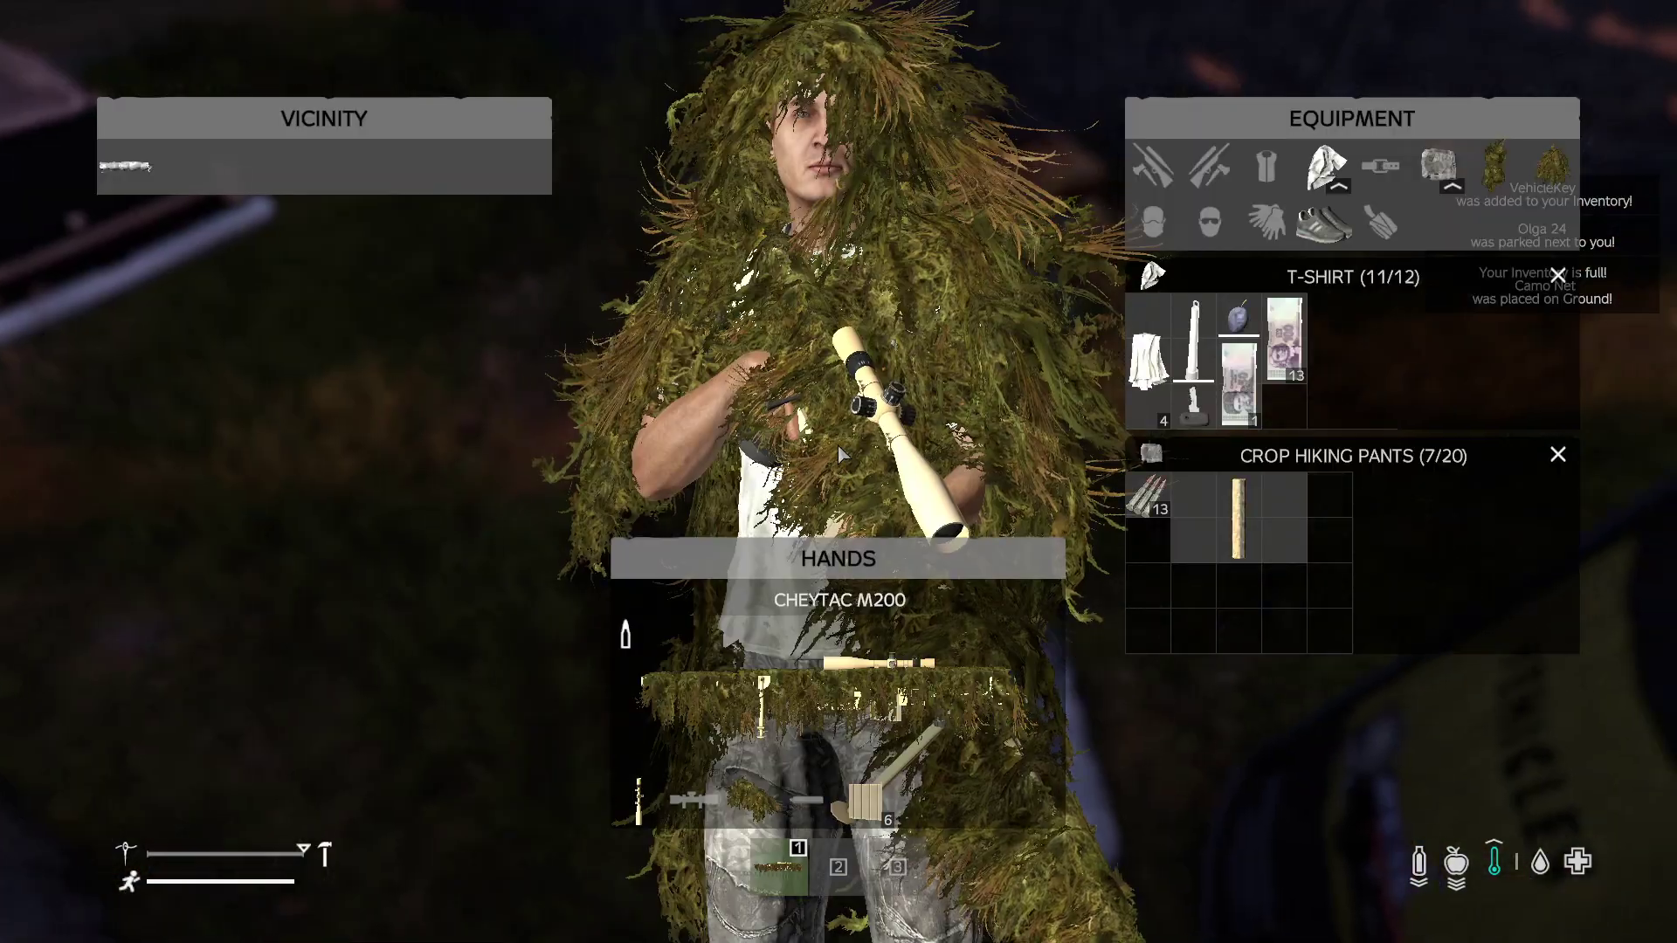
pyautogui.press('Tab')
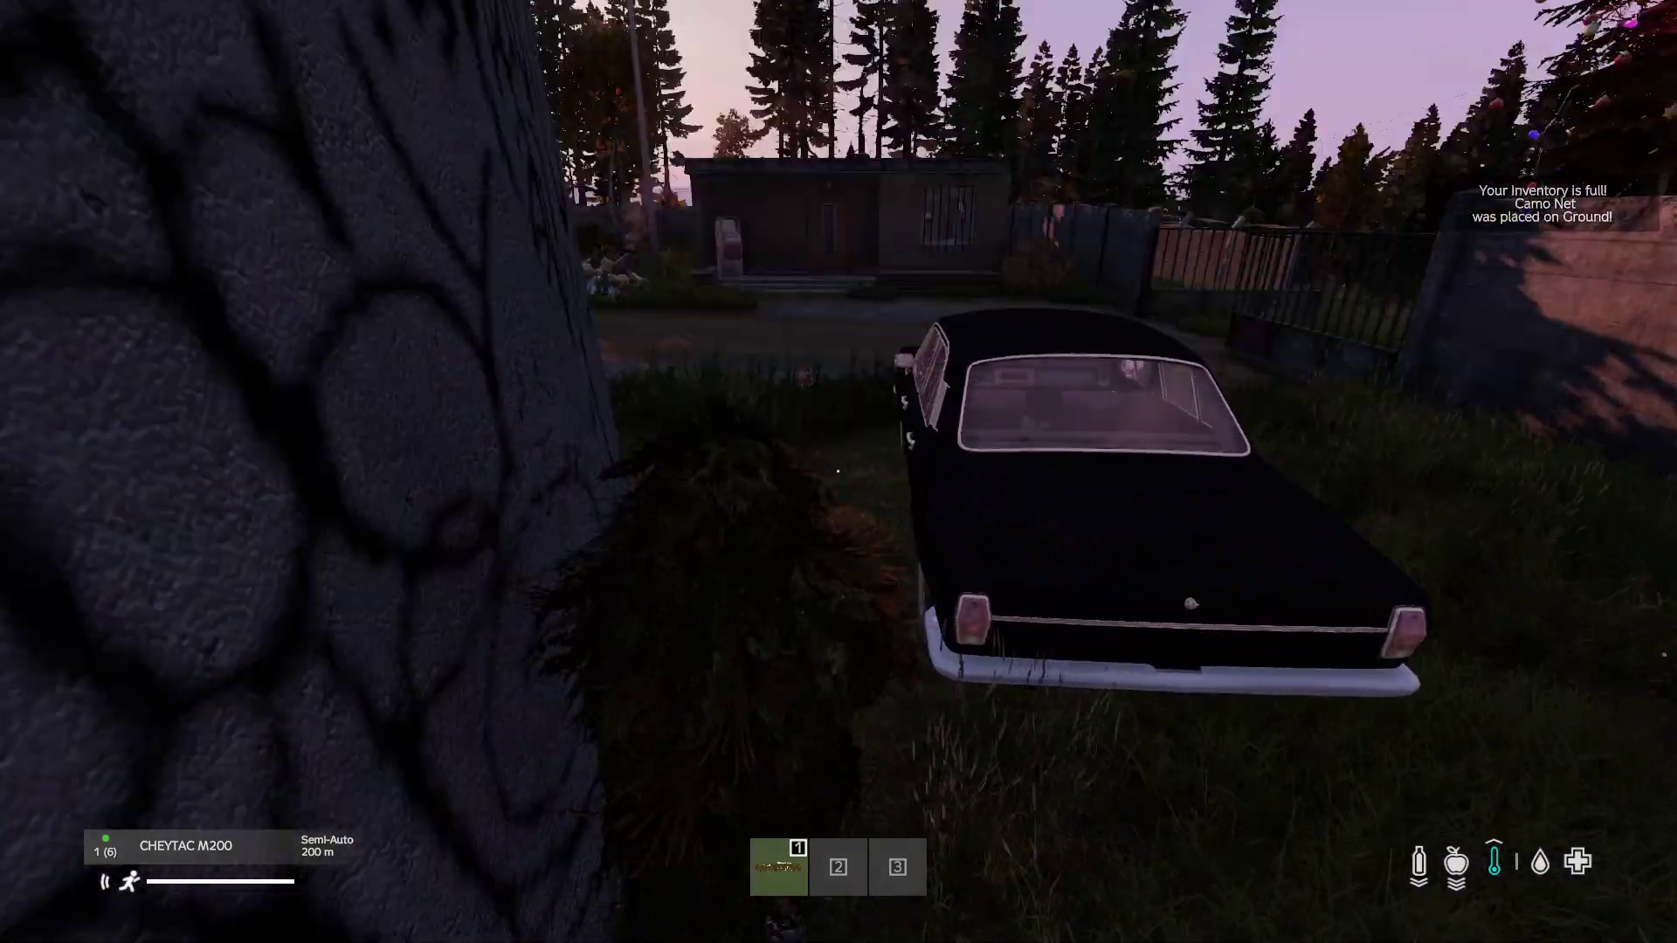
# Put the vehicle key on hotbar slot 2 and unlock the Olga 24's doors with it
pyautogui.press('Tab')
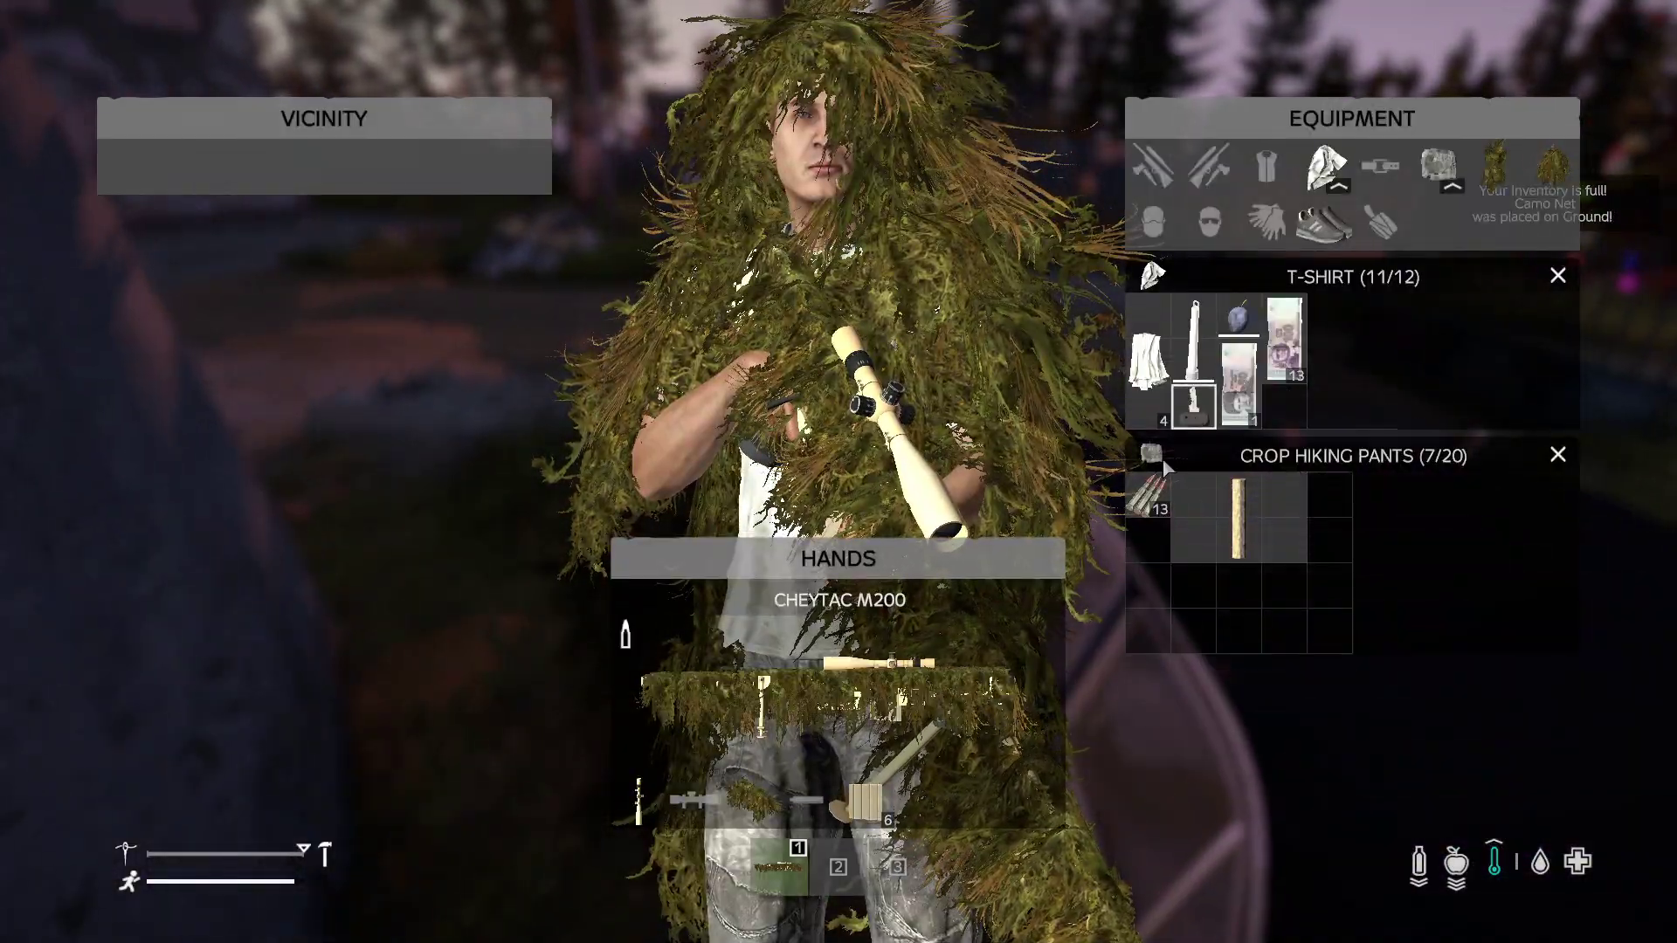
pyautogui.moveTo(1192, 406); pyautogui.dragTo(838, 866)
pyautogui.press('Tab')
pyautogui.press('2')
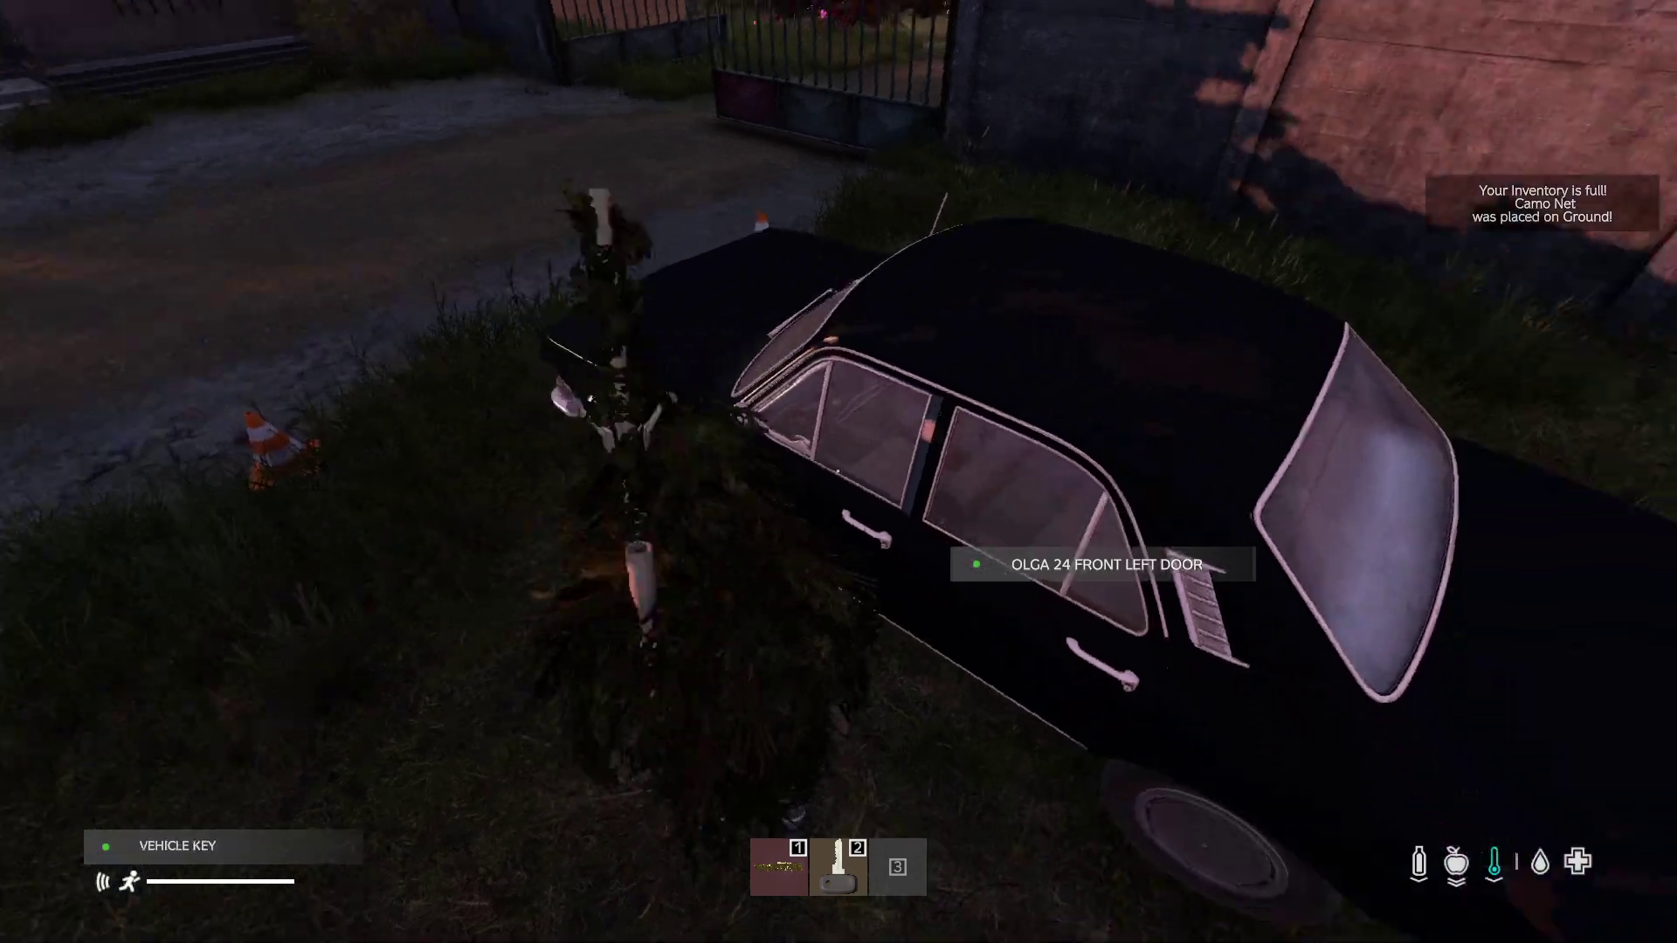
pyautogui.click(838, 471)
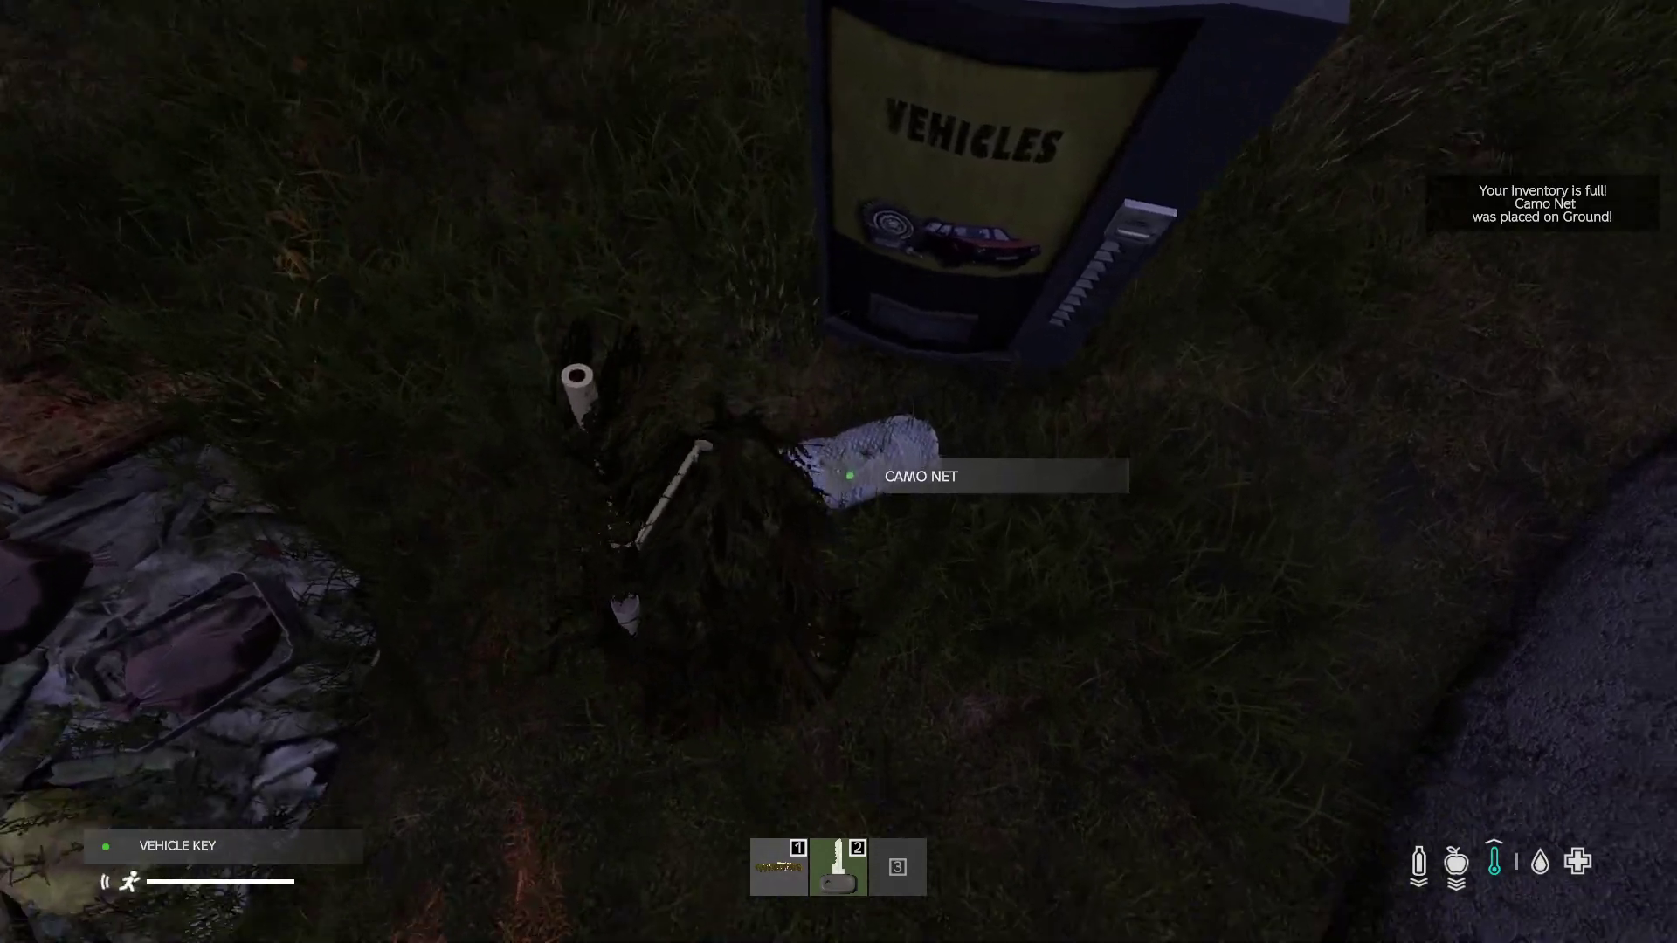
# Pick up the Camo Net, check the Olga 24's trunk, and close the trunk lid
pyautogui.press('Tab')
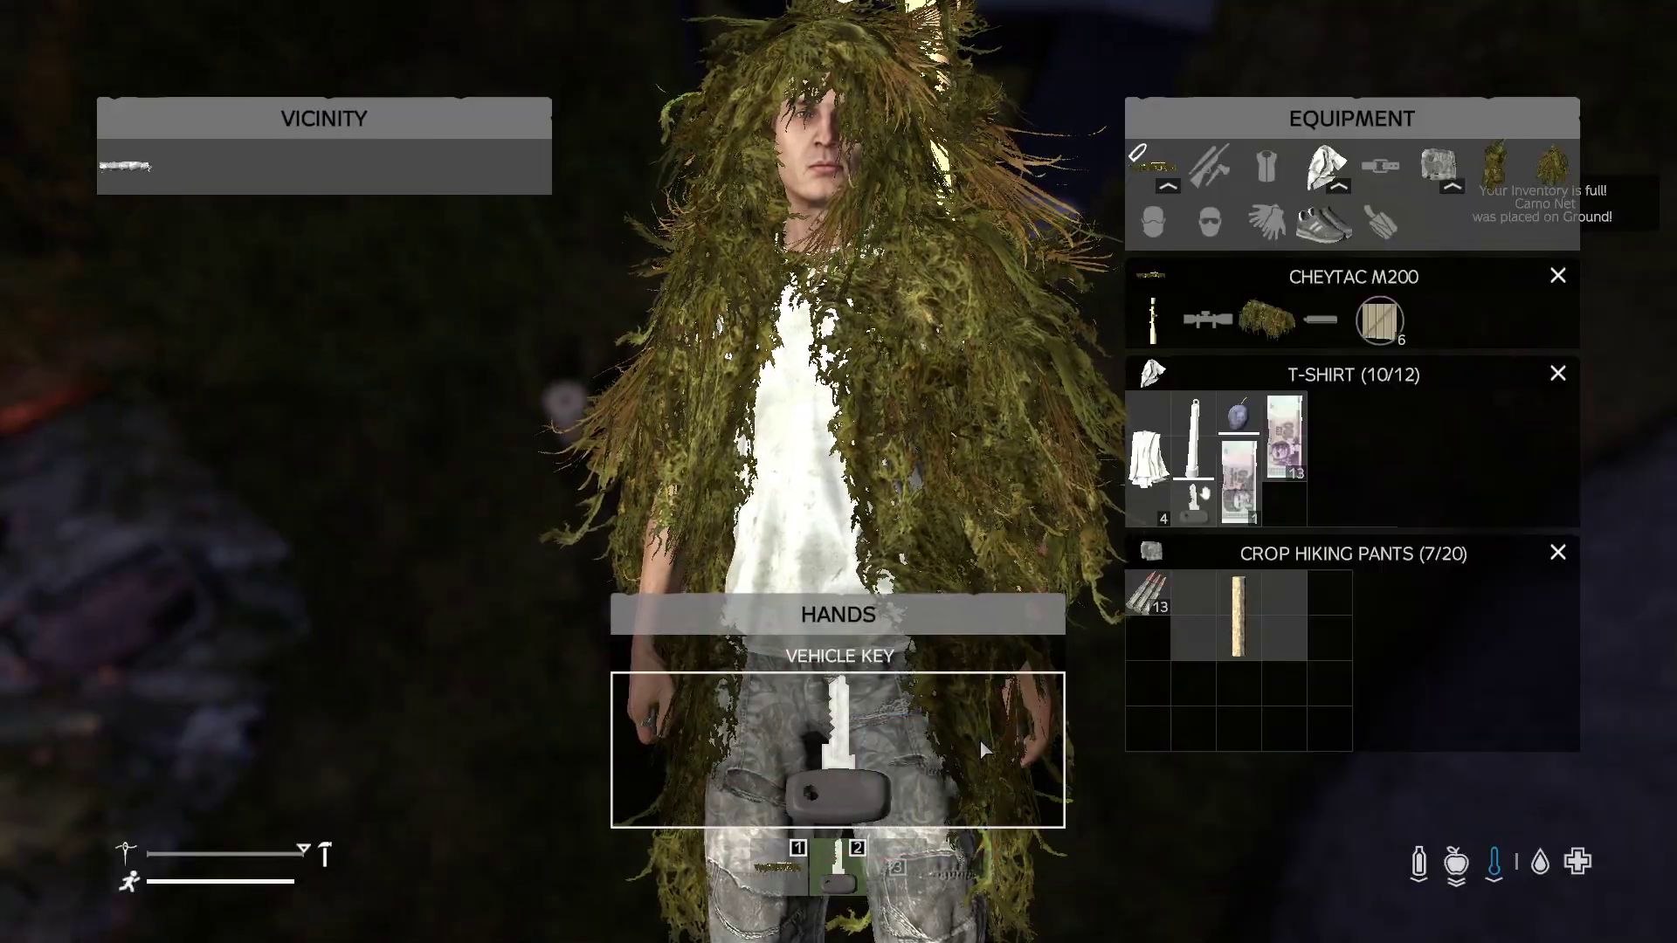
pyautogui.press('Tab')
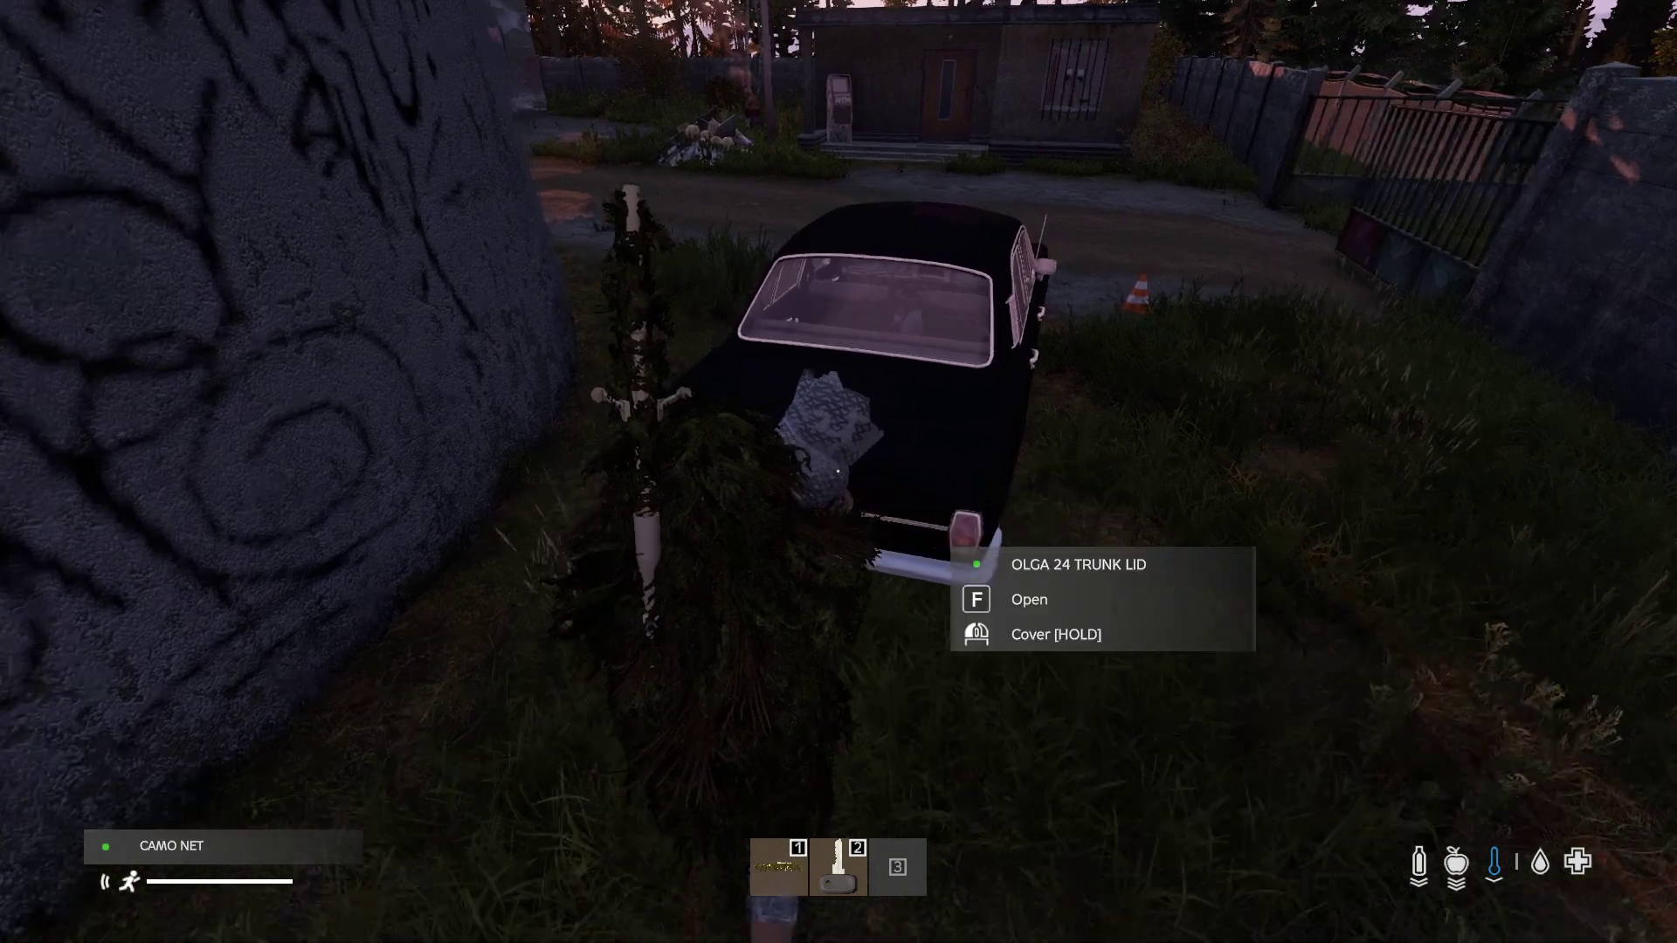
pyautogui.press('Tab')
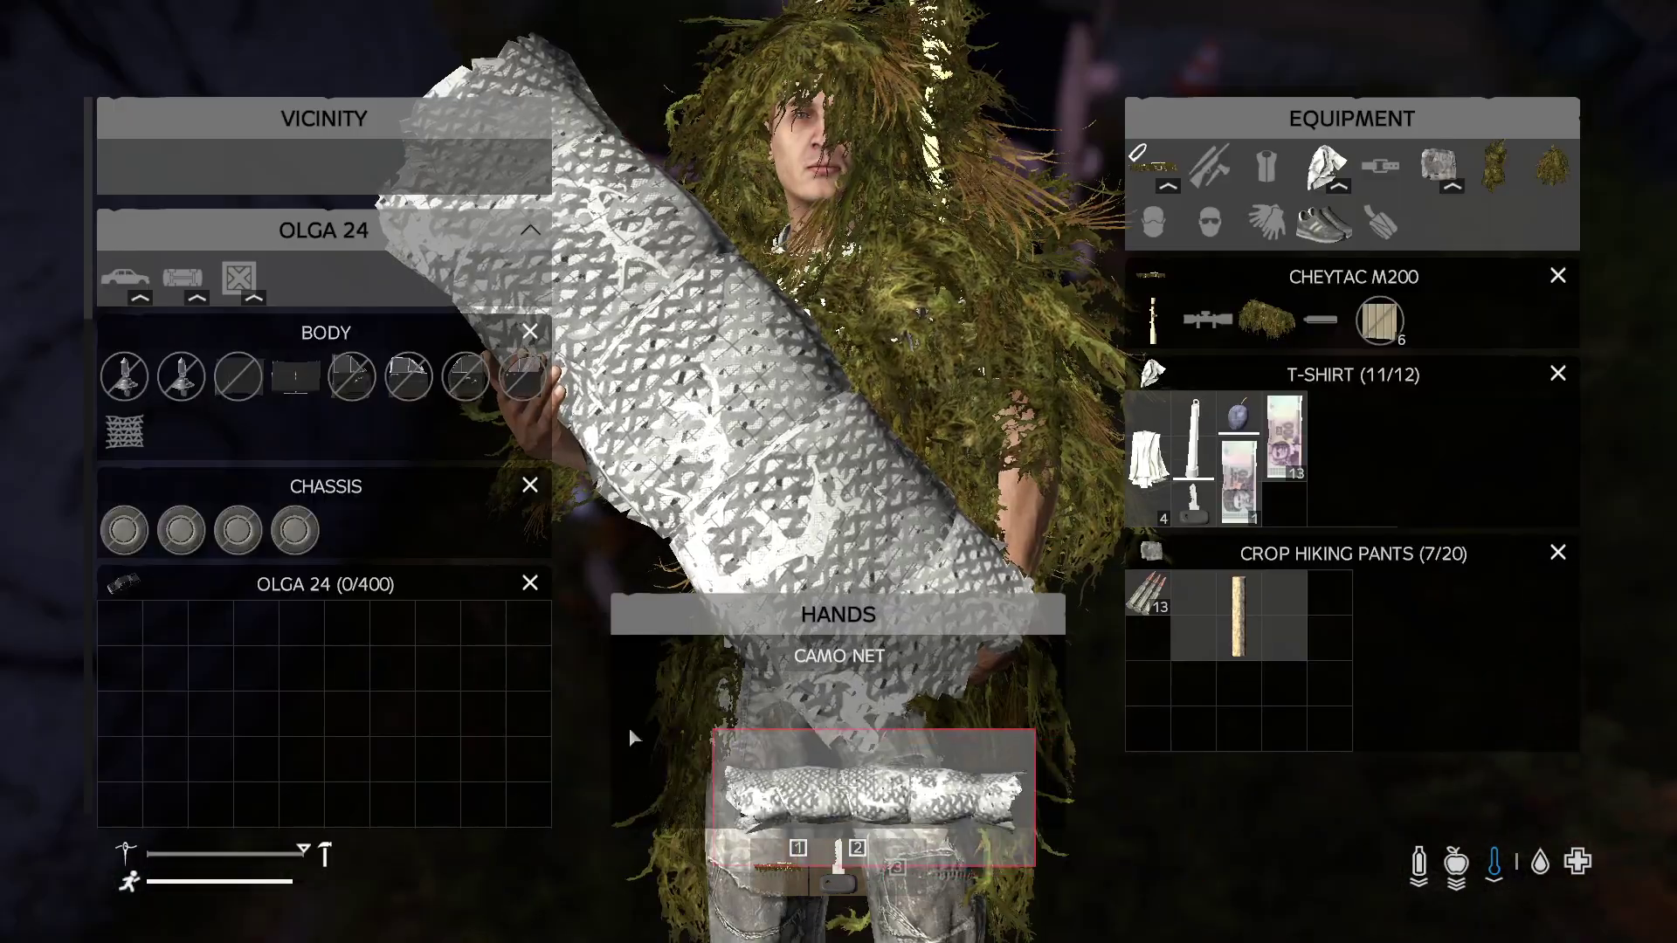
pyautogui.press('Tab')
pyautogui.press('f')
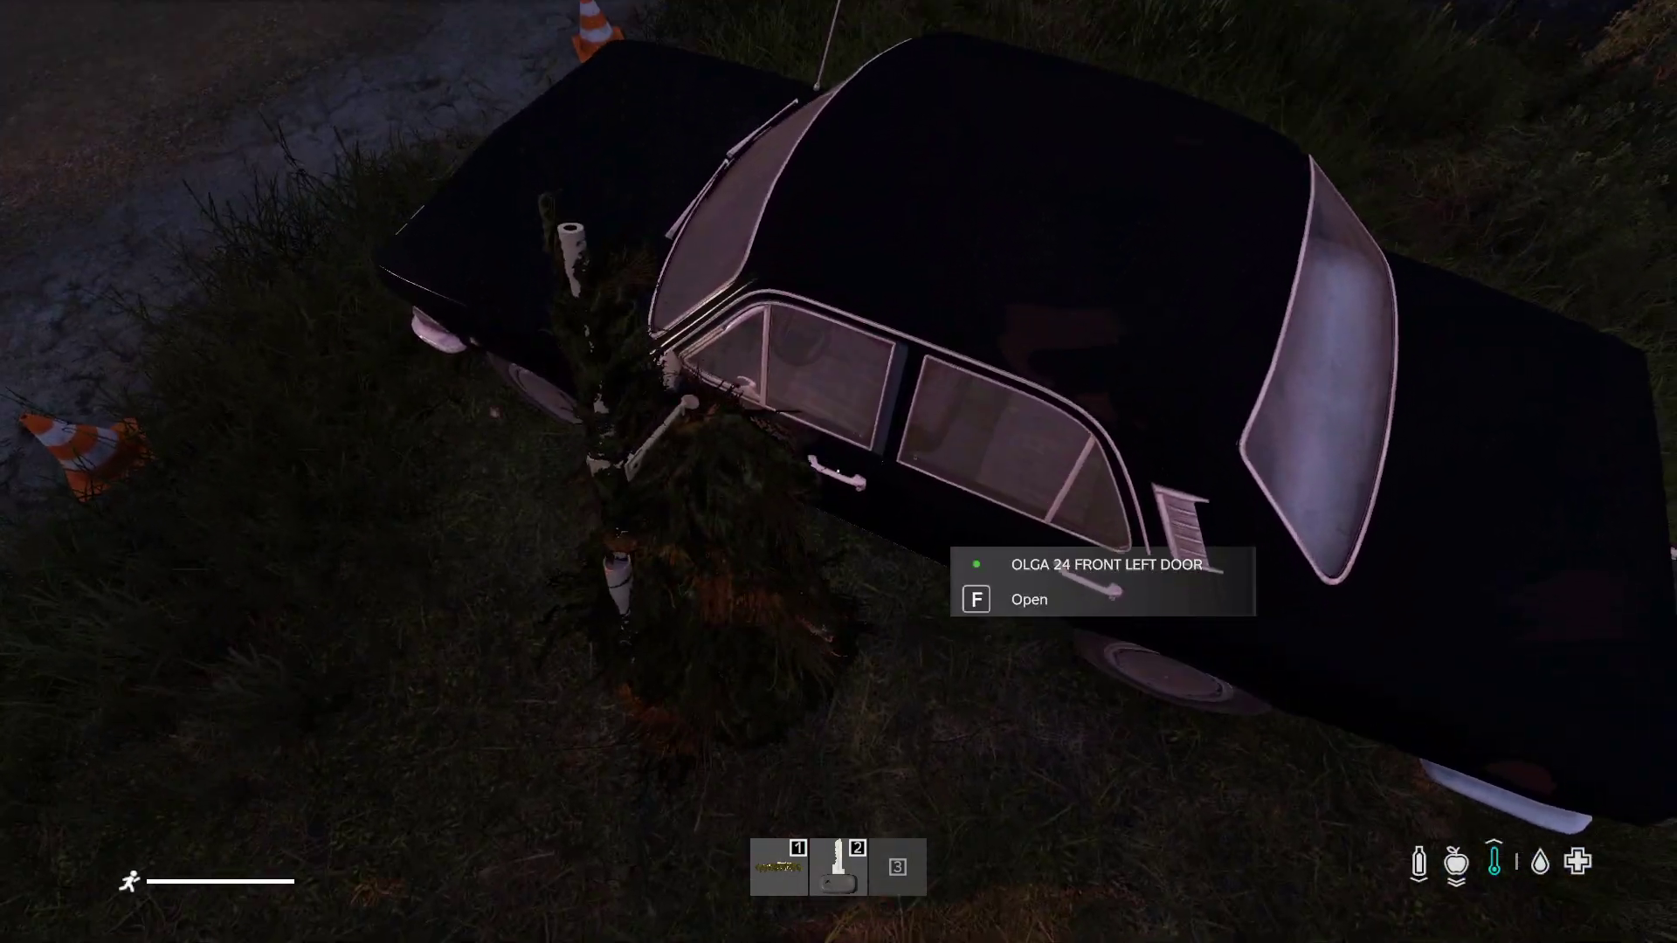
# Get into the Olga 24 through the front left door, then get out and walk back
pyautogui.press('f')
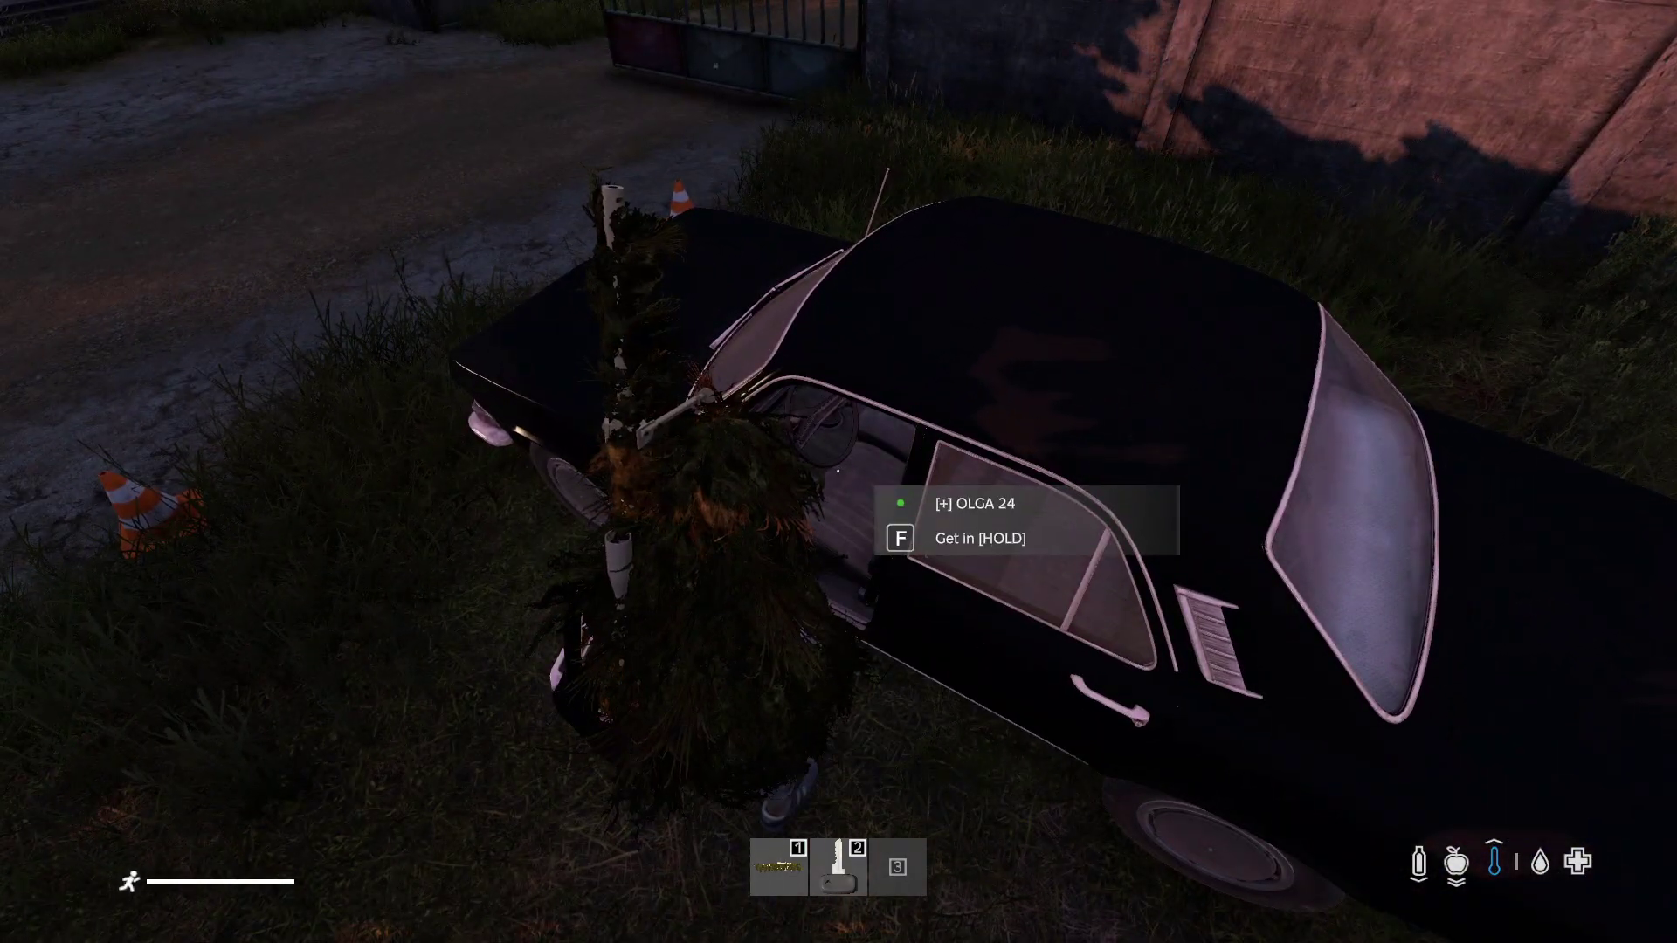
pyautogui.press('f')
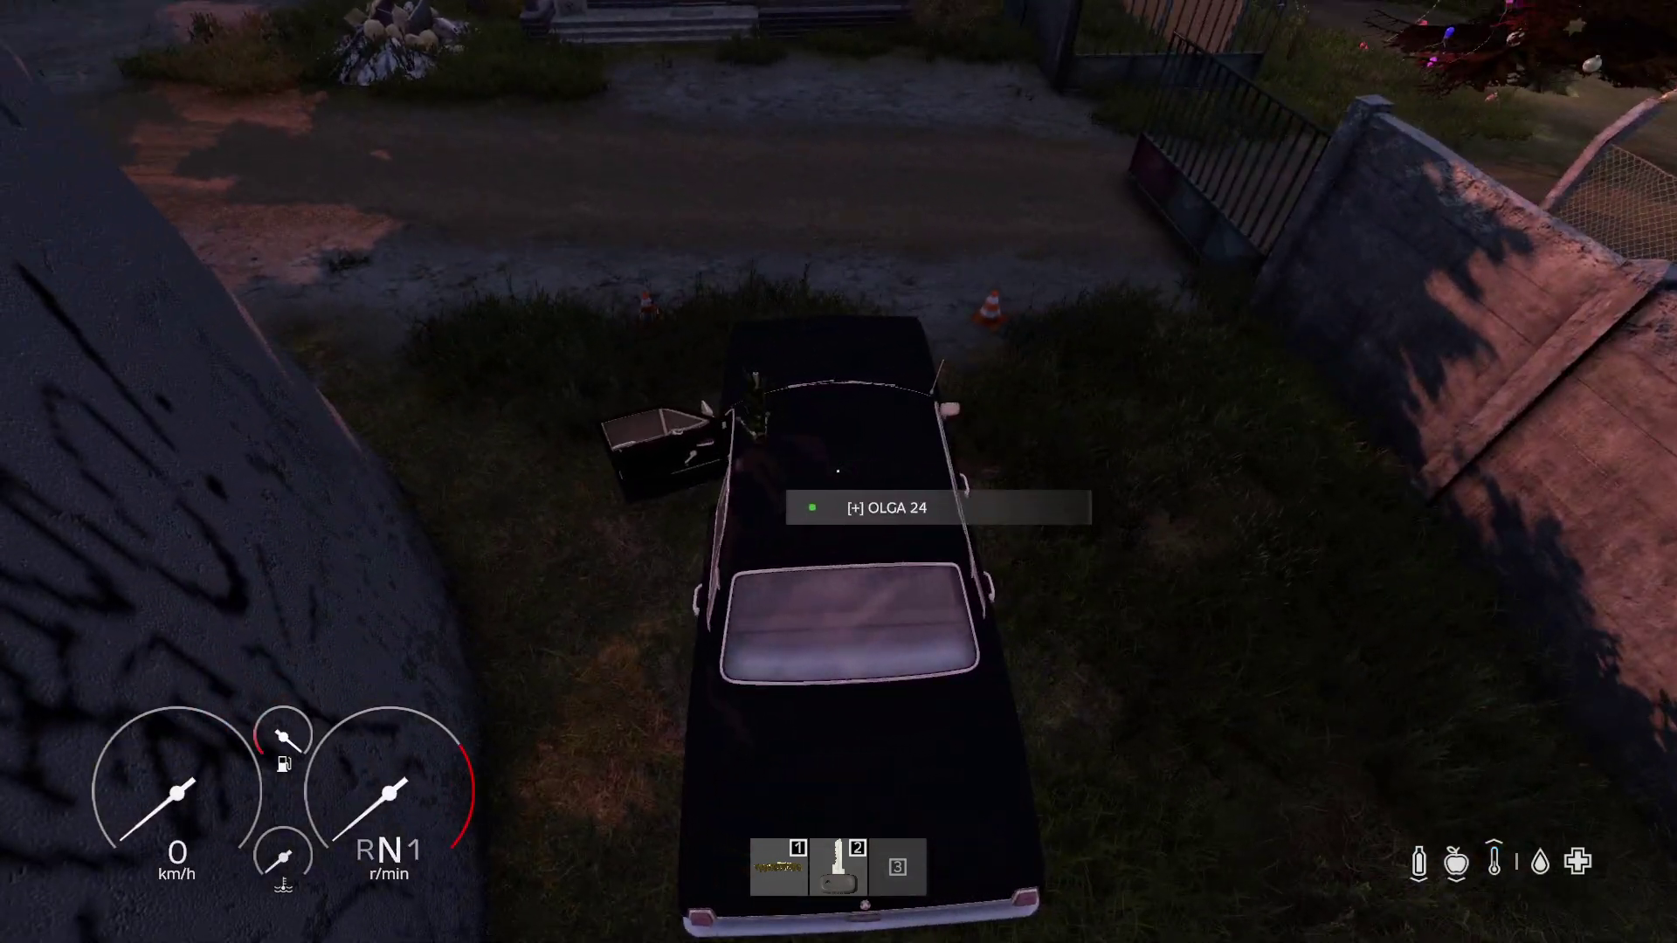
pyautogui.press('f')
pyautogui.press('f')
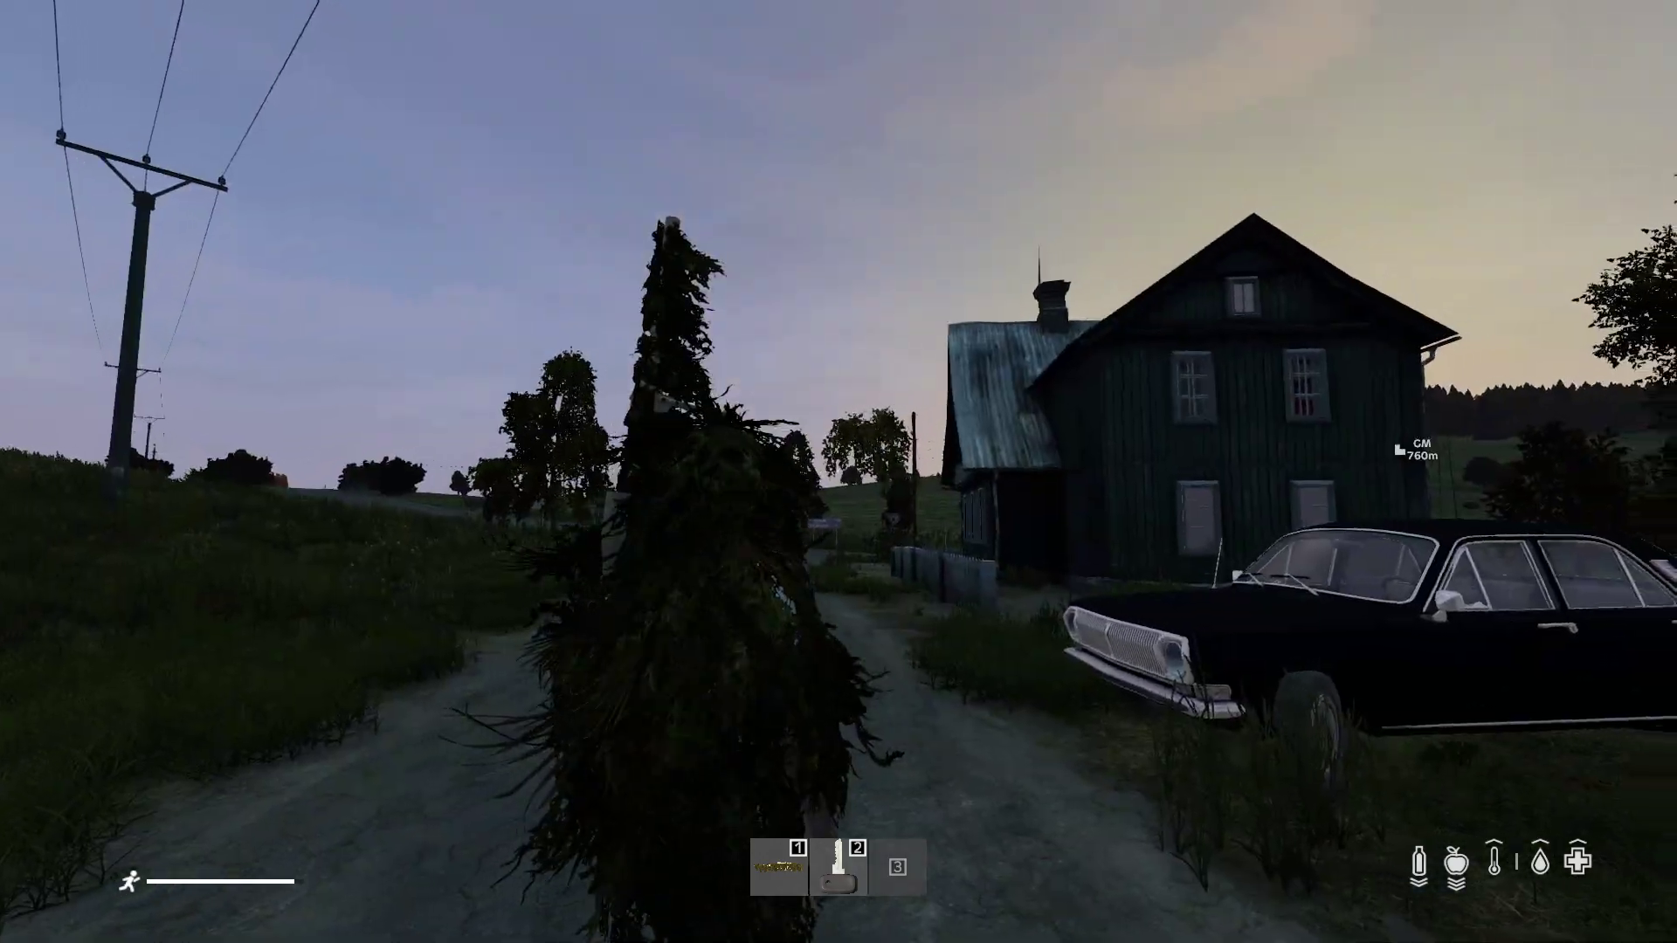
pyautogui.press('w')
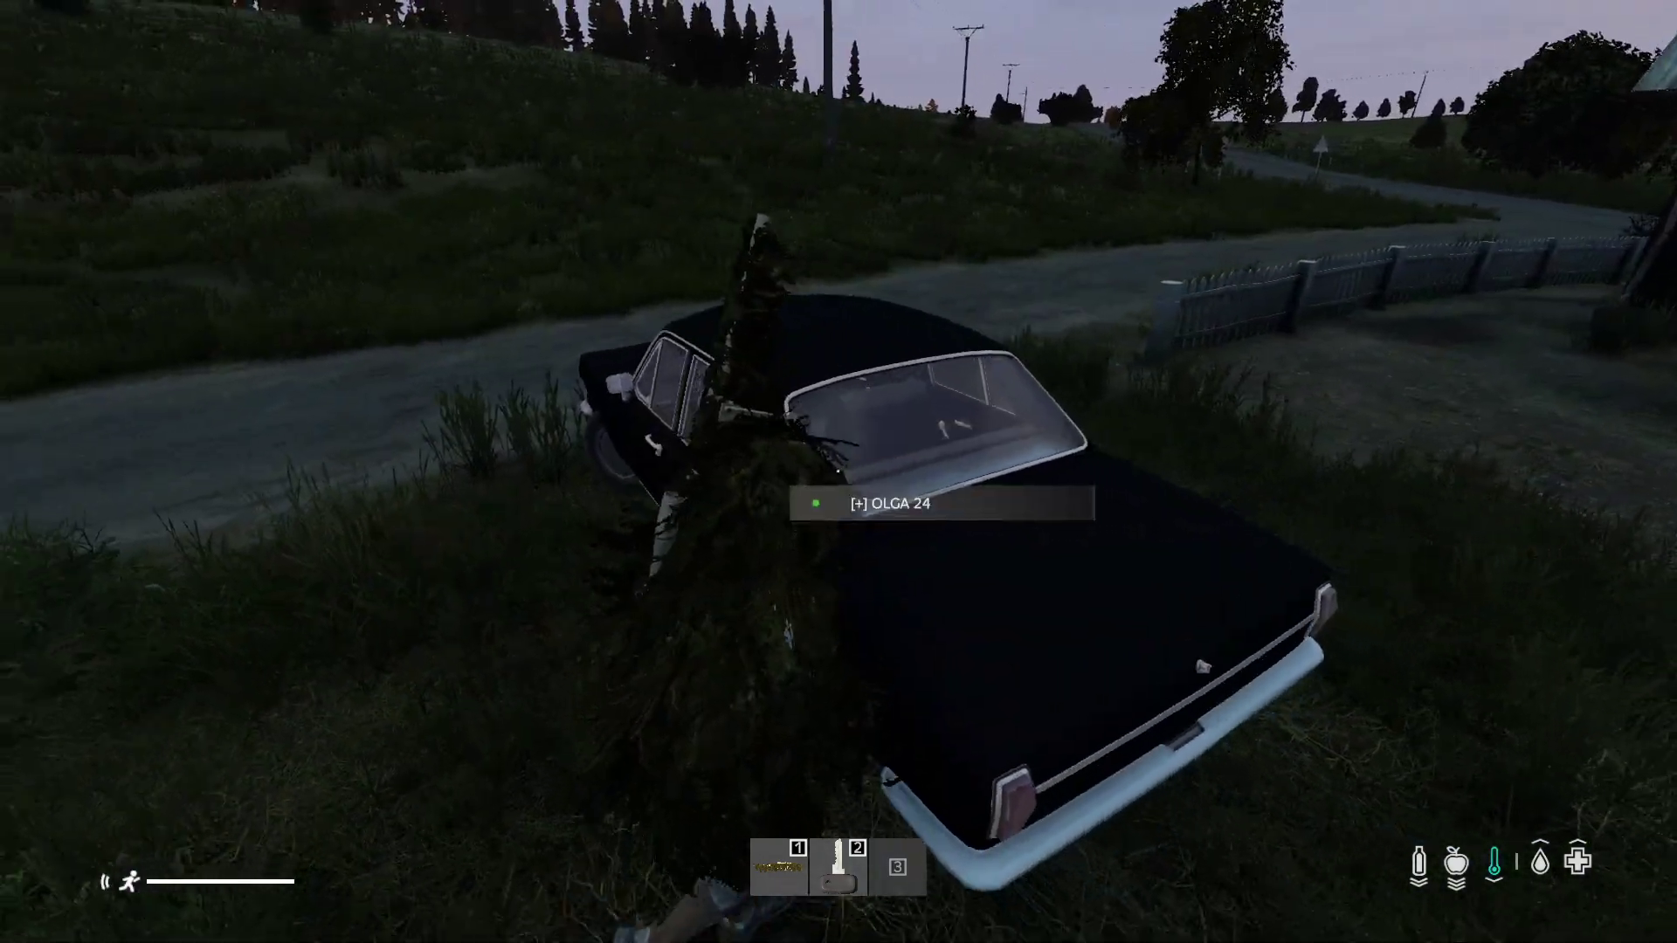
# Open the Olga 24's trunk and view its cargo in the inventory
pyautogui.press('Tab')
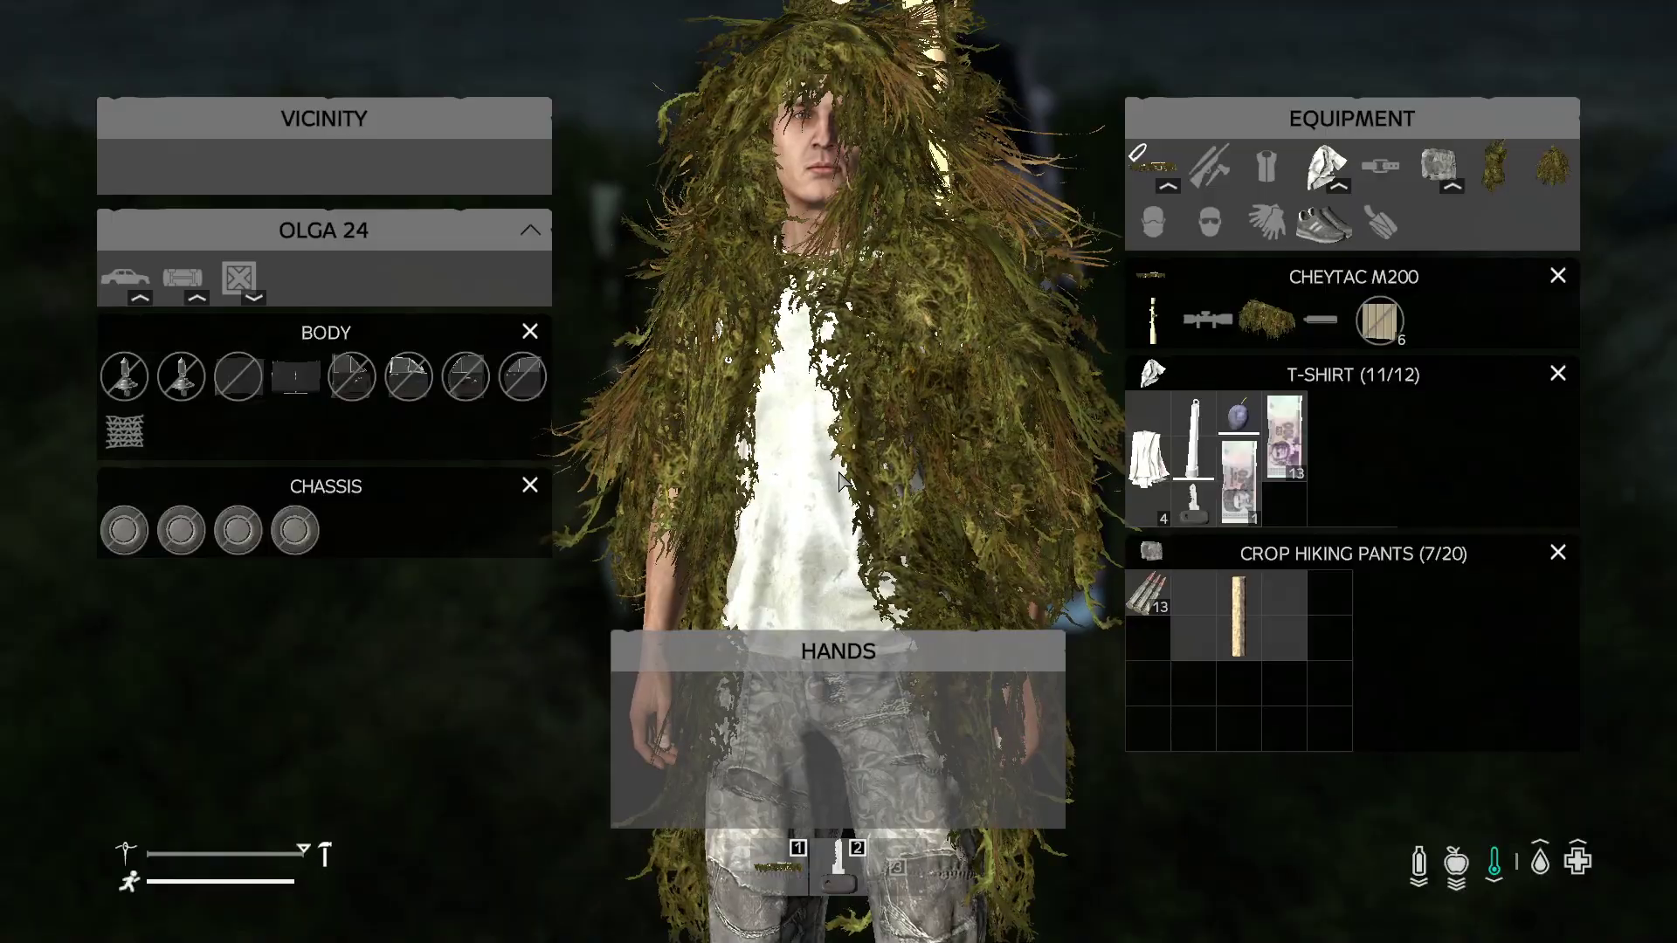
pyautogui.press('Tab')
pyautogui.press('f')
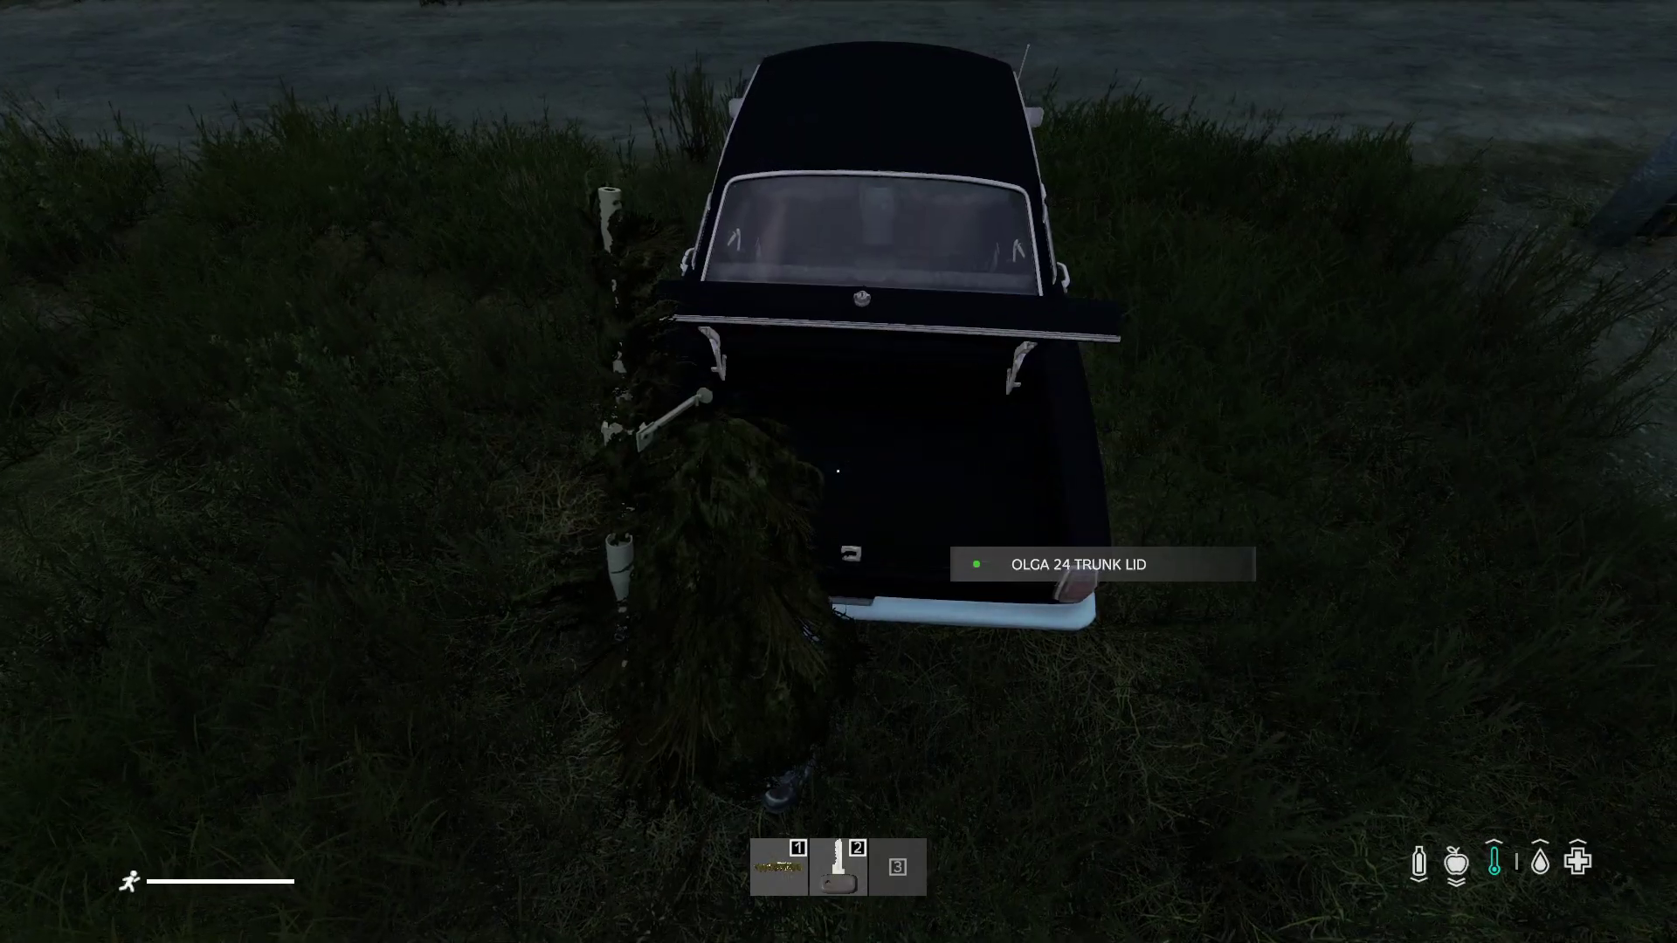
pyautogui.press('Tab')
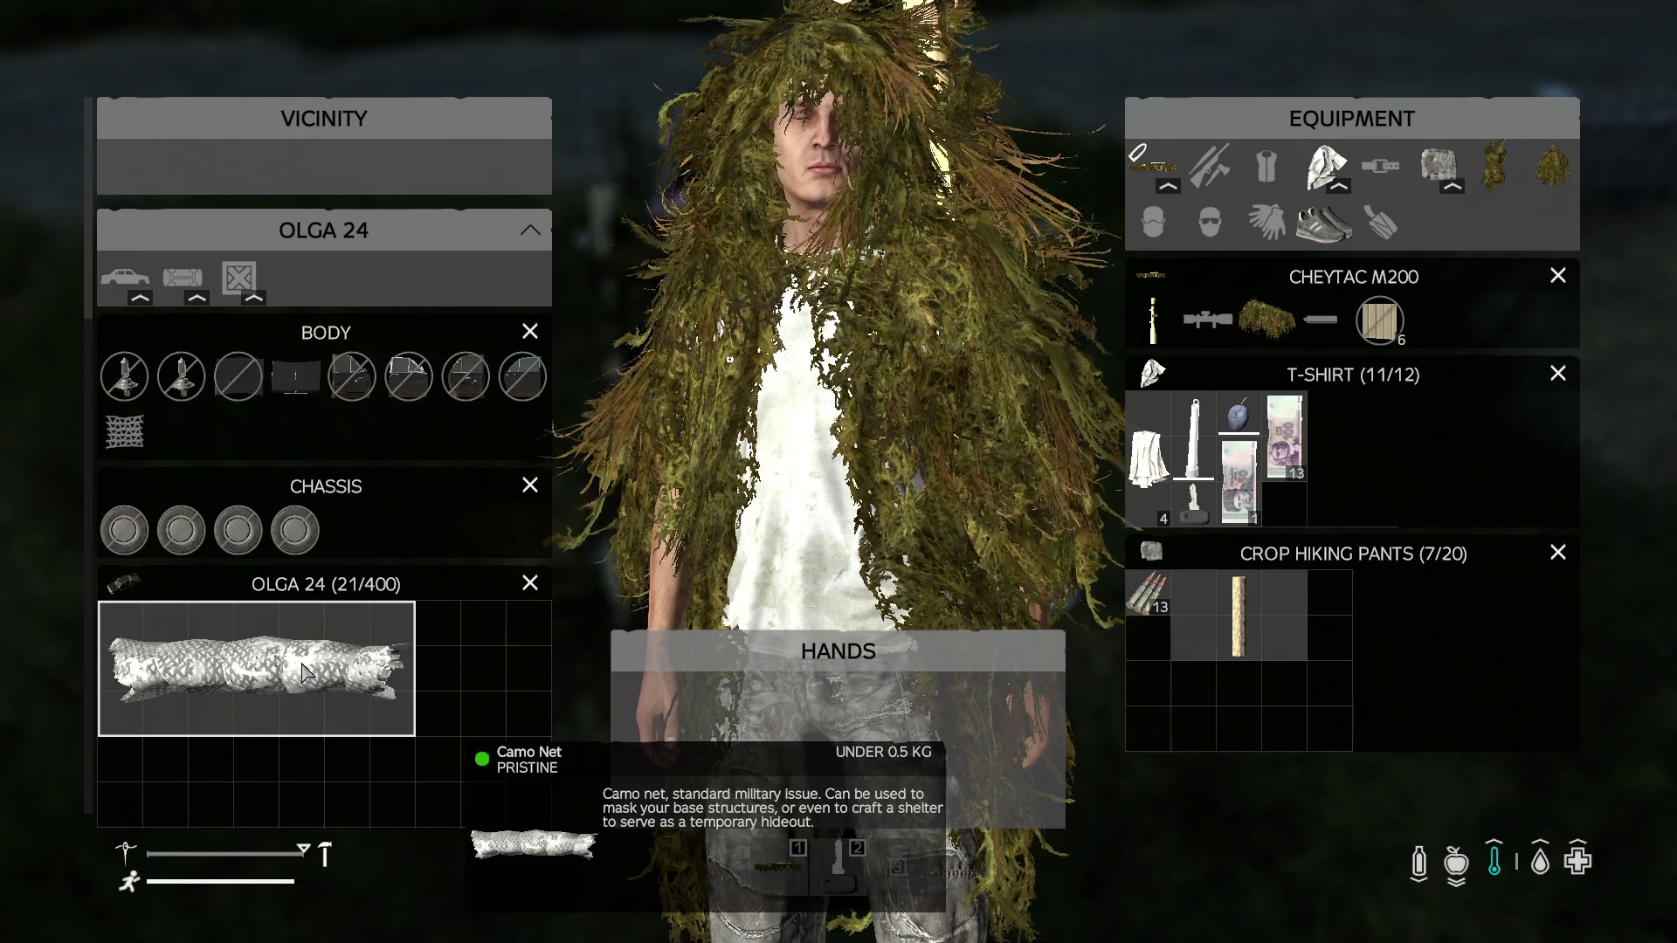
pyautogui.press('Tab')
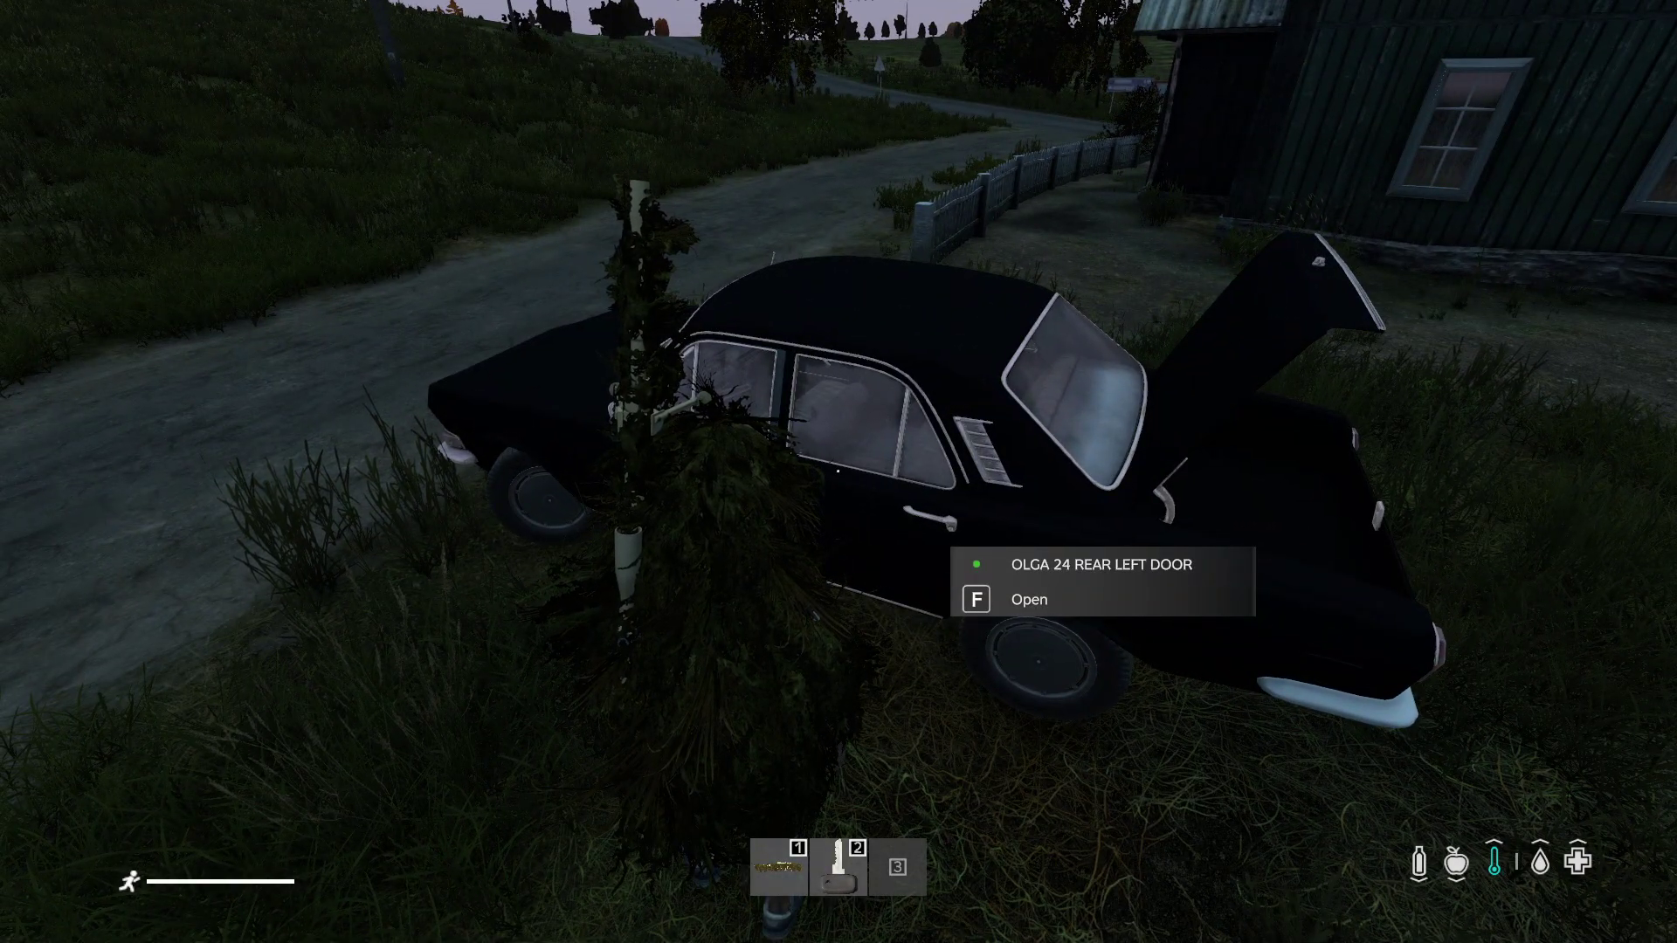
pyautogui.press('Tab')
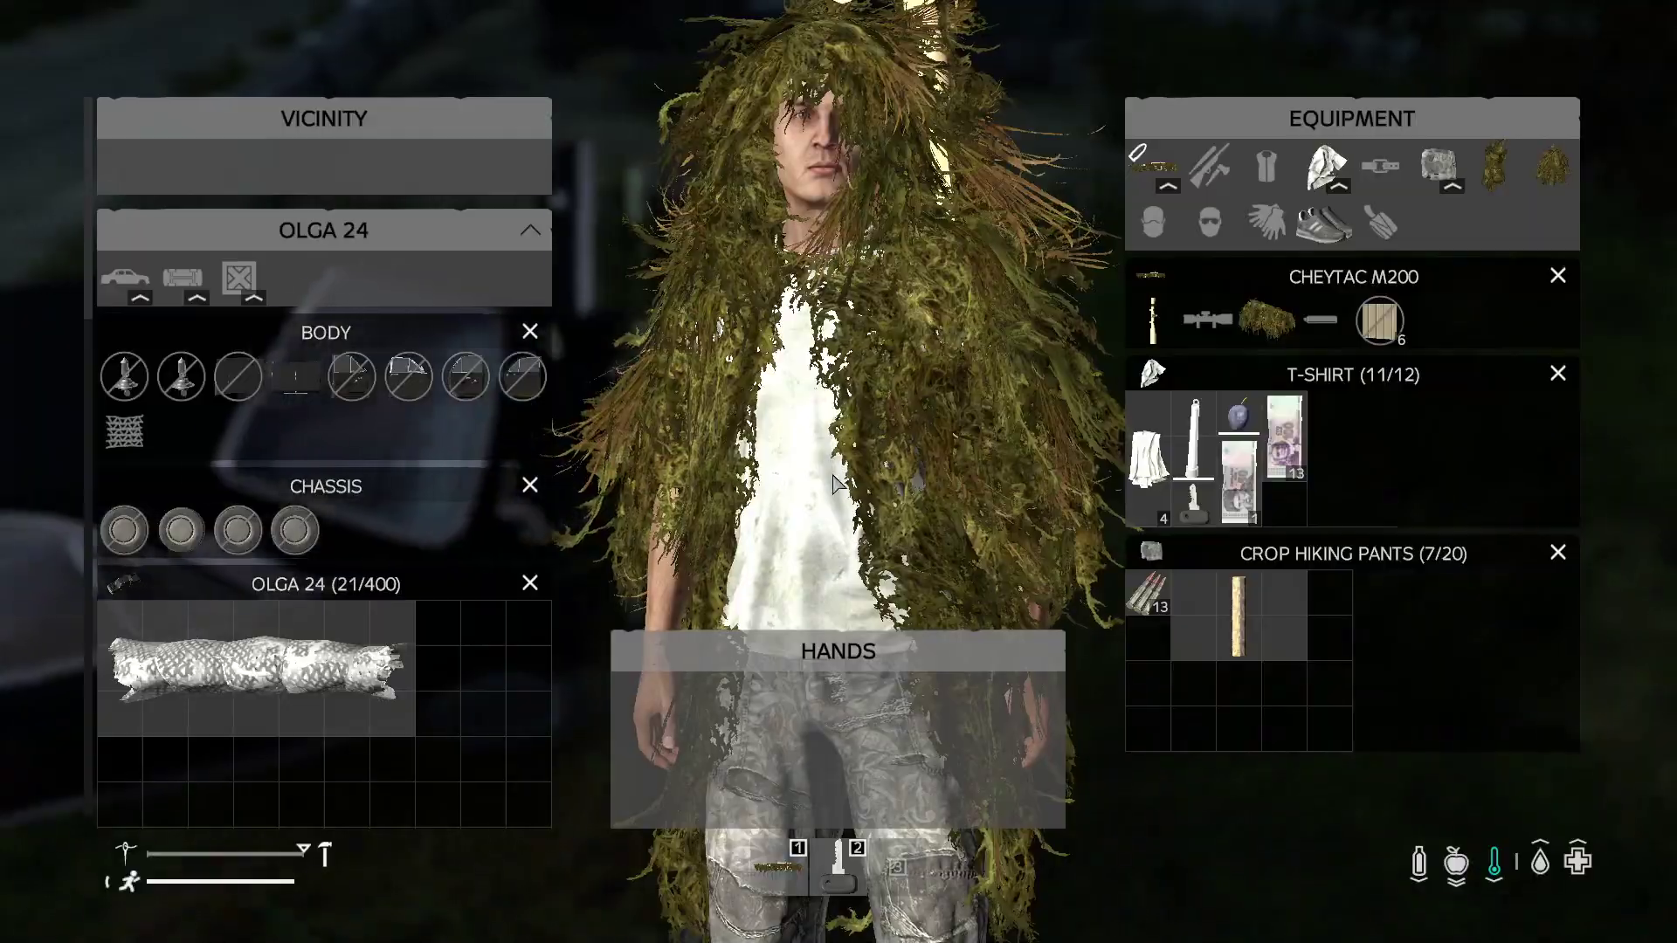
pyautogui.press('Tab')
pyautogui.press('Tab')
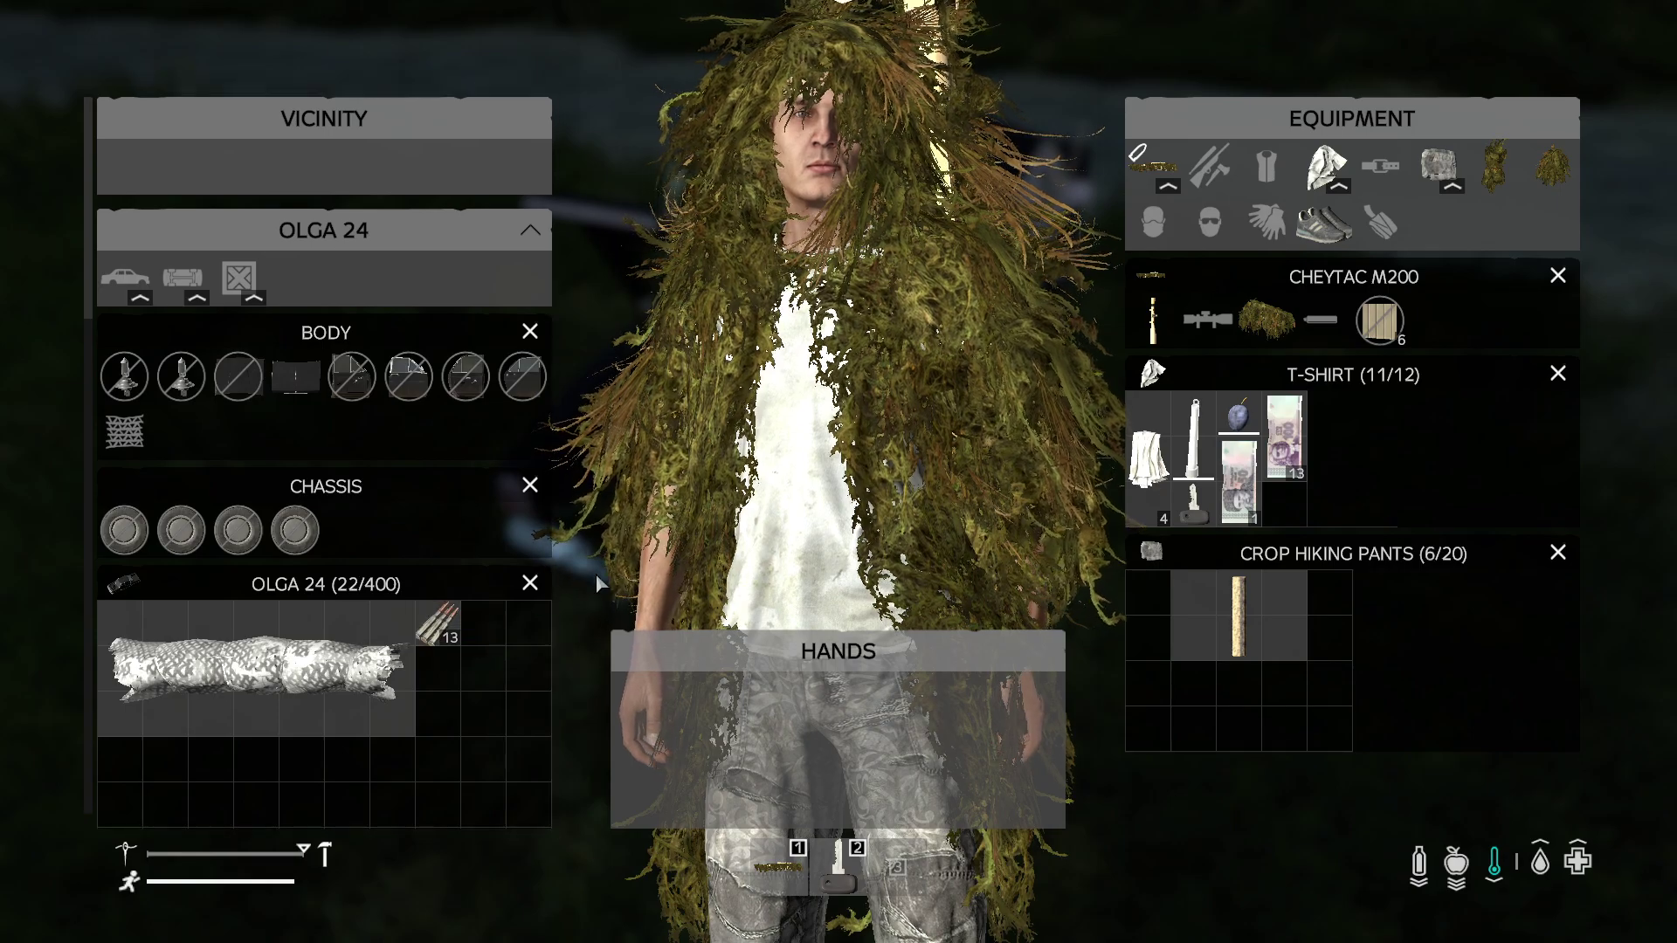
# Move the Camo Net from the OLGA 24 cargo to hands and drop it beside the car
pyautogui.press('2')
pyautogui.moveTo(316, 688); pyautogui.dragTo(960, 760)
pyautogui.press('Tab')
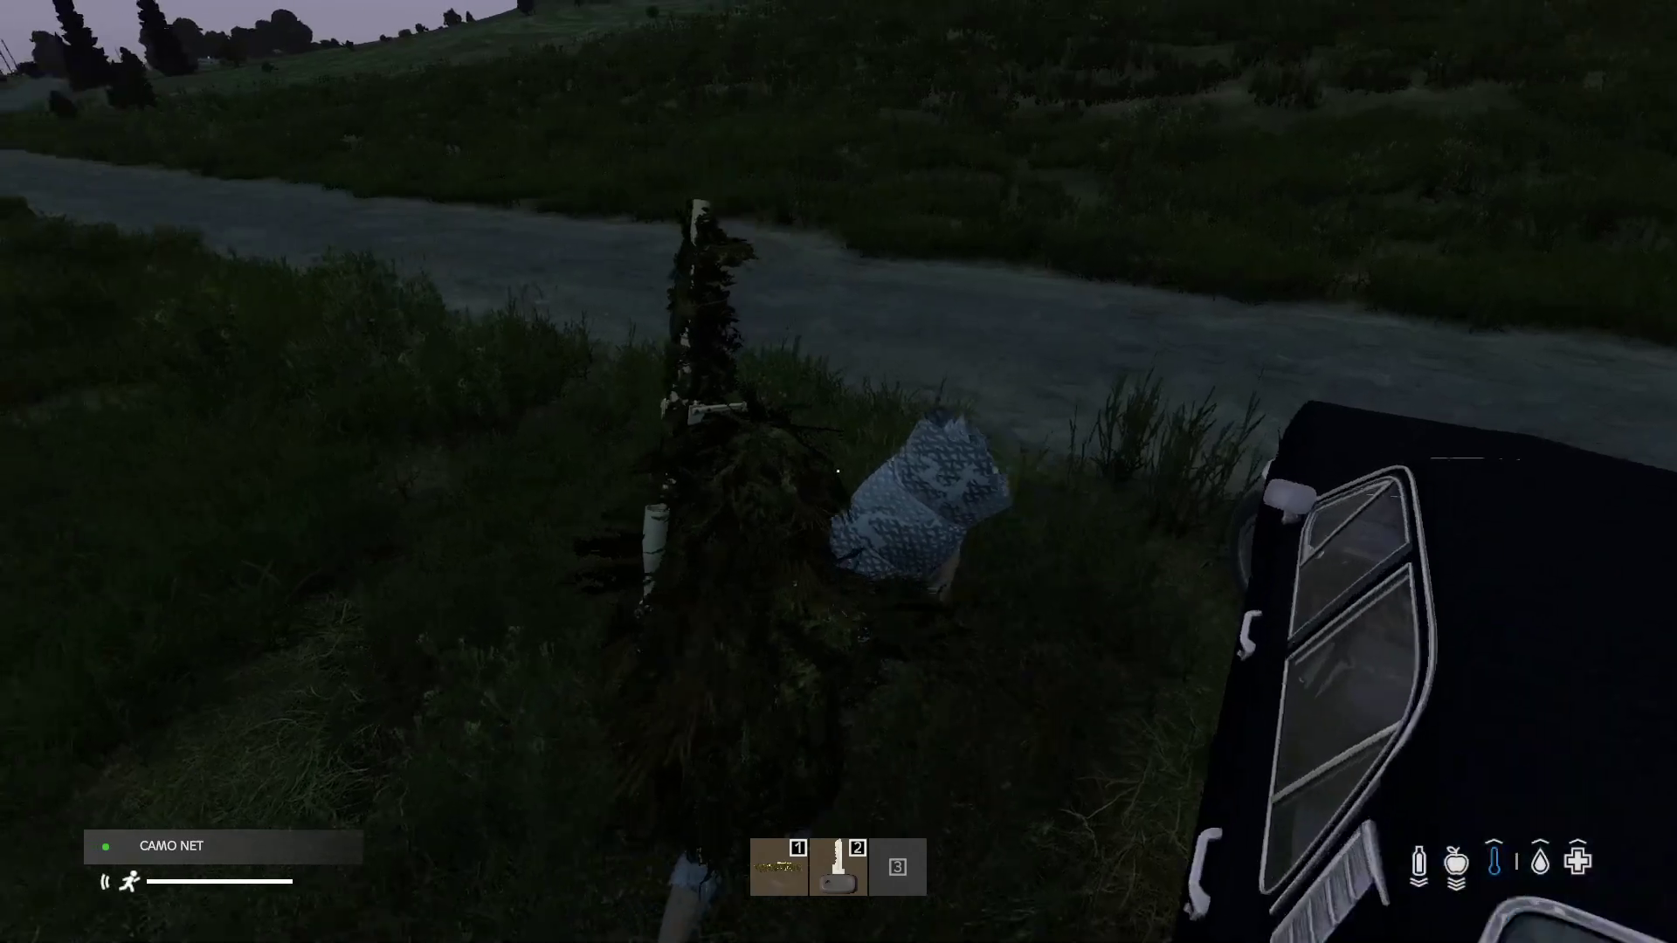
pyautogui.press('Tab')
pyautogui.moveTo(690, 733); pyautogui.dragTo(375, 253)
pyautogui.press('Tab')
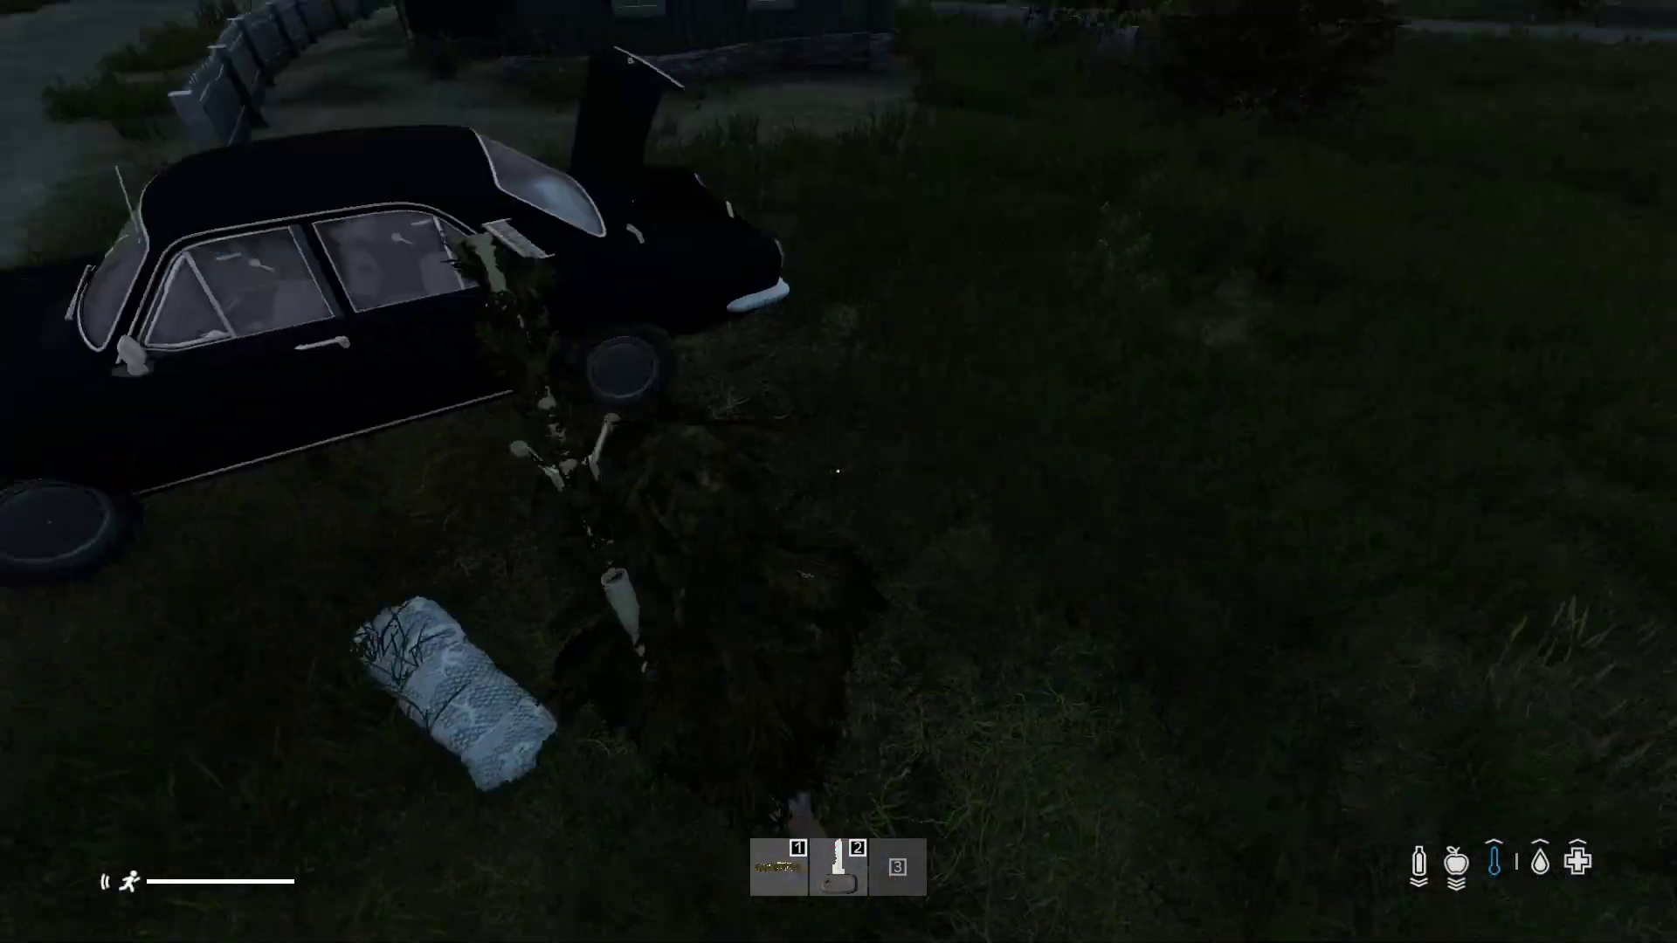
pyautogui.press('Tab')
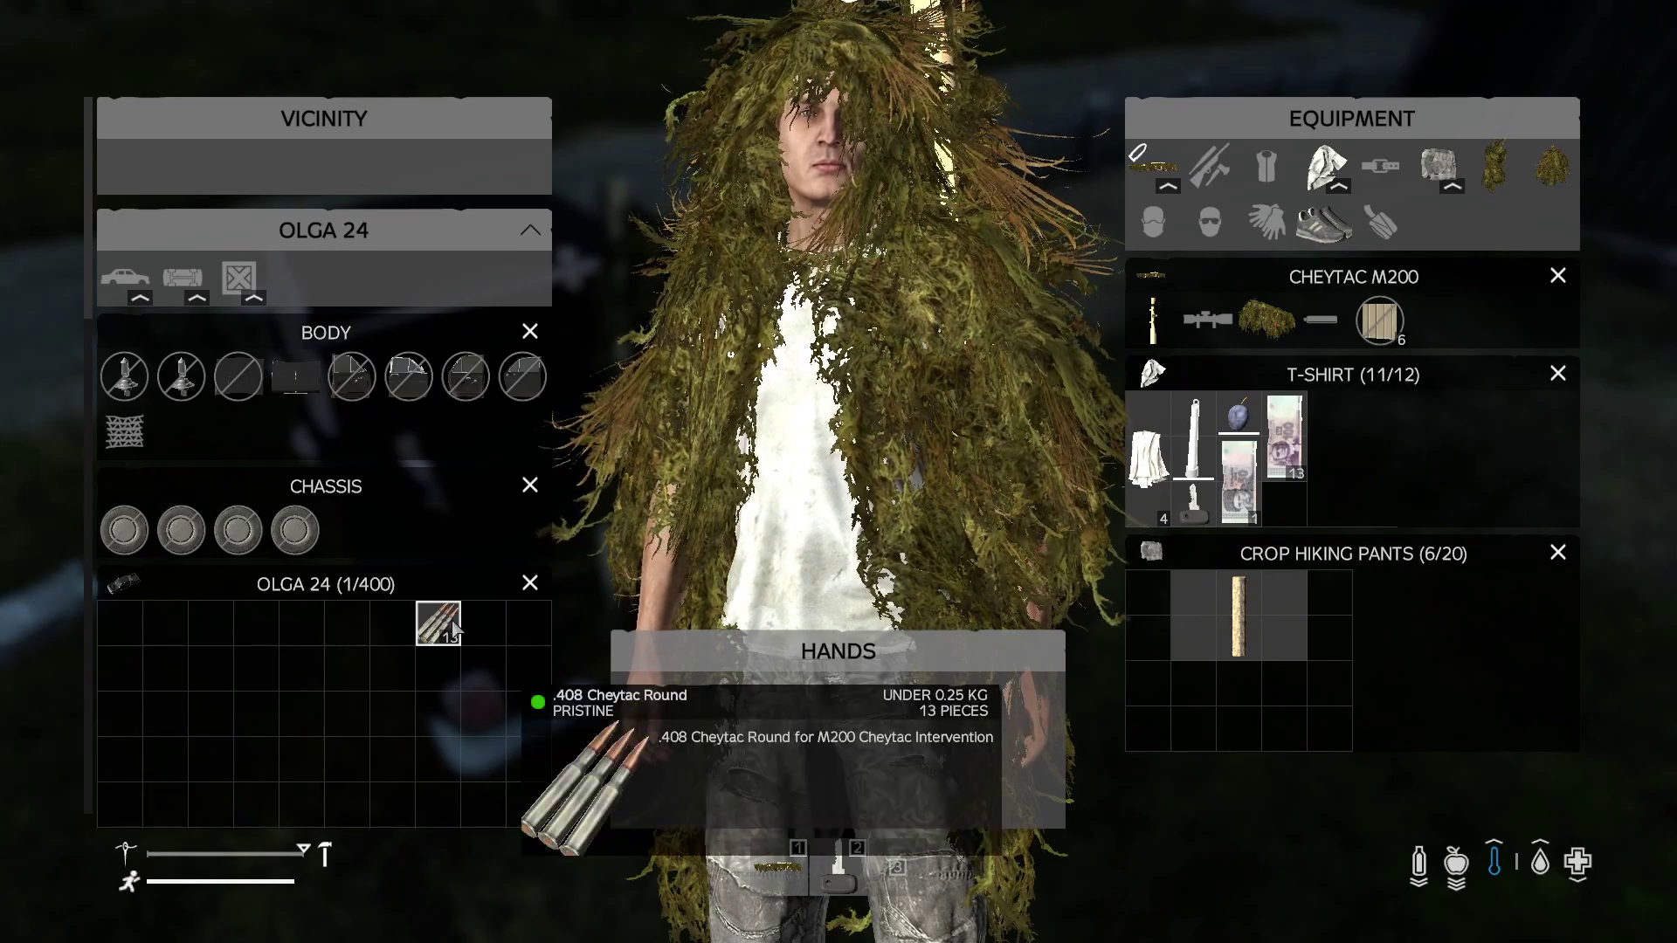
pyautogui.press('Tab')
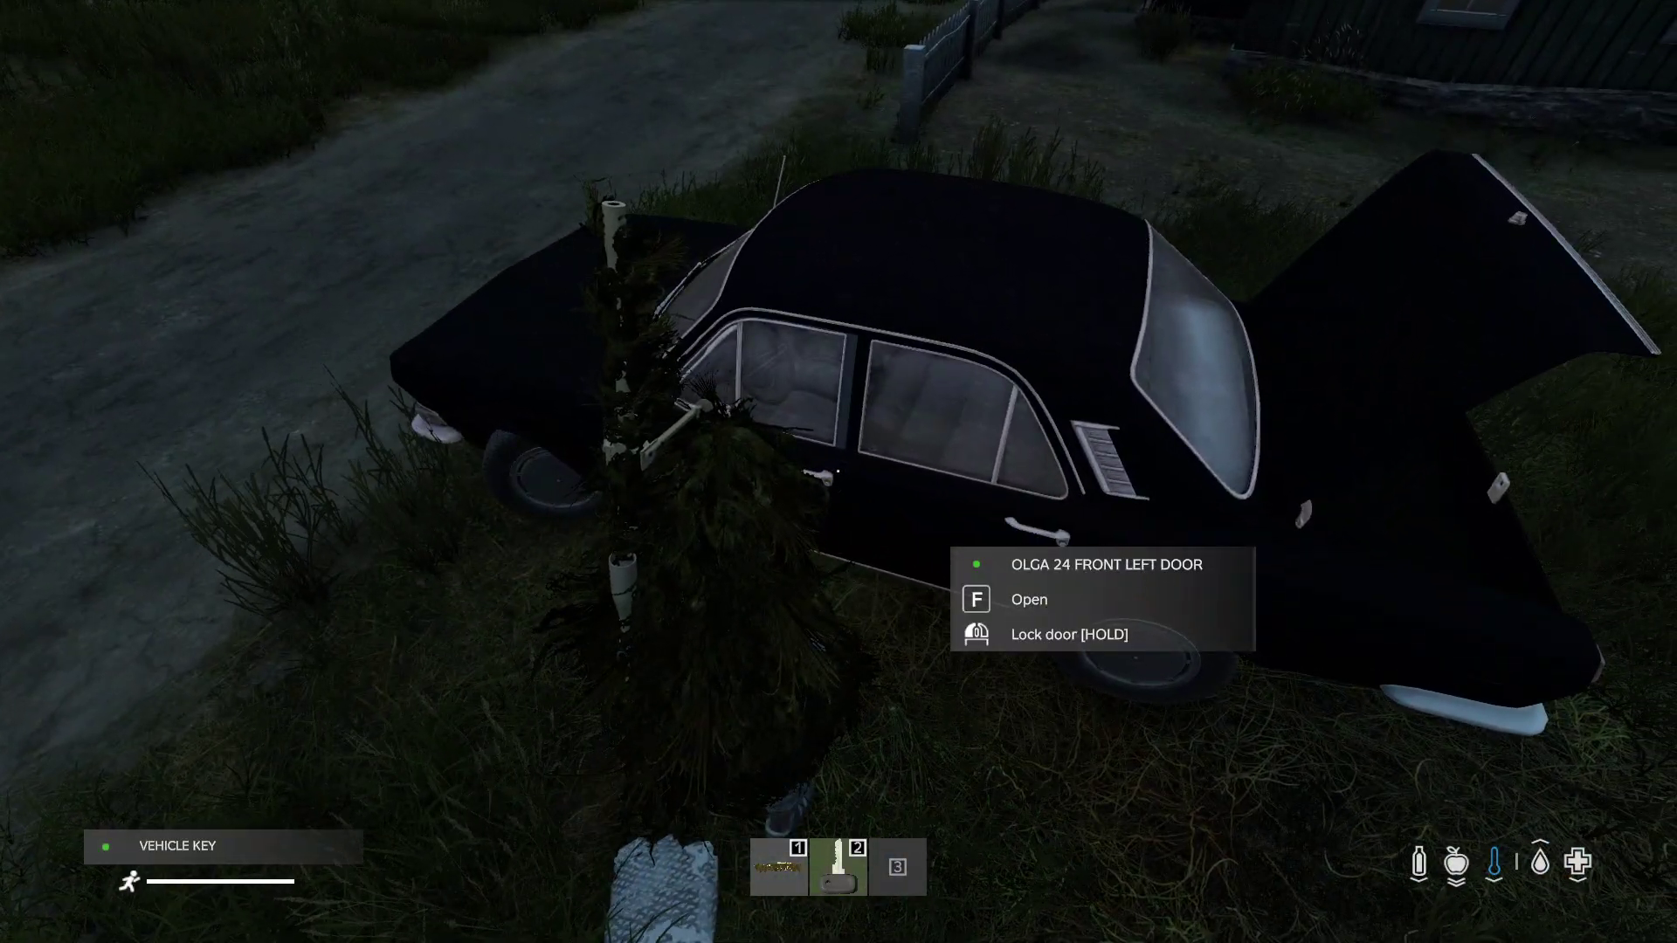
# Lock the Olga 24's front left door with the vehicle key
pyautogui.click(839, 471)
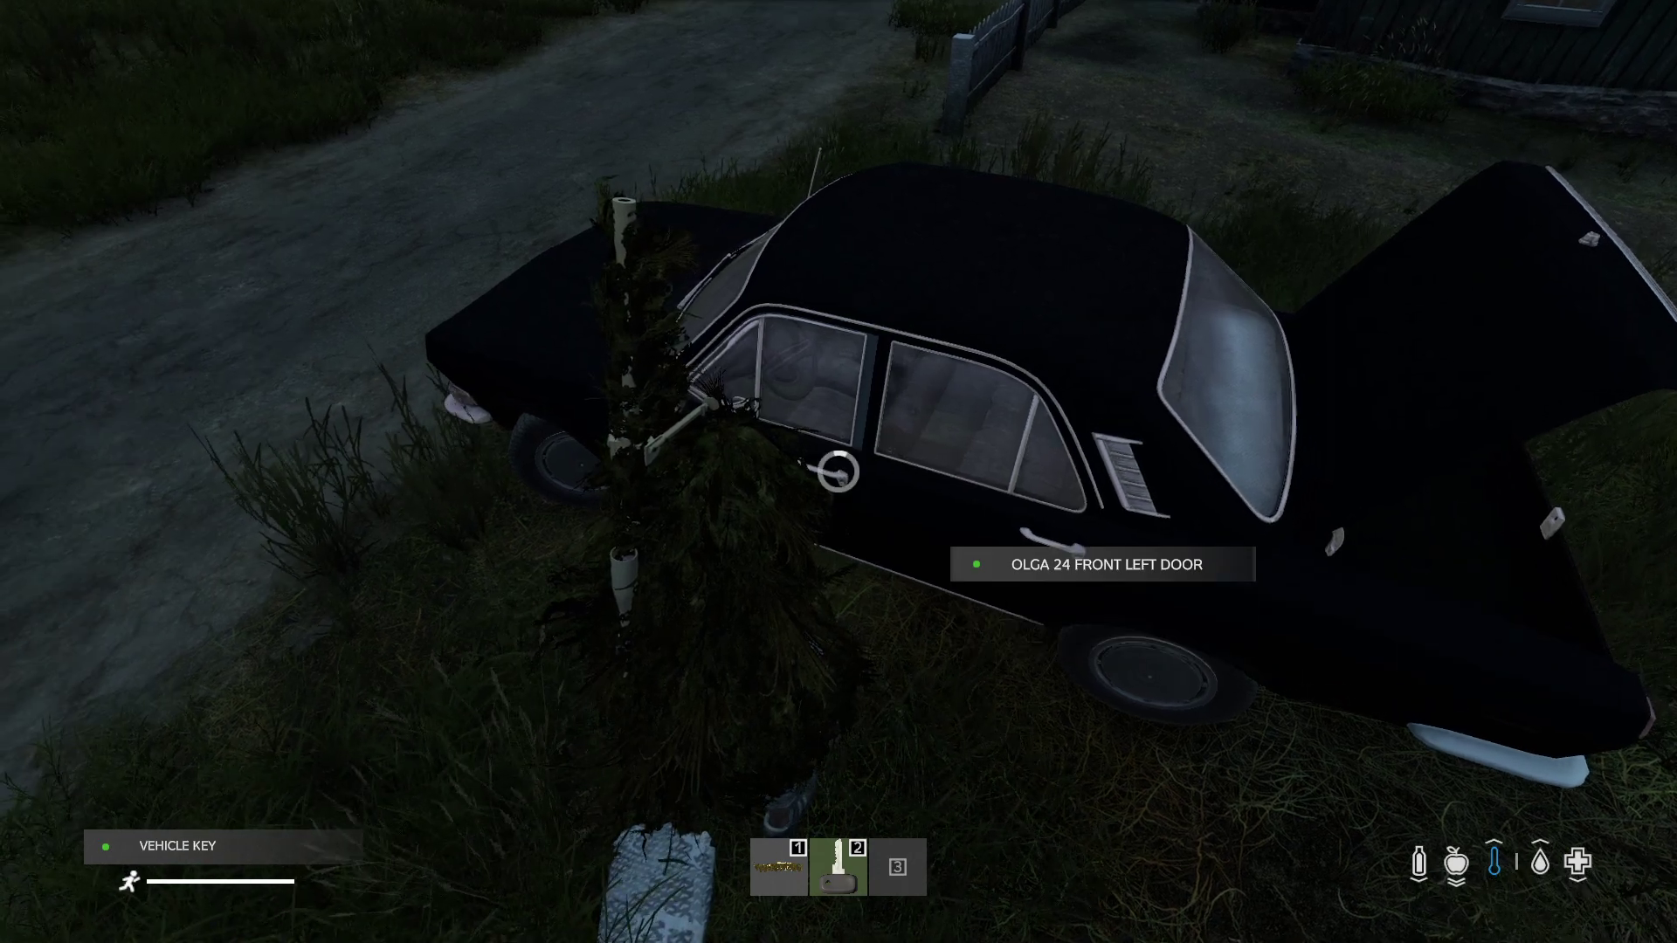
pyautogui.press('w')
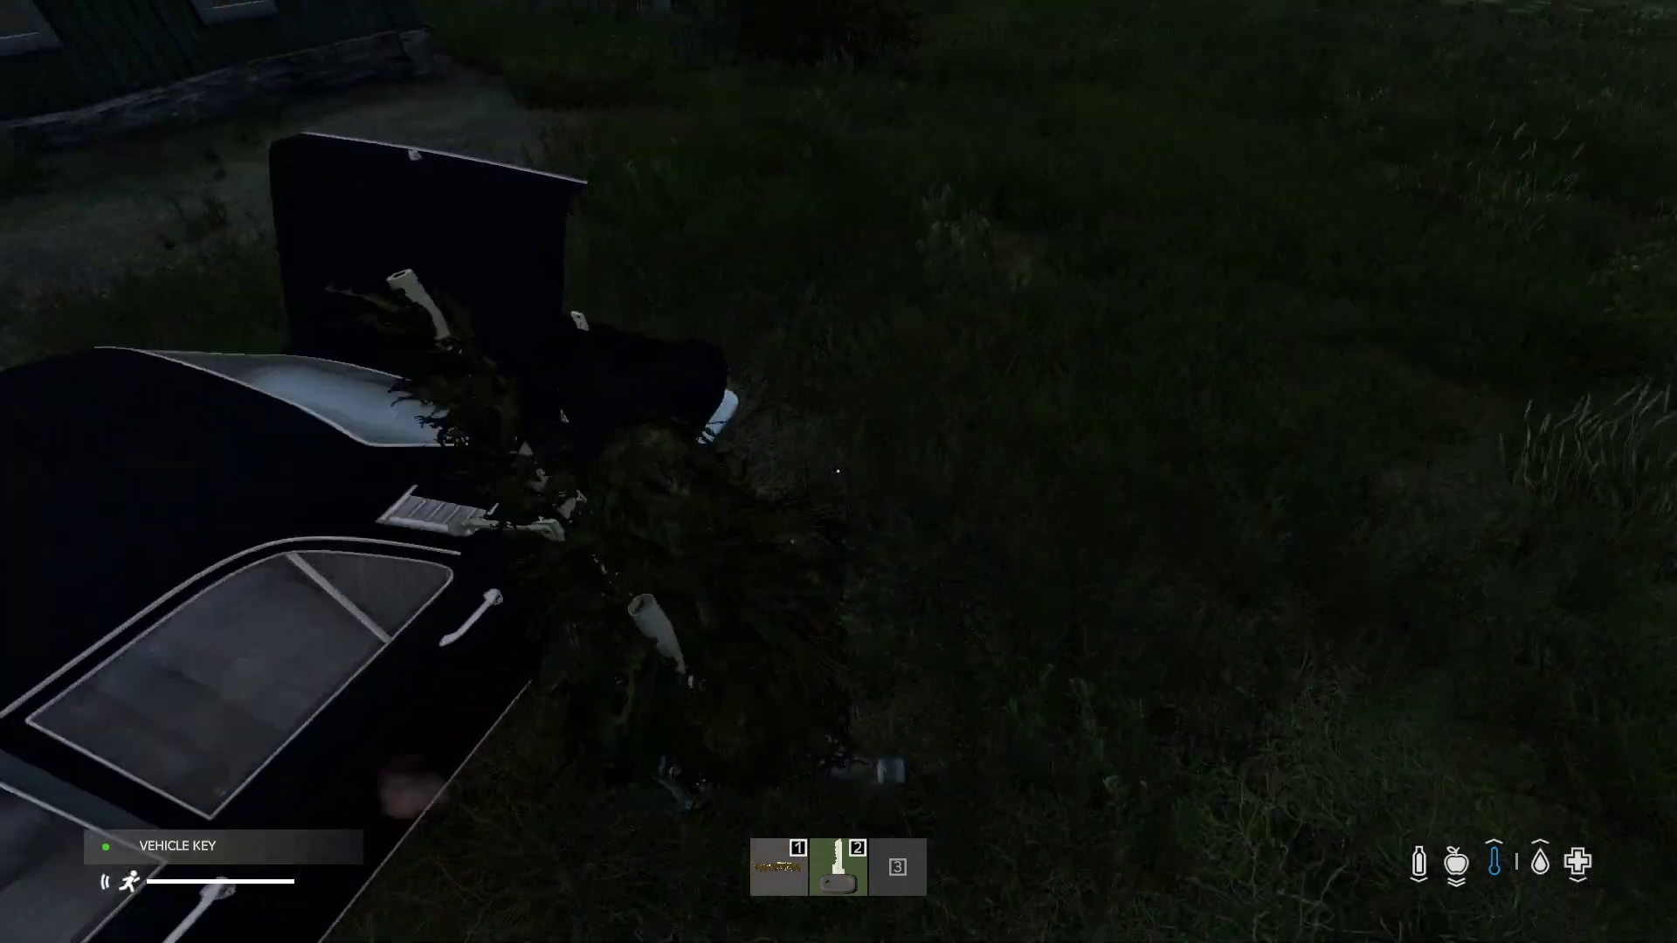
pyautogui.press('w')
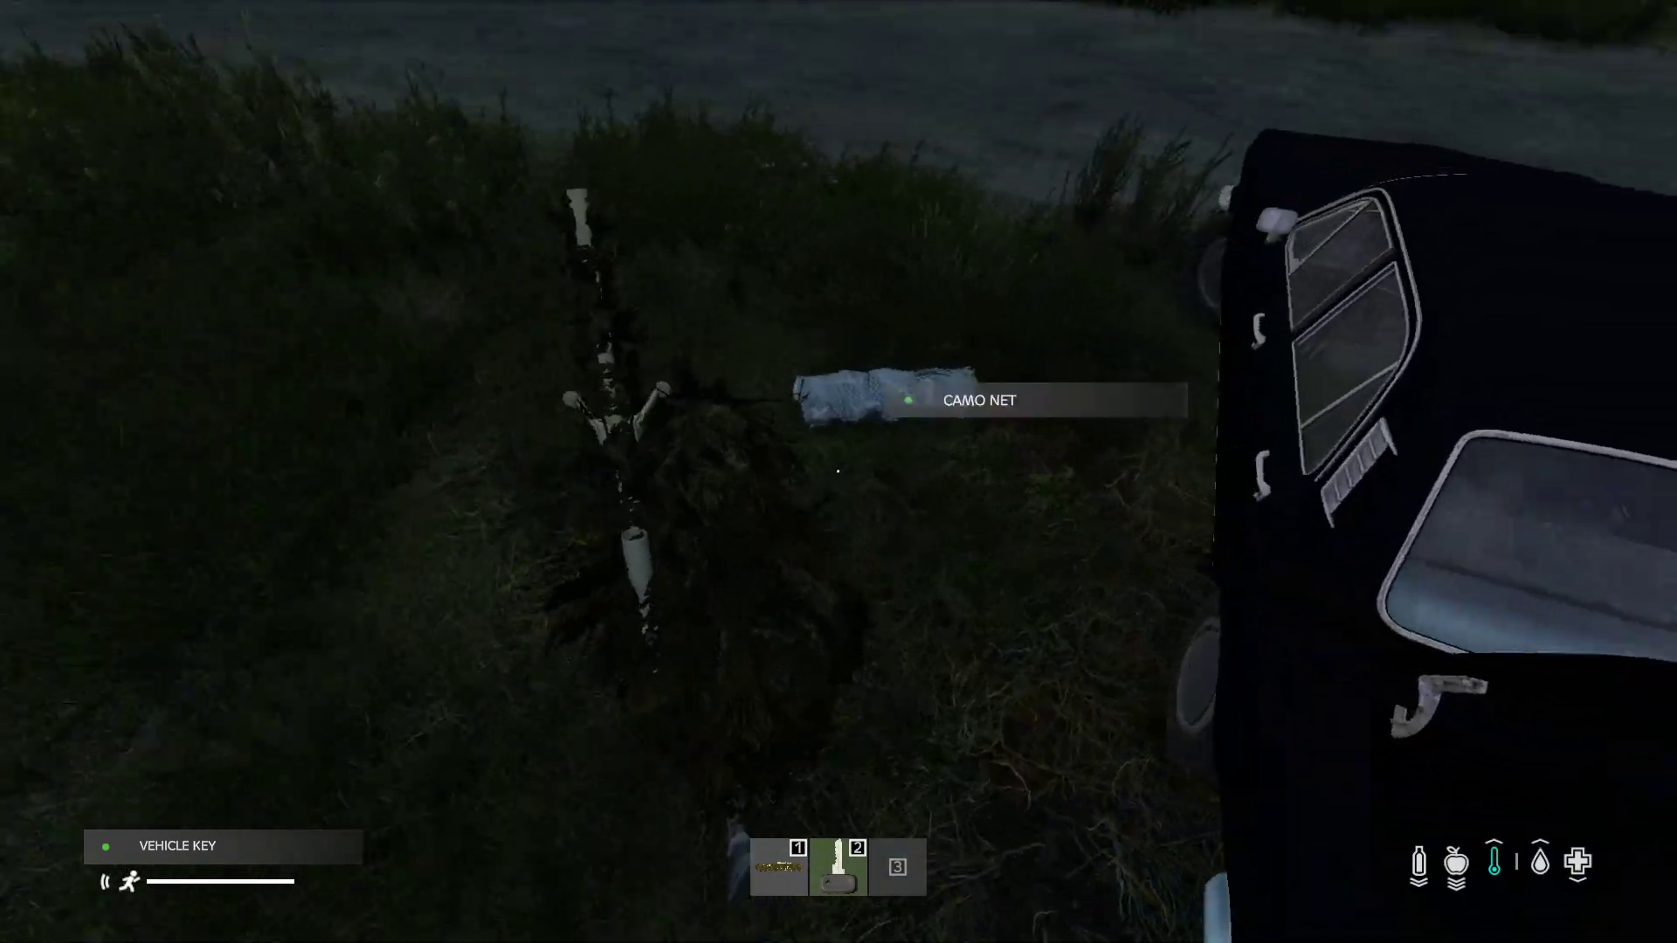
# Pick up the Camo Net and use it to cover the Olga 24
pyautogui.press('Tab')
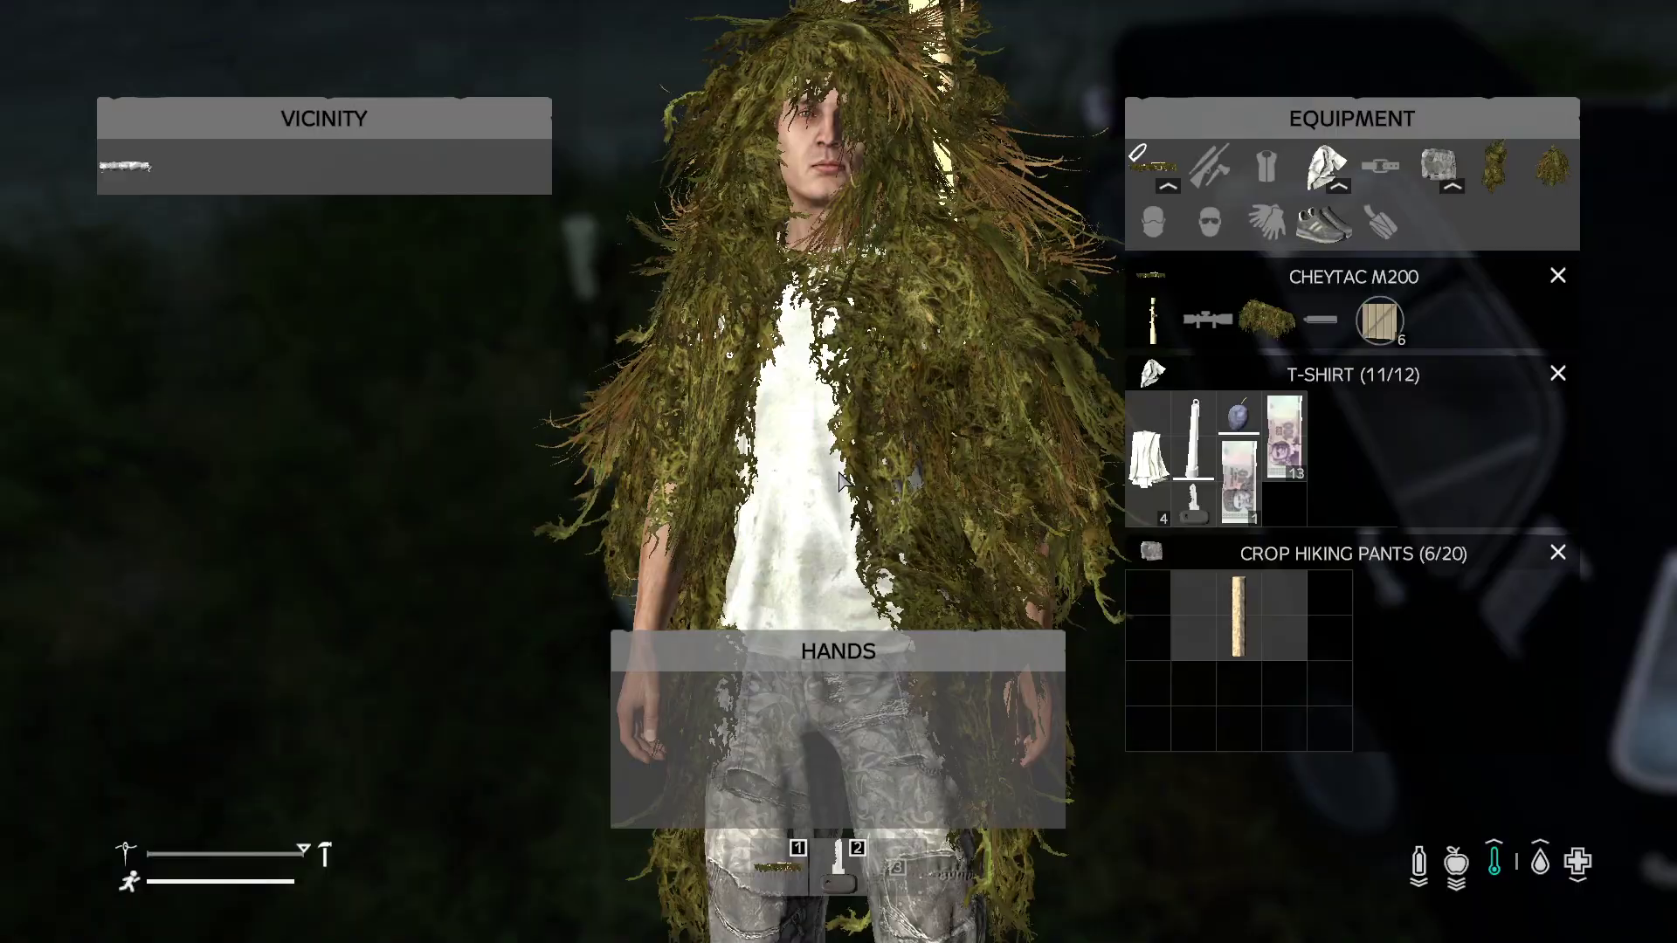
pyautogui.press('Tab')
pyautogui.press('f')
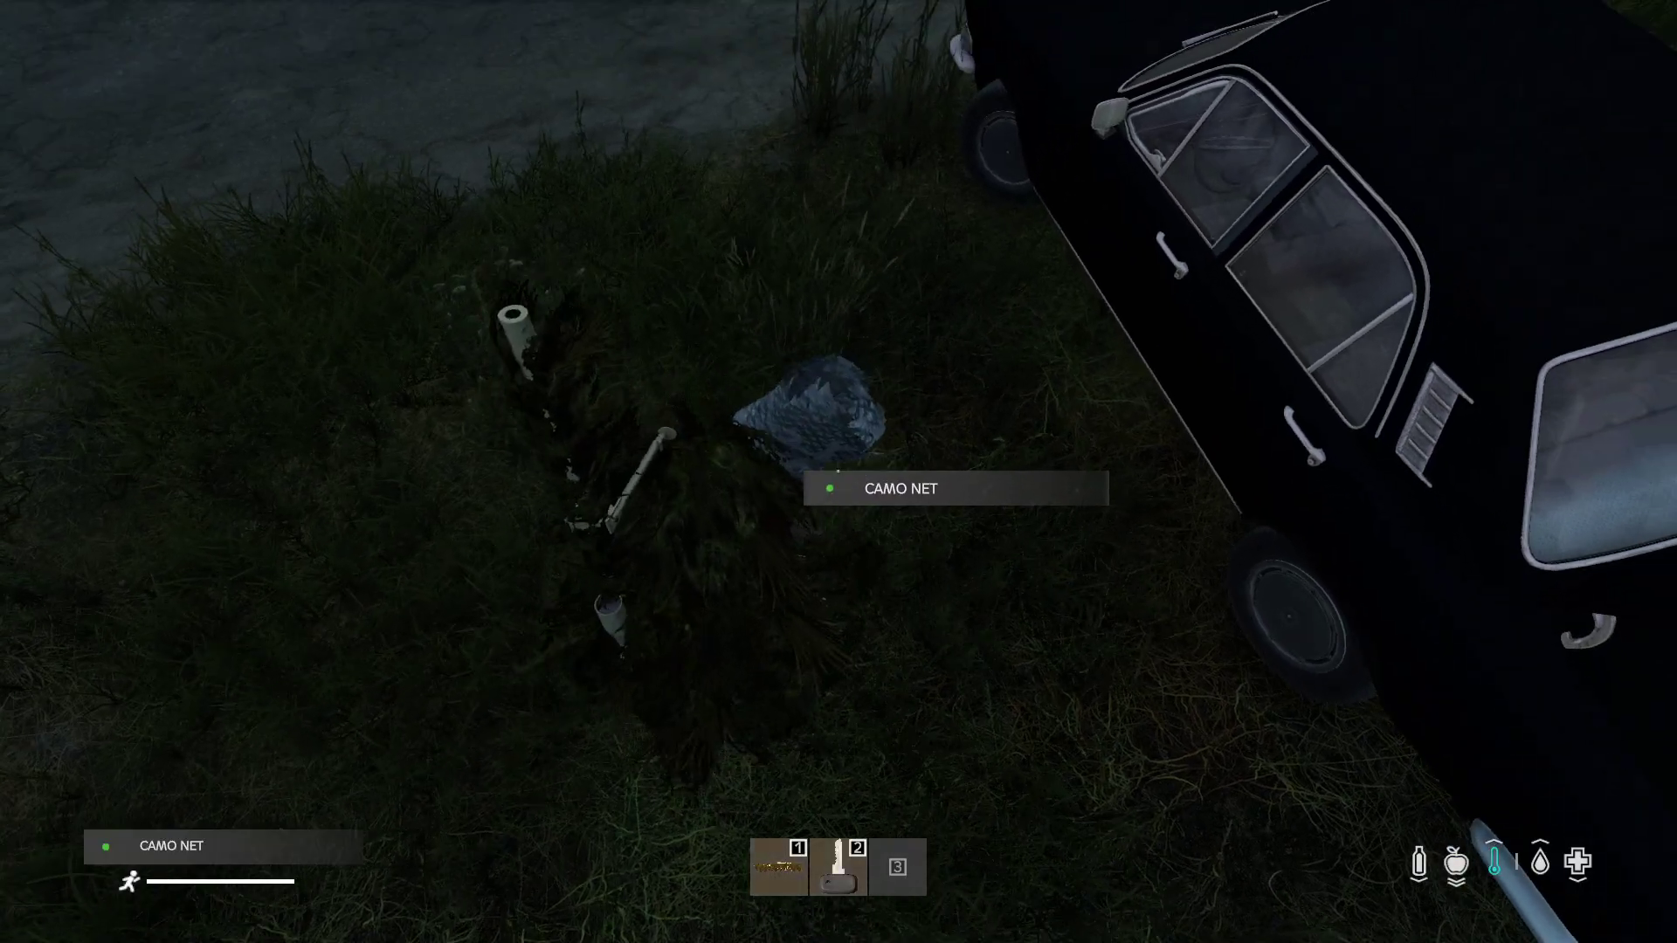
pyautogui.press('w')
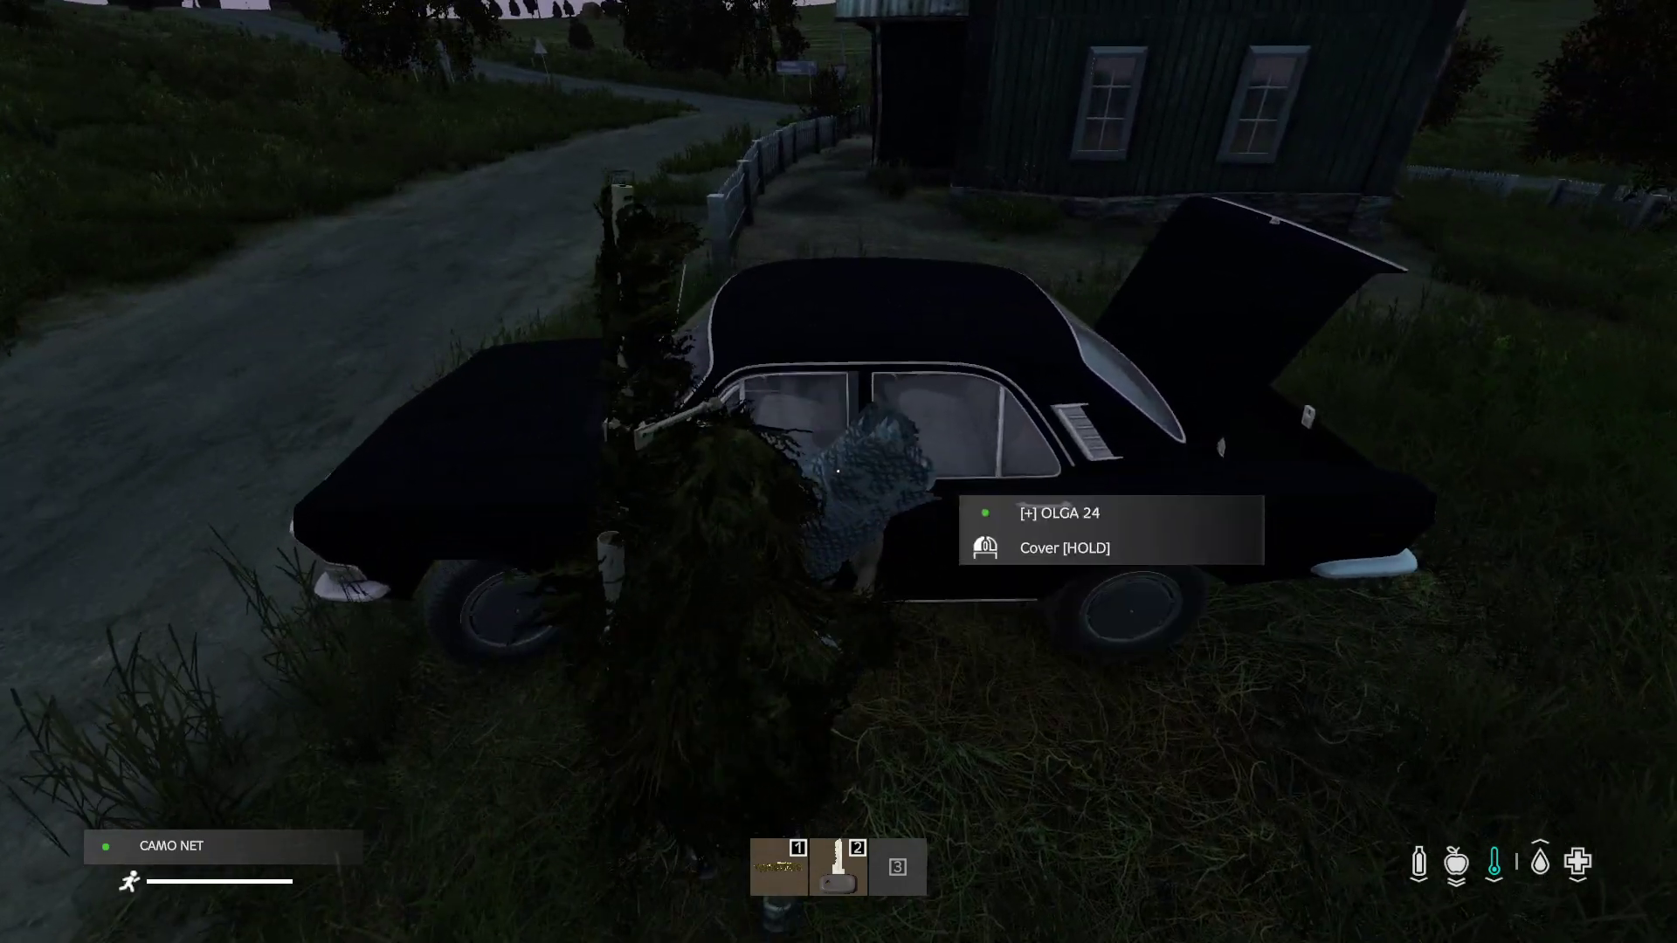
pyautogui.press('f')
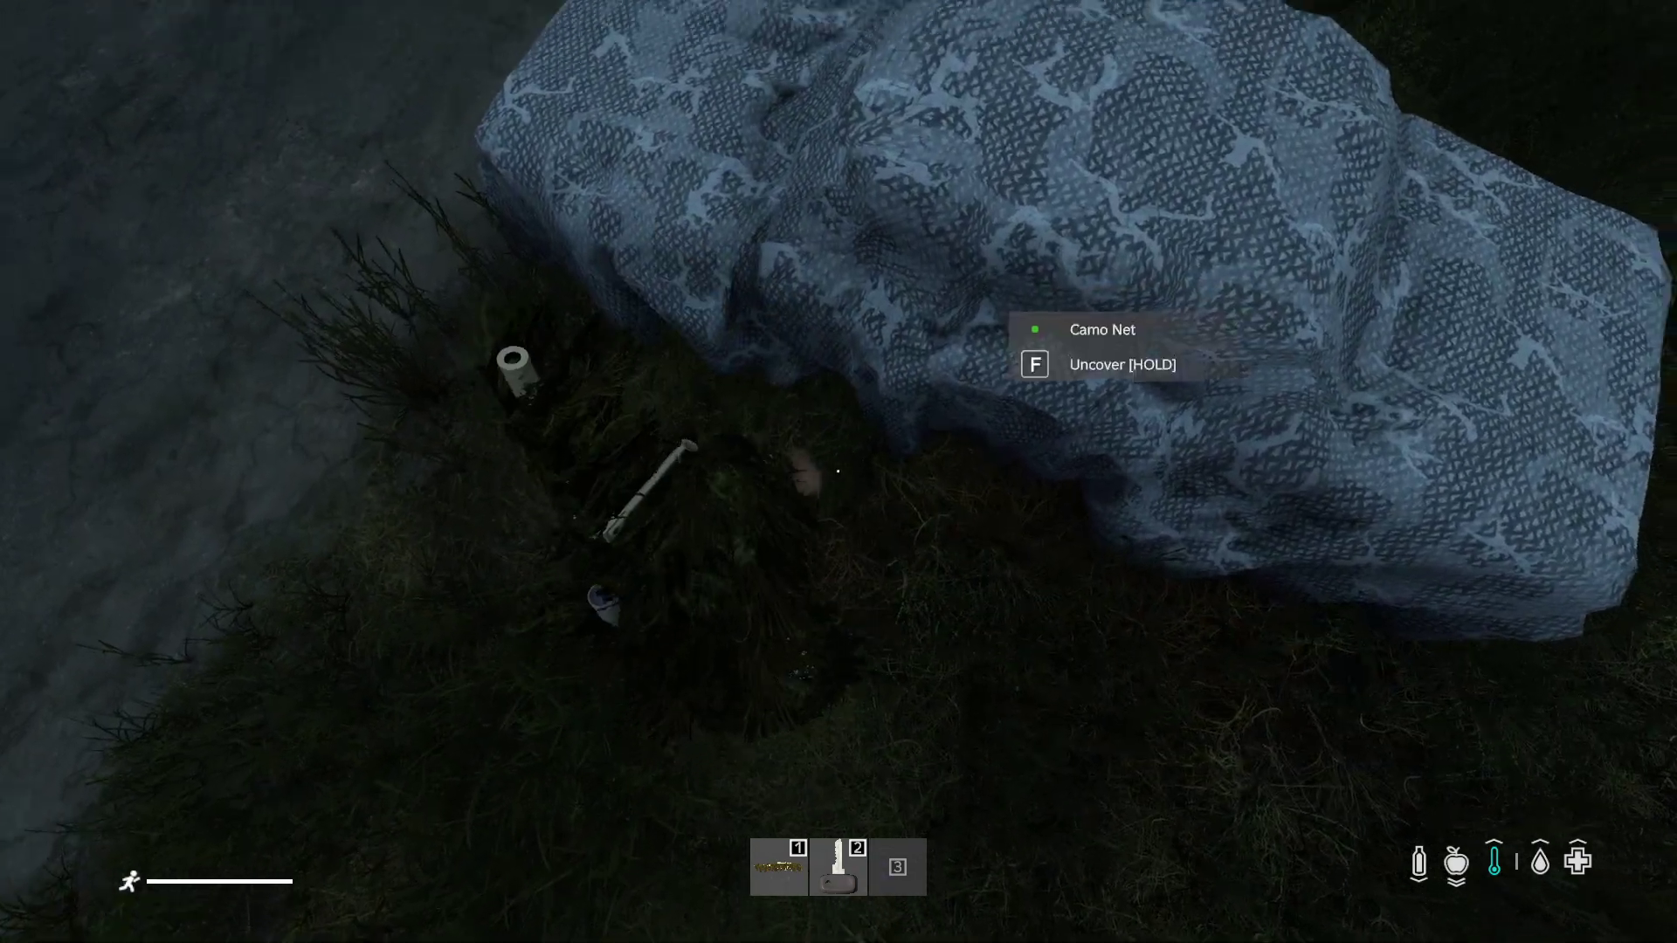
# Uncover the netted Olga 24, taking the Camo Net back into hands
pyautogui.press('s')
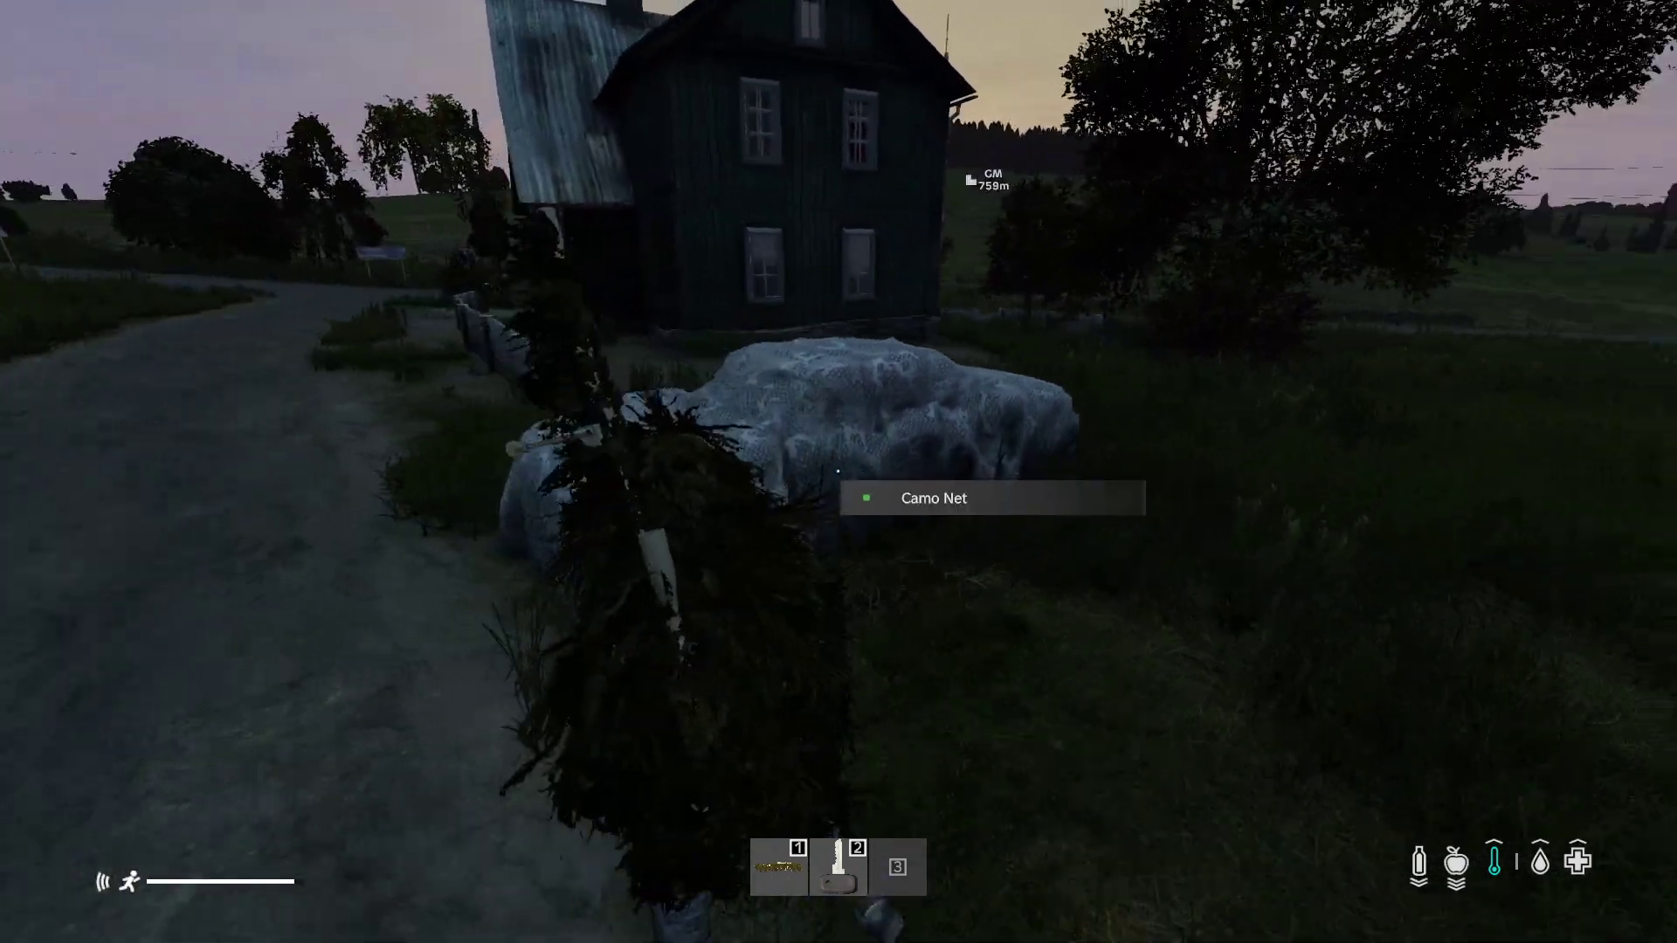
pyautogui.press('w')
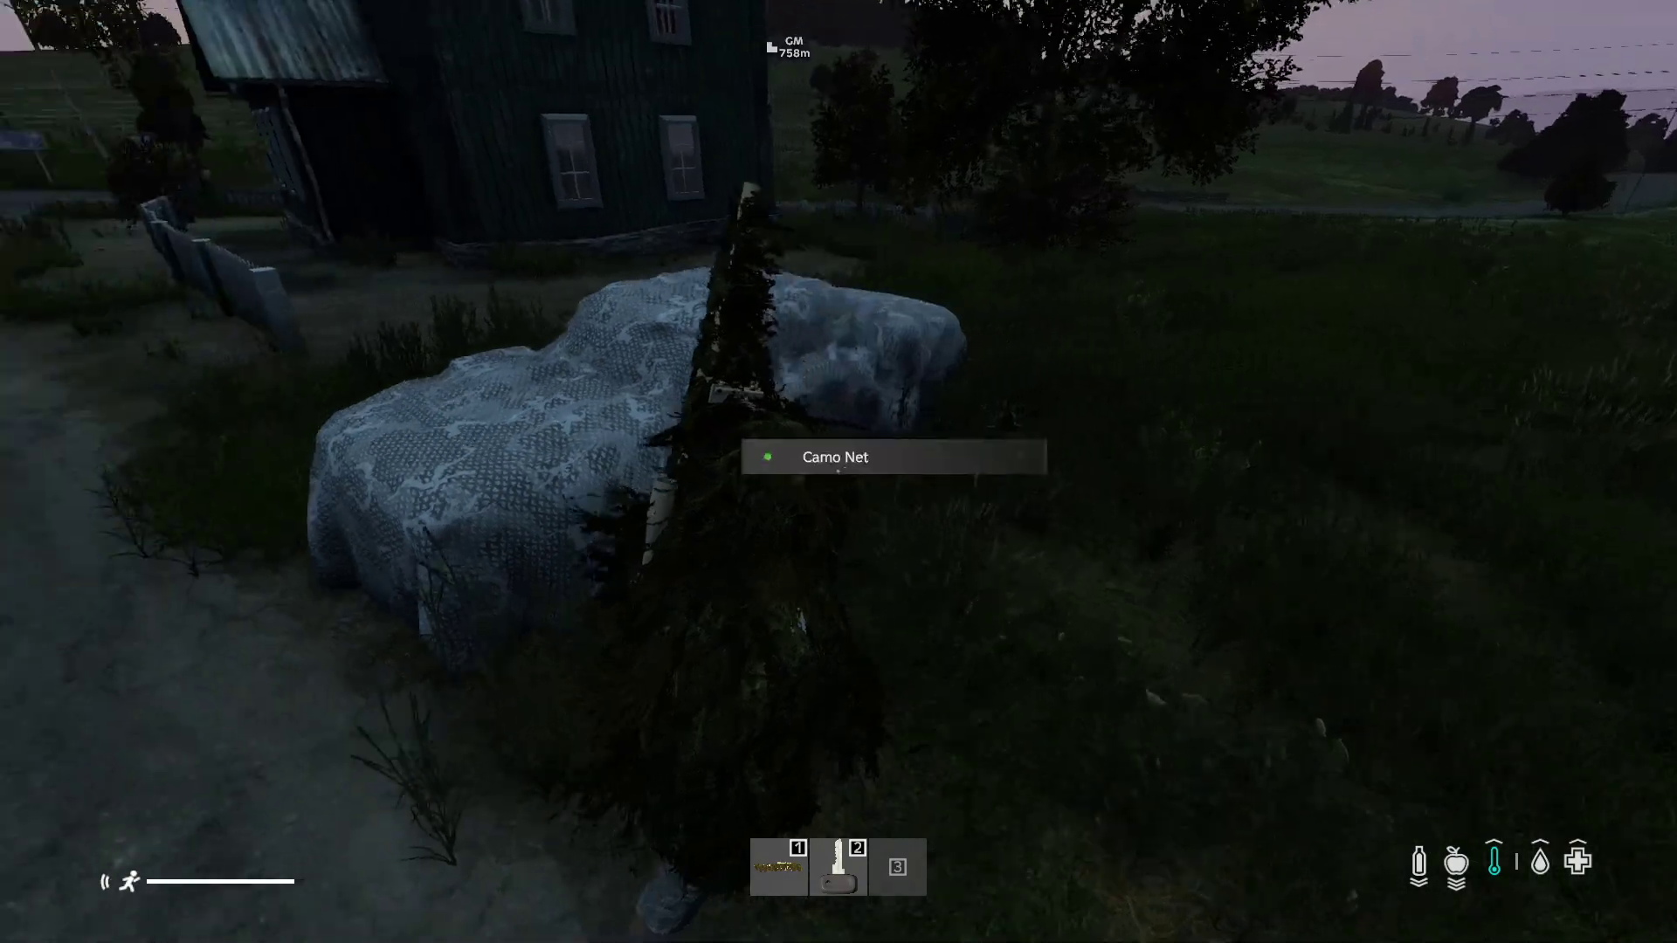
pyautogui.press('w')
pyautogui.press('s')
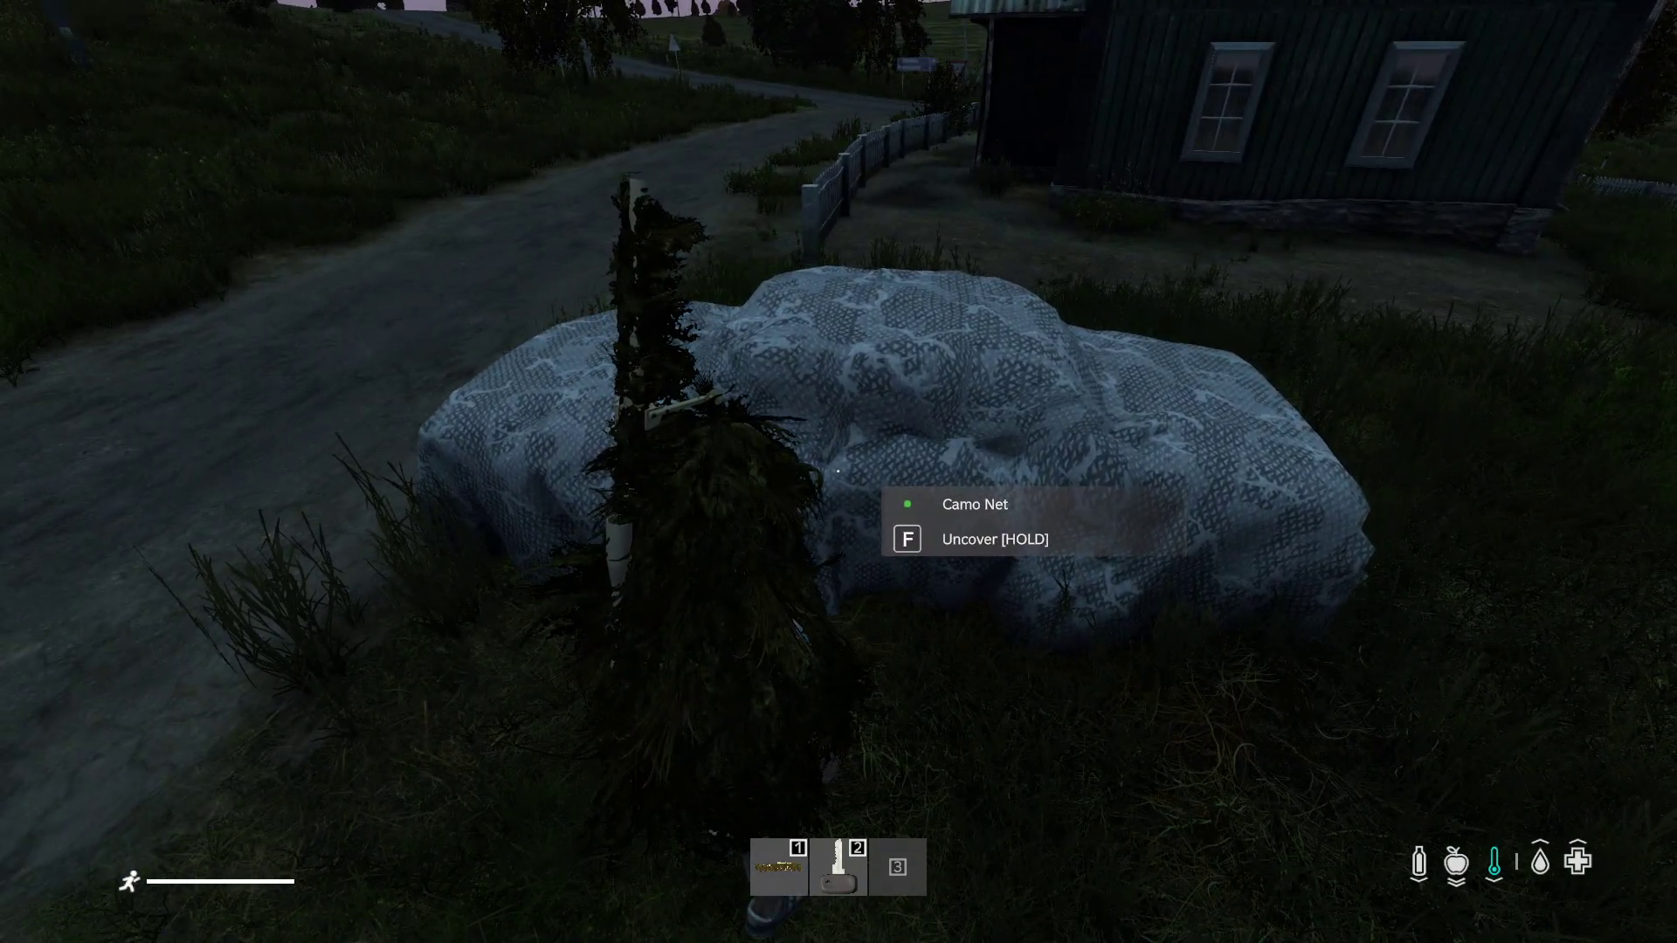
pyautogui.press('f')
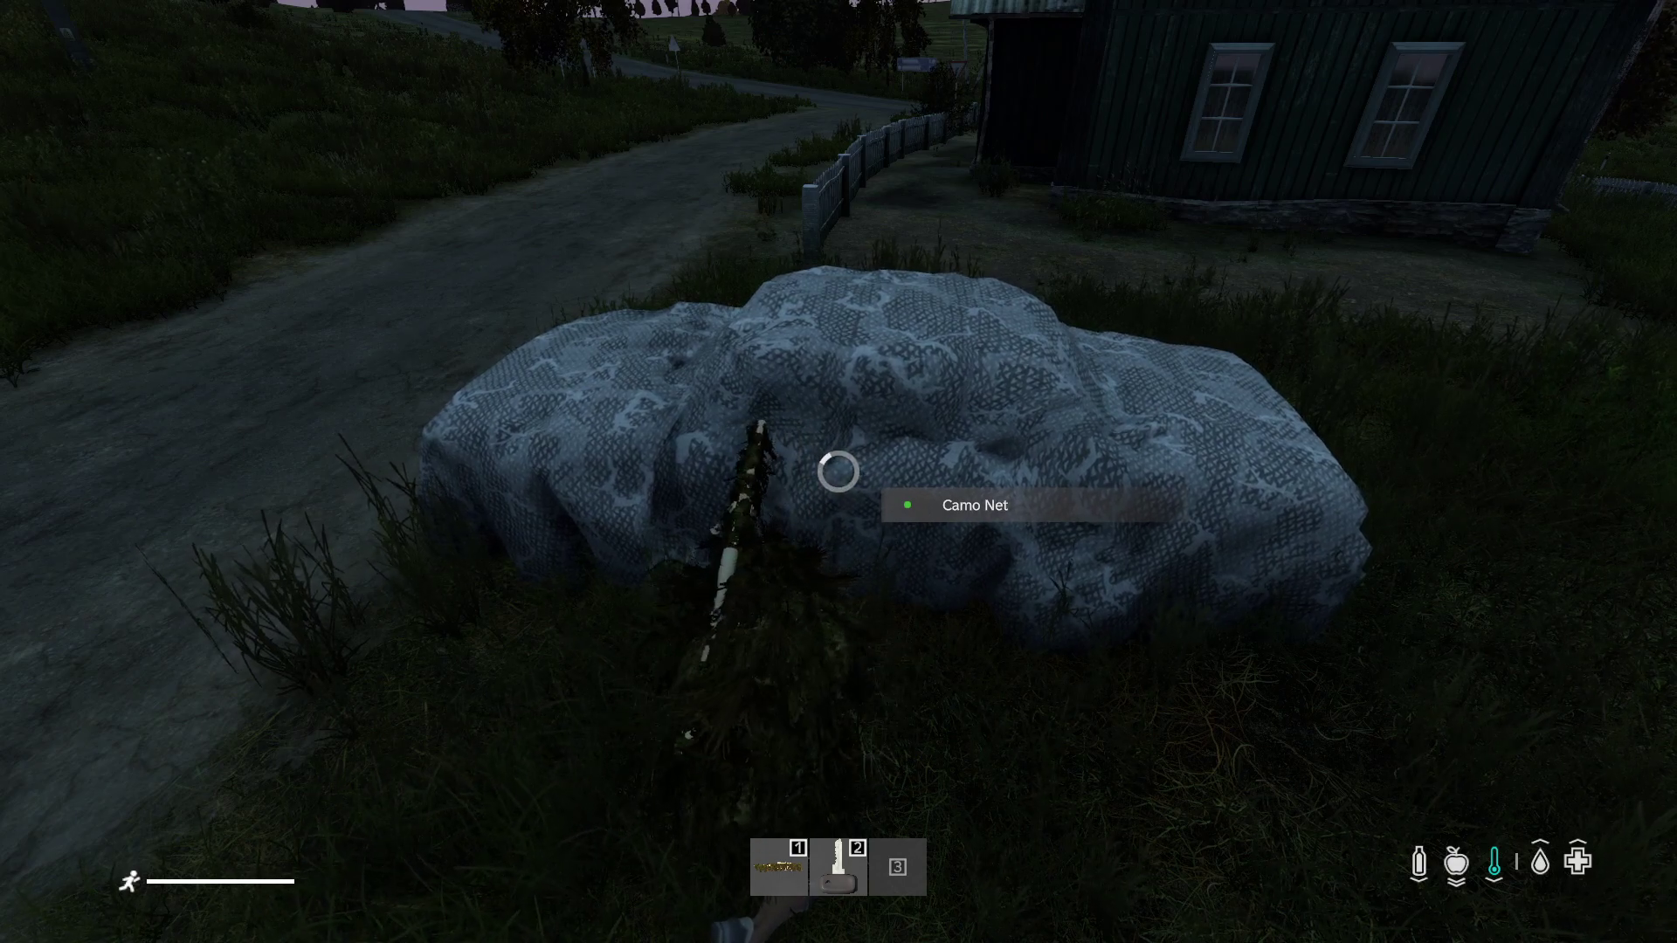
pyautogui.moveTo(838, 471)
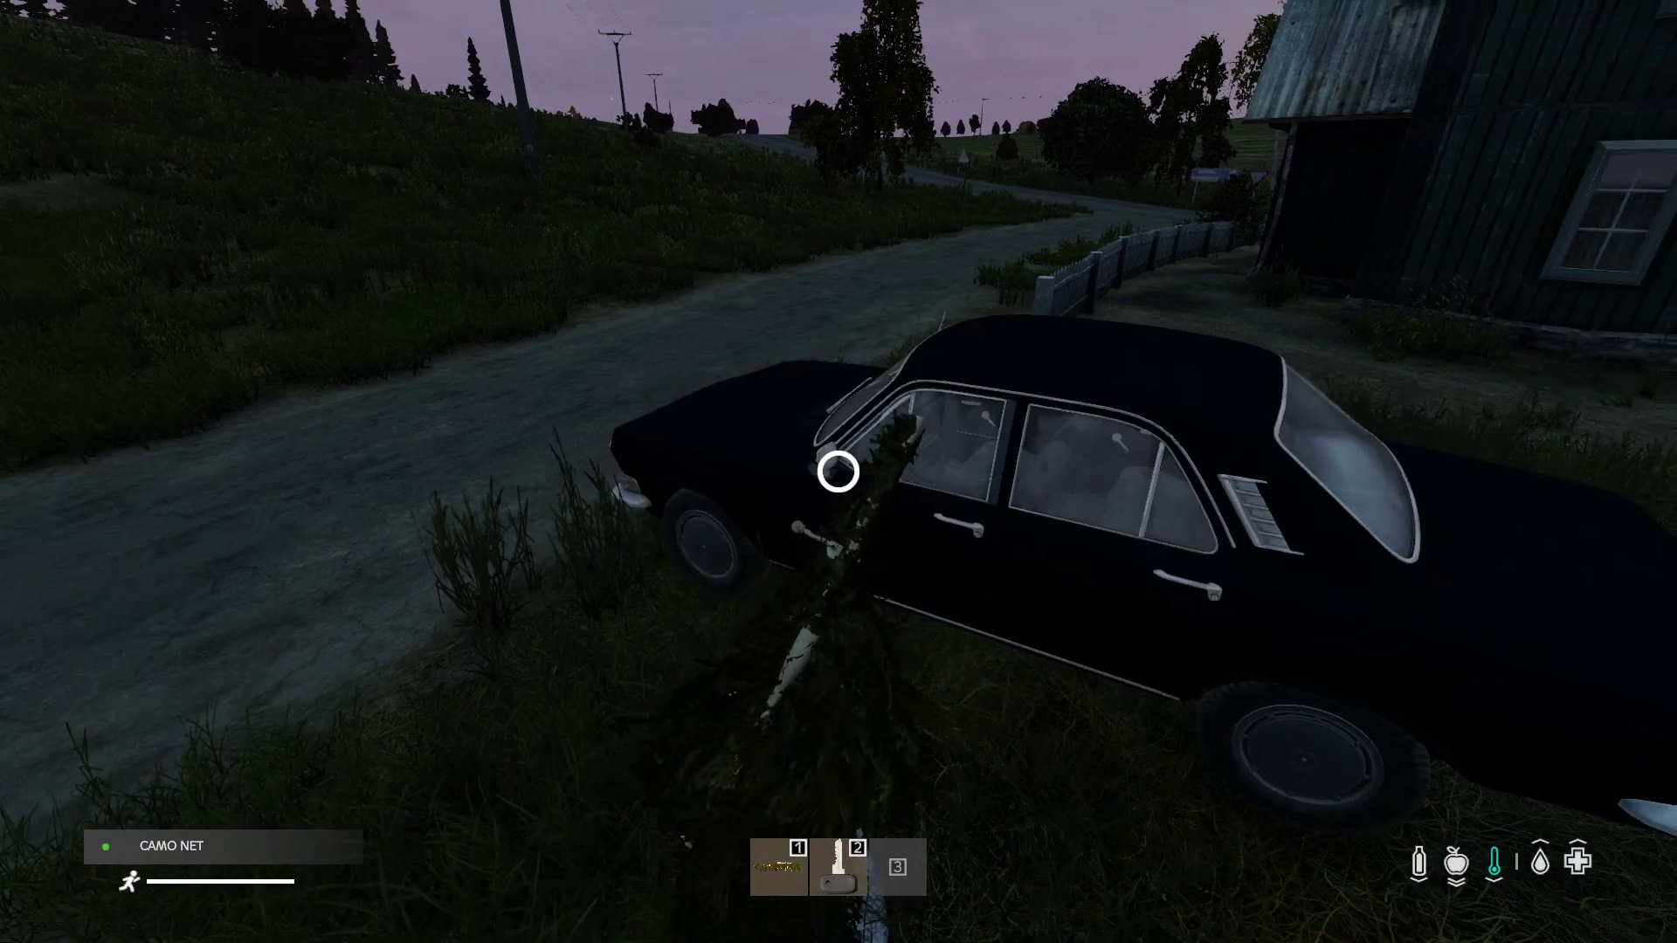
pyautogui.press('w')
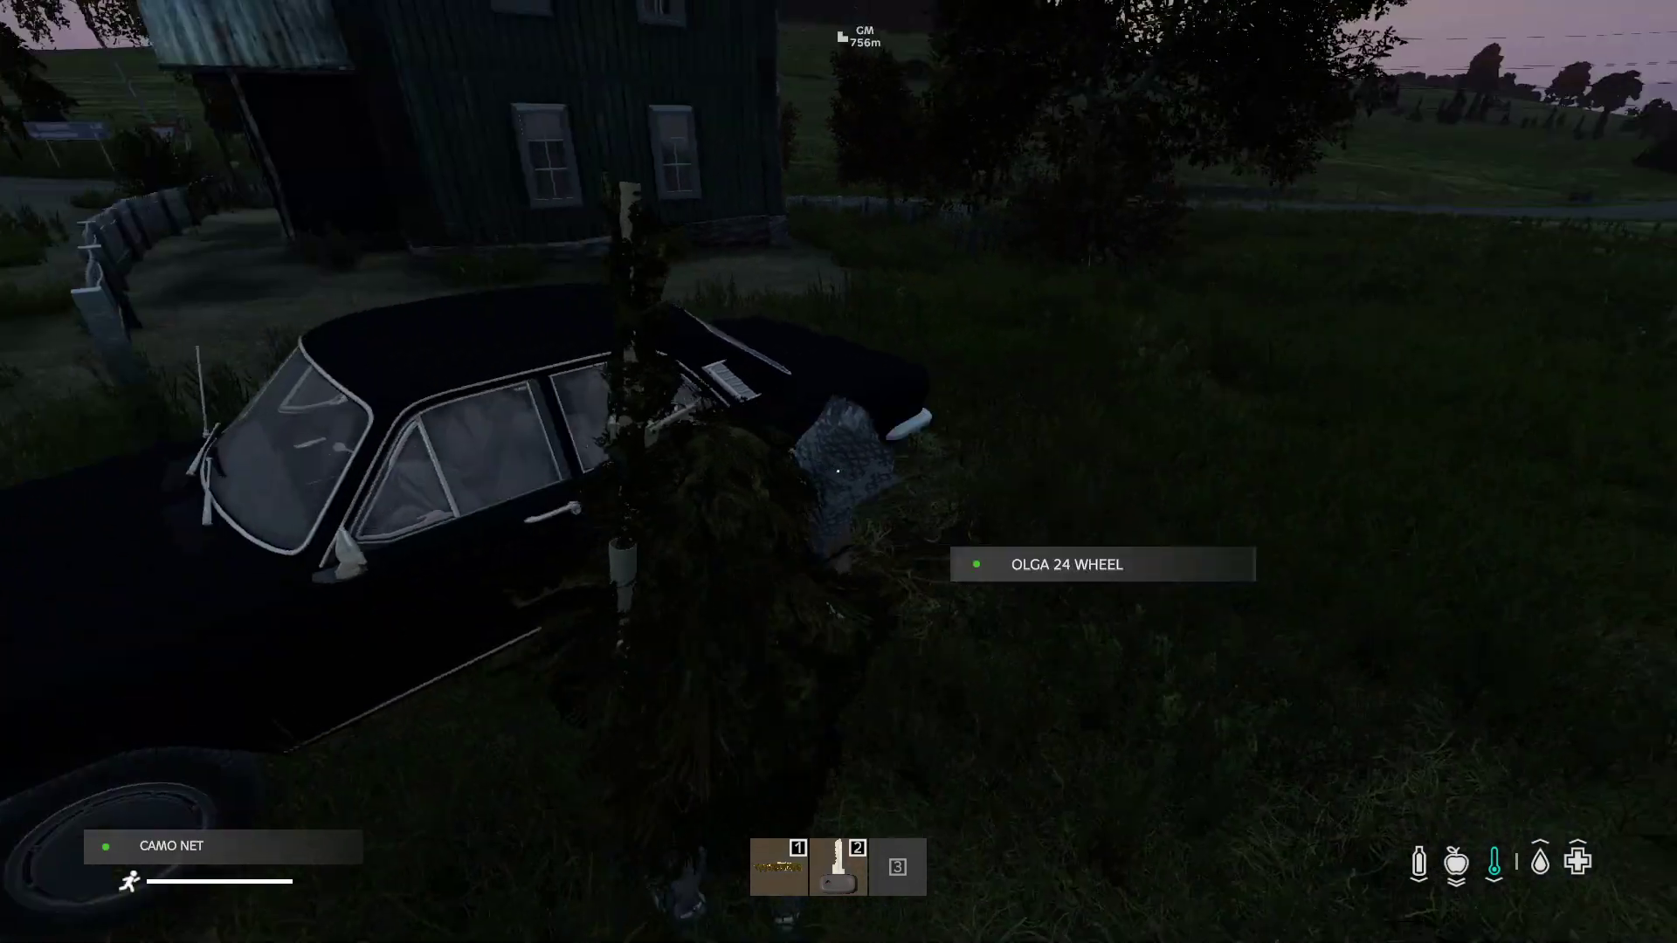
pyautogui.press('s')
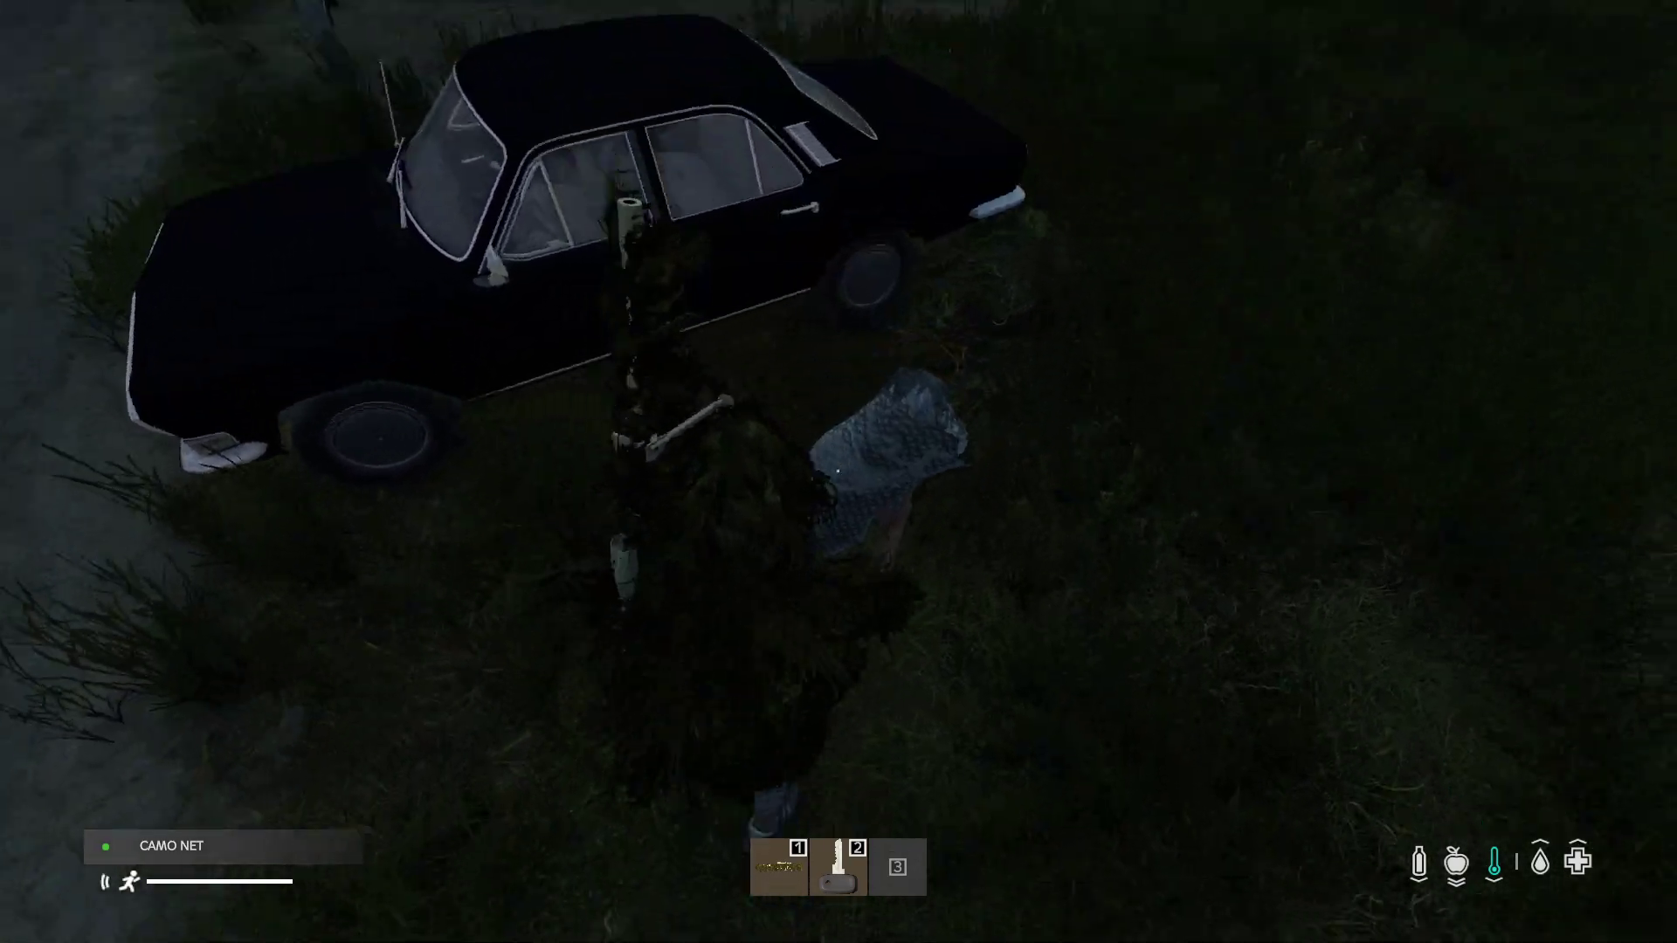
pyautogui.press('Tab')
pyautogui.press('Tab')
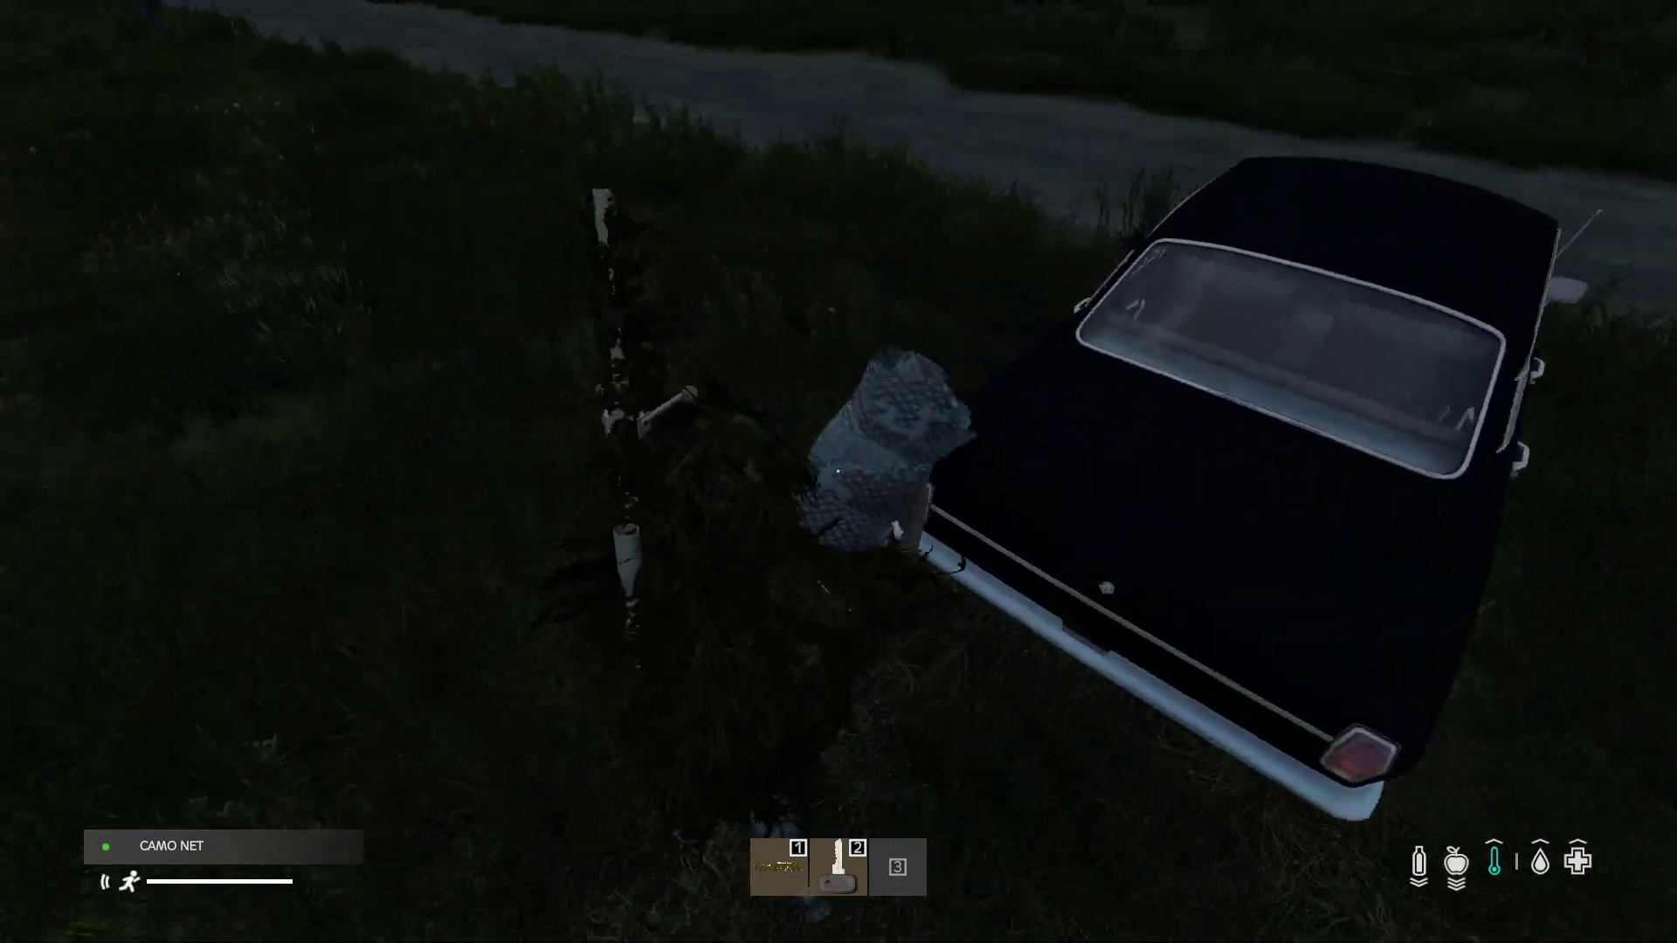
# Unlock the Olga 24's front left door with the vehicle key
pyautogui.press('Tab')
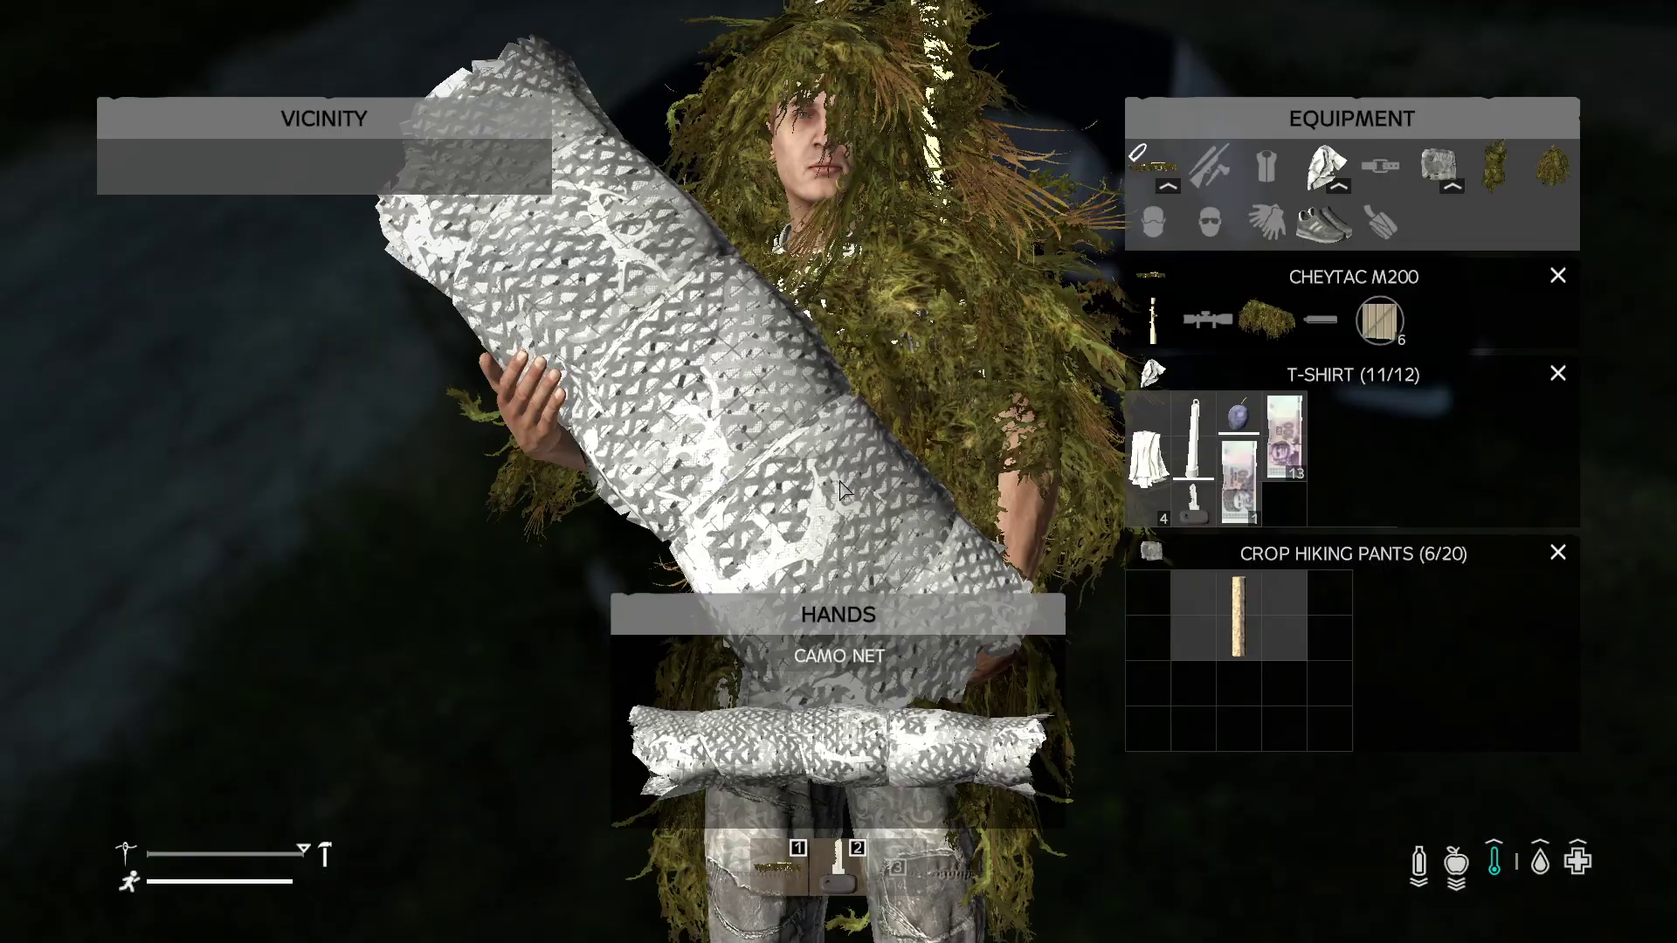
pyautogui.press('Tab')
pyautogui.press('2')
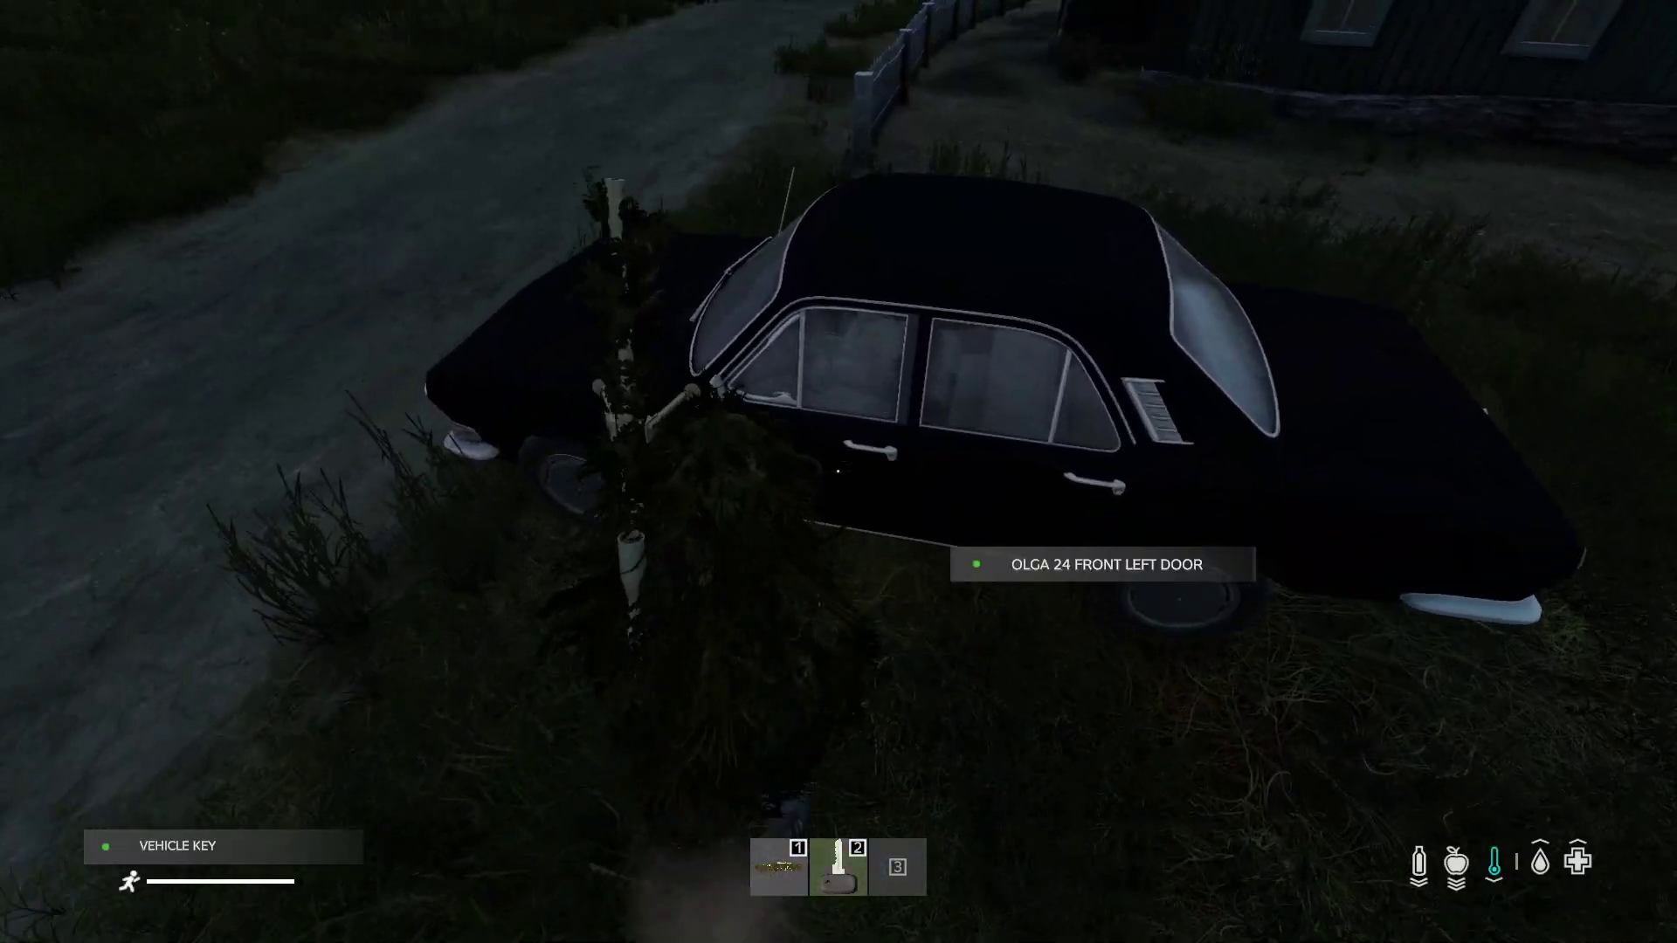
pyautogui.moveTo(837, 472); pyautogui.dragTo(837, 472)
# Pick up the Camo Net and stow it in the OLGA 24 cargo beside the .408 Cheytac rounds
pyautogui.press('Tab')
pyautogui.press('Tab')
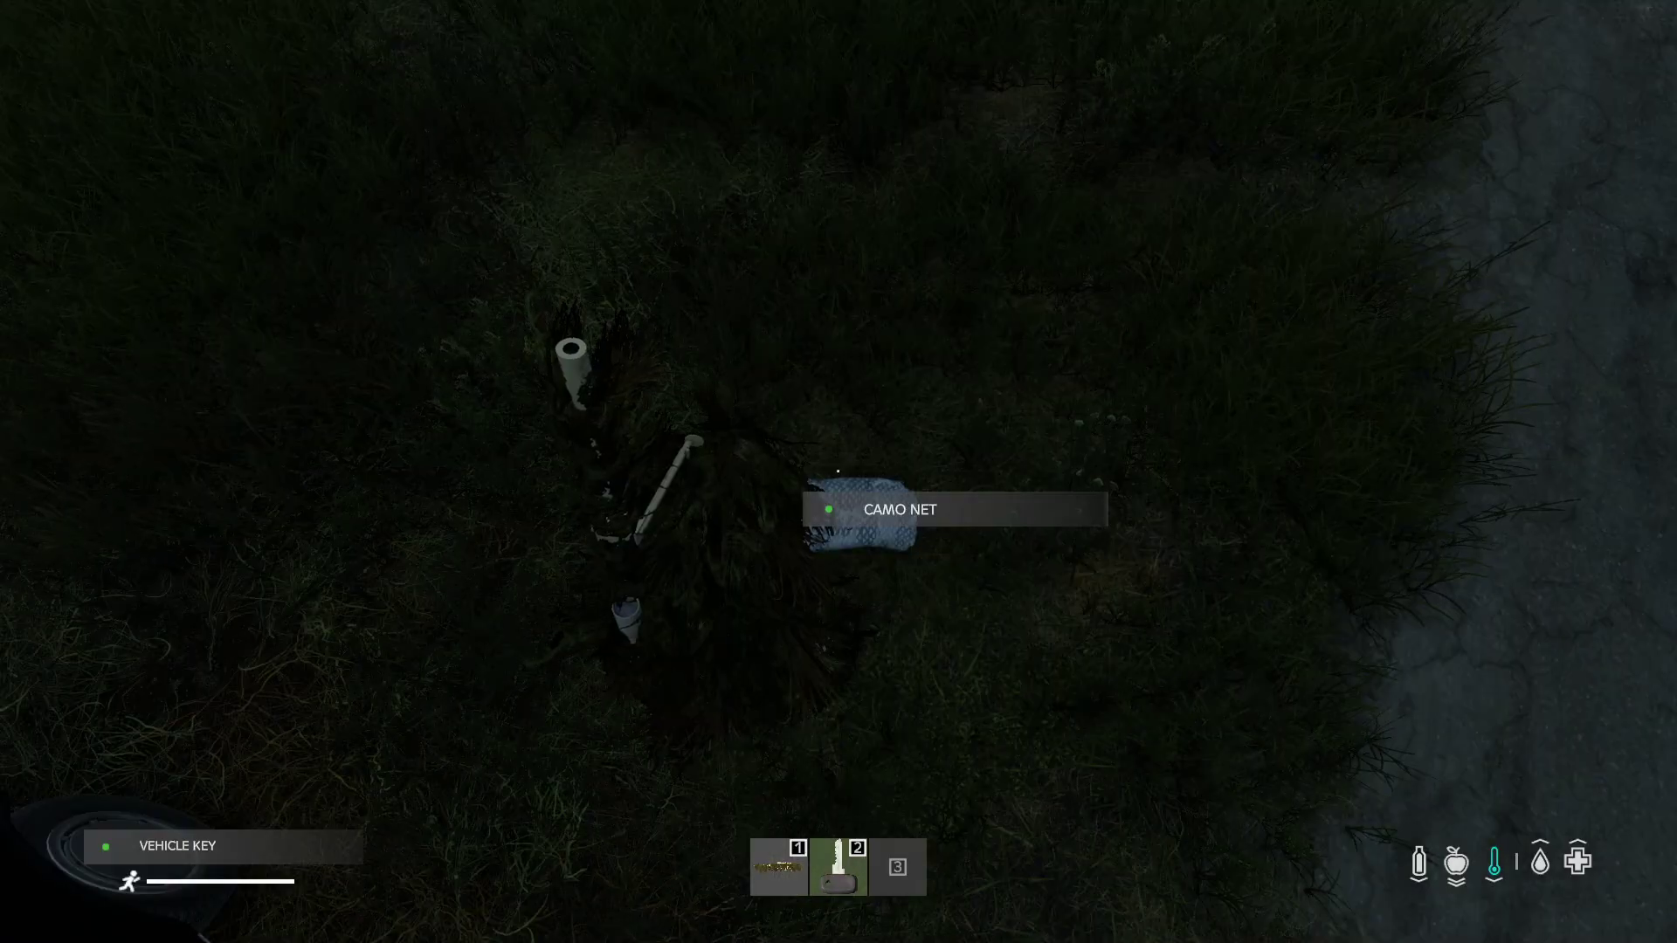
pyautogui.press('2')
pyautogui.press('f')
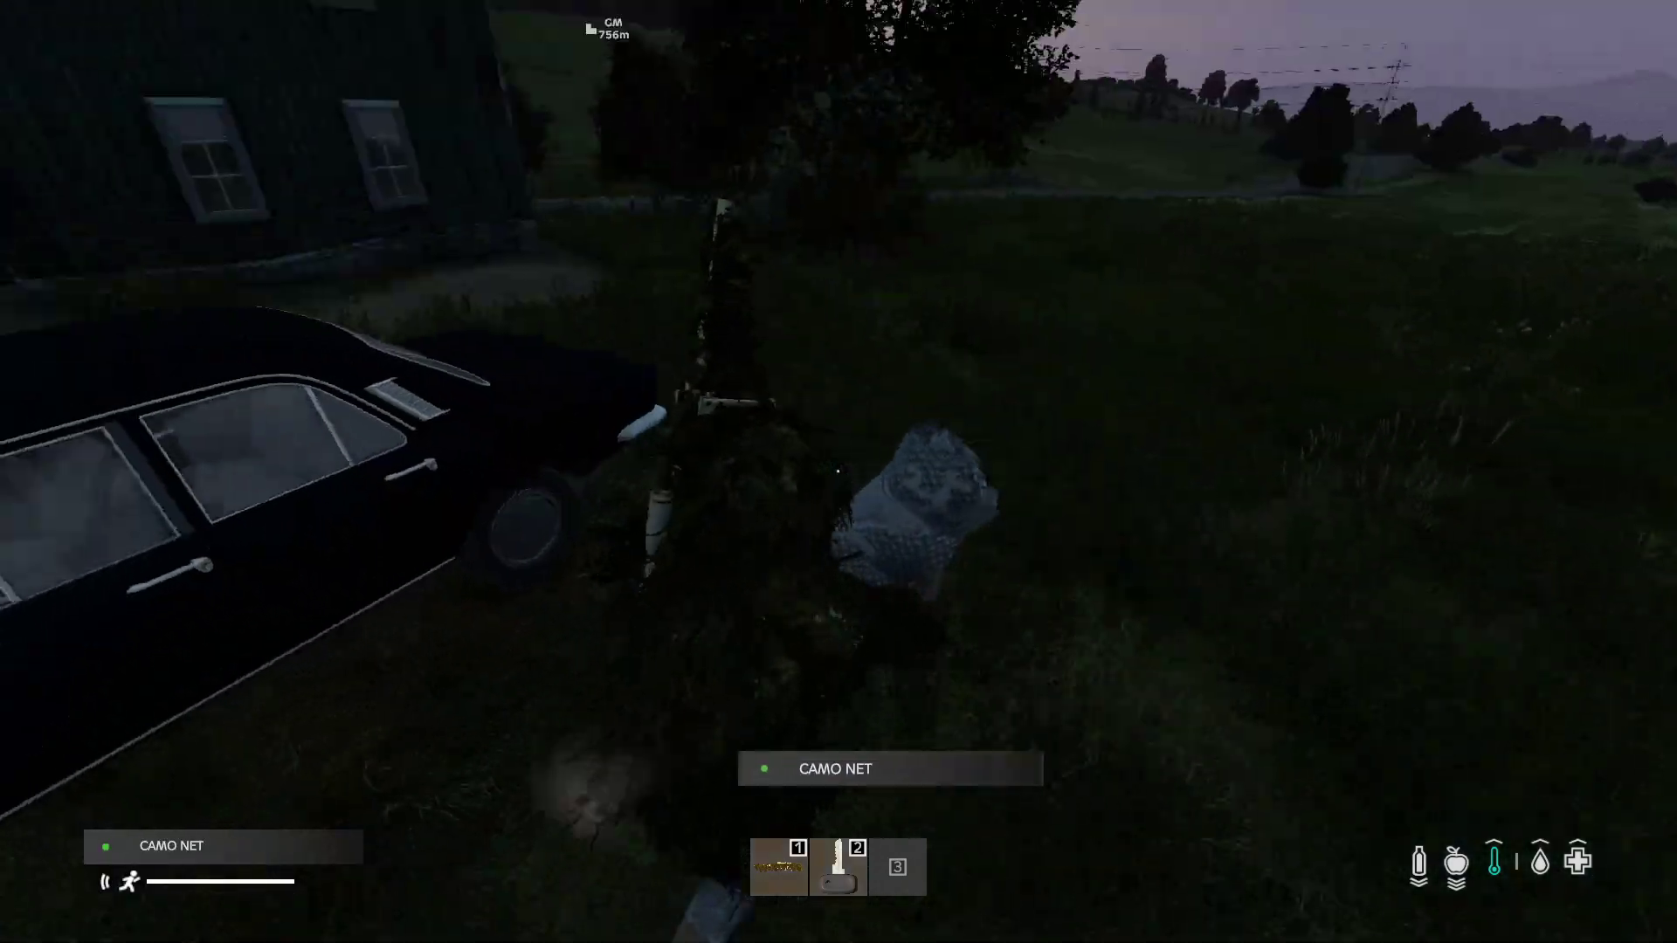
pyautogui.press('w')
pyautogui.press('f')
pyautogui.press('Tab')
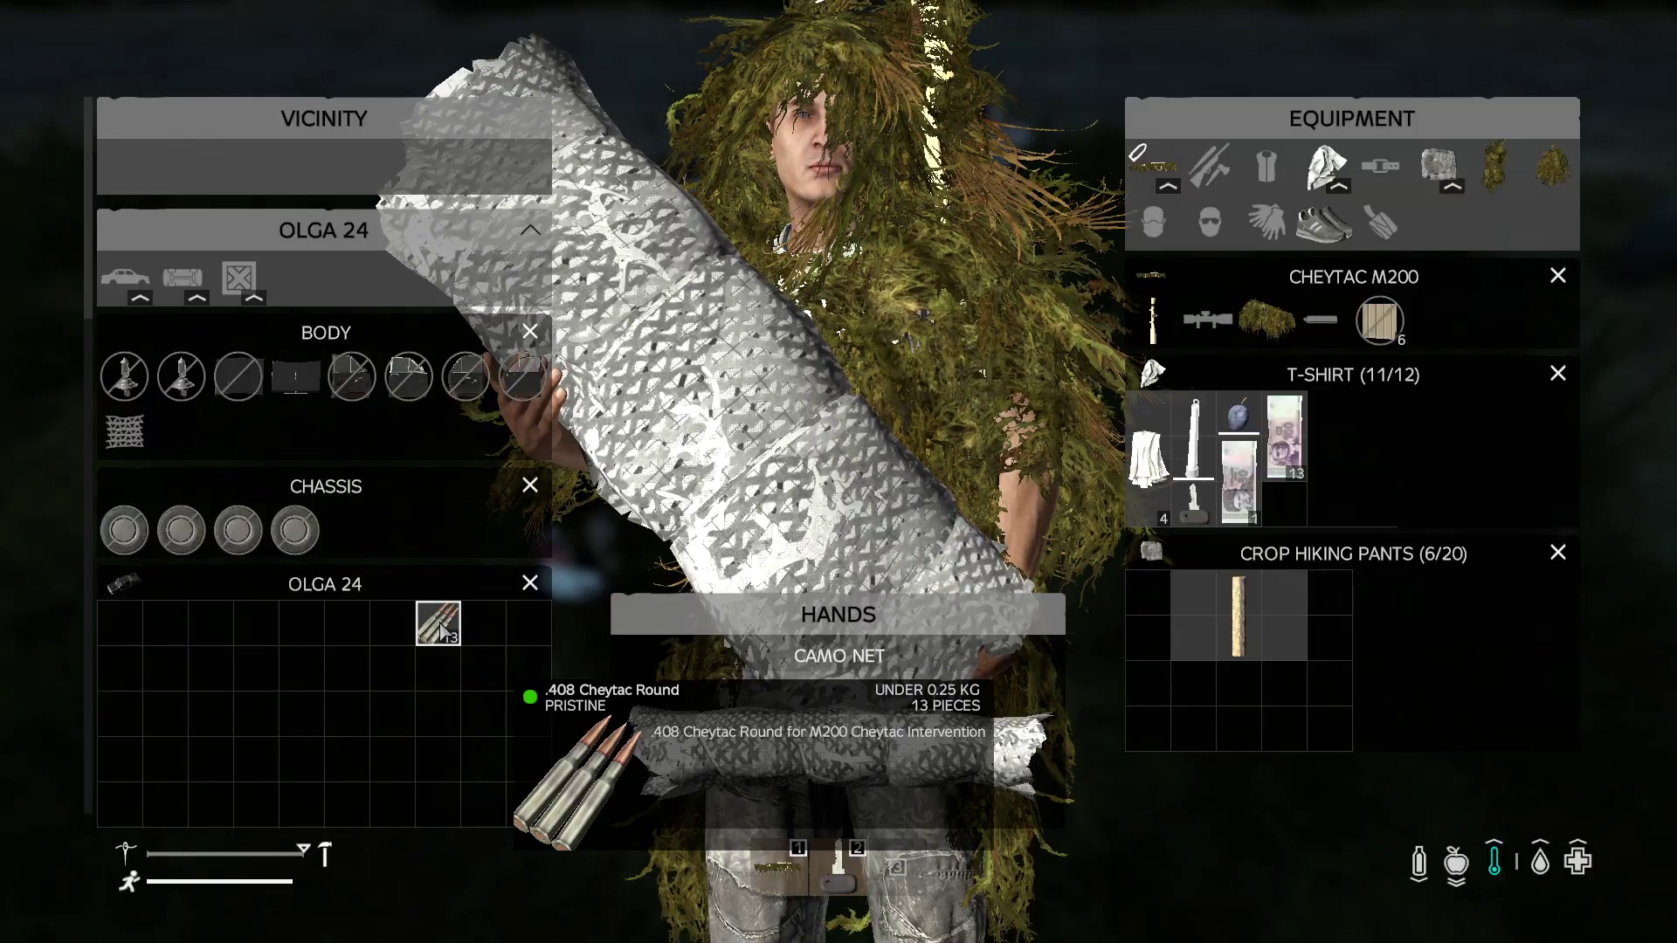
pyautogui.moveTo(681, 747); pyautogui.dragTo(130, 635)
pyautogui.press('Tab')
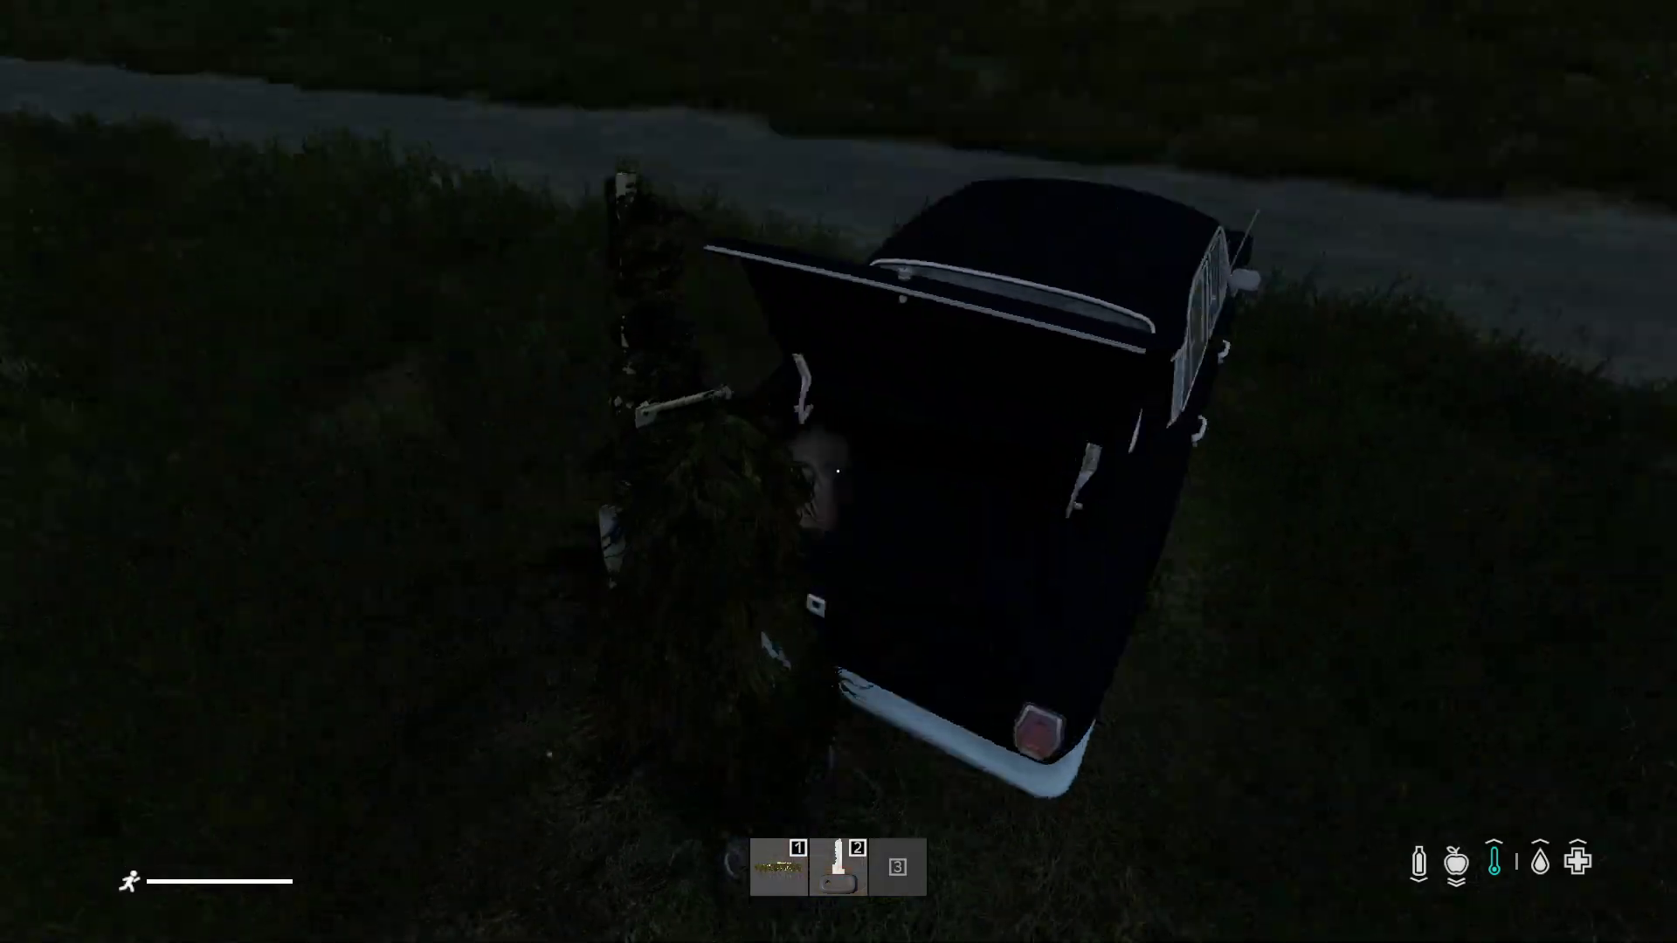
pyautogui.press('w')
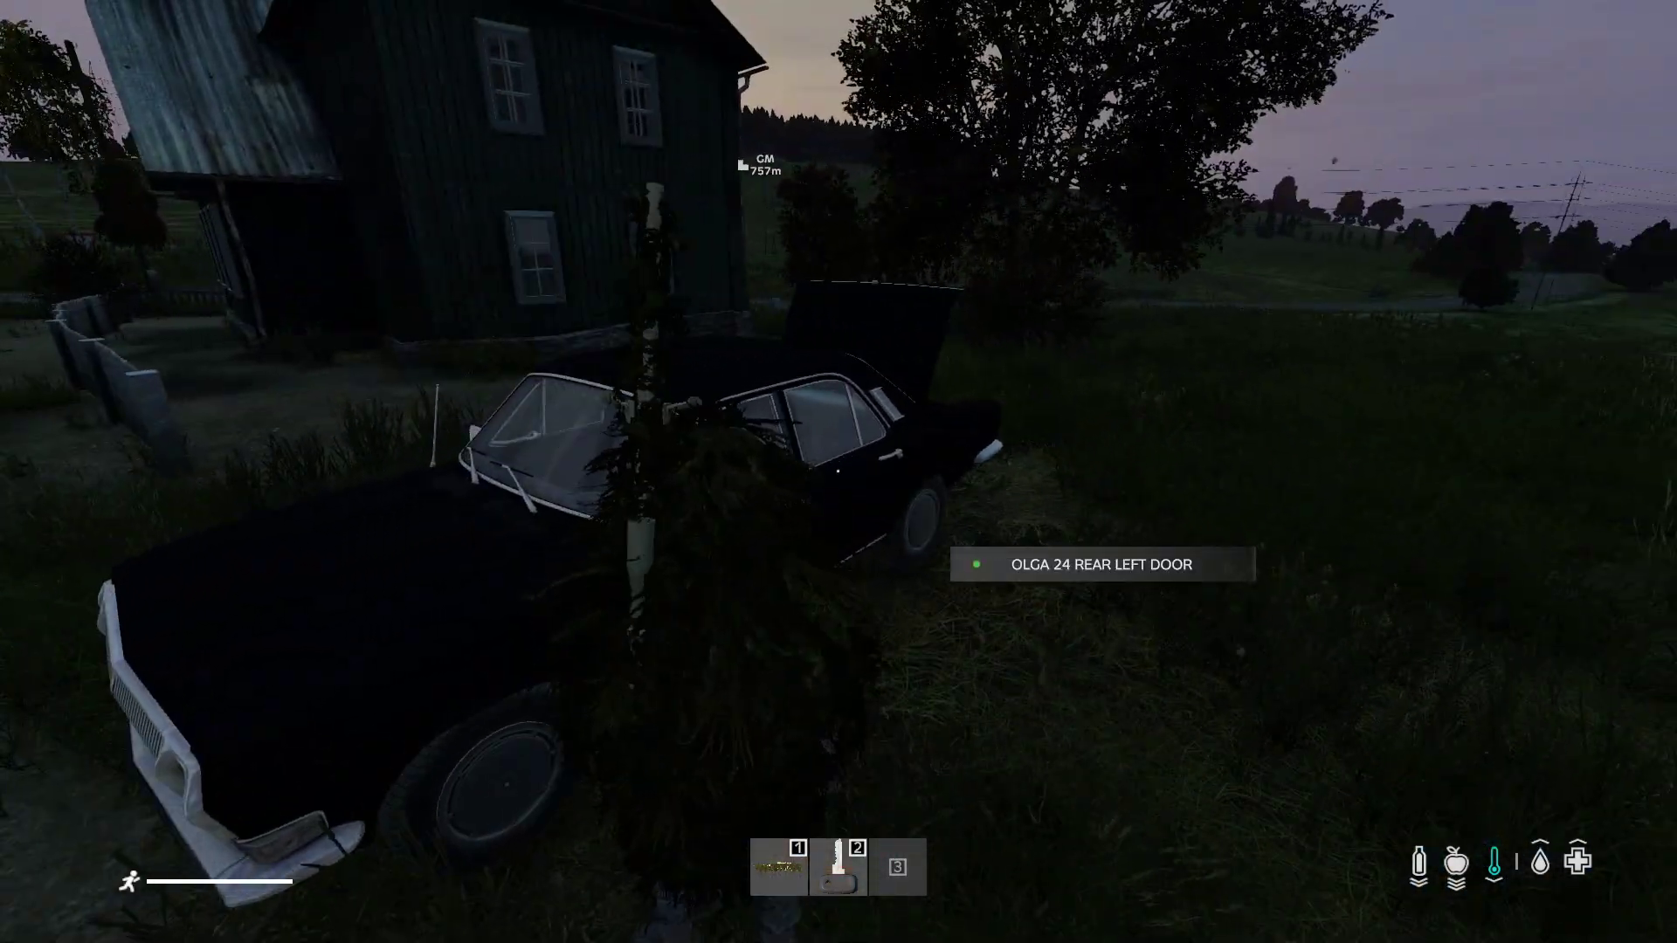